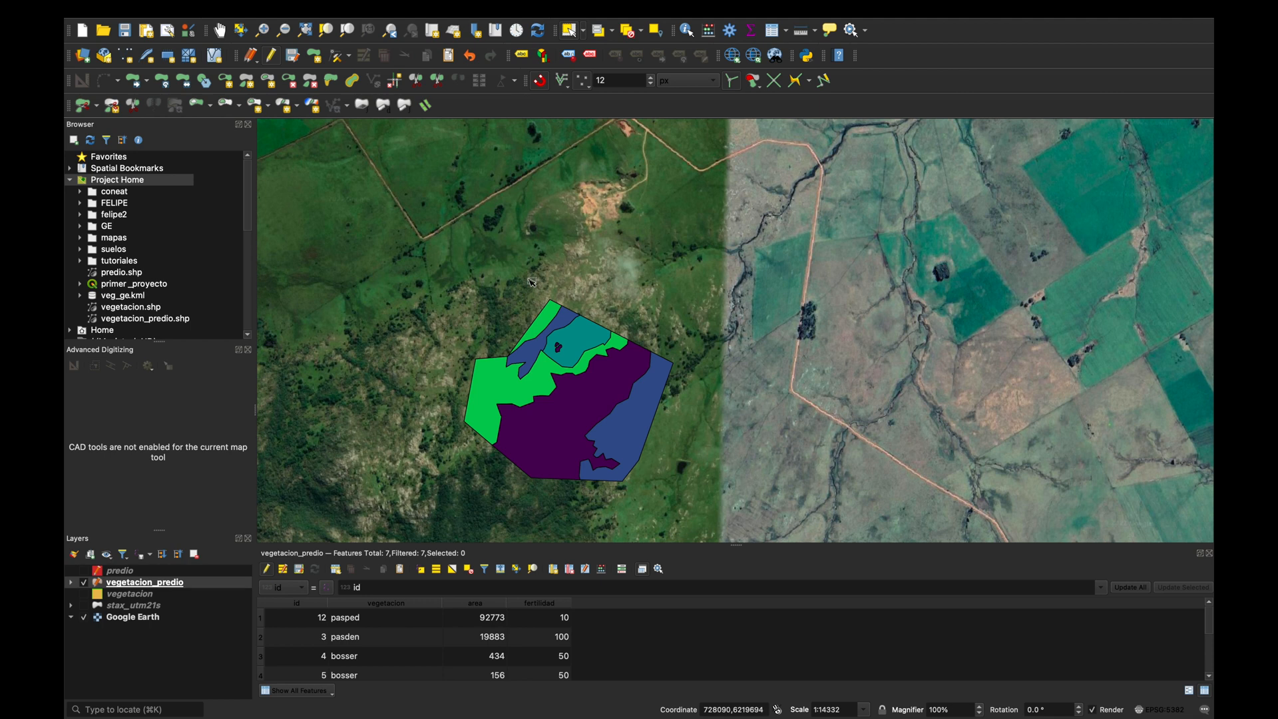
# Find the Bezier Editing plugin by searching for "bez" and install it.
pyautogui.moveTo(489, 4)
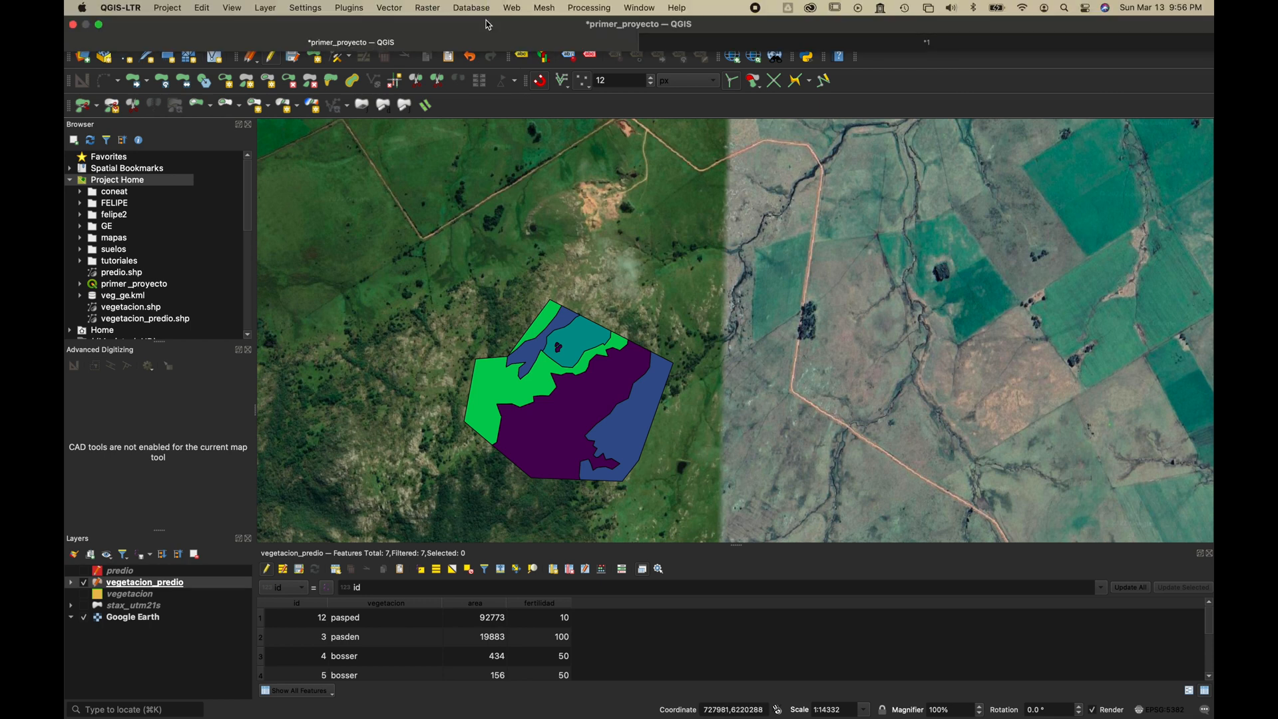
pyautogui.click(359, 7)
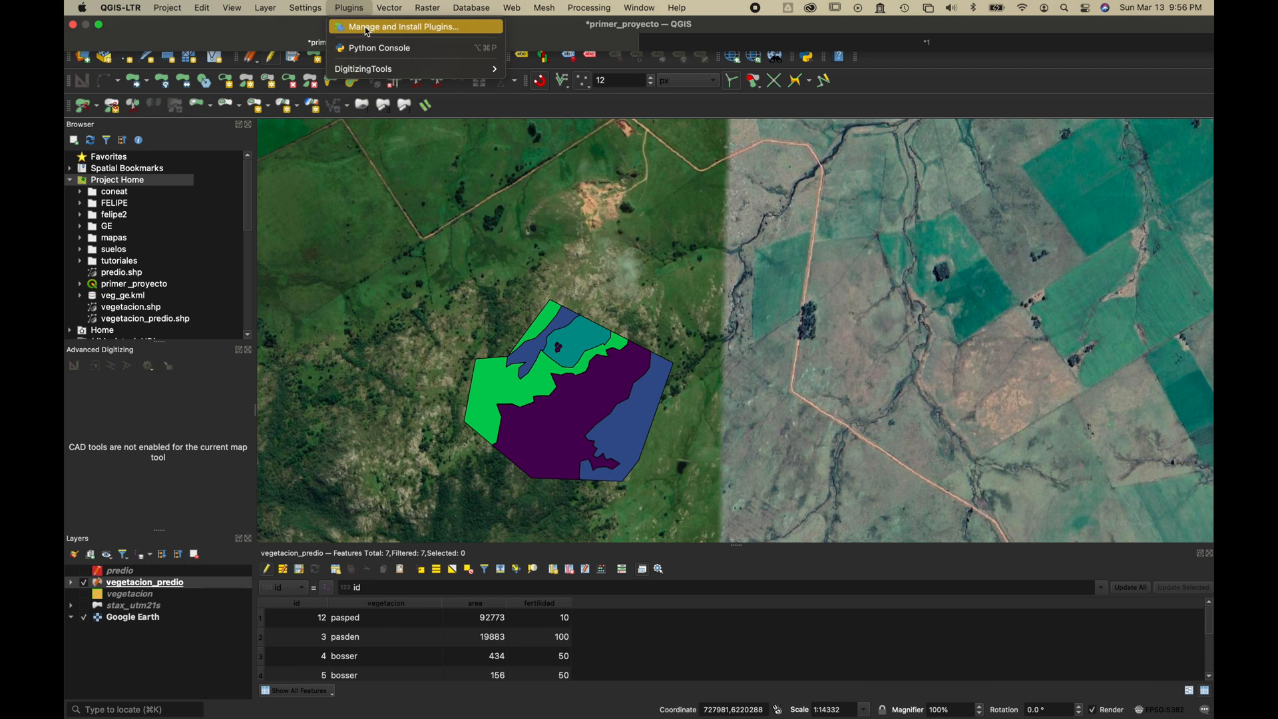
pyautogui.click(368, 29)
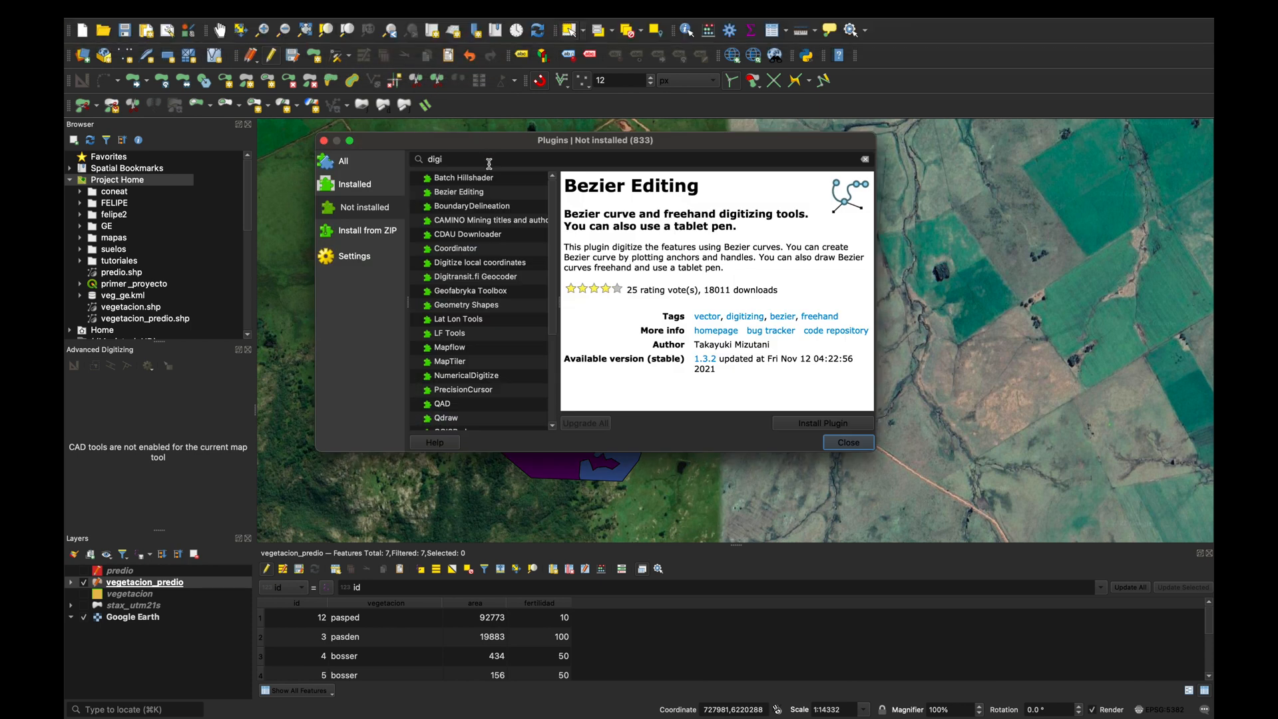
pyautogui.doubleClick(472, 160)
pyautogui.write('bez')
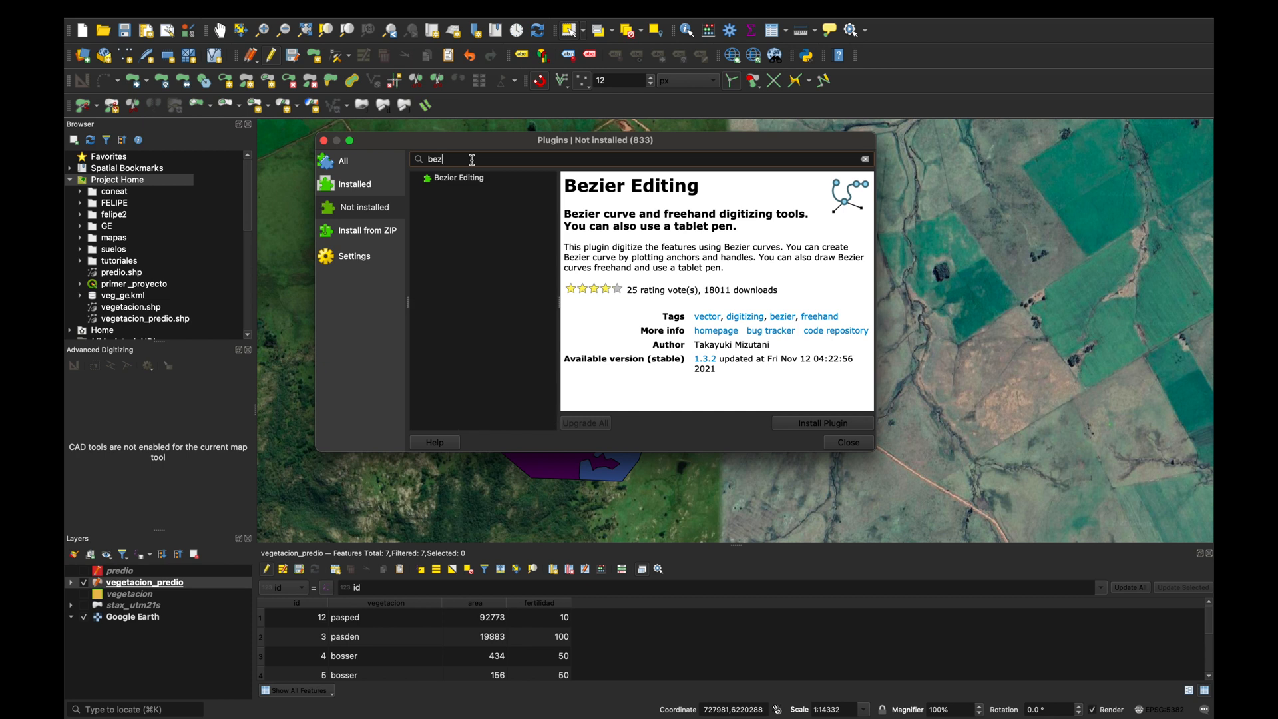
pyautogui.click(469, 181)
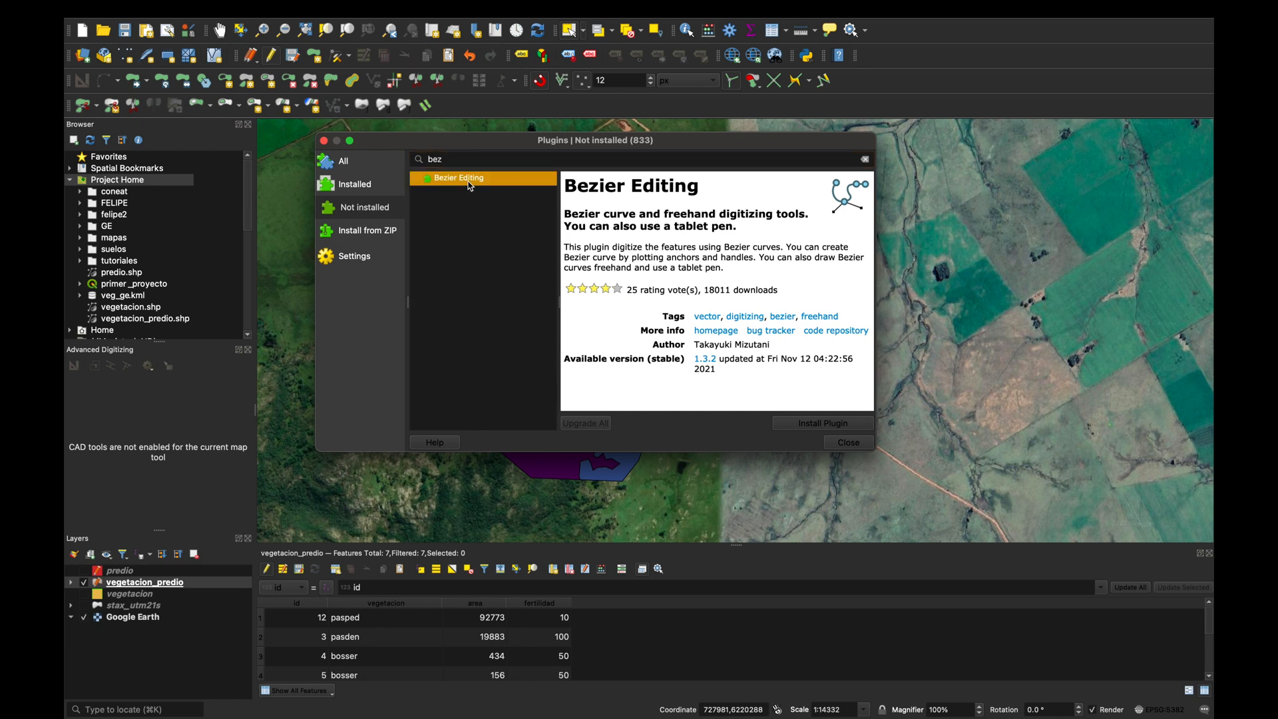
pyautogui.click(837, 426)
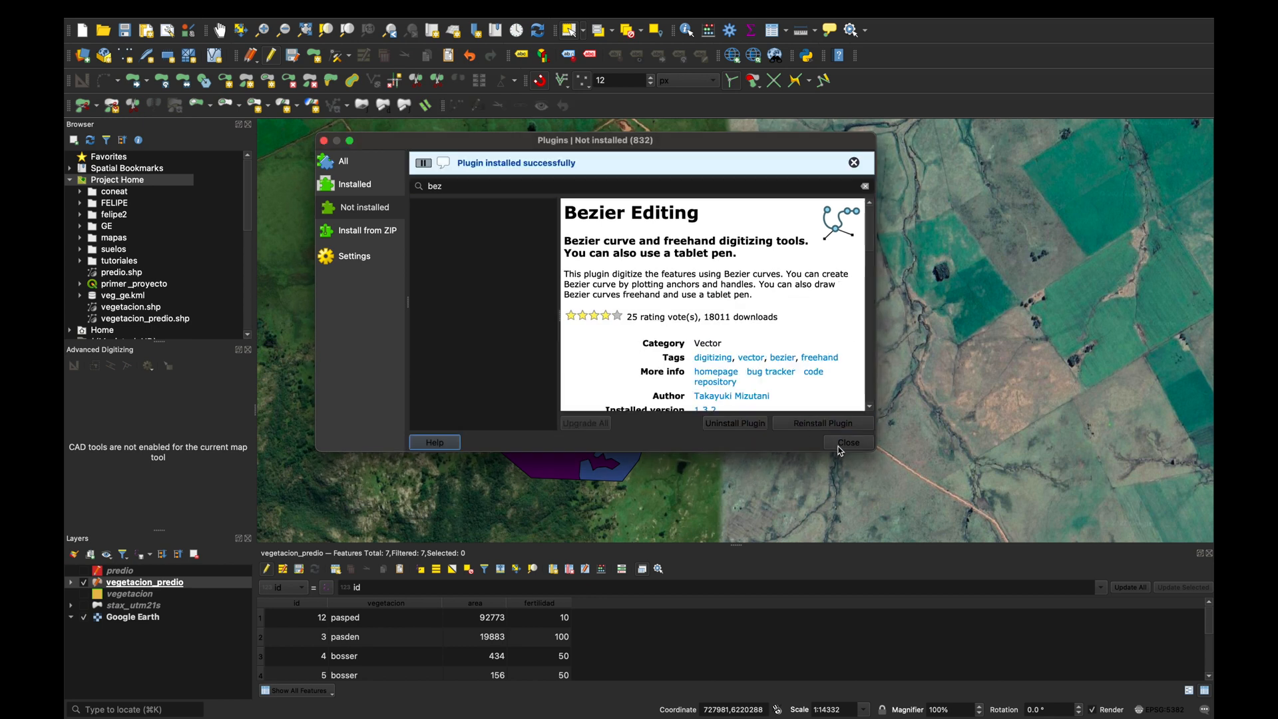
pyautogui.click(846, 443)
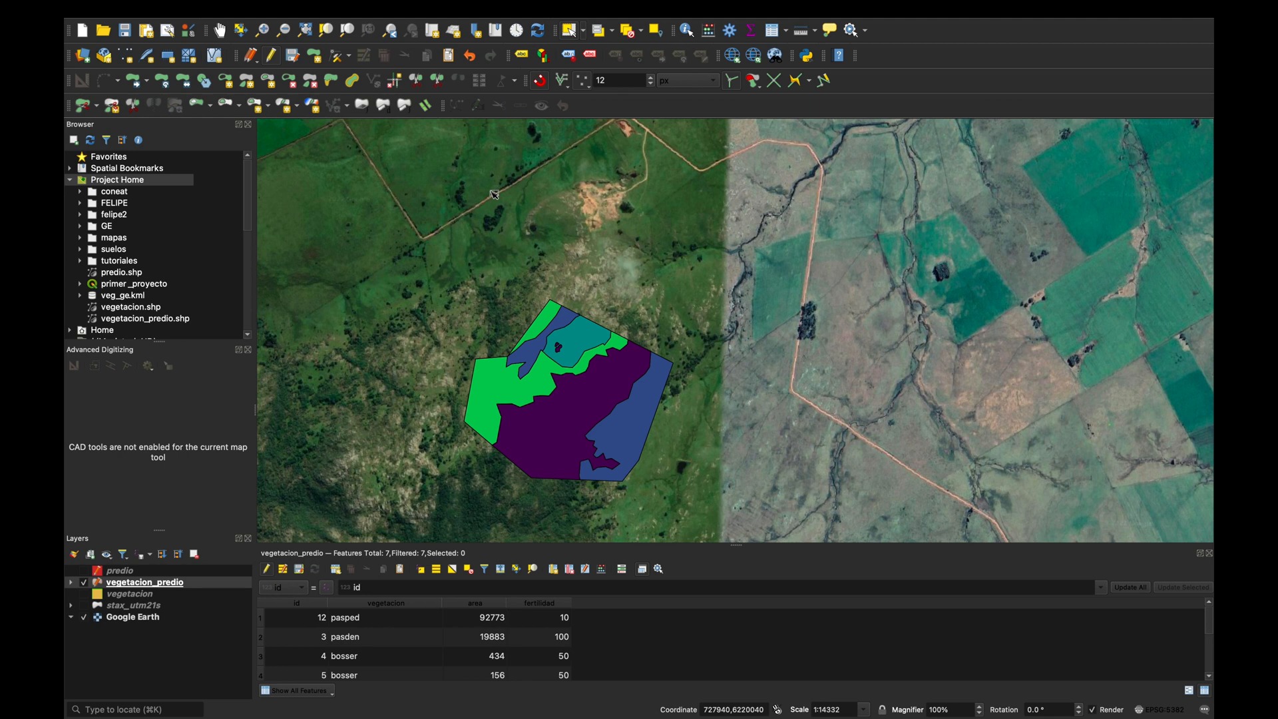
# Open the settings for creating a new shapefile layer.
pyautogui.click(146, 585)
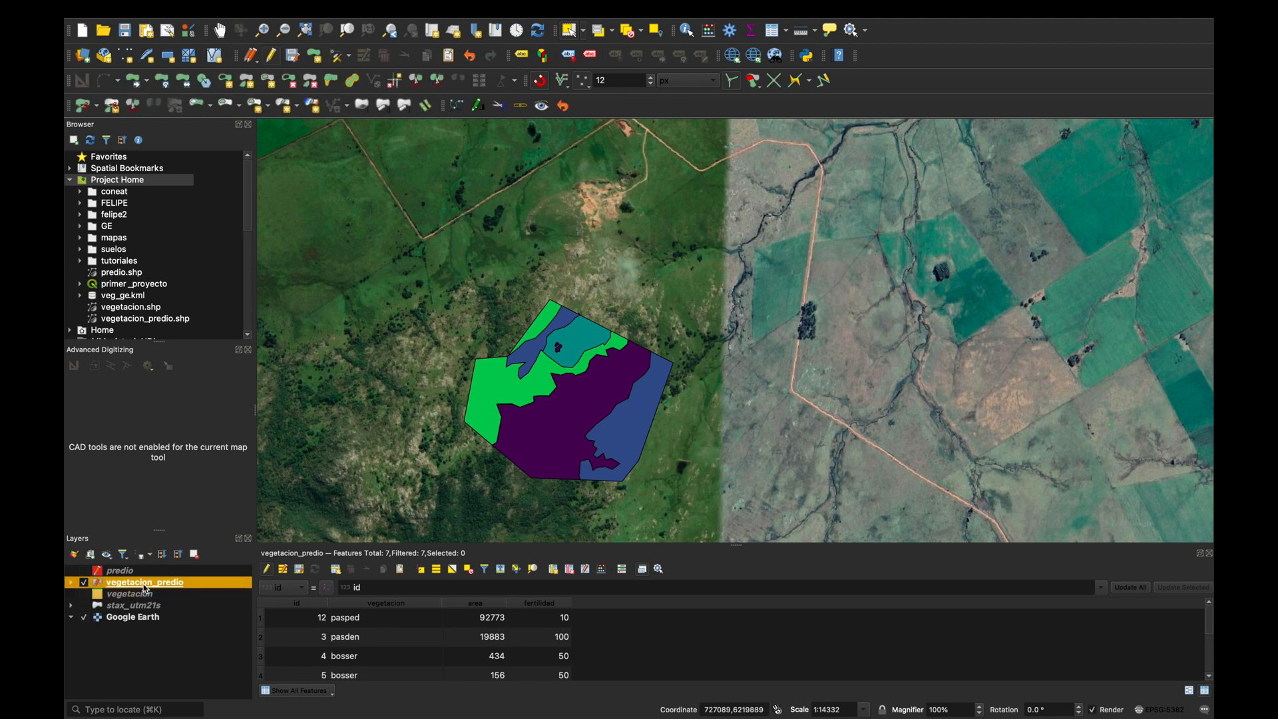
pyautogui.click(378, 5)
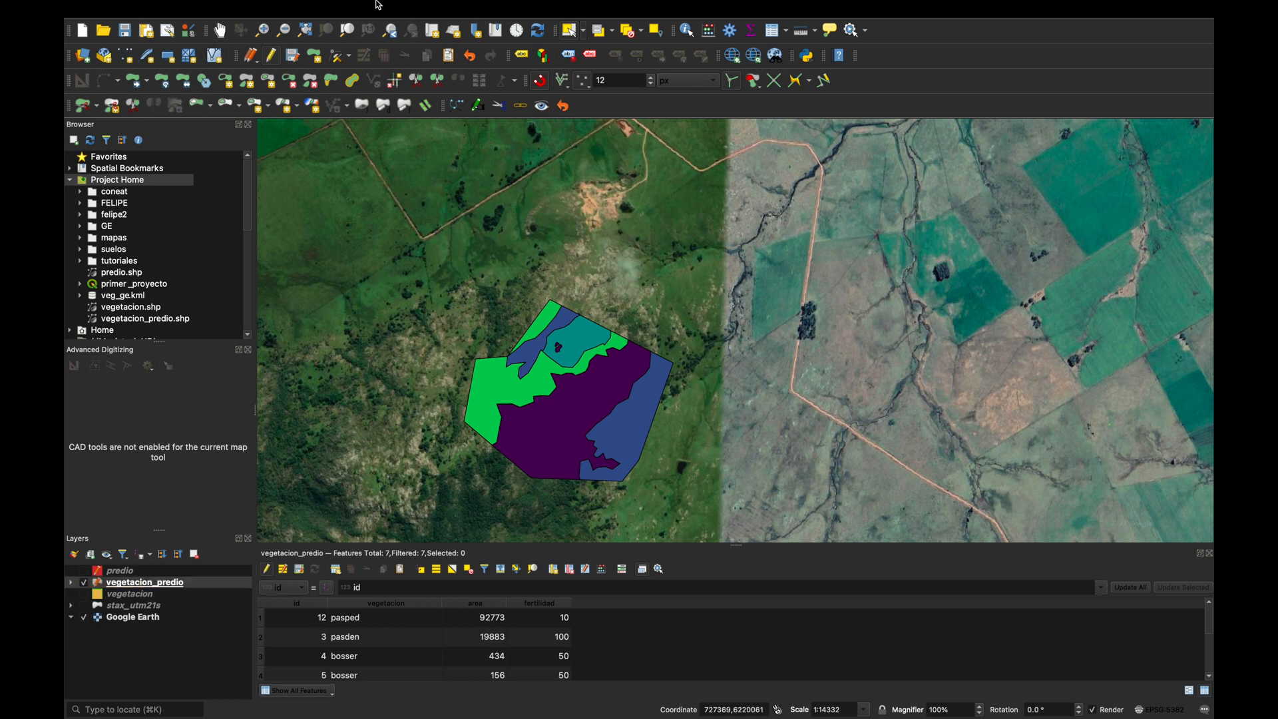
pyautogui.moveTo(378, 5)
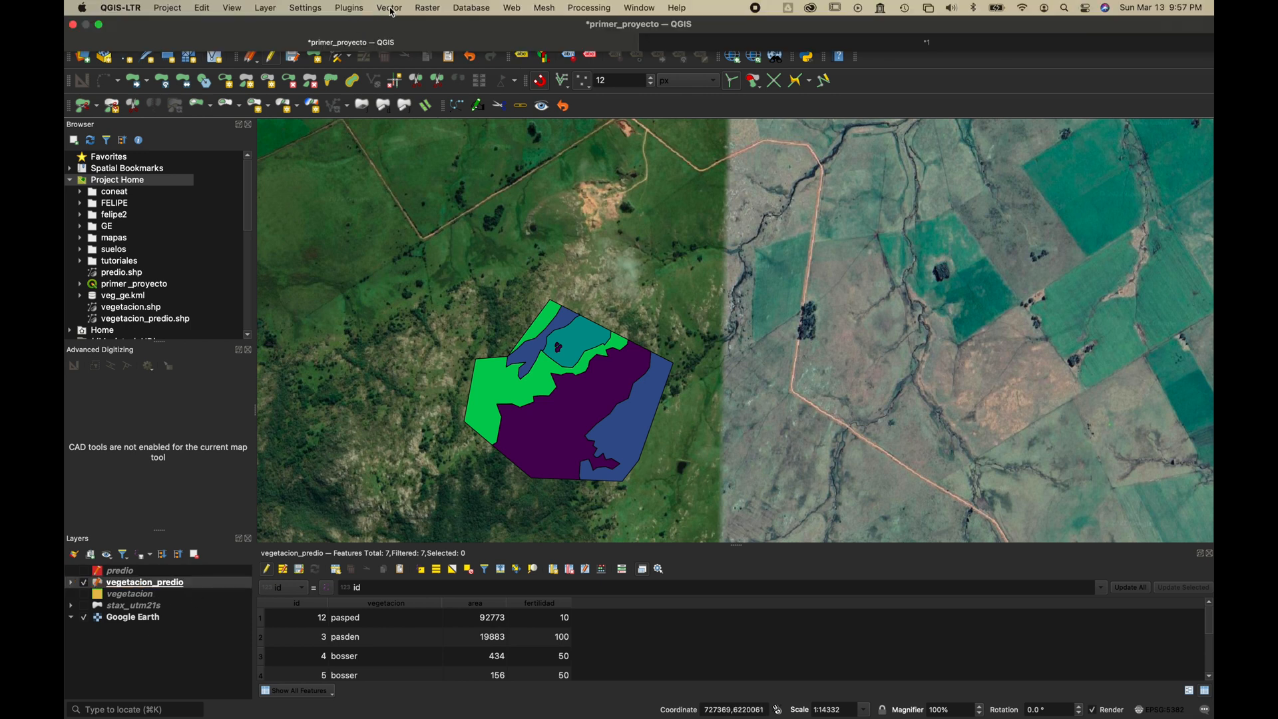
pyautogui.click(390, 8)
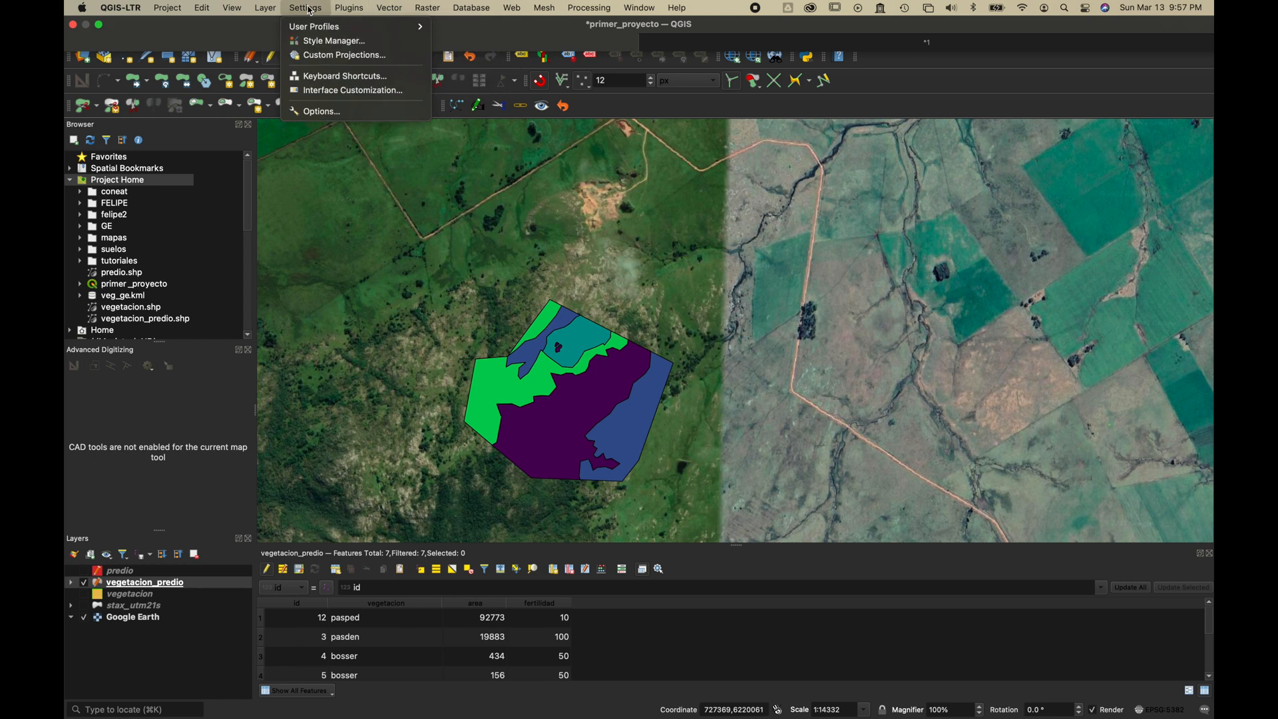
pyautogui.moveTo(265, 8)
pyautogui.moveTo(275, 45)
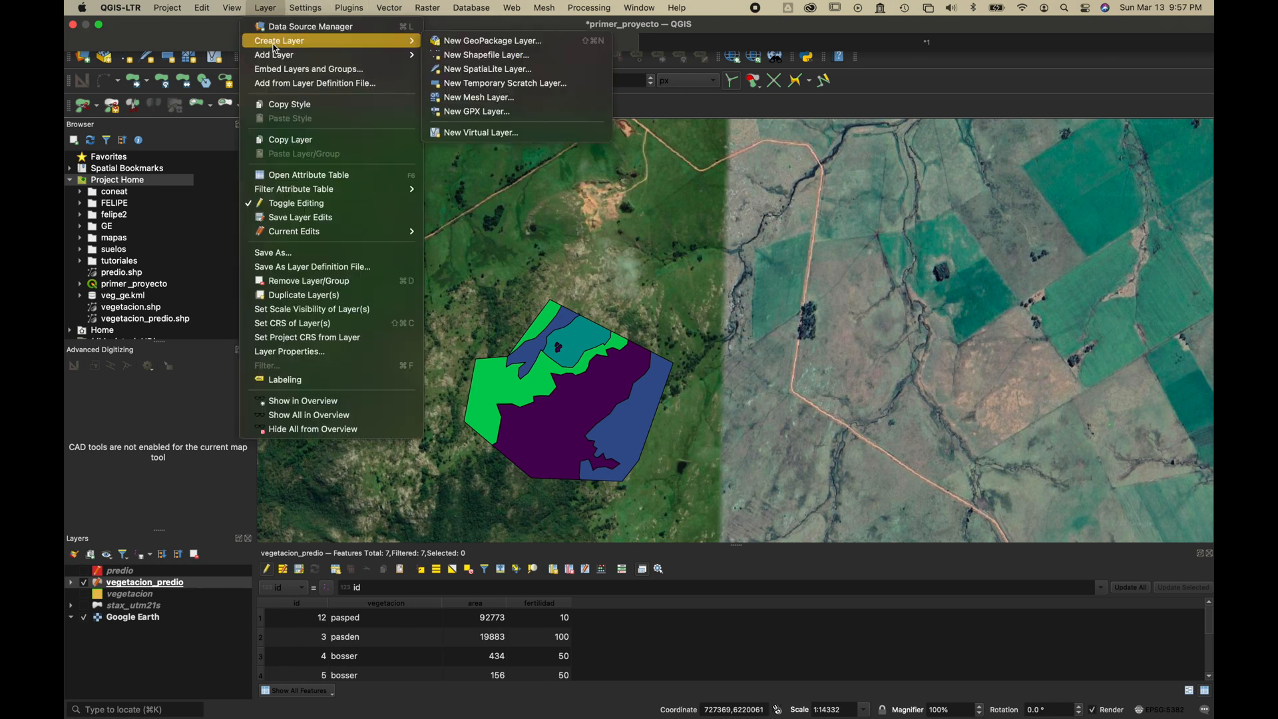
pyautogui.click(516, 56)
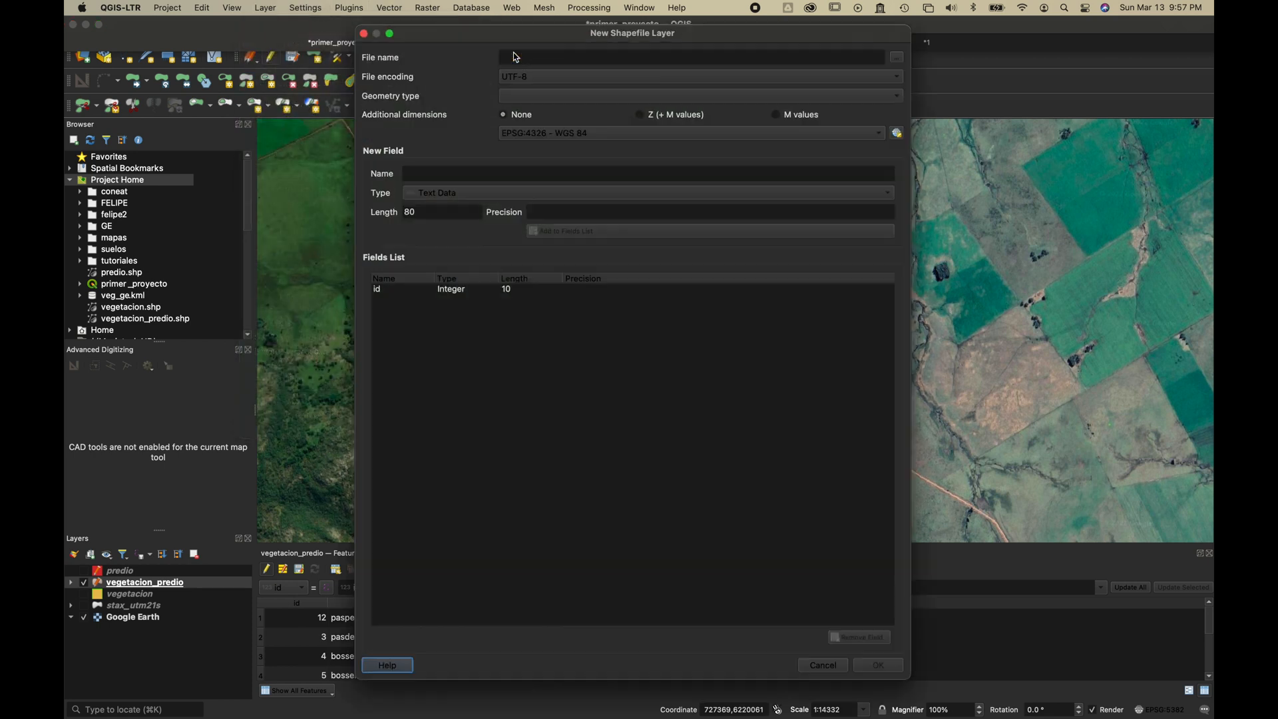
pyautogui.click(848, 58)
pyautogui.write('veg')
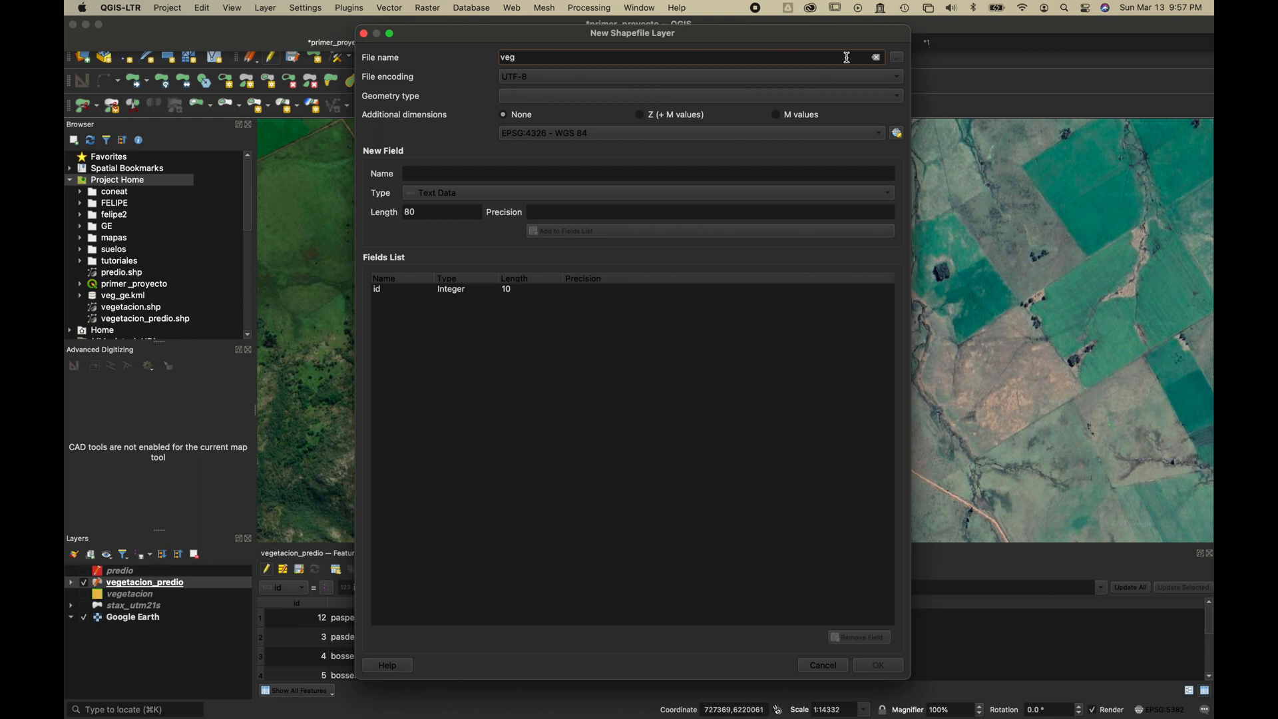
pyautogui.write('_lineas')
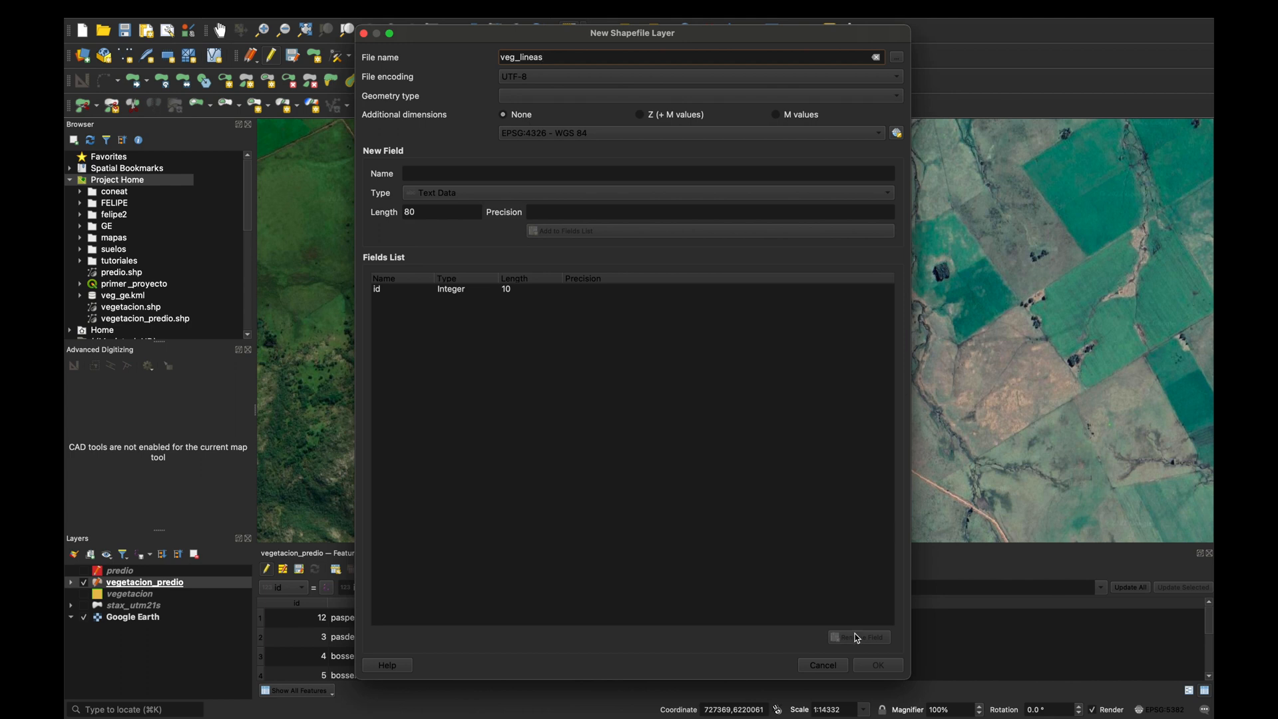
pyautogui.click(570, 101)
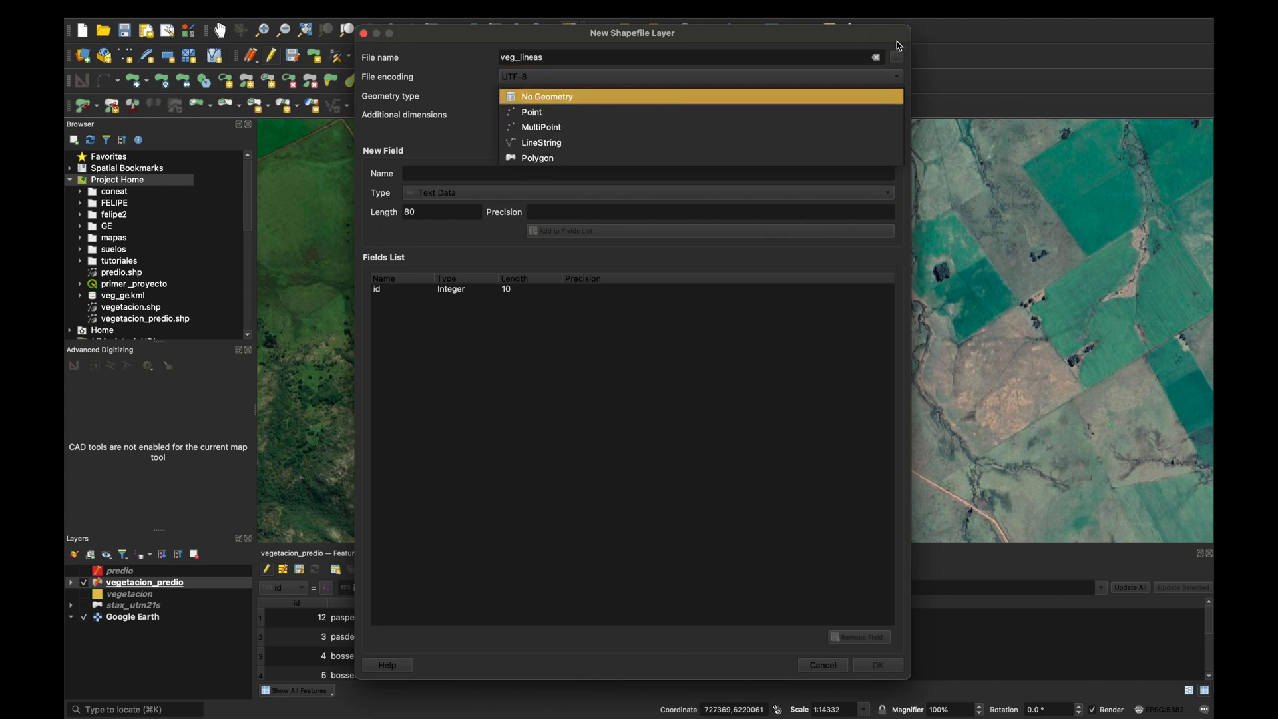
pyautogui.click(643, 57)
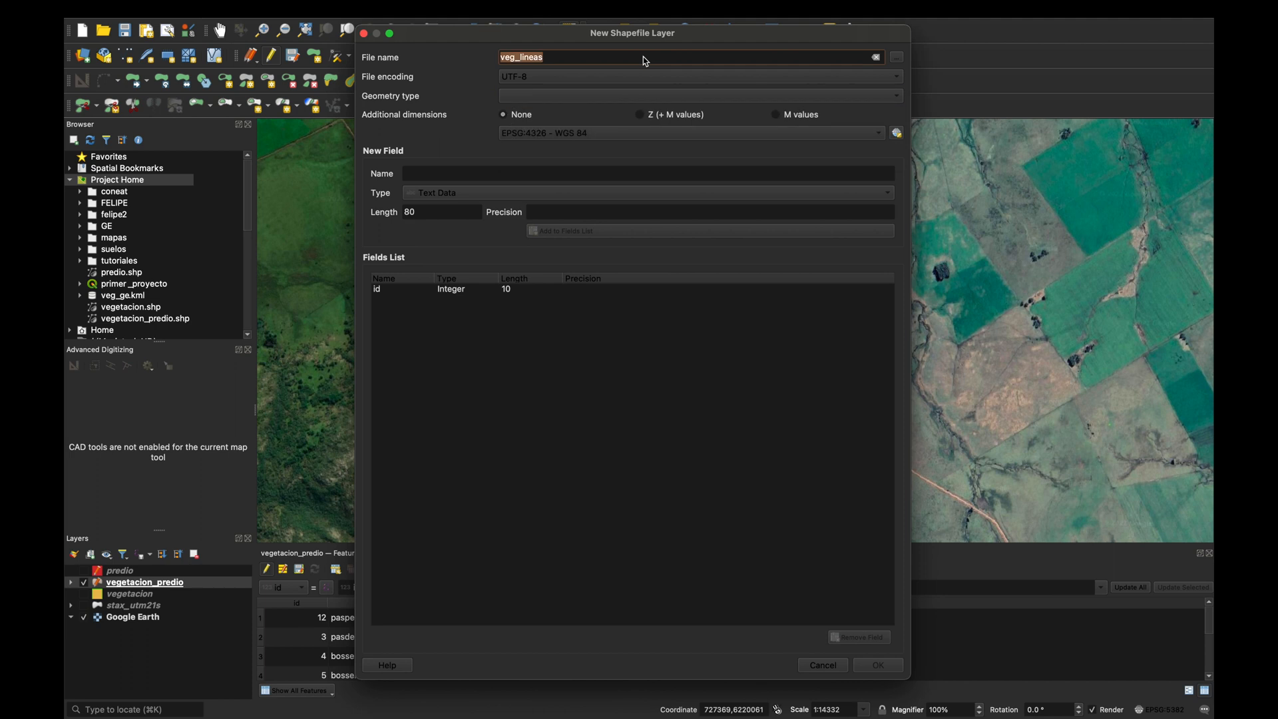
pyautogui.press('BackSpace')
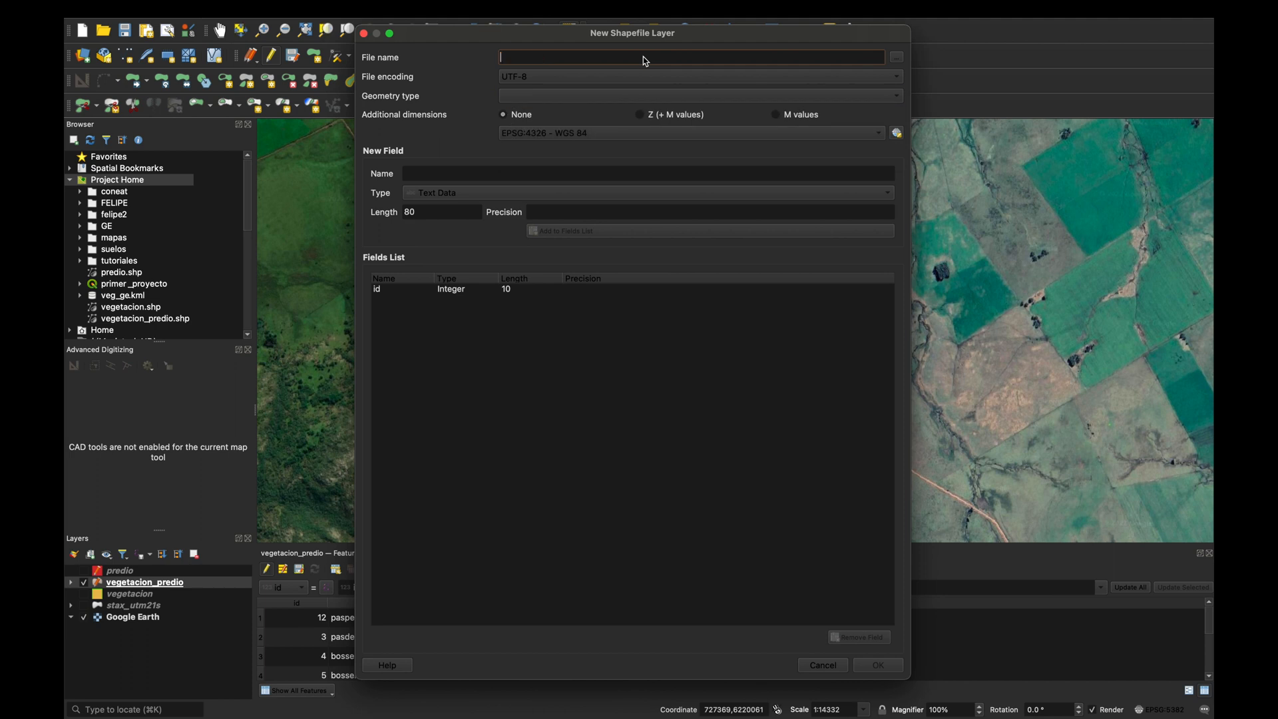
# Set the new shapefile's save location to the AFO2 folder with the file name veg_lineas.
pyautogui.click(896, 58)
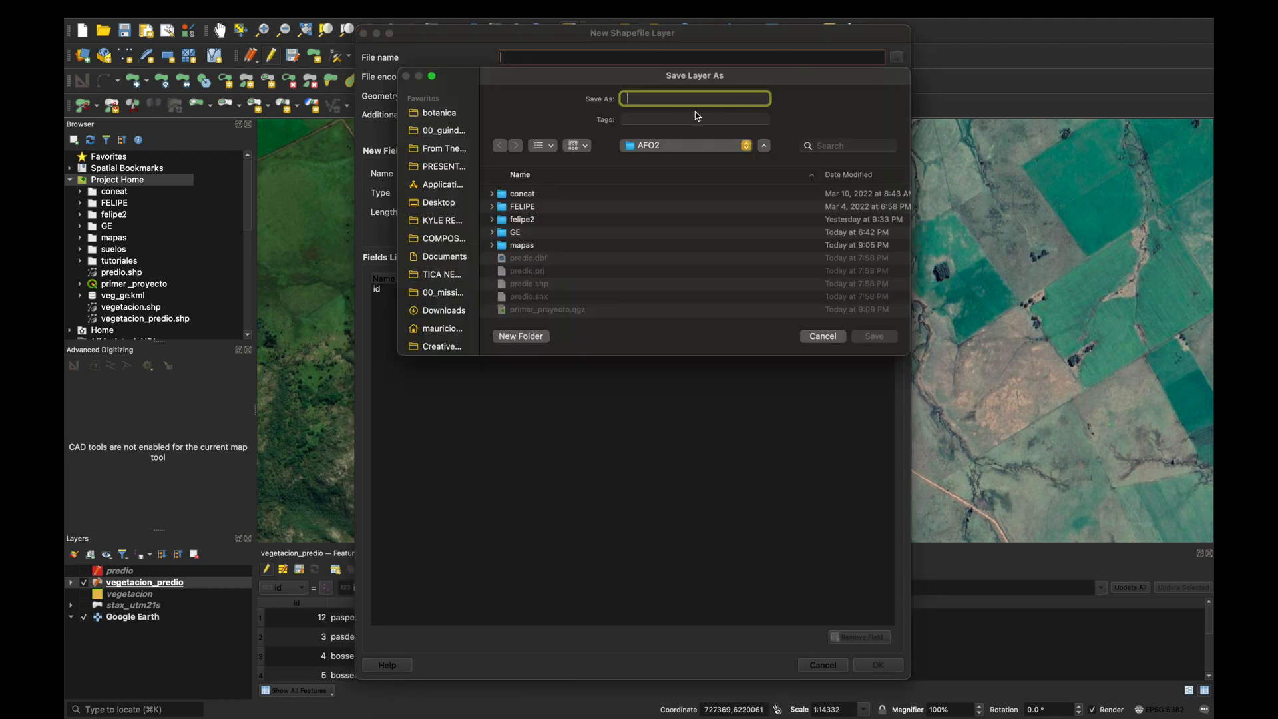
pyautogui.write('veg_lineas')
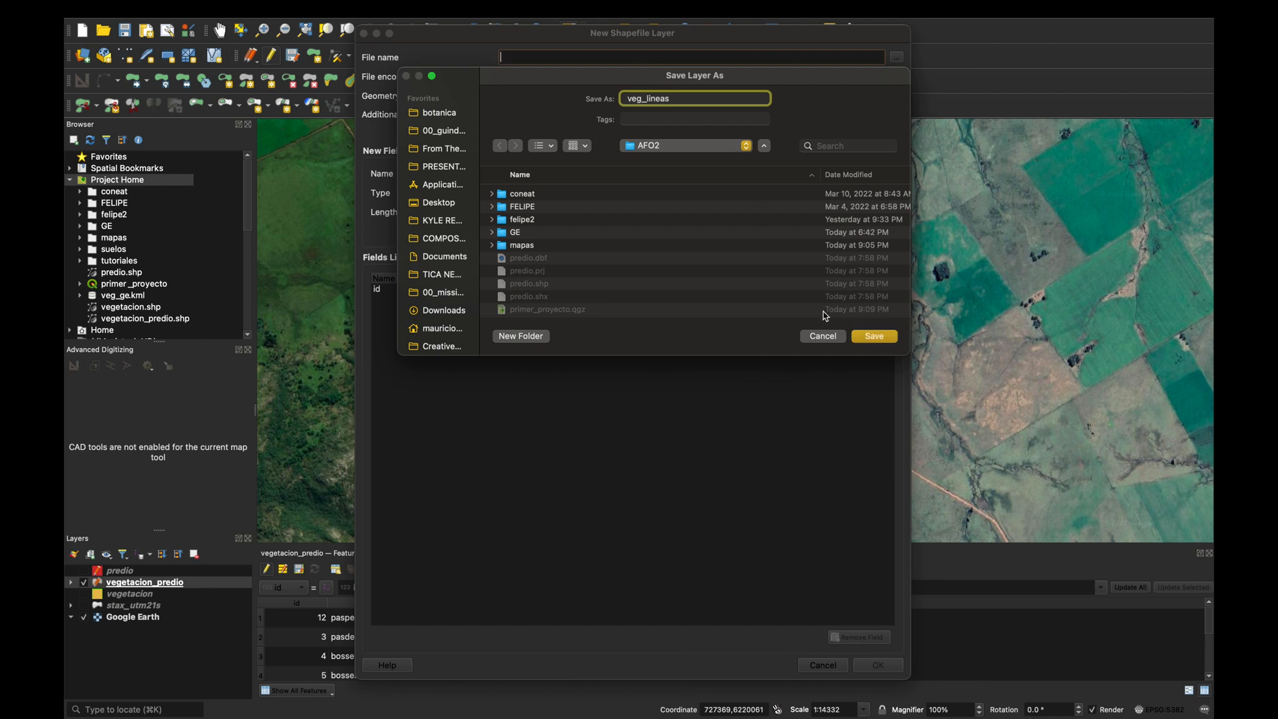
pyautogui.click(881, 336)
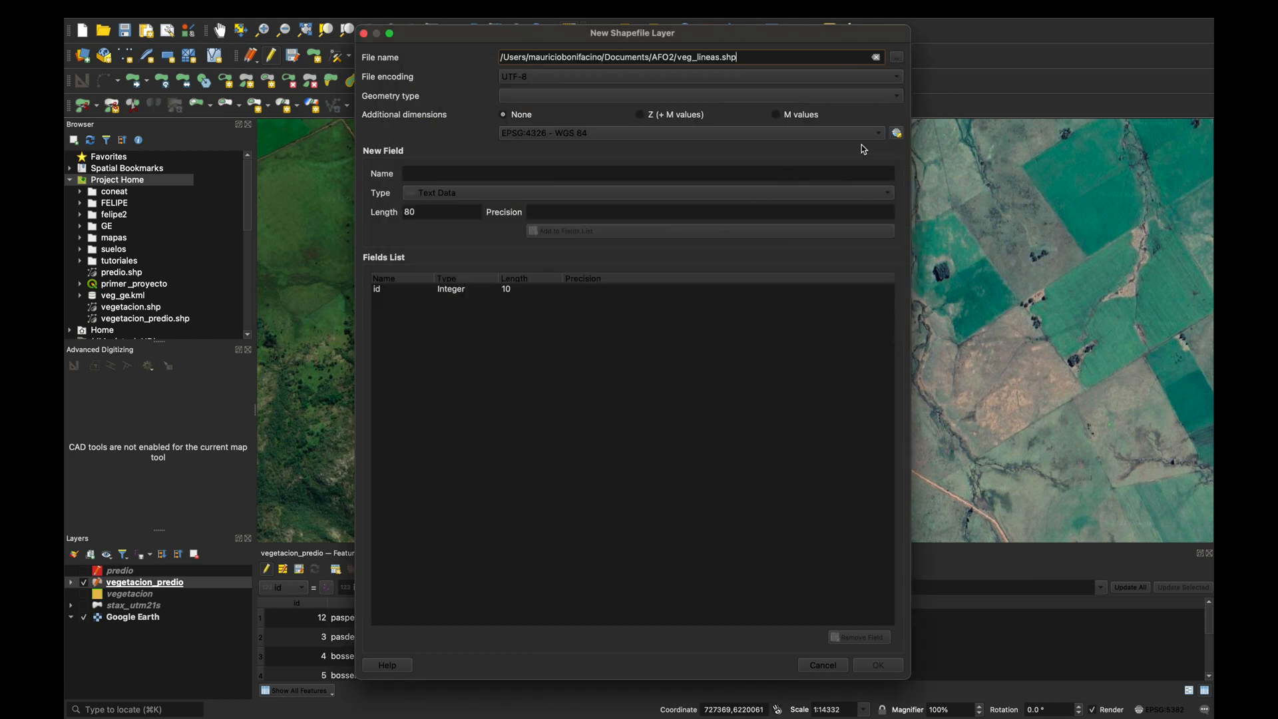
# Create the shapefile layer with LineString geometry and the project CRS EPSG:5382 - SIRGAS-ROU98 / UTM zone 21S.
pyautogui.click(874, 98)
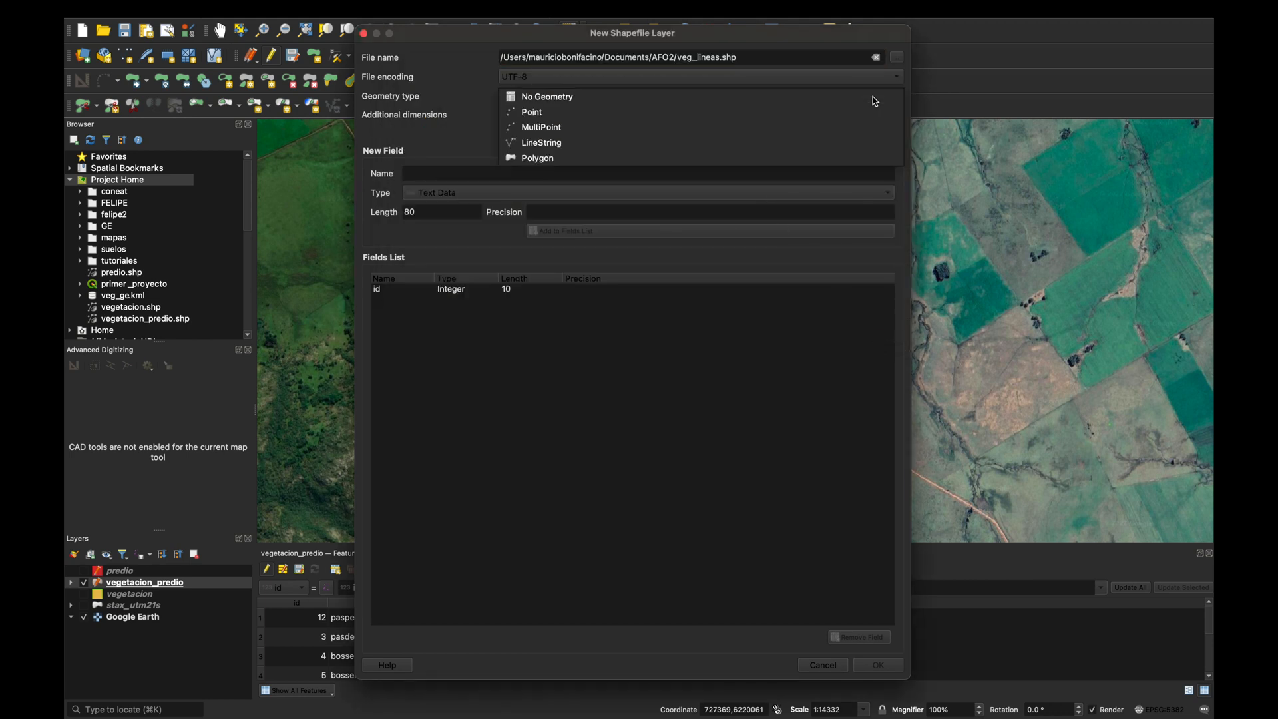
pyautogui.click(537, 148)
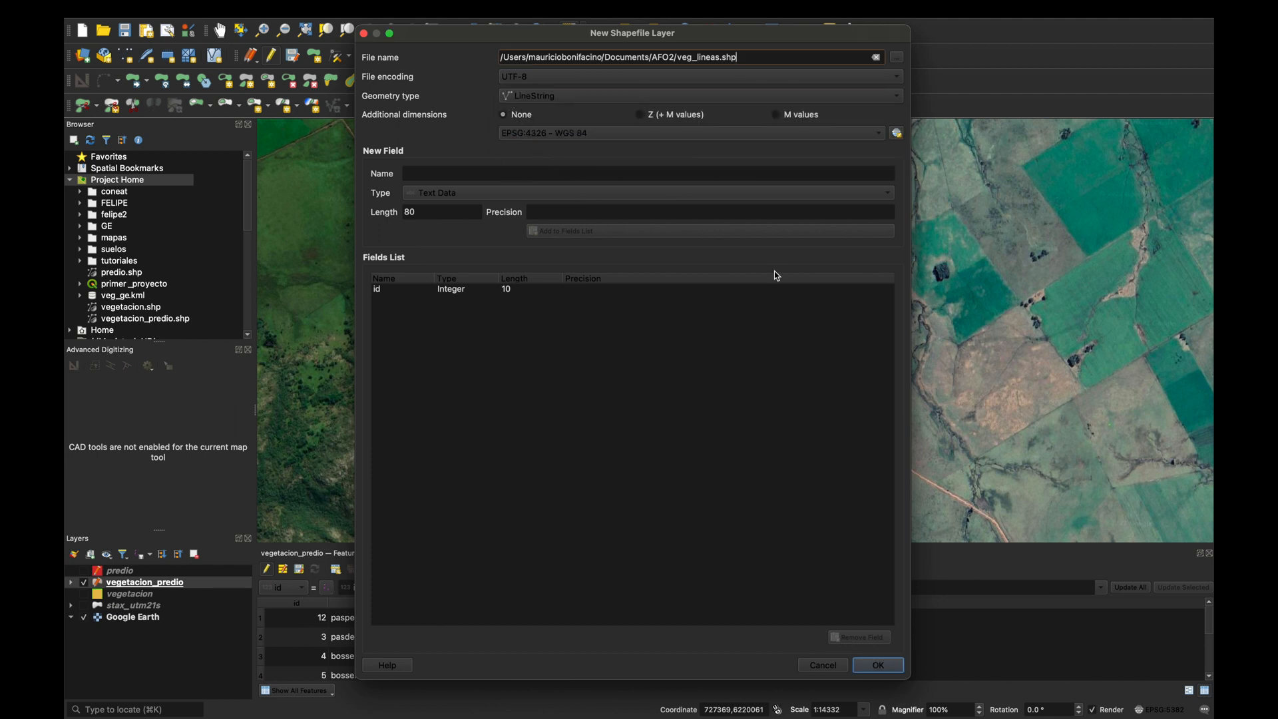
pyautogui.click(567, 133)
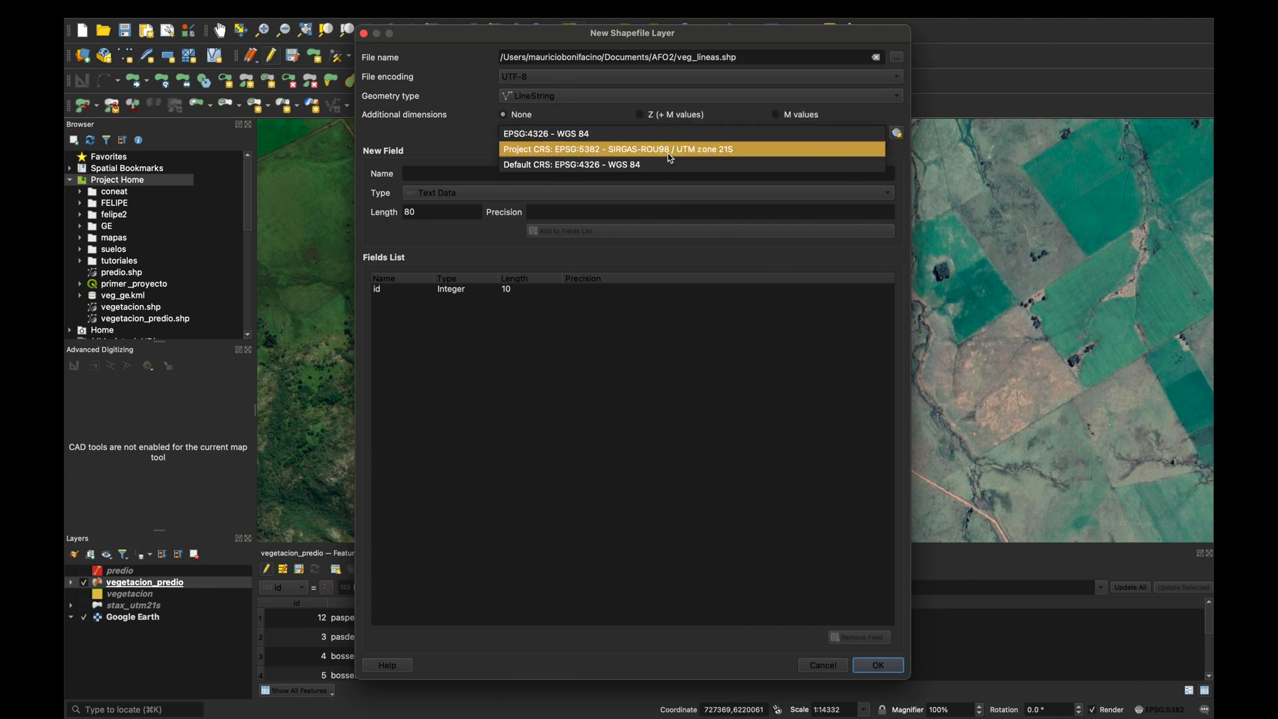
pyautogui.click(727, 150)
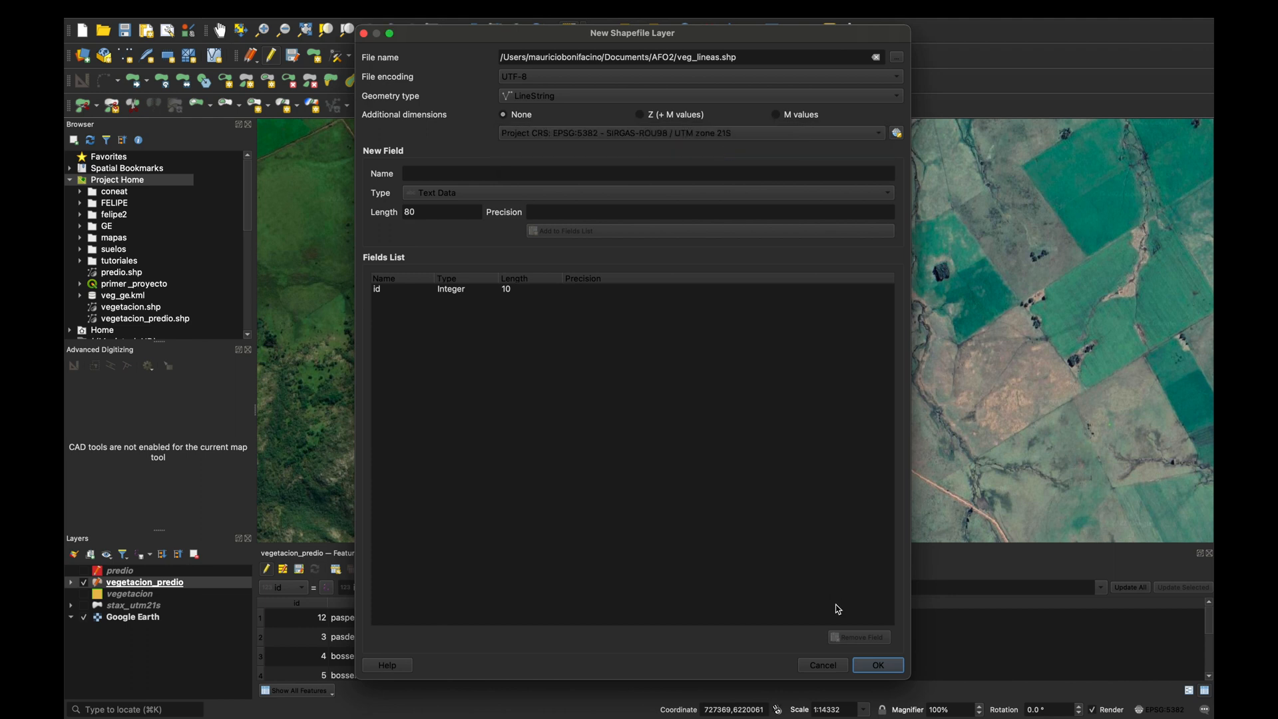
pyautogui.click(878, 665)
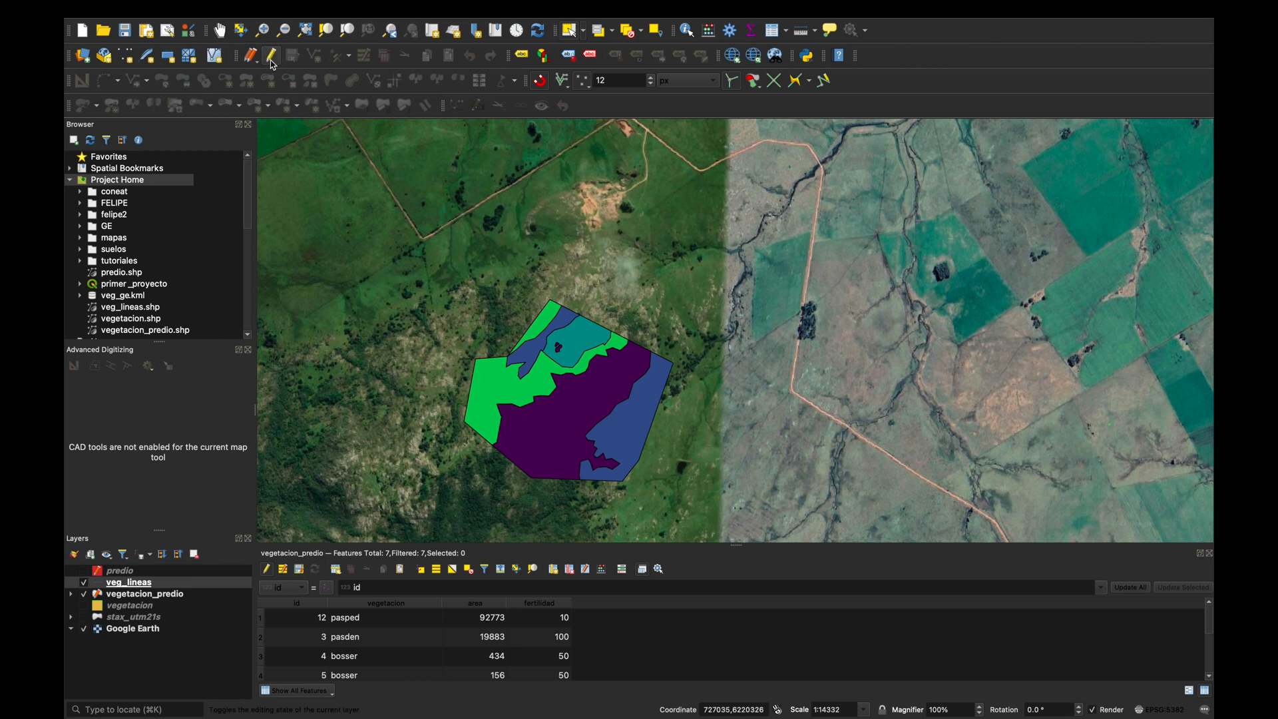
# Enable editing on veg_lineas and draw a Bezier freehand line along the boundary between the purple and eastern blue polygons, leaving its id empty.
pyautogui.click(270, 59)
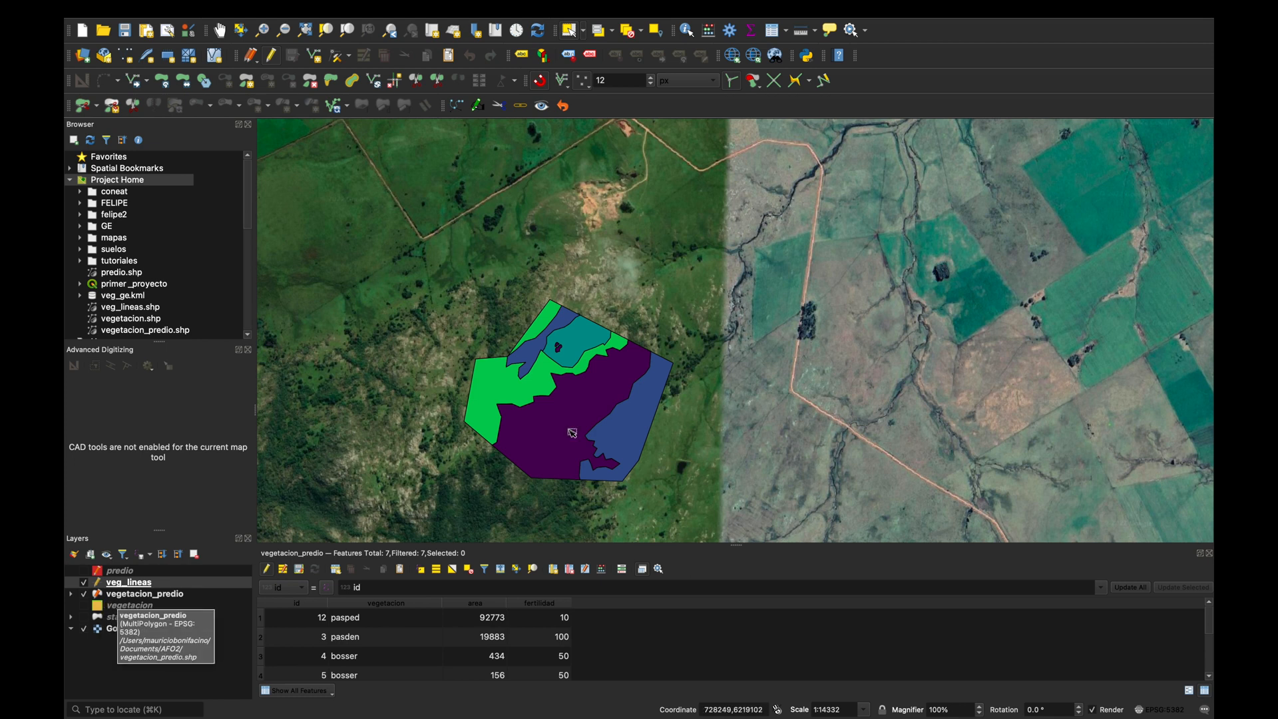
pyautogui.scroll(3, 573, 402)
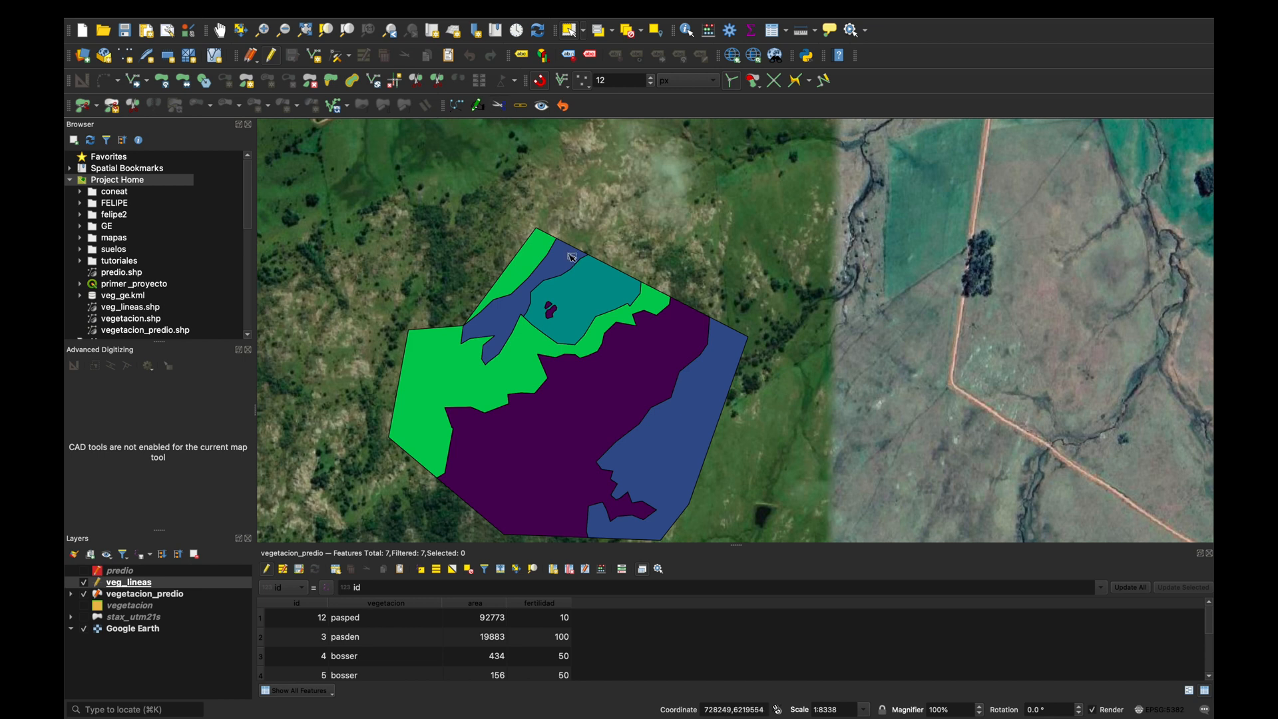
pyautogui.moveTo(569, 255); pyautogui.dragTo(568, 193)
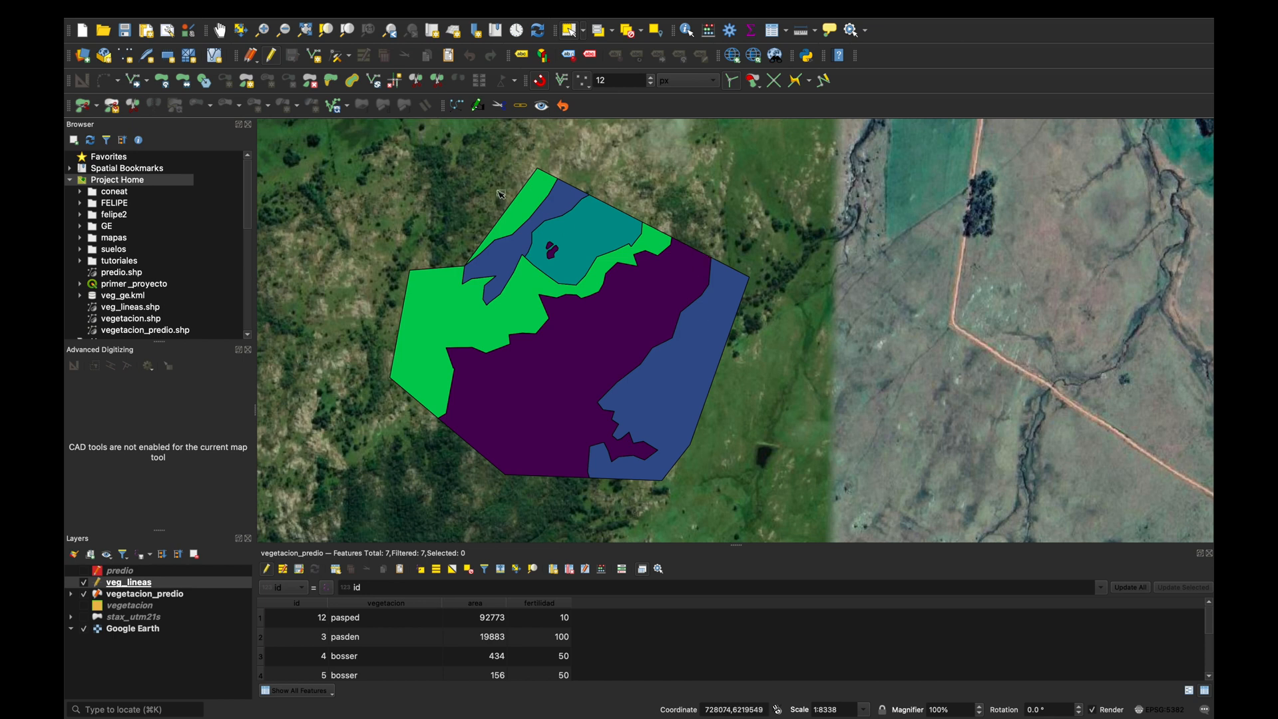
pyautogui.click(477, 106)
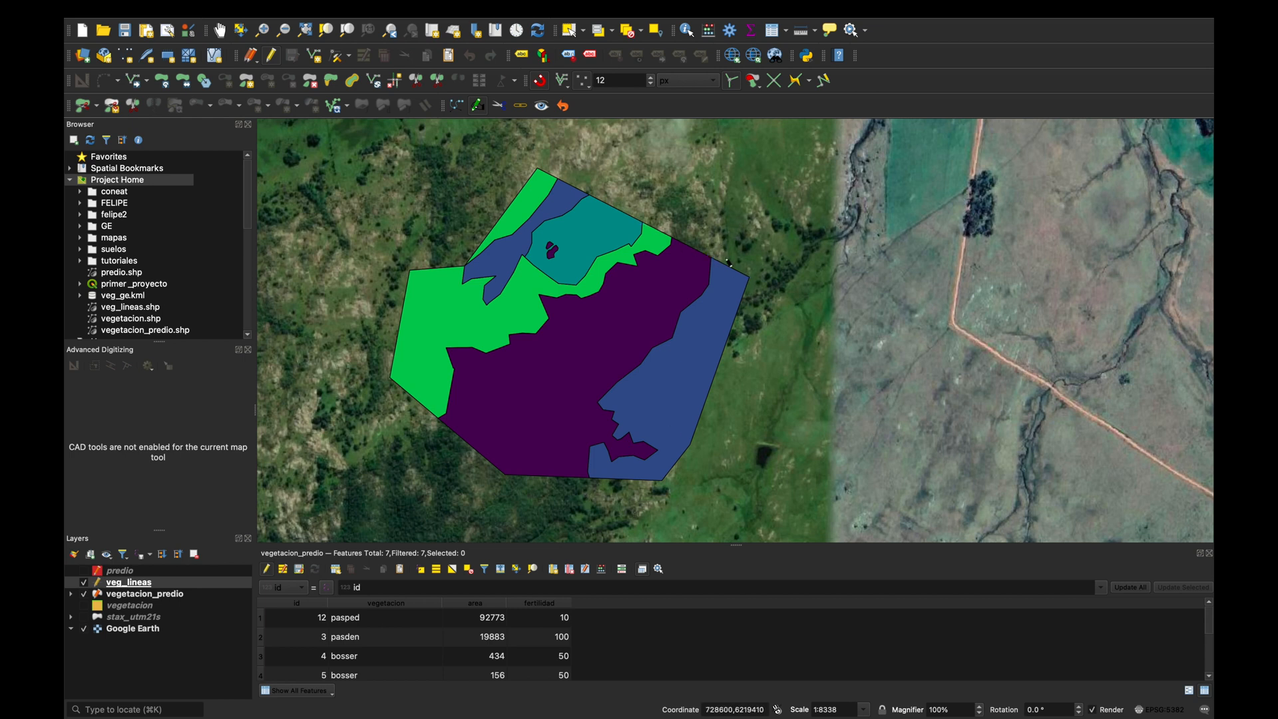
pyautogui.moveTo(736, 233)
pyautogui.mouseDown()
pyautogui.moveTo(716, 241)
pyautogui.moveTo(700, 303)
pyautogui.moveTo(603, 406)
pyautogui.moveTo(654, 447)
pyautogui.moveTo(626, 464)
pyautogui.moveTo(603, 445)
pyautogui.moveTo(601, 490)
pyautogui.mouseUp()
pyautogui.rightClick(600, 490)
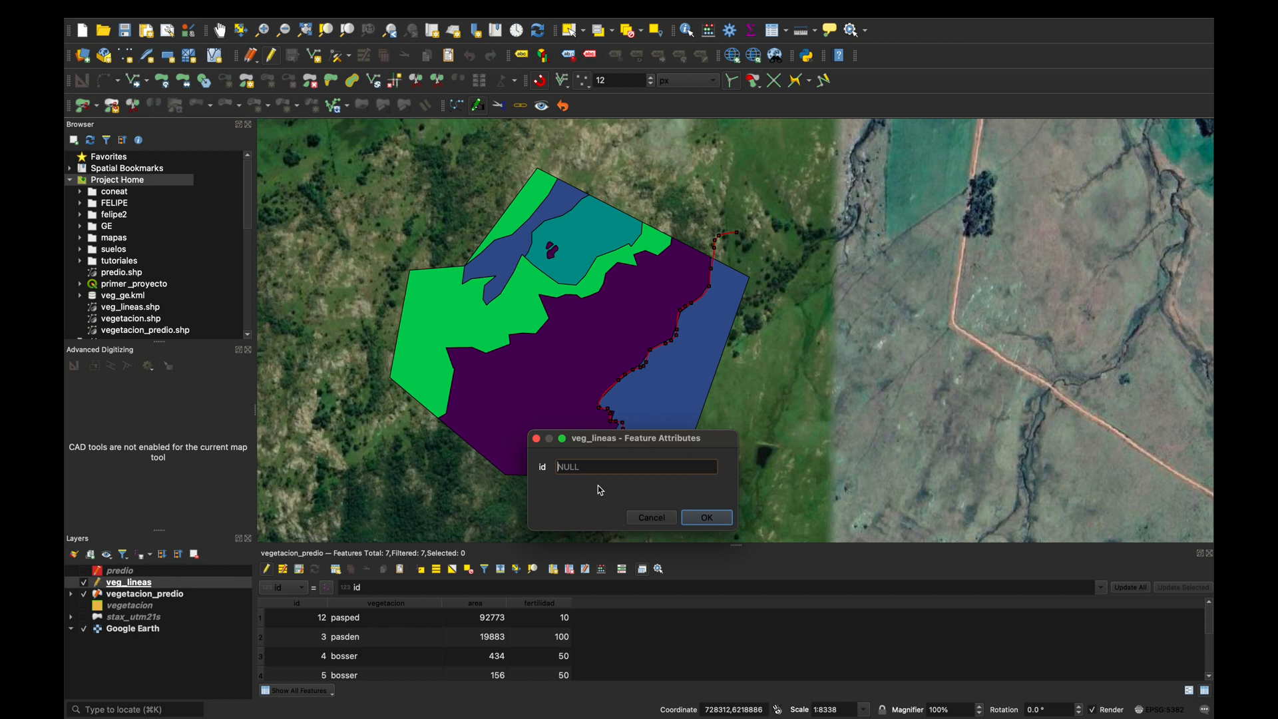
pyautogui.press('Return')
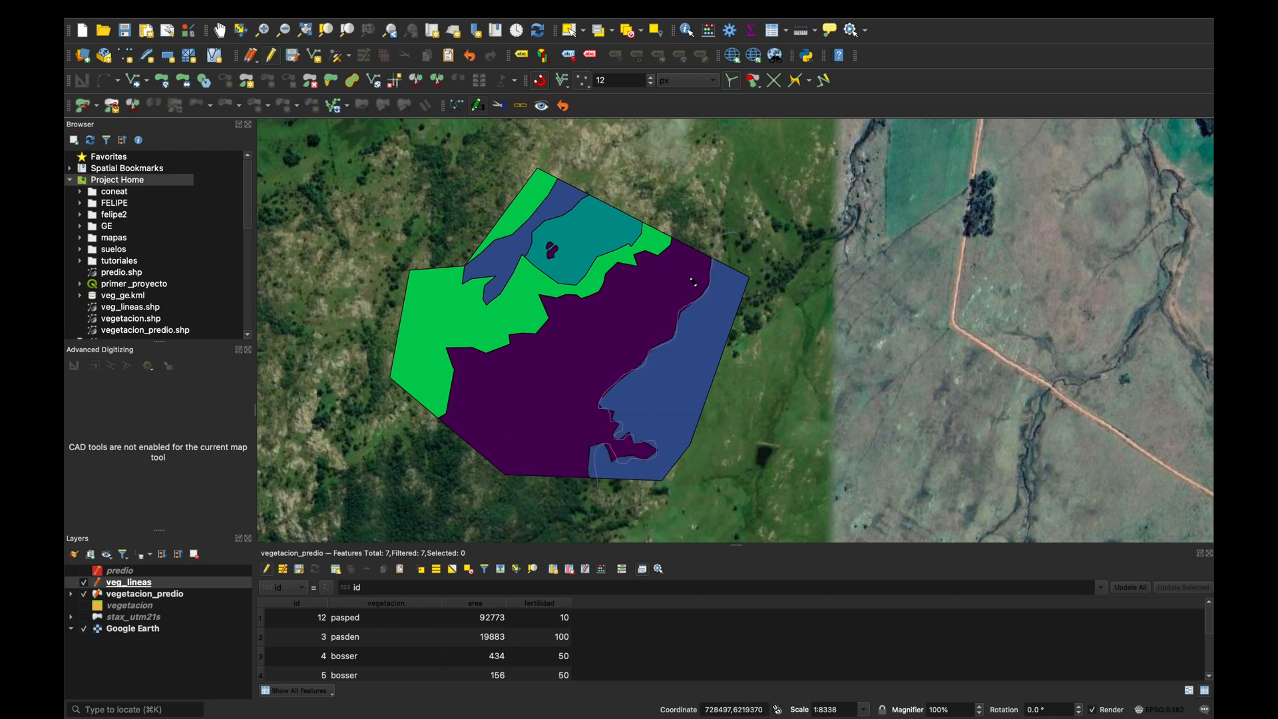
# Draw a second freehand line along the boundary between the green and purple polygons, leaving its id empty.
pyautogui.moveTo(680, 224)
pyautogui.mouseDown()
pyautogui.moveTo(637, 265)
pyautogui.moveTo(615, 265)
pyautogui.moveTo(591, 302)
pyautogui.moveTo(547, 308)
pyautogui.moveTo(536, 336)
pyautogui.moveTo(469, 350)
pyautogui.moveTo(431, 426)
pyautogui.mouseUp()
pyautogui.rightClick(426, 431)
pyautogui.rightClick(426, 431)
pyautogui.press('Return')
# Turn off snapping for digitizing.
pyautogui.click(541, 81)
pyautogui.scroll(2, 716, 217)
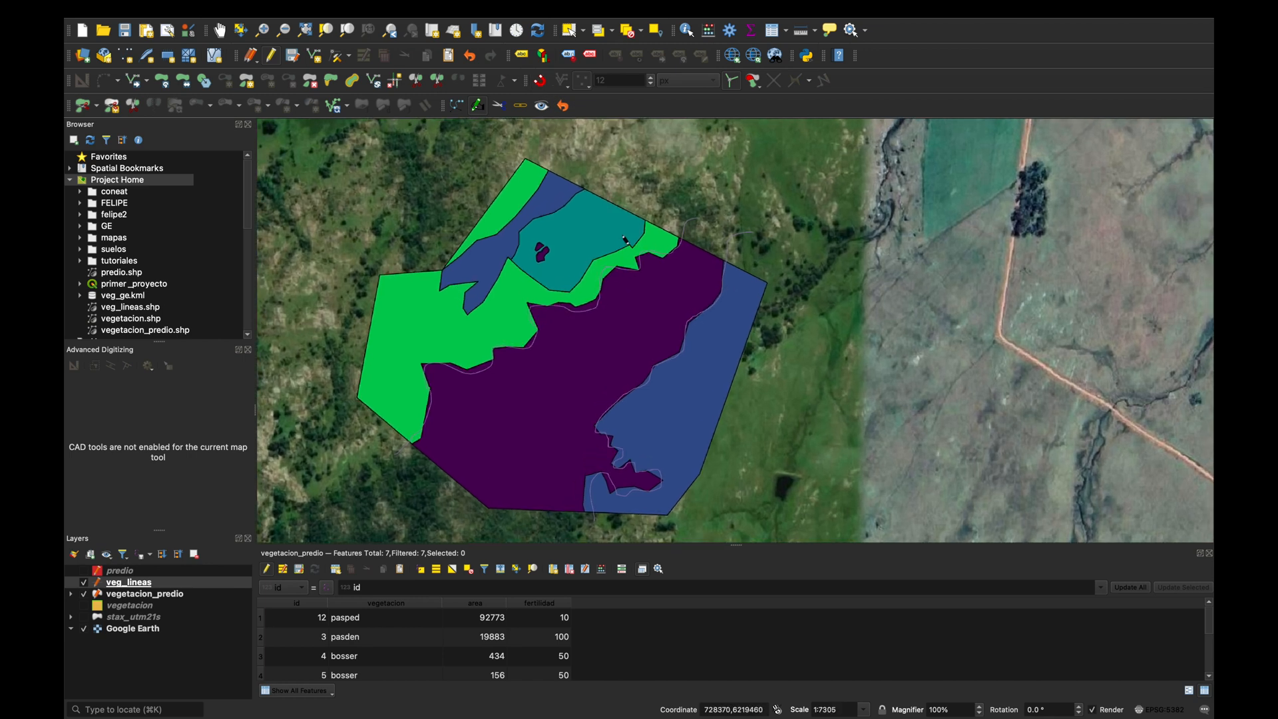
# Draw a freehand line along the boundary between the teal and green polygons and around the northwest blue polygon's lower edge, leaving its id empty.
pyautogui.click(674, 200)
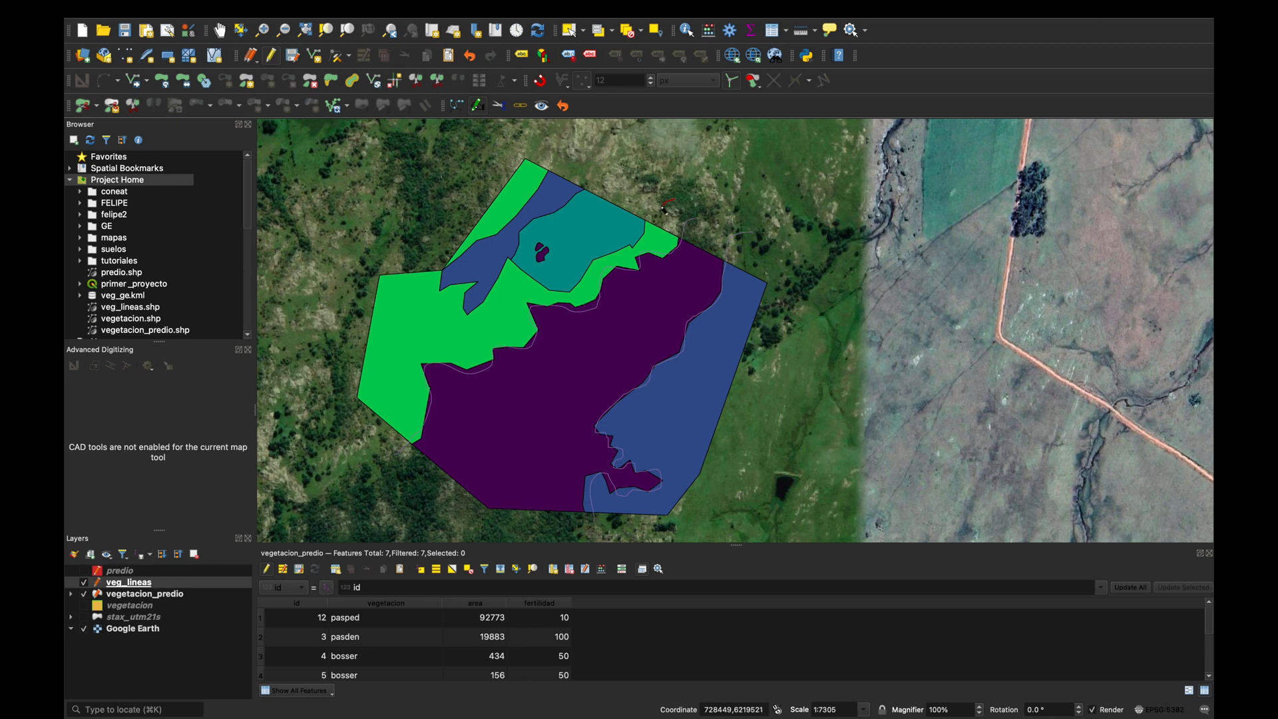
pyautogui.click(640, 247)
pyautogui.moveTo(591, 265)
pyautogui.mouseDown()
pyautogui.moveTo(552, 289)
pyautogui.moveTo(510, 267)
pyautogui.moveTo(471, 317)
pyautogui.moveTo(442, 269)
pyautogui.mouseUp()
pyautogui.rightClick(447, 245)
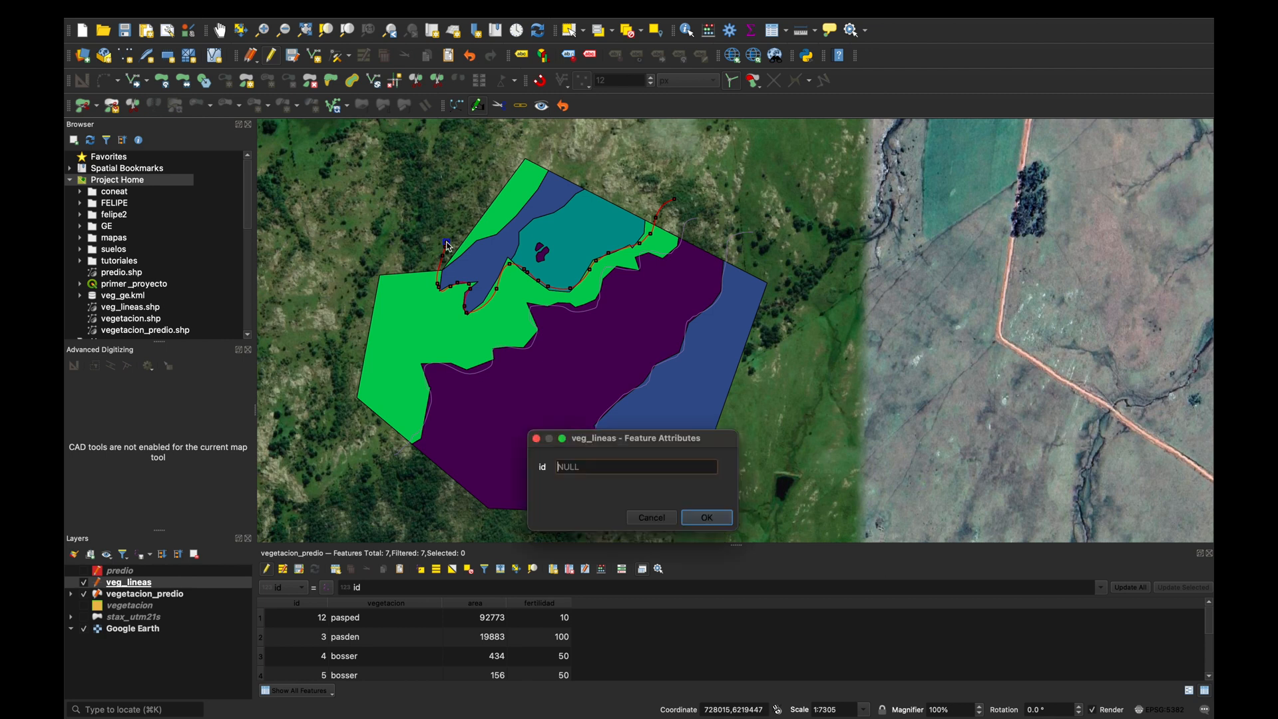
pyautogui.press('Return')
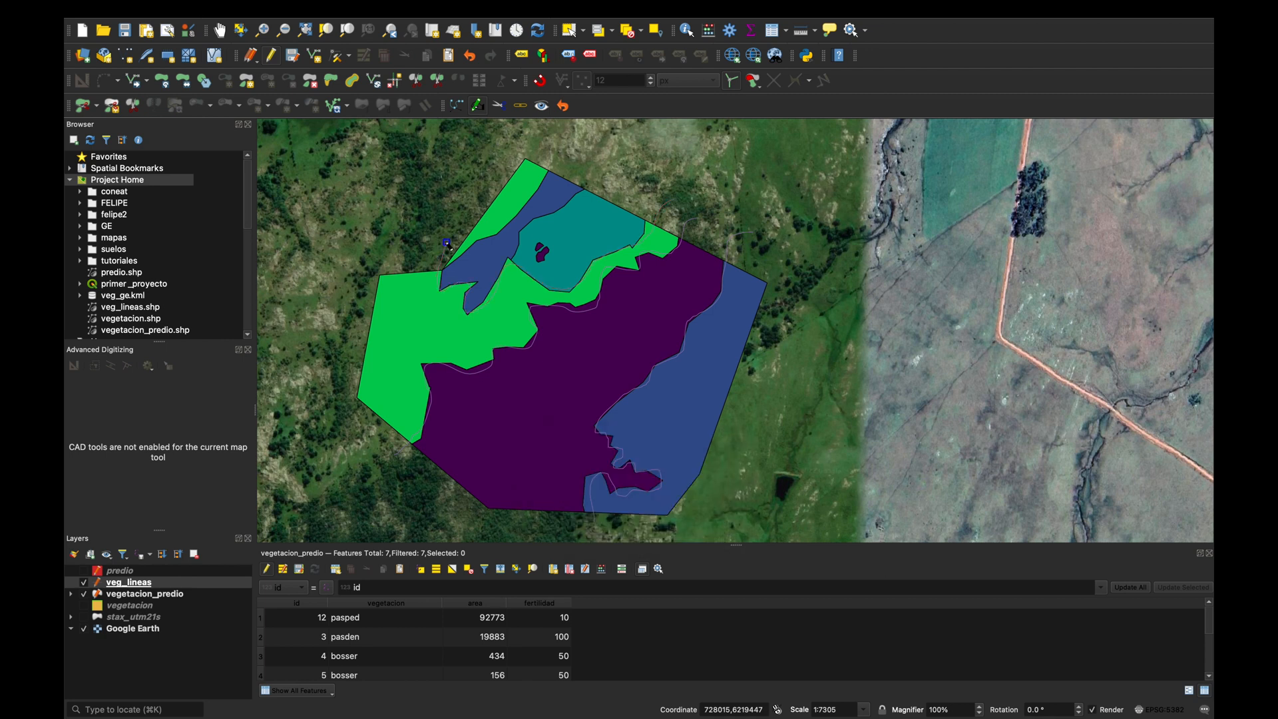
# Draw a freehand line along the boundary between the northwest blue polygon and the teal polygon, leaving its id empty.
pyautogui.scroll(2, 553, 199)
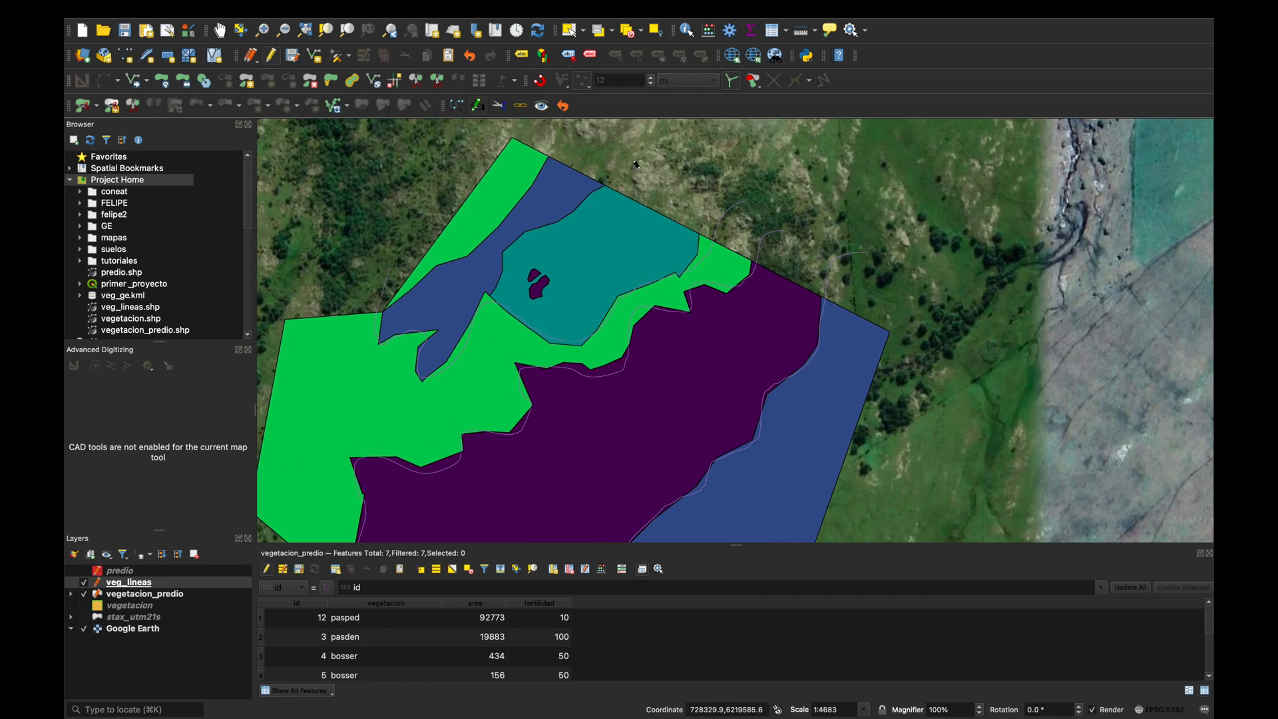
pyautogui.click(628, 170)
pyautogui.rightClick(497, 324)
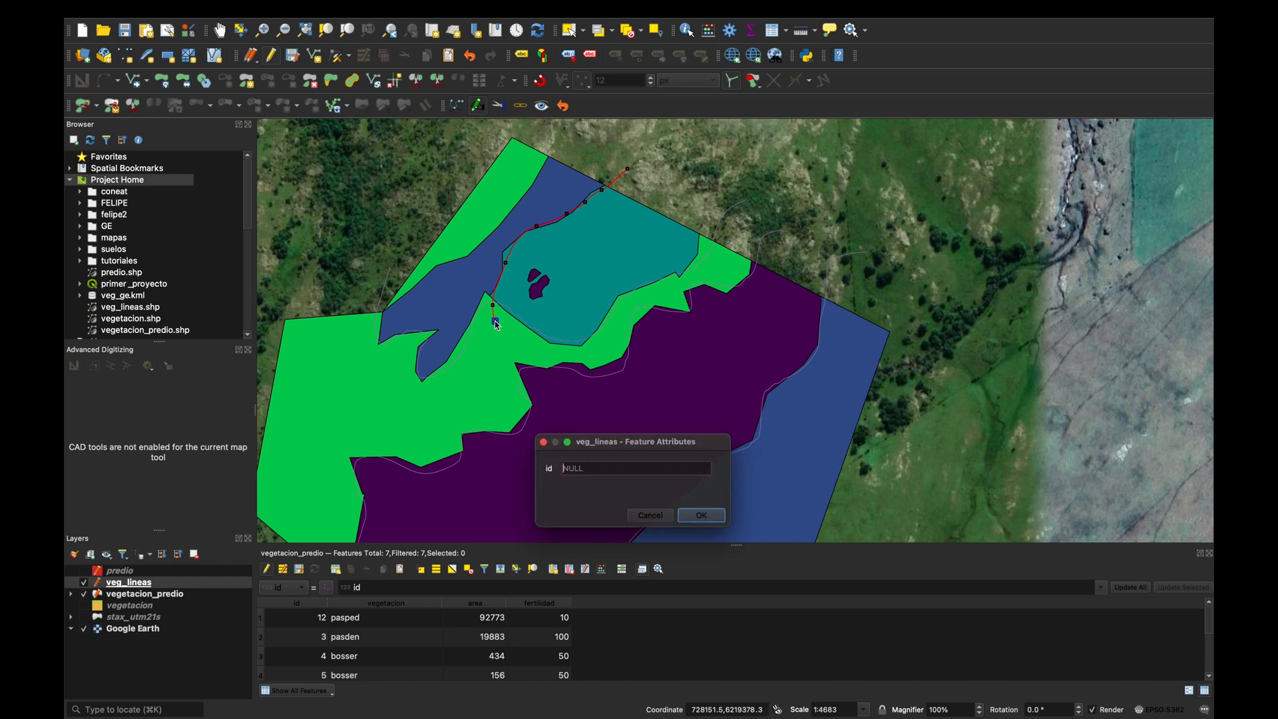
pyautogui.press('Return')
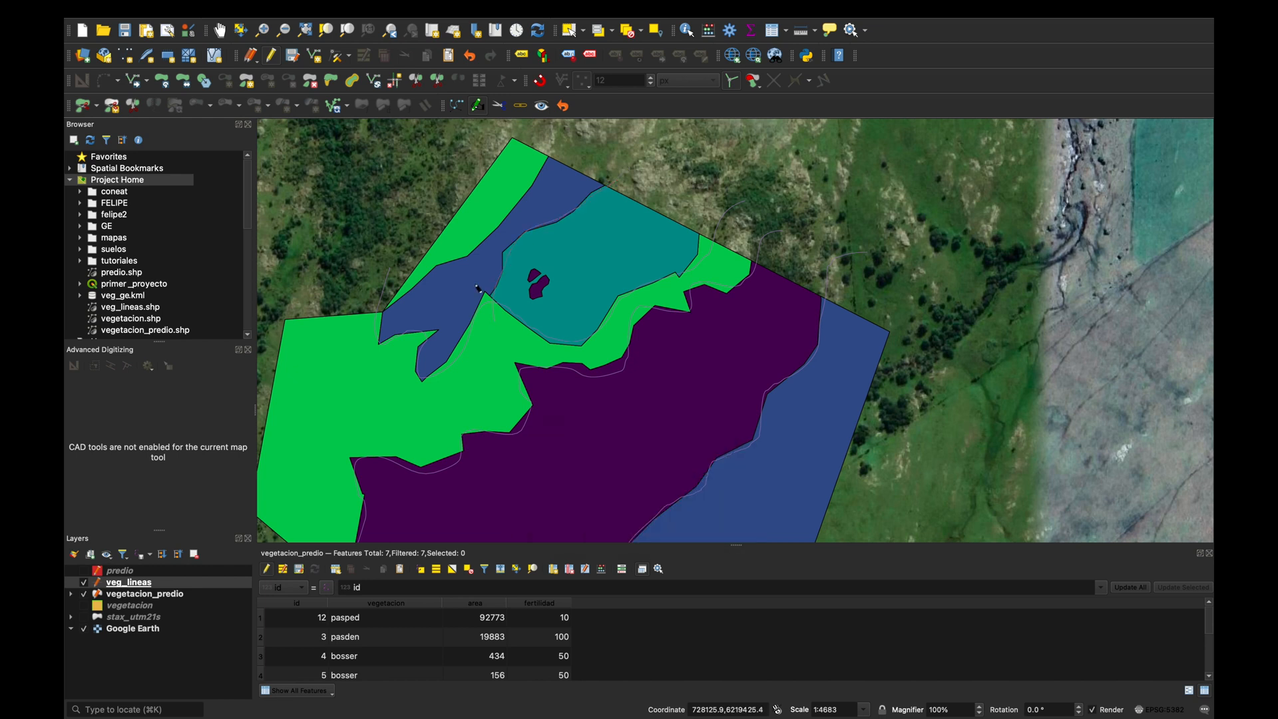
# Draw a freehand line along the boundary between the northern green strip and the northwest blue polygon, leaving its id empty.
pyautogui.scroll(2, 495, 322)
pyautogui.click(580, 126)
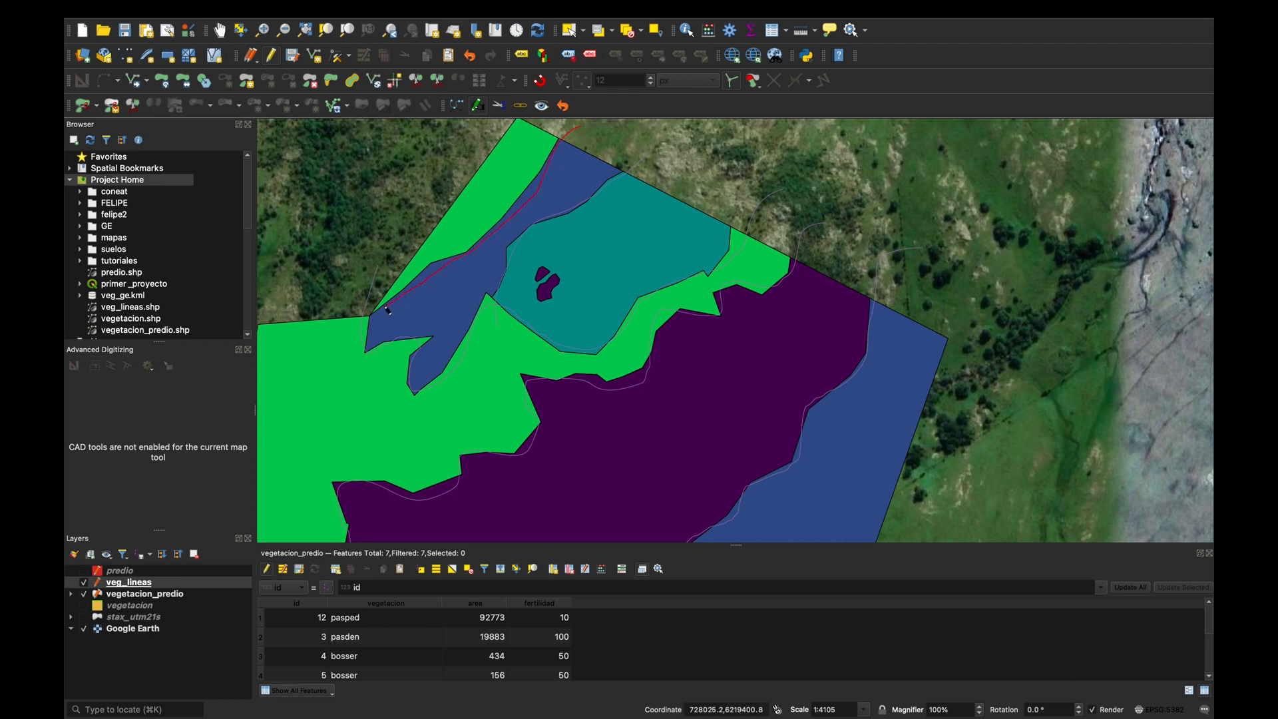
pyautogui.click(359, 314)
pyautogui.rightClick(328, 314)
pyautogui.press('Return')
# Trace a freehand line around the larger of the two small purple patches inside the teal polygon and set its id to 7.
pyautogui.scroll(-3, 409, 373)
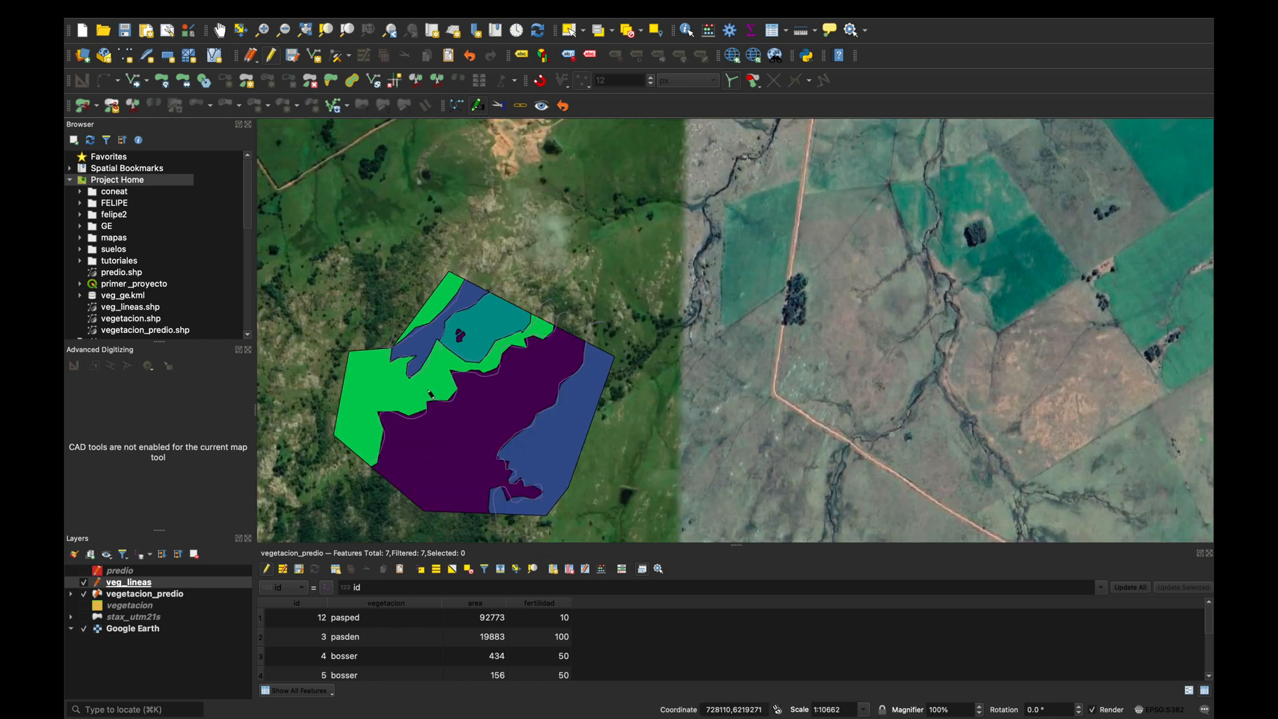
pyautogui.scroll(2, 432, 394)
pyautogui.scroll(2, 437, 362)
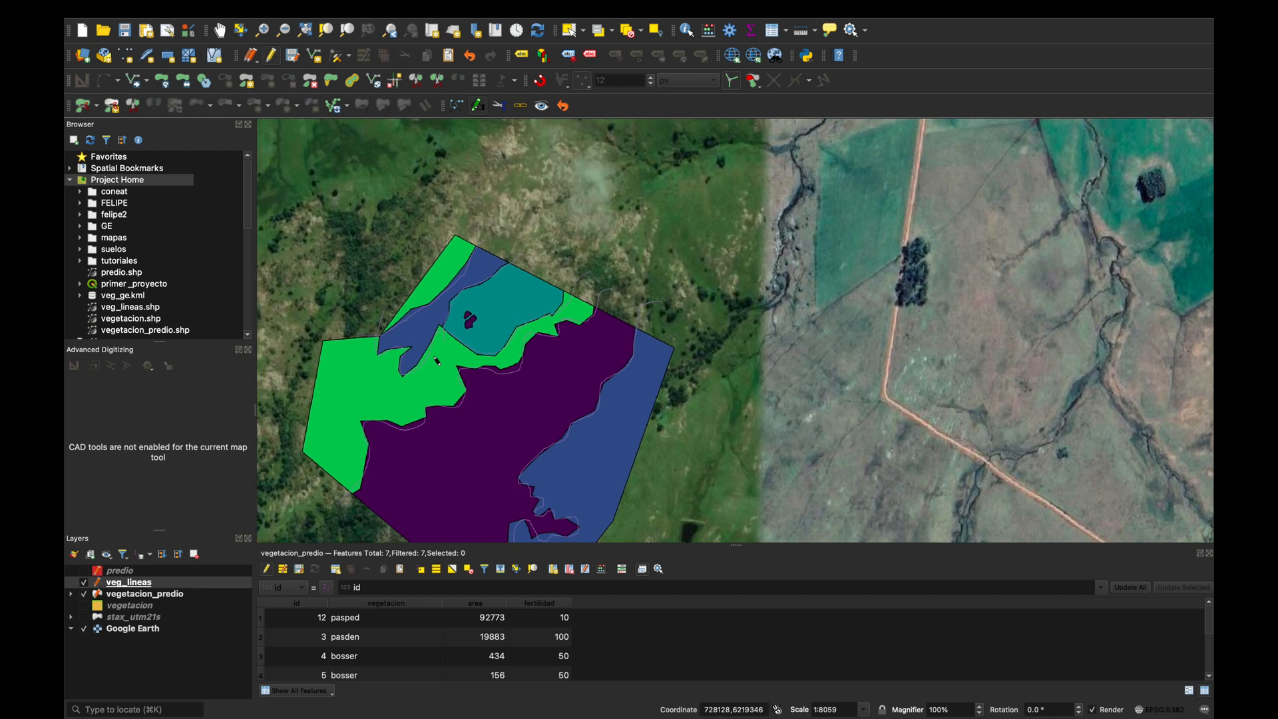
pyautogui.scroll(1, 437, 362)
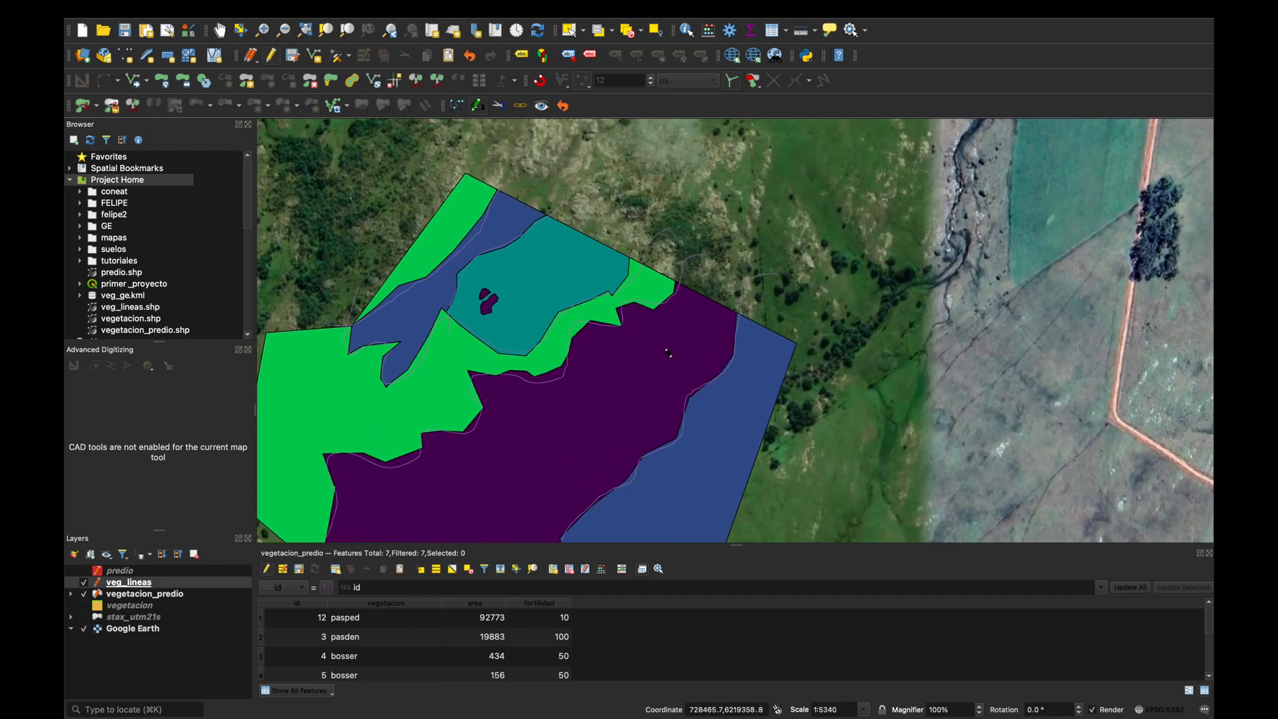
pyautogui.scroll(-1, 668, 353)
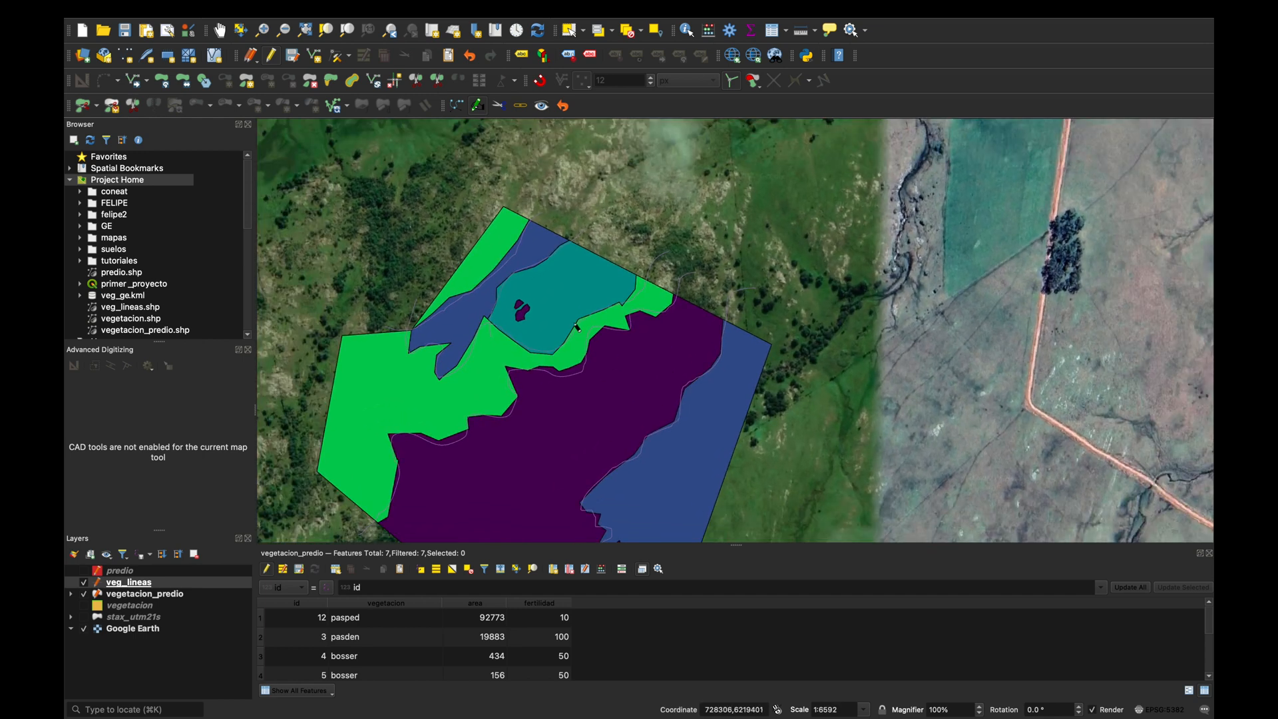
pyautogui.scroll(2, 496, 324)
pyautogui.scroll(1, 496, 325)
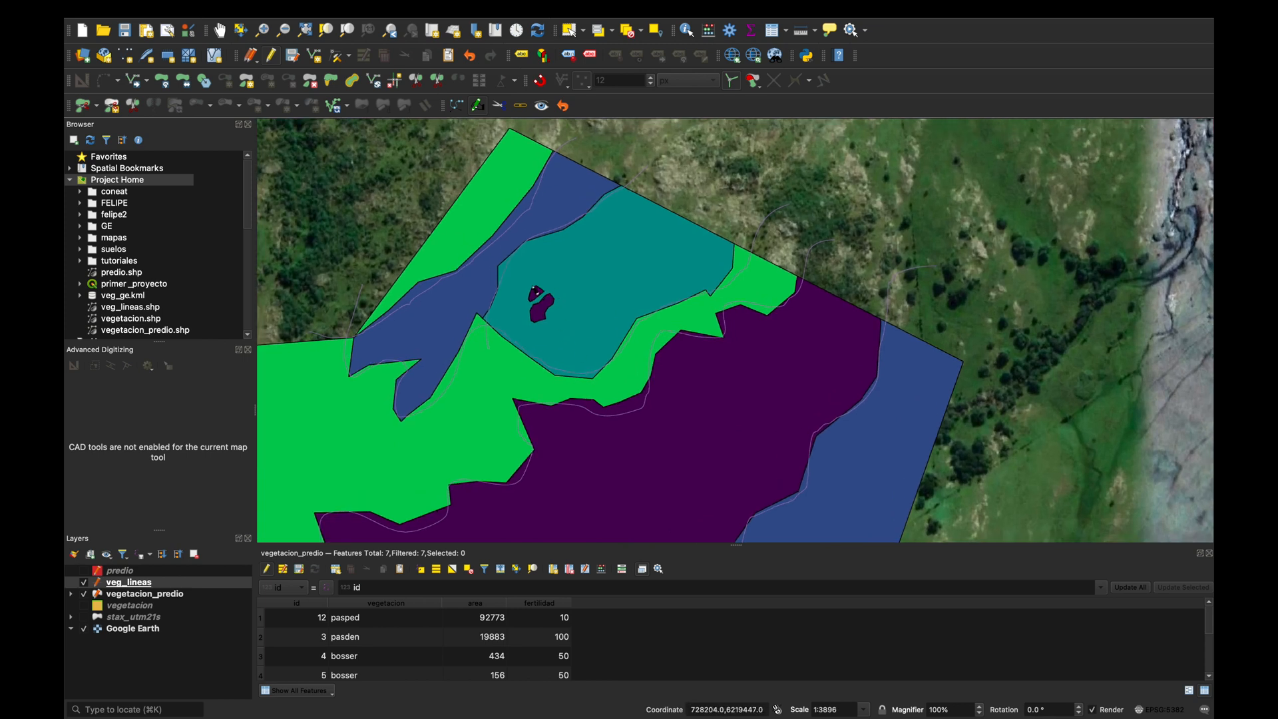
pyautogui.scroll(2, 538, 317)
pyautogui.scroll(5, 538, 317)
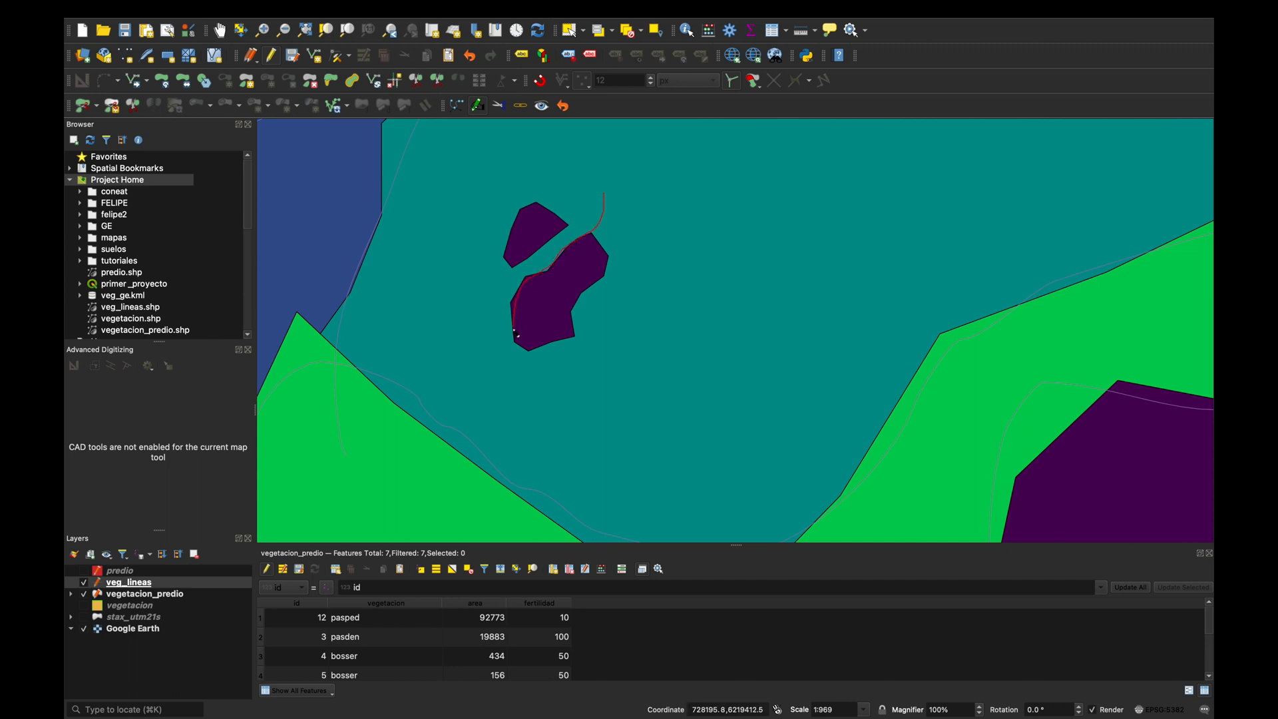
pyautogui.click(551, 344)
pyautogui.moveTo(587, 227); pyautogui.dragTo(581, 213)
pyautogui.rightClick(583, 217)
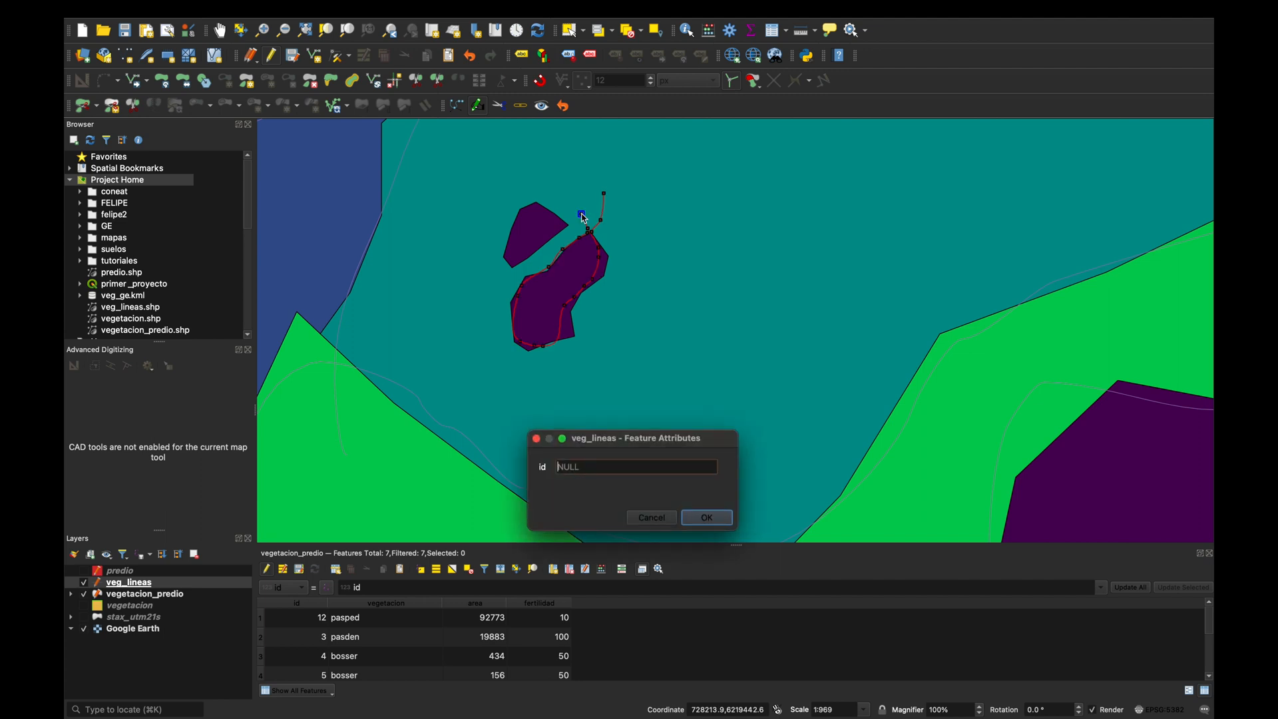
pyautogui.write('7')
pyautogui.press('Return')
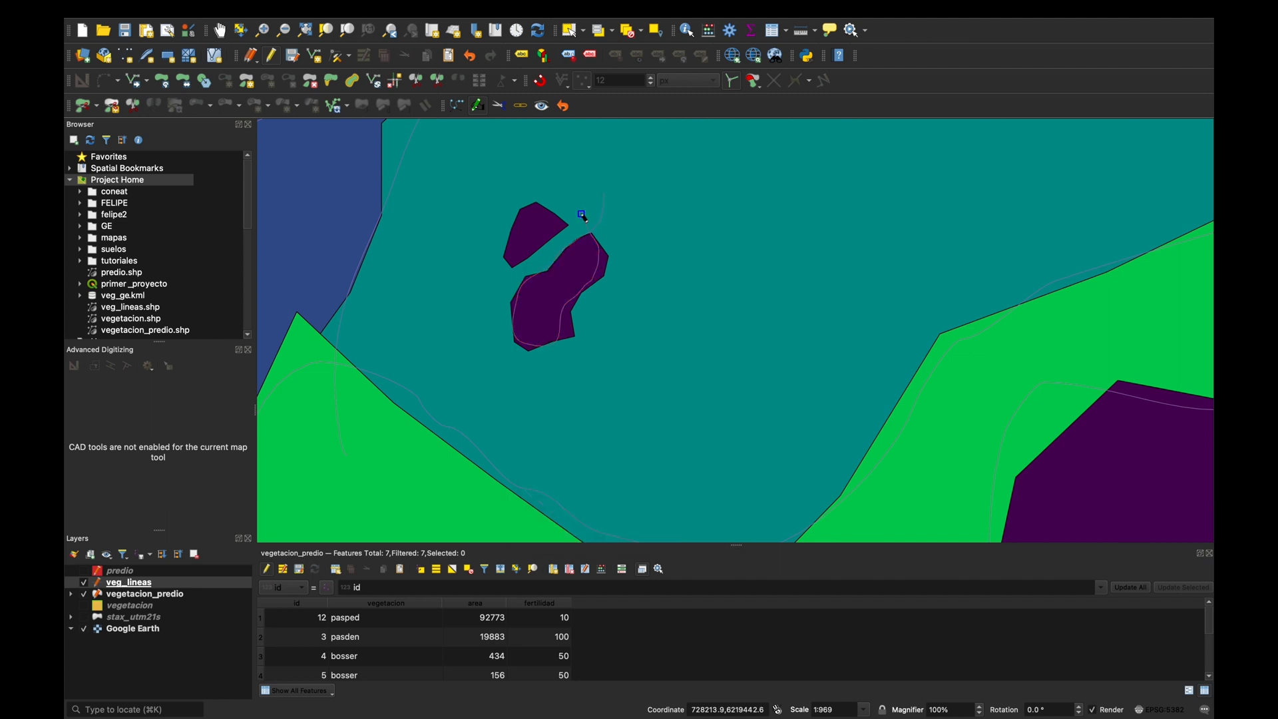
# Trace a freehand line around the smaller purple patch inside the teal polygon and set its id to 5.
pyautogui.click(530, 176)
pyautogui.moveTo(557, 215)
pyautogui.mouseDown()
pyautogui.moveTo(562, 241)
pyautogui.moveTo(520, 262)
pyautogui.moveTo(515, 221)
pyautogui.moveTo(552, 189)
pyautogui.mouseUp()
pyautogui.rightClick(552, 191)
pyautogui.write('5')
pyautogui.press('Return')
# Switch from Bezier freehand drawing to the Add Line Feature tool and turn on snapping for digitizing.
pyautogui.scroll(-5, 613, 337)
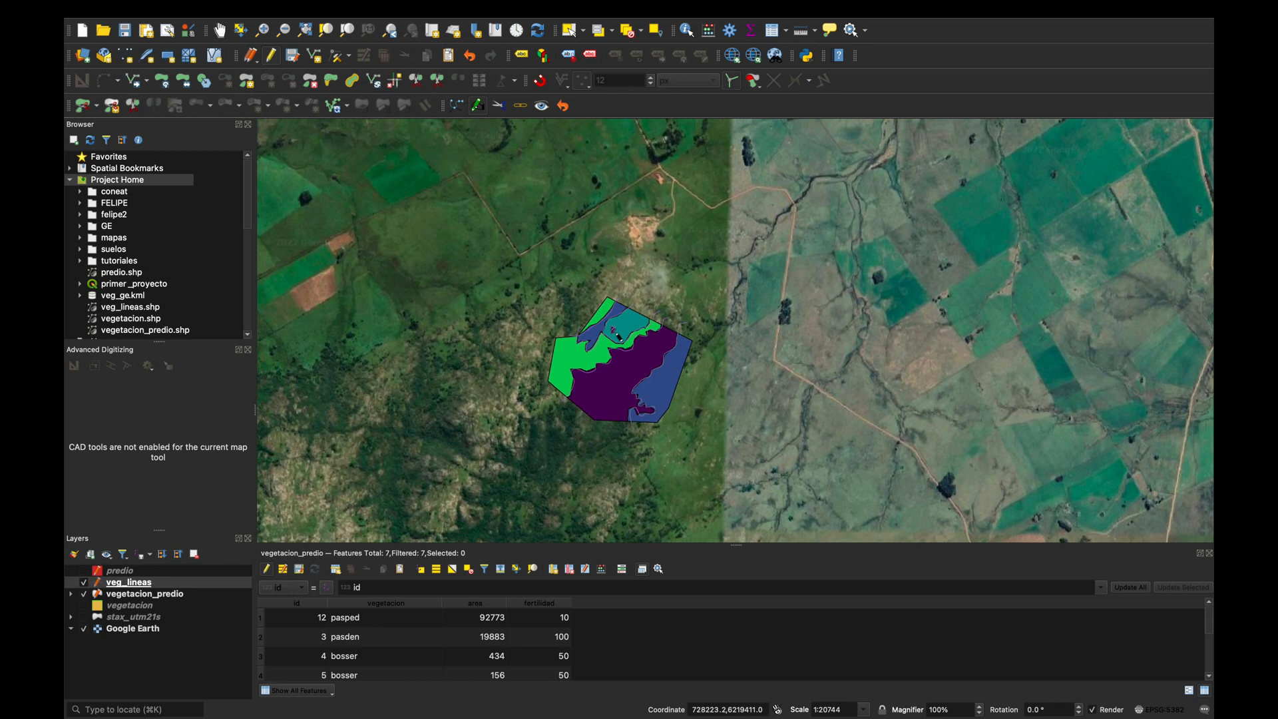
pyautogui.scroll(2, 672, 380)
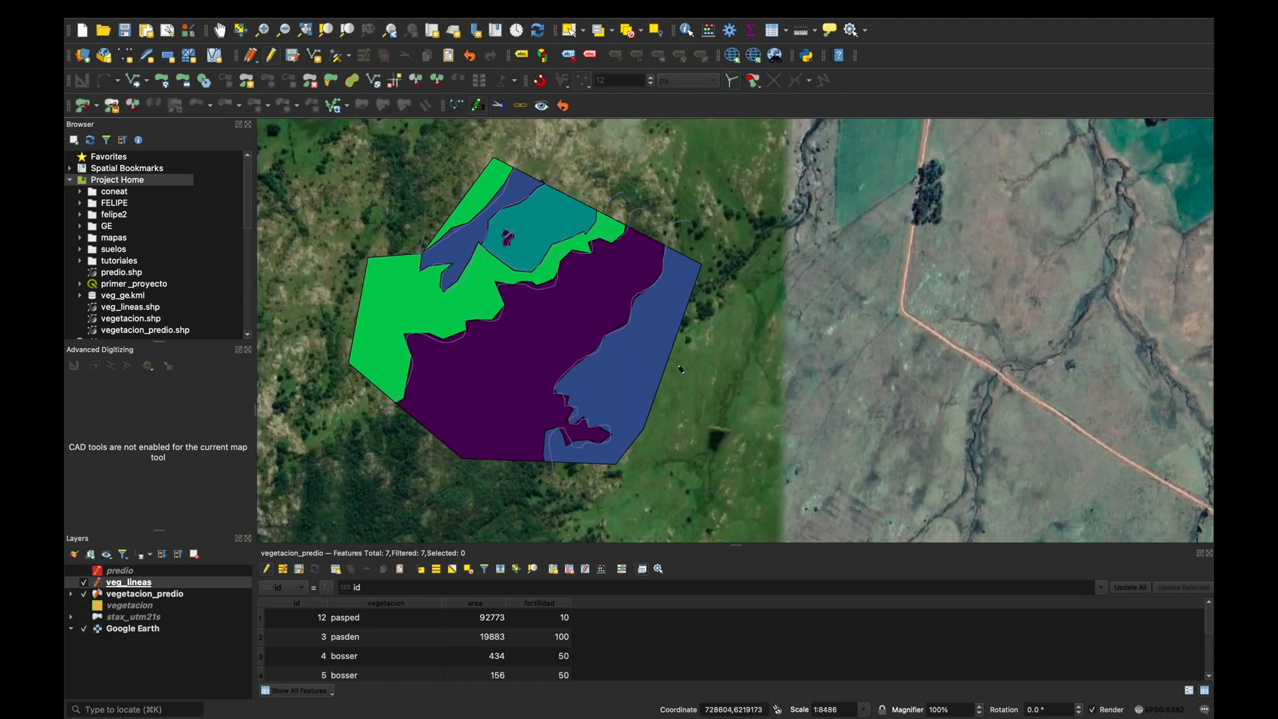
pyautogui.click(477, 109)
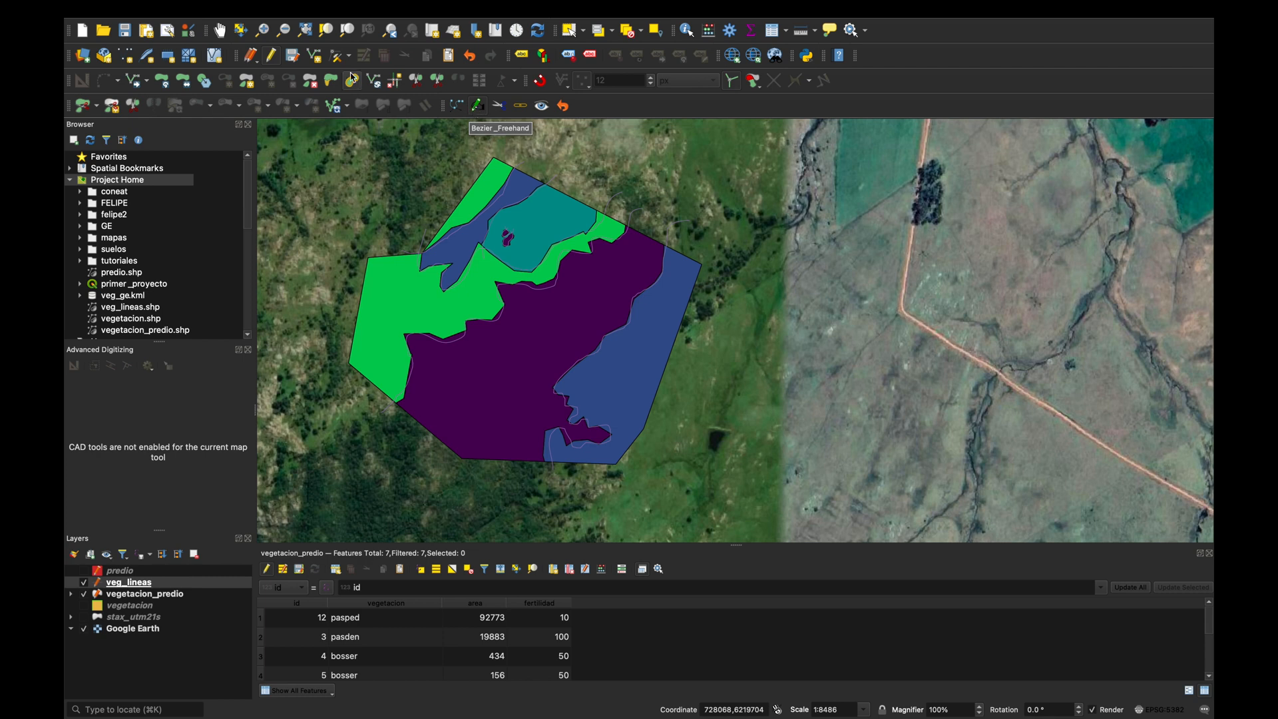
pyautogui.click(317, 61)
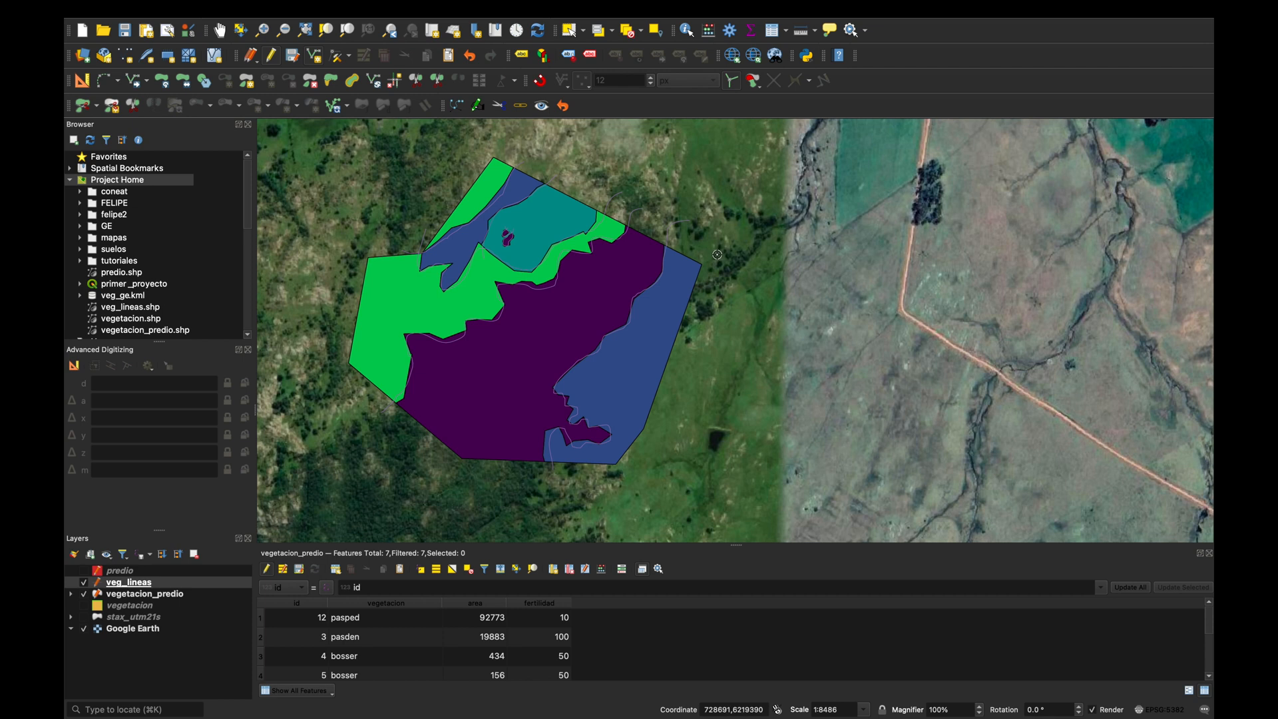
pyautogui.scroll(1, 703, 258)
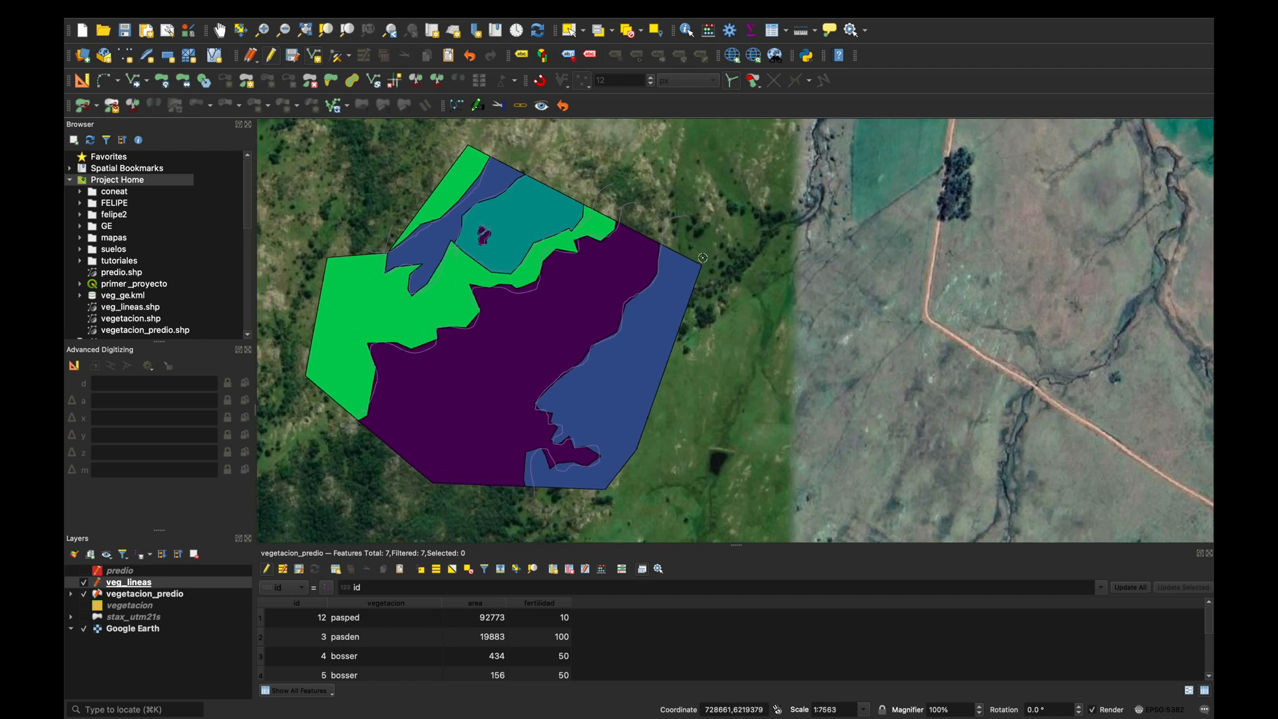
pyautogui.scroll(-1, 702, 257)
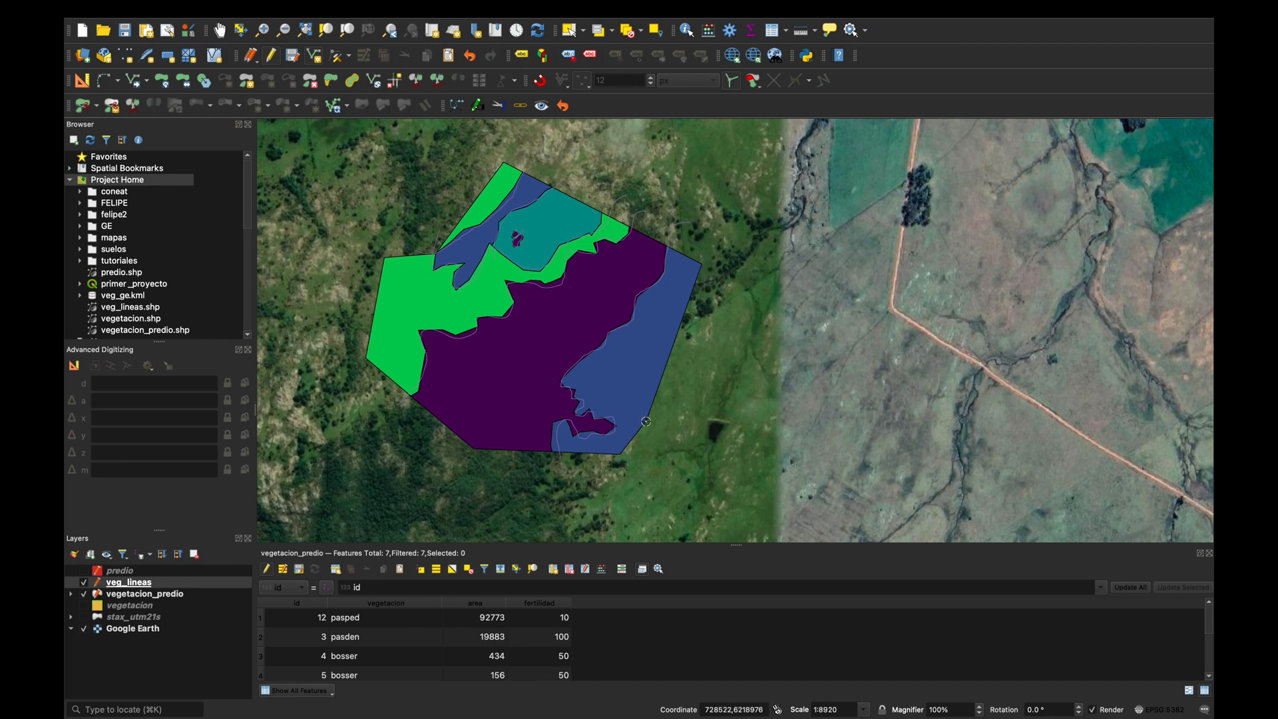
pyautogui.scroll(3, 630, 448)
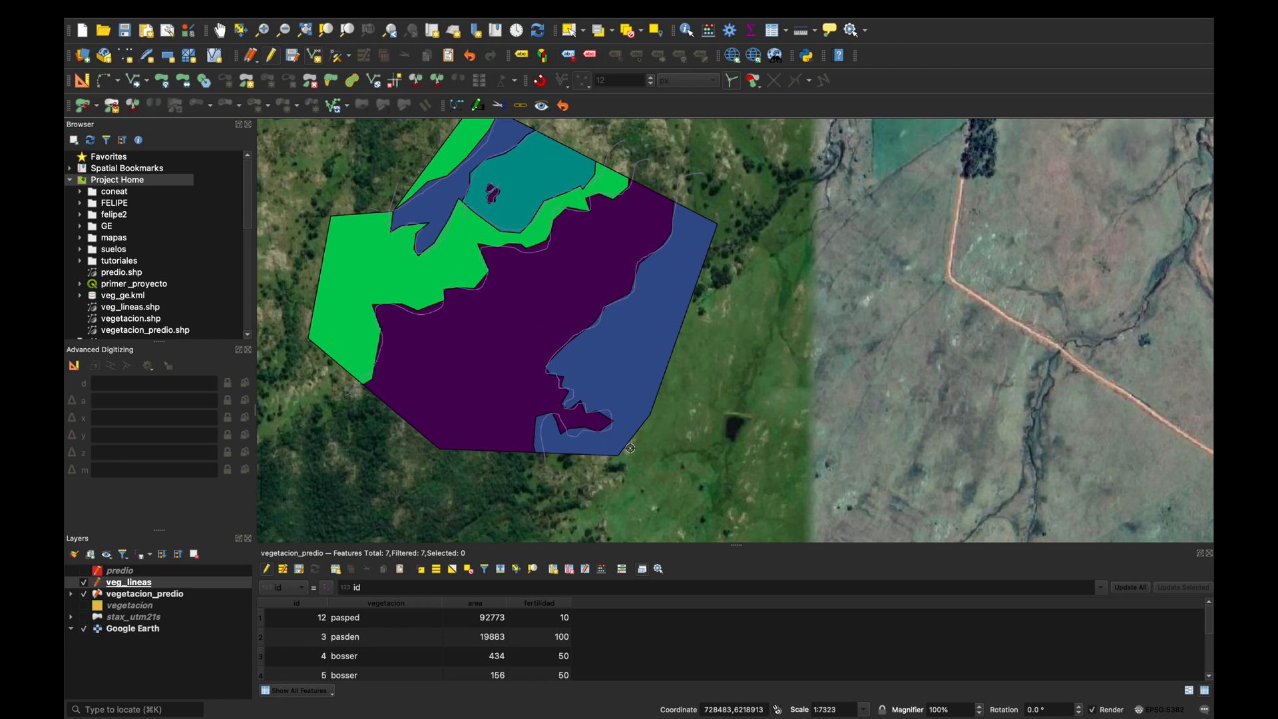
pyautogui.scroll(-2, 630, 448)
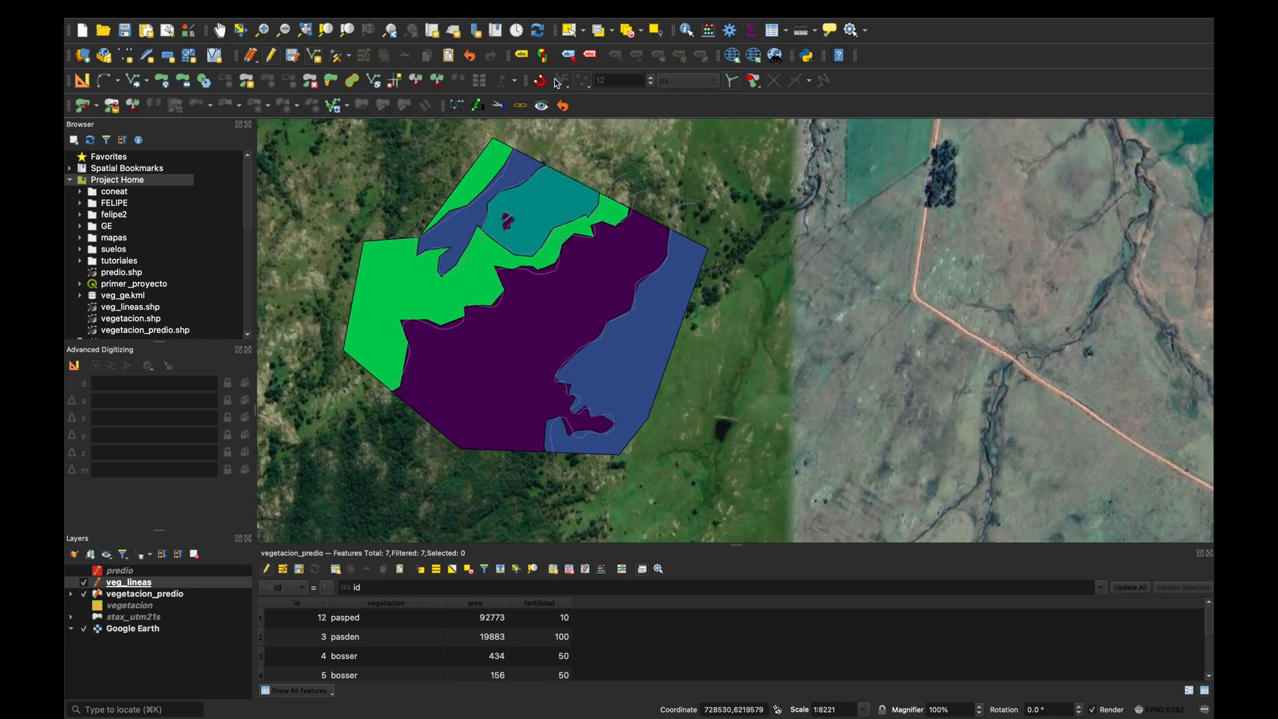
pyautogui.click(540, 80)
# Trace the outer boundary of the vegetation polygons as a straight-segment line snapped to their corners, with overshooting ends, and set its id to 10.
pyautogui.click(709, 247)
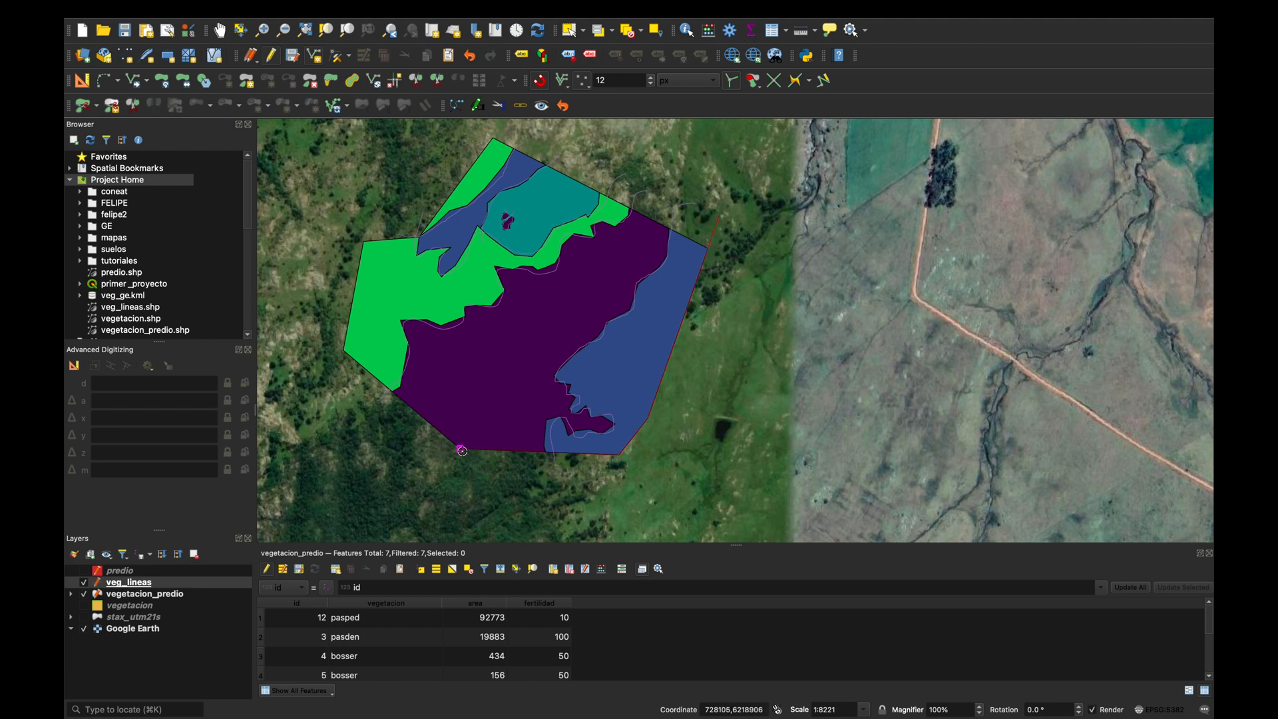
pyautogui.click(344, 352)
pyautogui.scroll(1, 419, 236)
pyautogui.scroll(2, 419, 235)
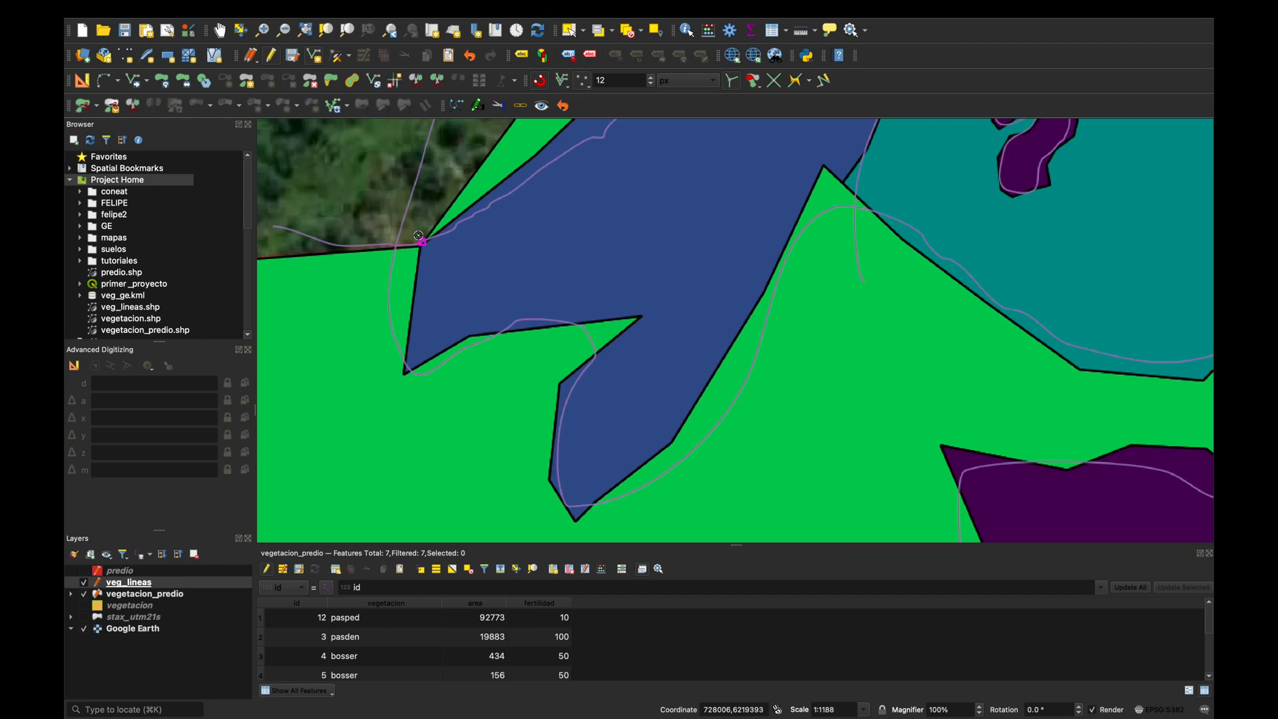
pyautogui.scroll(-3, 421, 250)
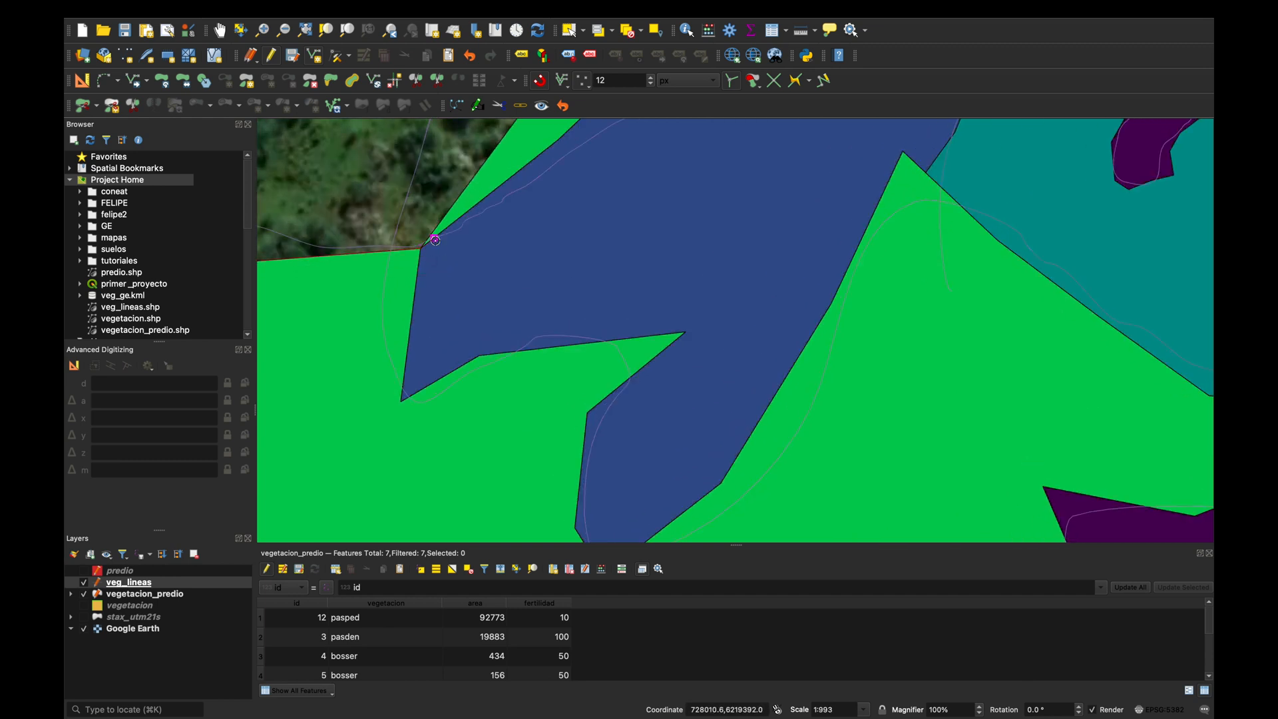
pyautogui.scroll(-1, 435, 241)
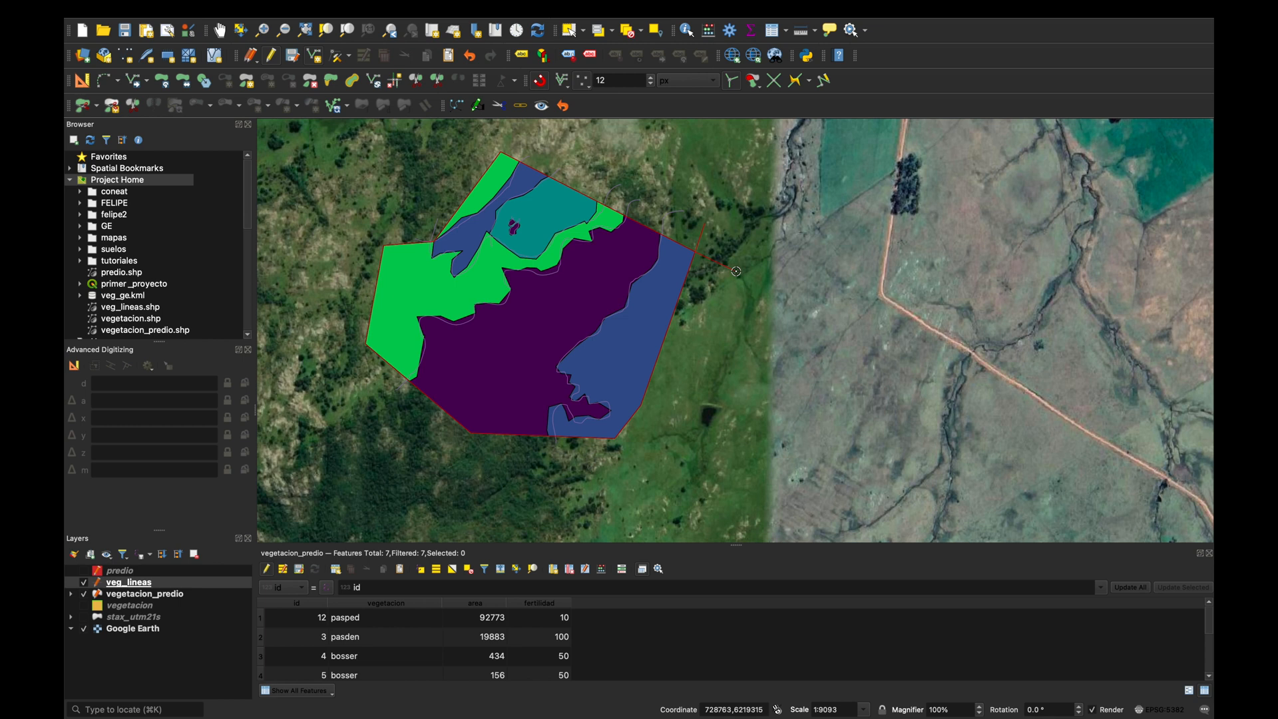
pyautogui.rightClick(736, 271)
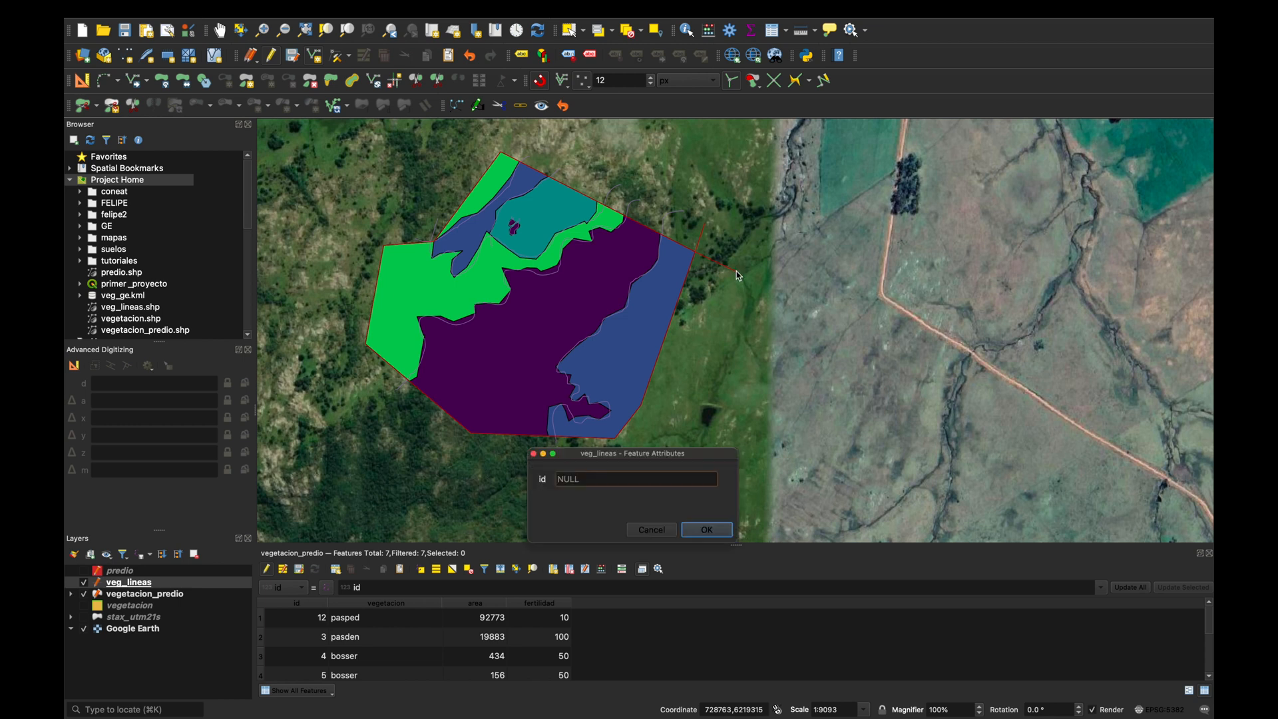
pyautogui.write('10')
pyautogui.press('Return')
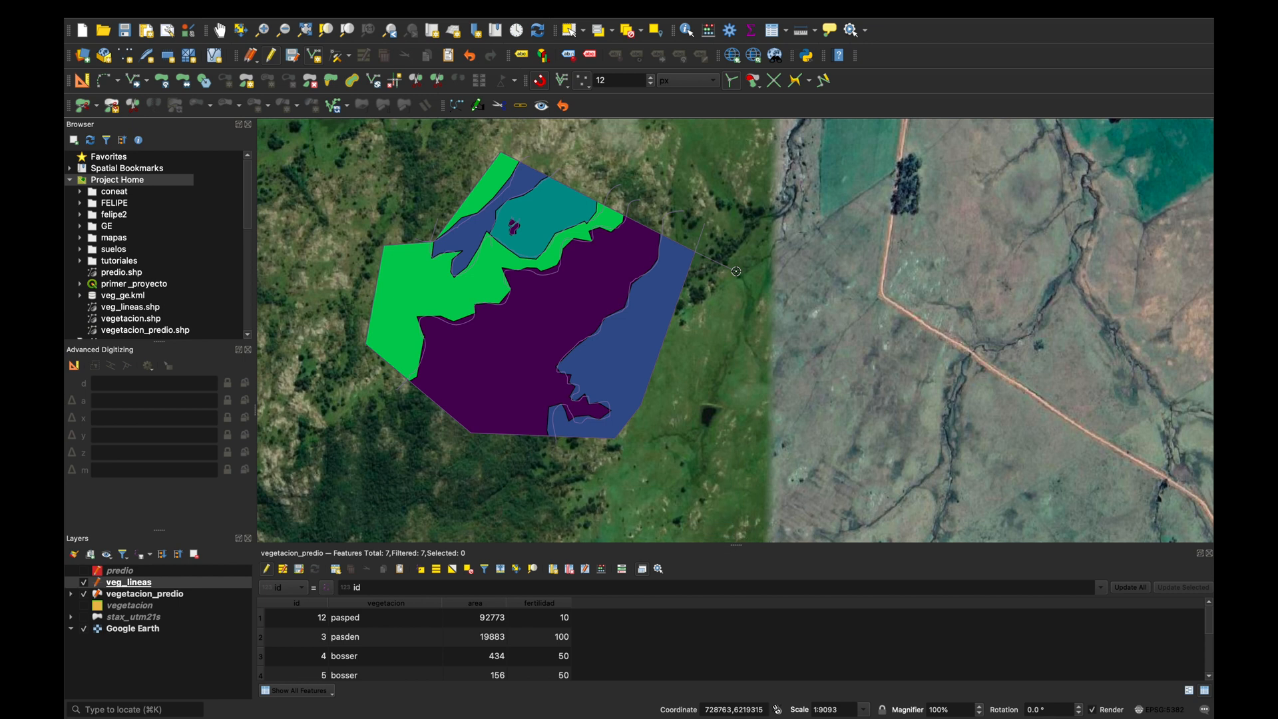
# Hide the vegetacion_predio layer so the digitized lines show over the Google Earth imagery.
pyautogui.scroll(2, 653, 262)
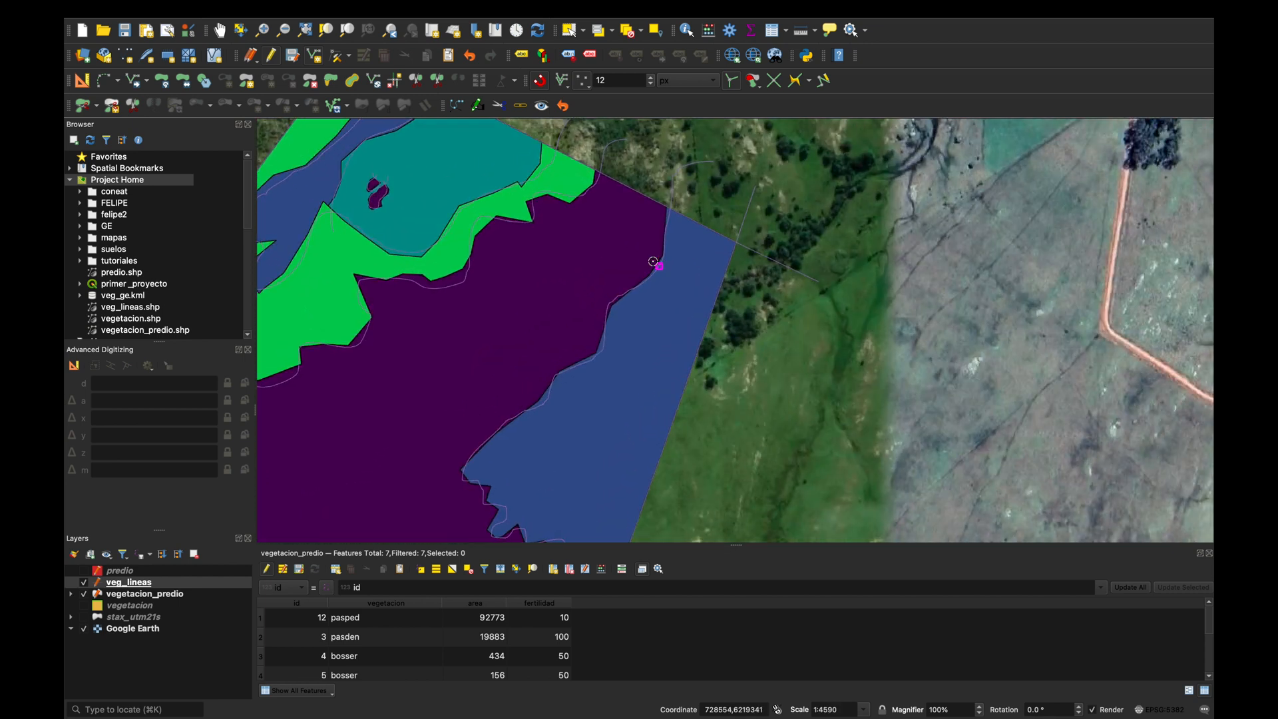
pyautogui.scroll(-2, 653, 262)
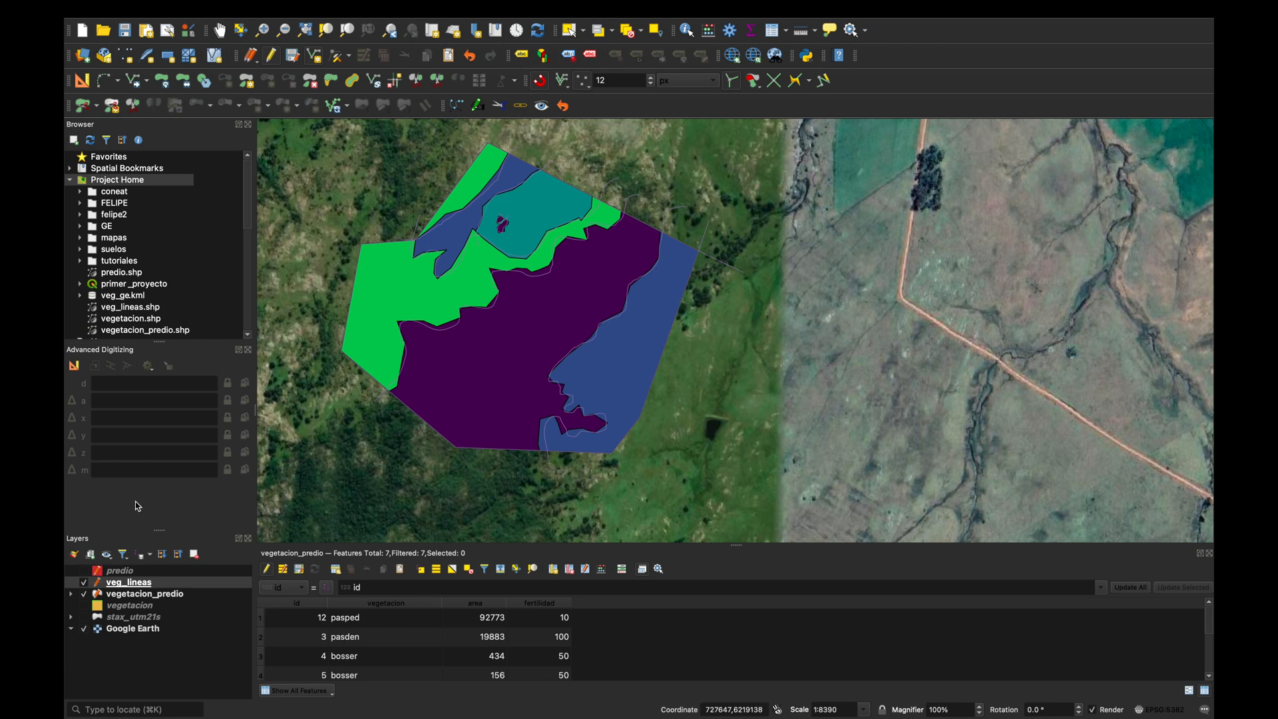
pyautogui.click(84, 595)
pyautogui.scroll(1, 607, 242)
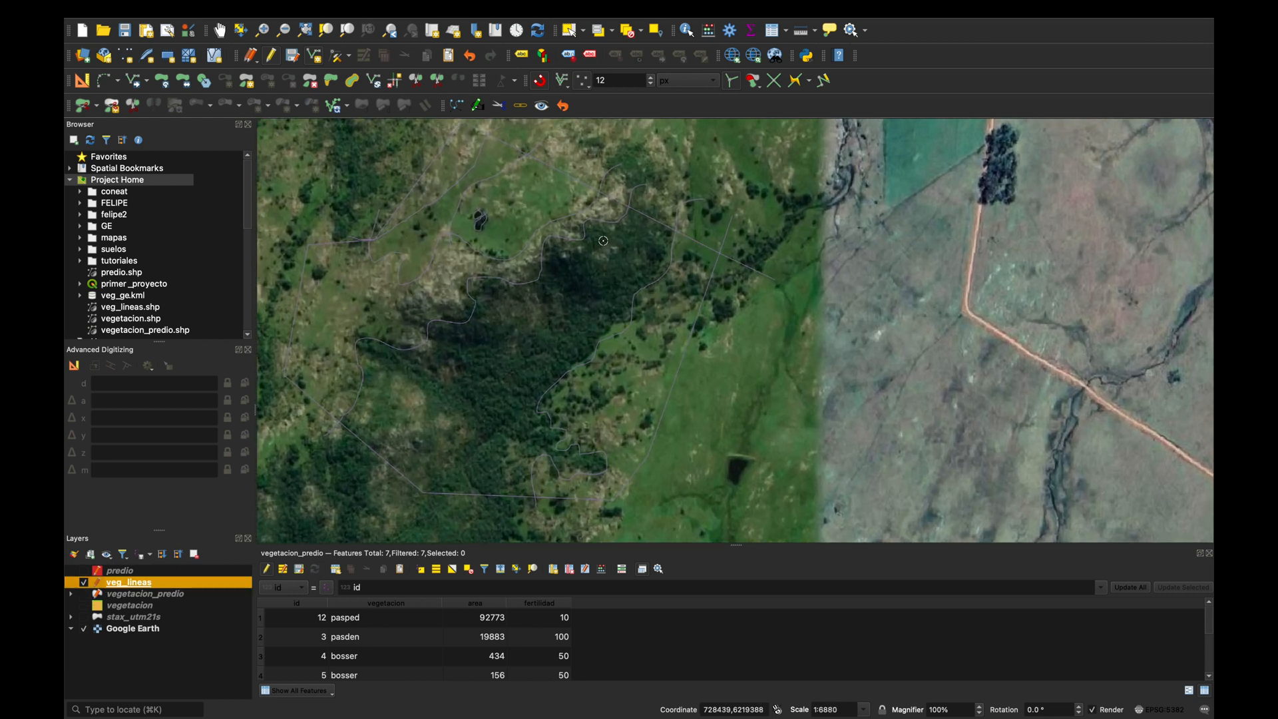
pyautogui.scroll(-1, 692, 254)
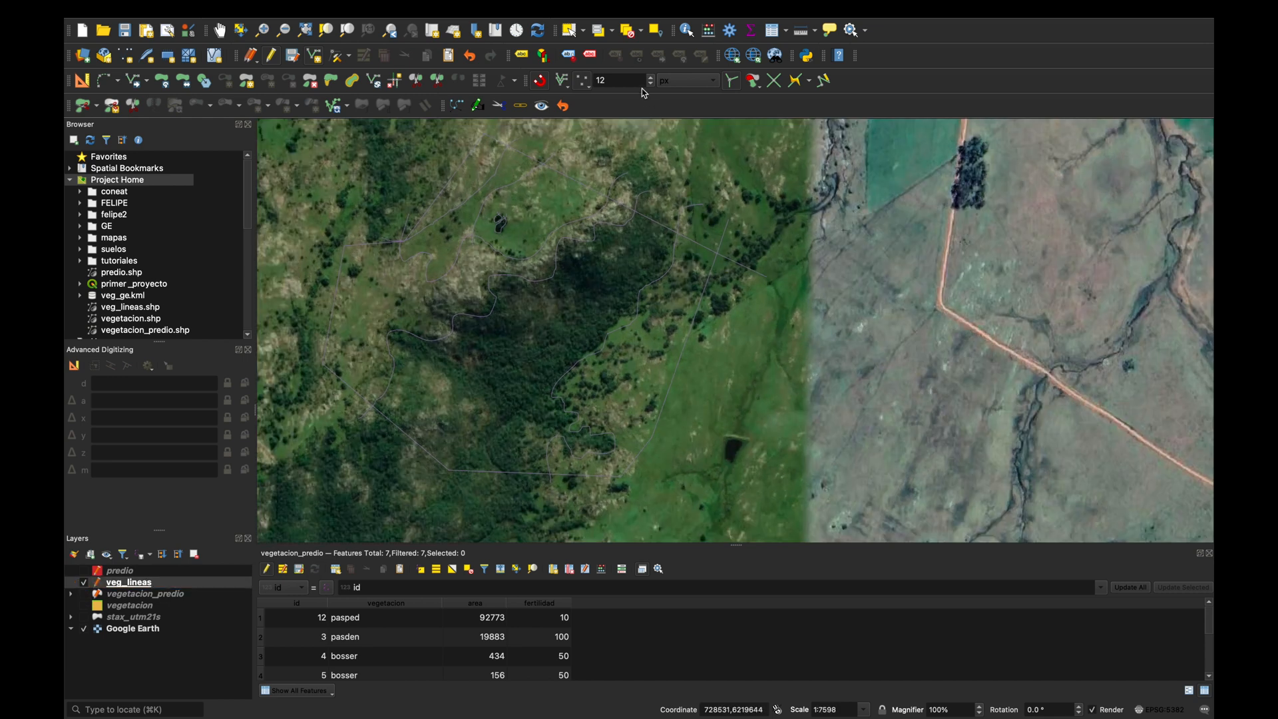
# Select all the veg_lineas features with a rectangle around the whole property.
pyautogui.click(574, 32)
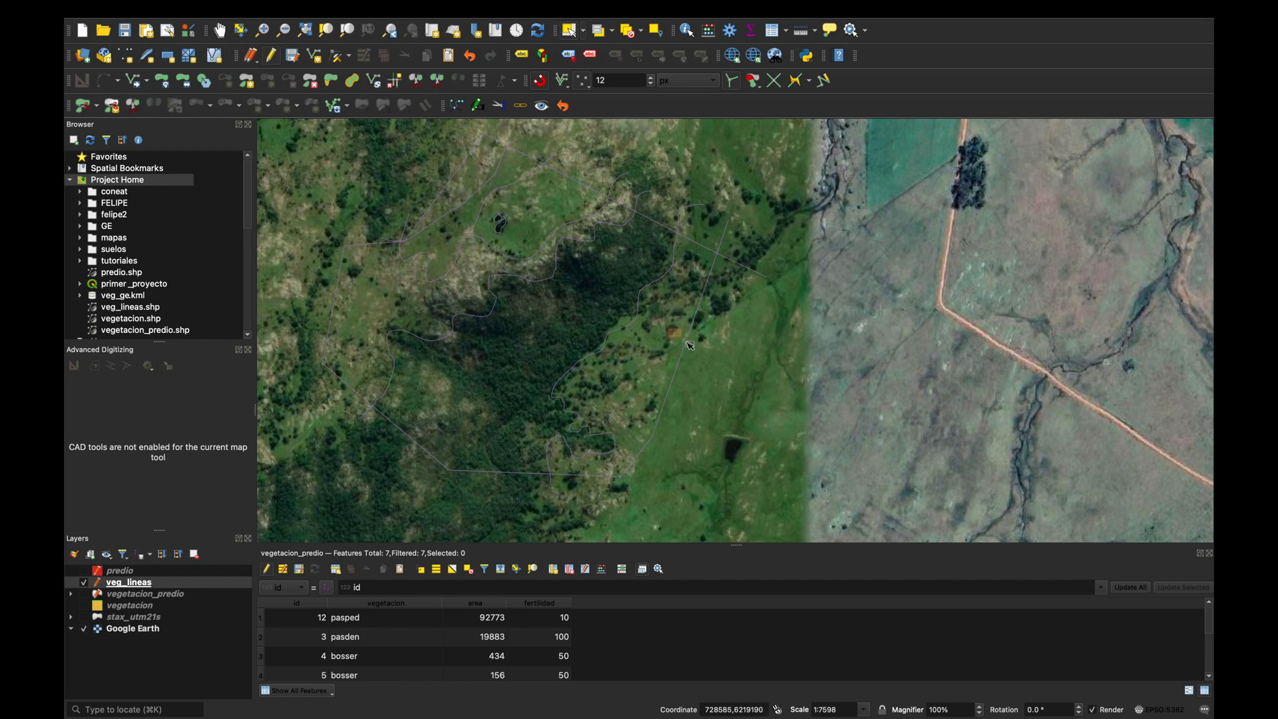
pyautogui.click(679, 339)
pyautogui.moveTo(660, 340); pyautogui.dragTo(563, 298)
pyautogui.click(302, 189)
pyautogui.moveTo(302, 189); pyautogui.dragTo(828, 477)
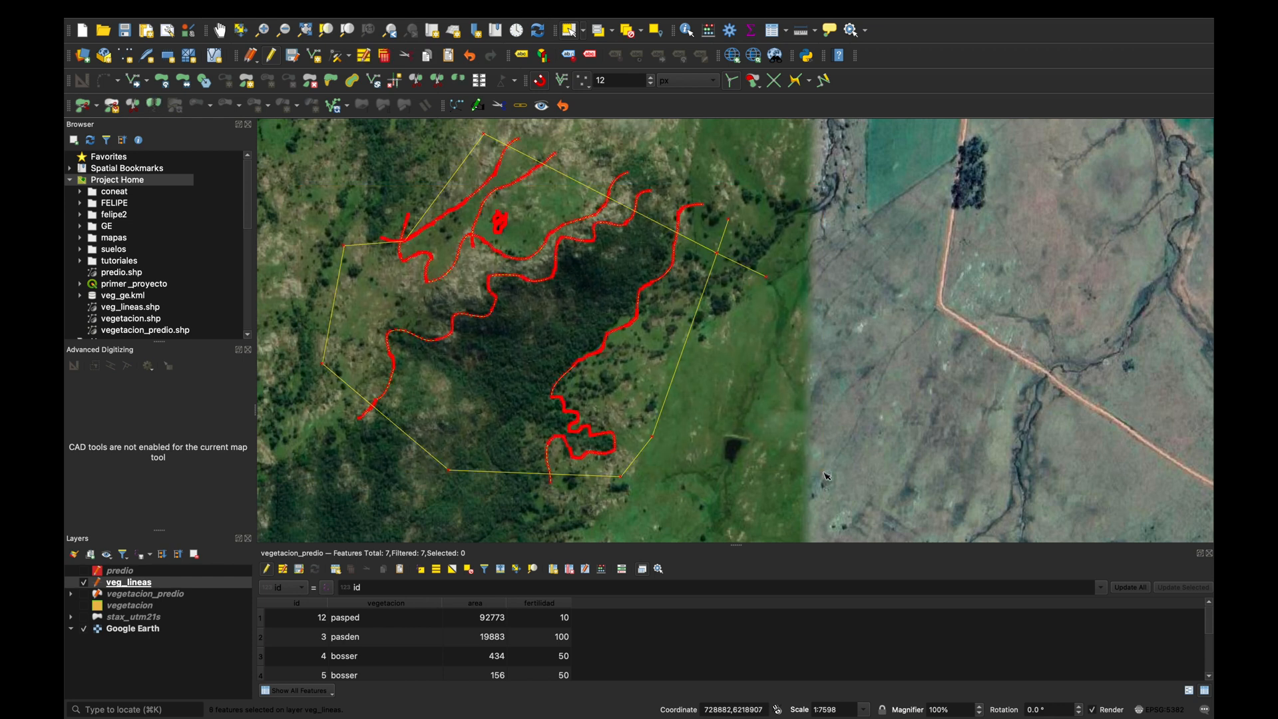
# Clear the selection of the digitized veg_lineas features.
pyautogui.click(799, 435)
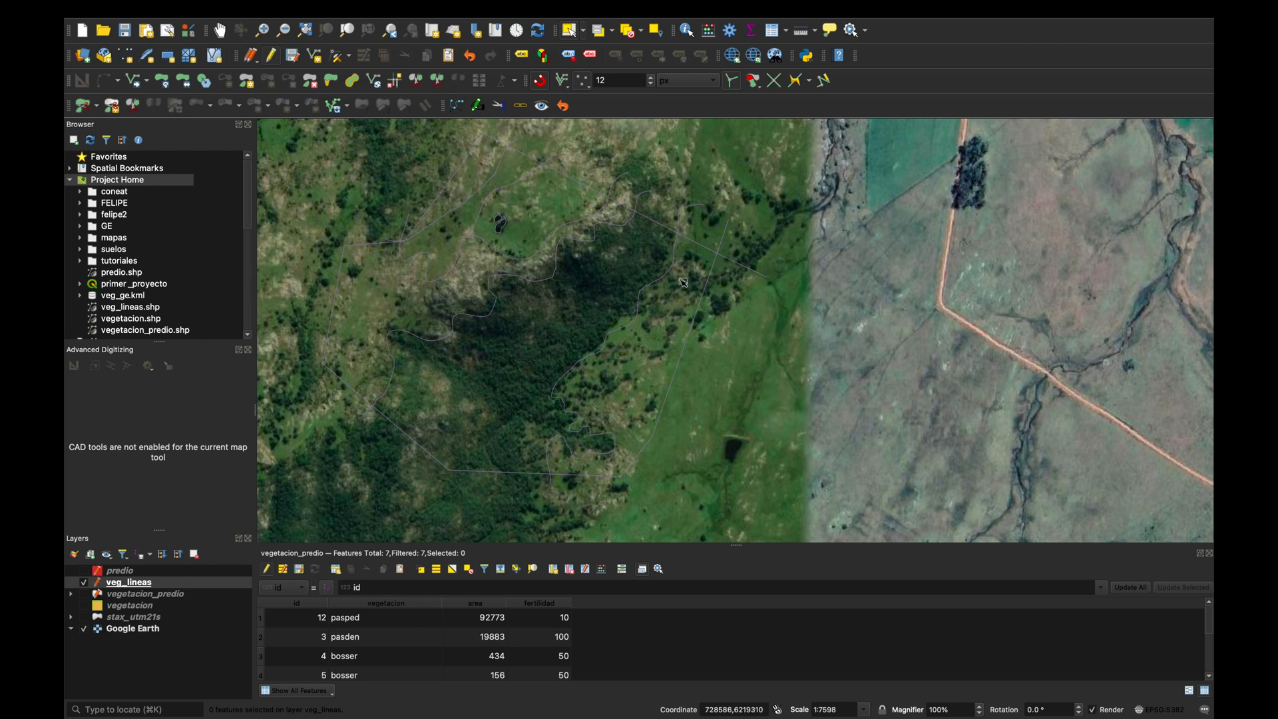
pyautogui.scroll(-1, 615, 398)
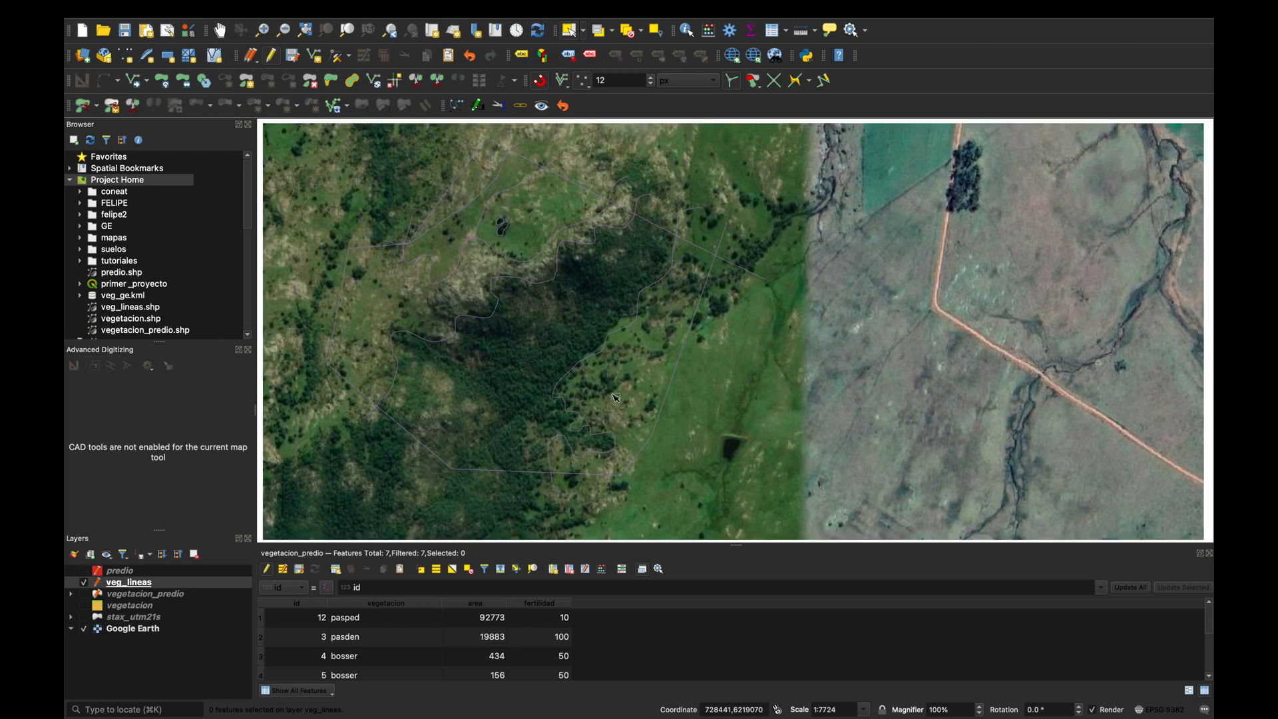
pyautogui.scroll(-2, 615, 398)
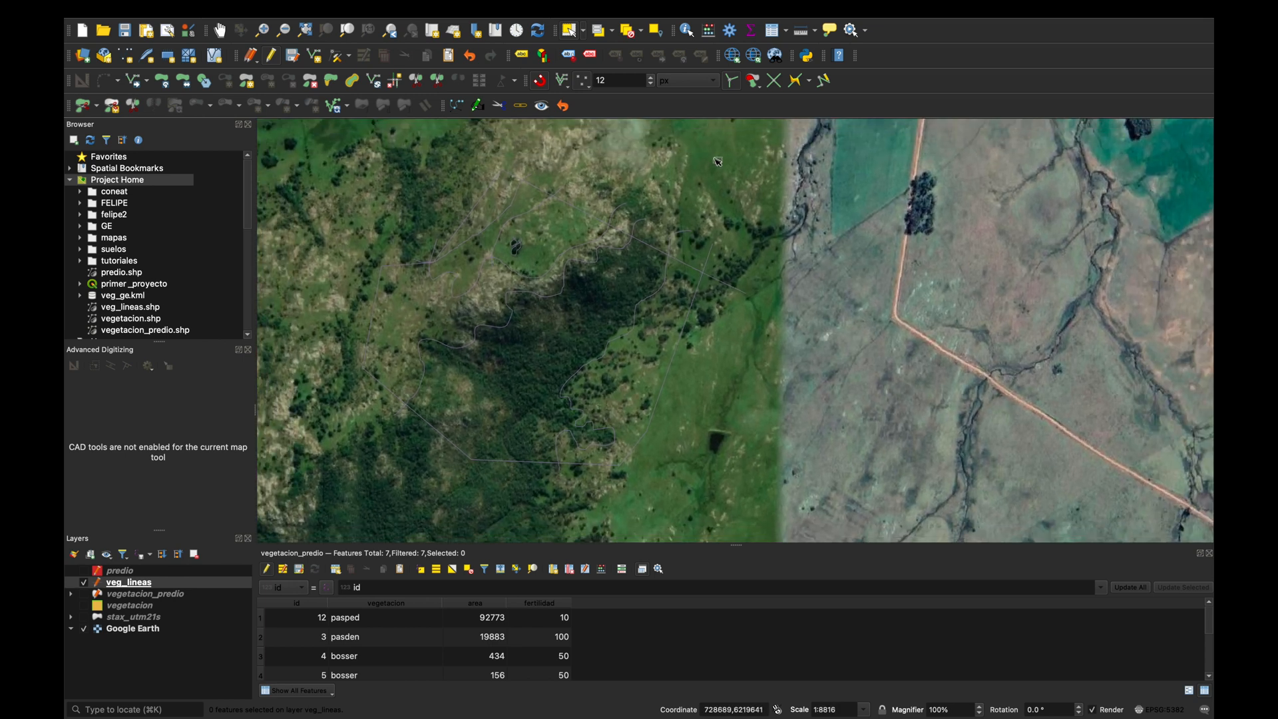
# Search the Processing Toolbox for "polygon" and open the Polygonize vector geometry algorithm.
pyautogui.click(730, 32)
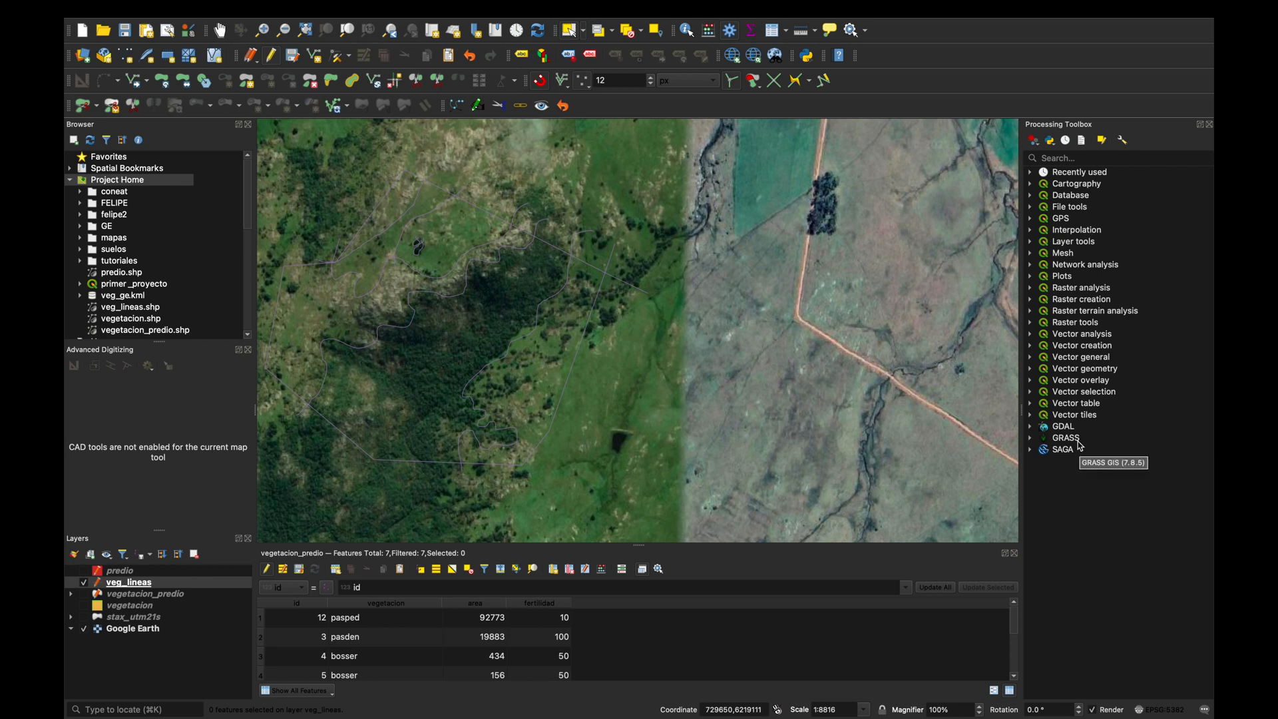
pyautogui.click(1095, 159)
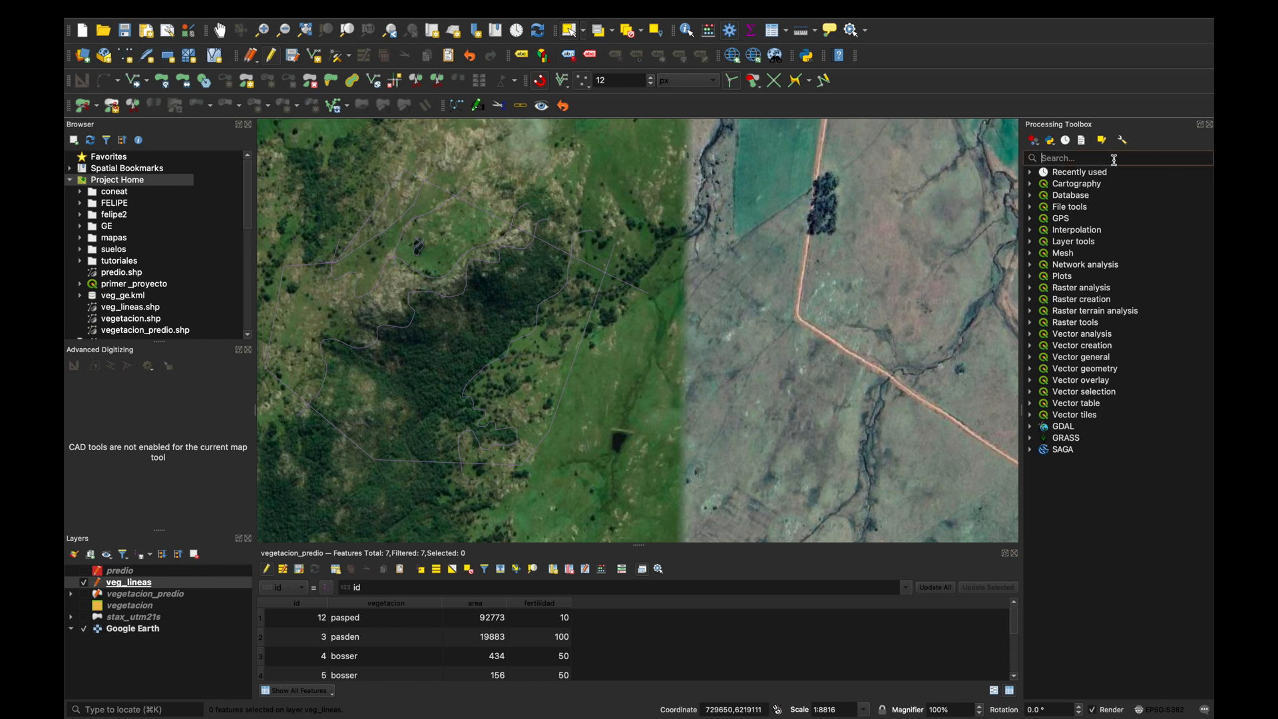
pyautogui.write('polygt')
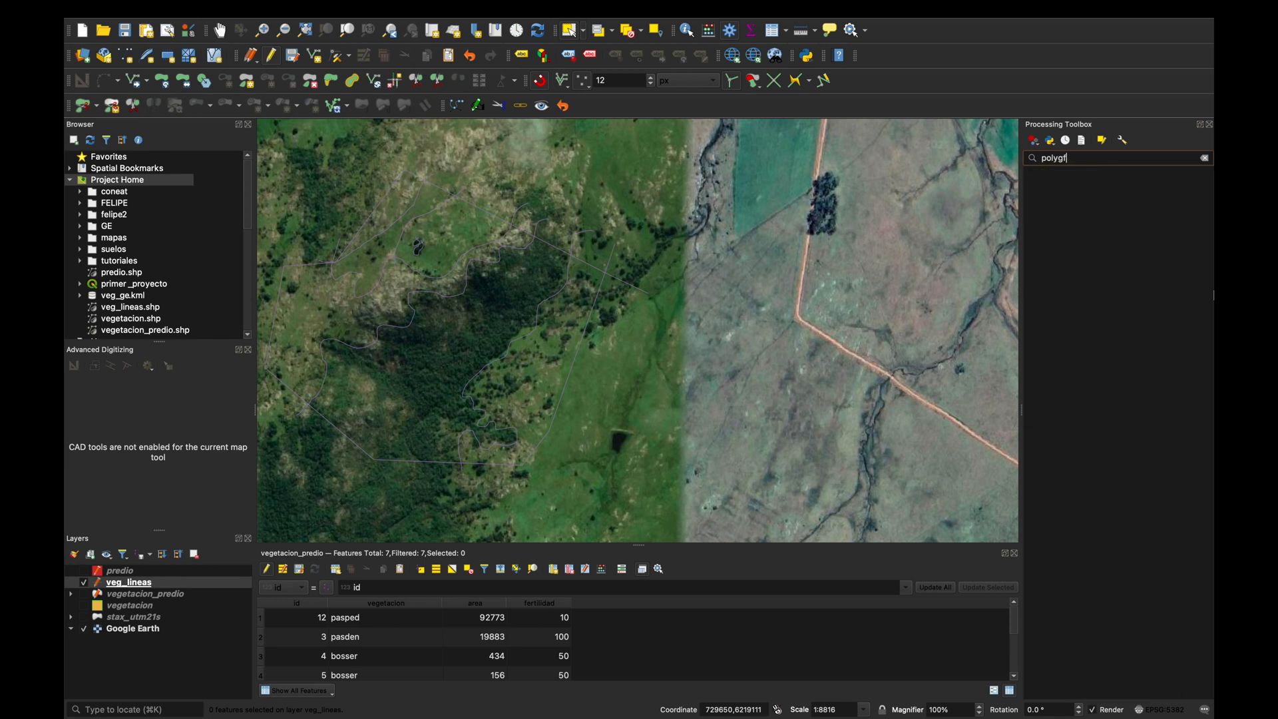
pyautogui.press('BackSpace')
pyautogui.press('BackSpace')
pyautogui.write('gon')
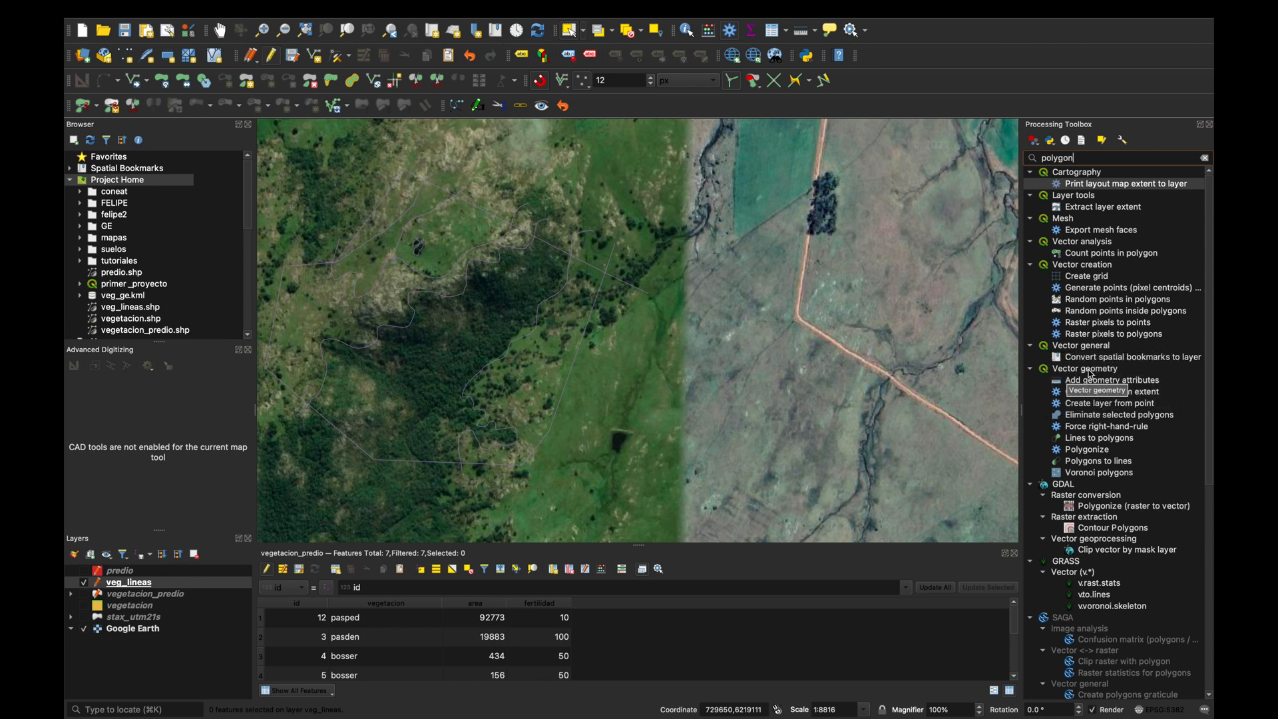
pyautogui.doubleClick(1088, 450)
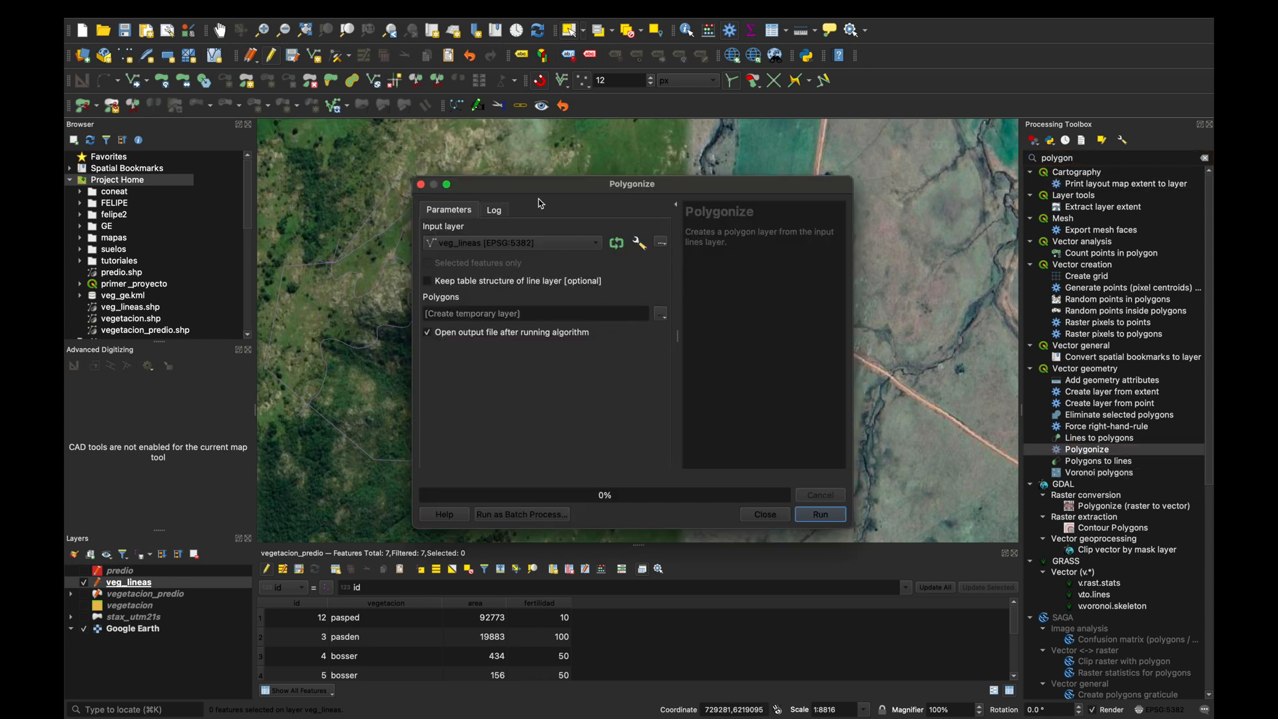
# Polygonize the veg_lineas layer, saving the output as a shapefile named veg_de_lineas in the AFO2 folder, and close the algorithm dialog.
pyautogui.moveTo(550, 189); pyautogui.dragTo(728, 154)
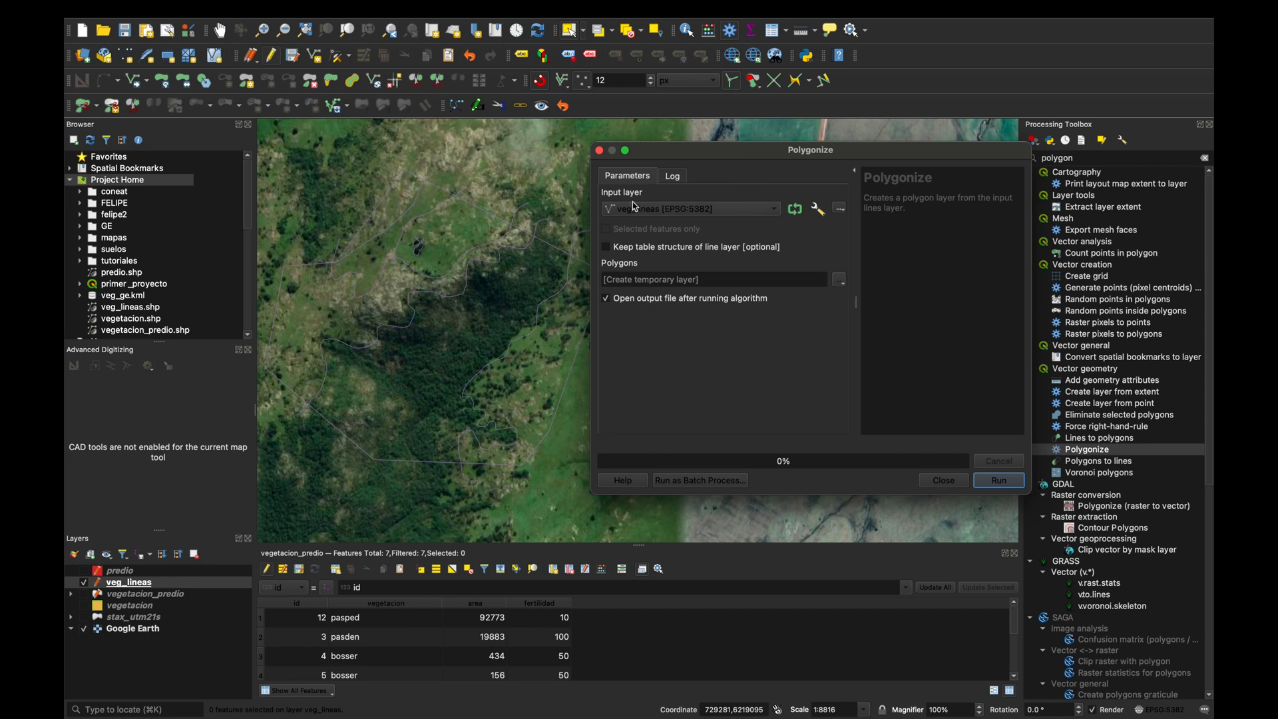
pyautogui.click(671, 210)
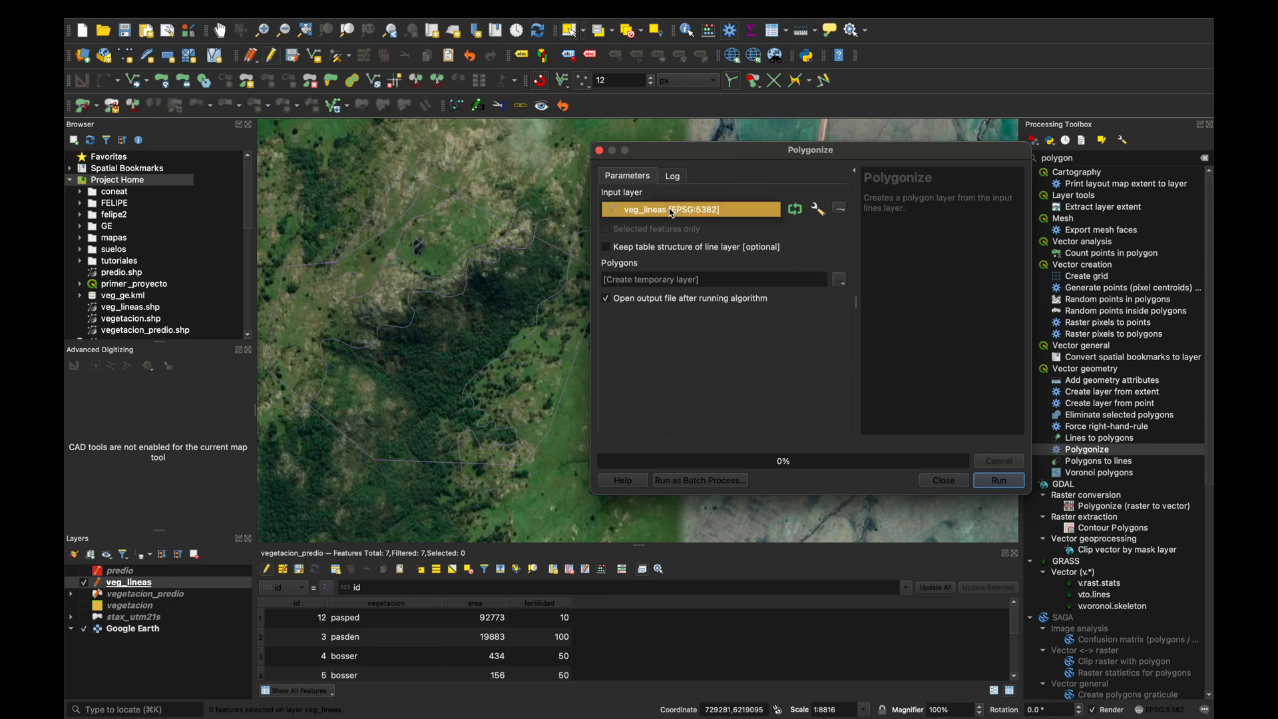
pyautogui.click(672, 211)
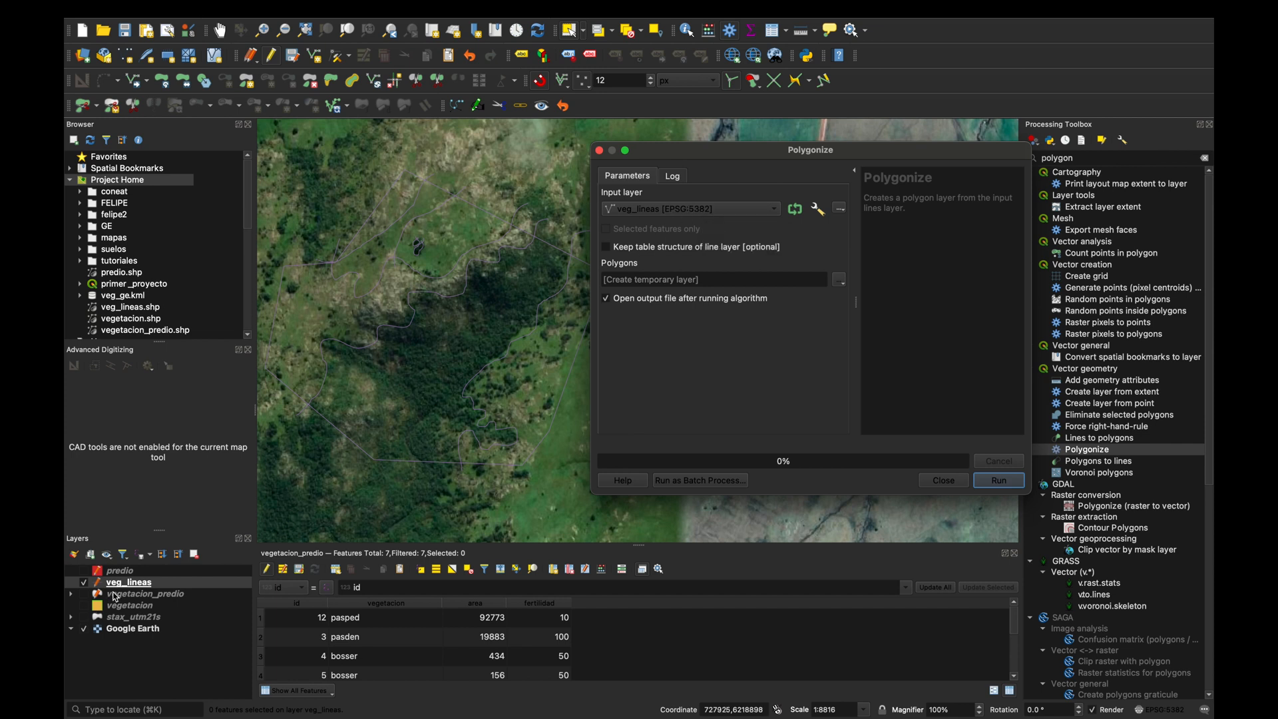
pyautogui.click(841, 283)
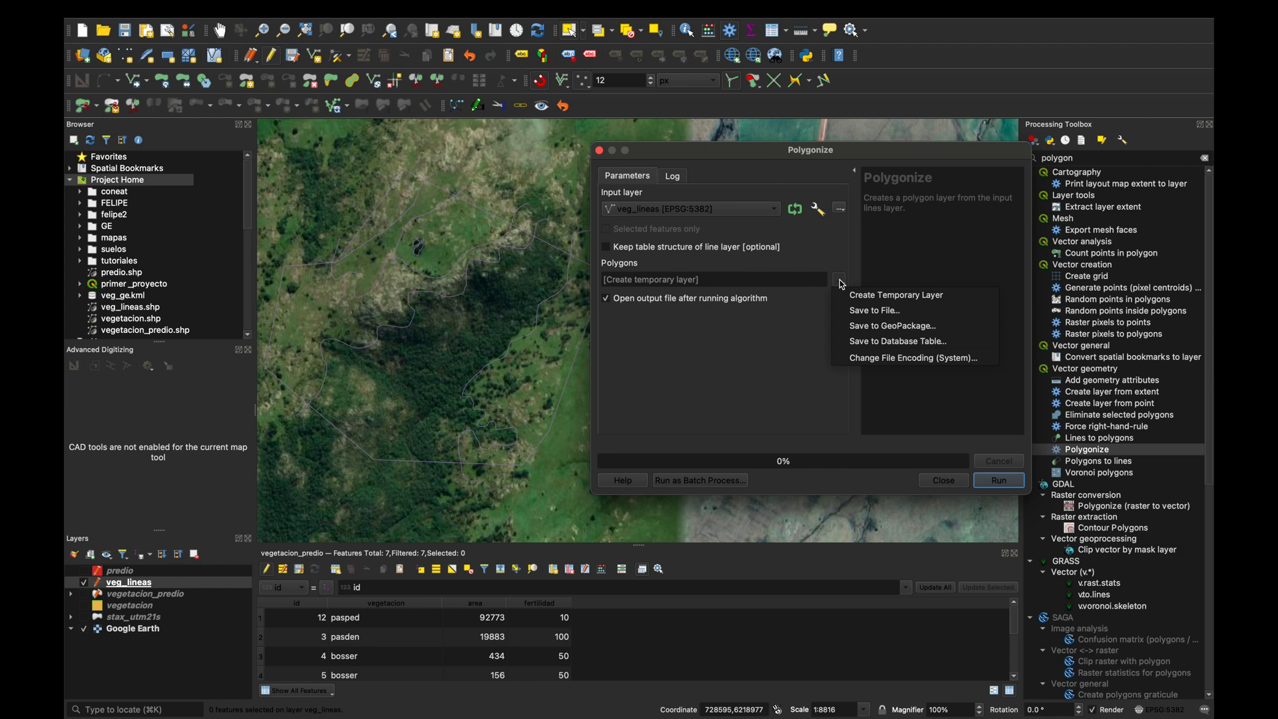
pyautogui.click(865, 311)
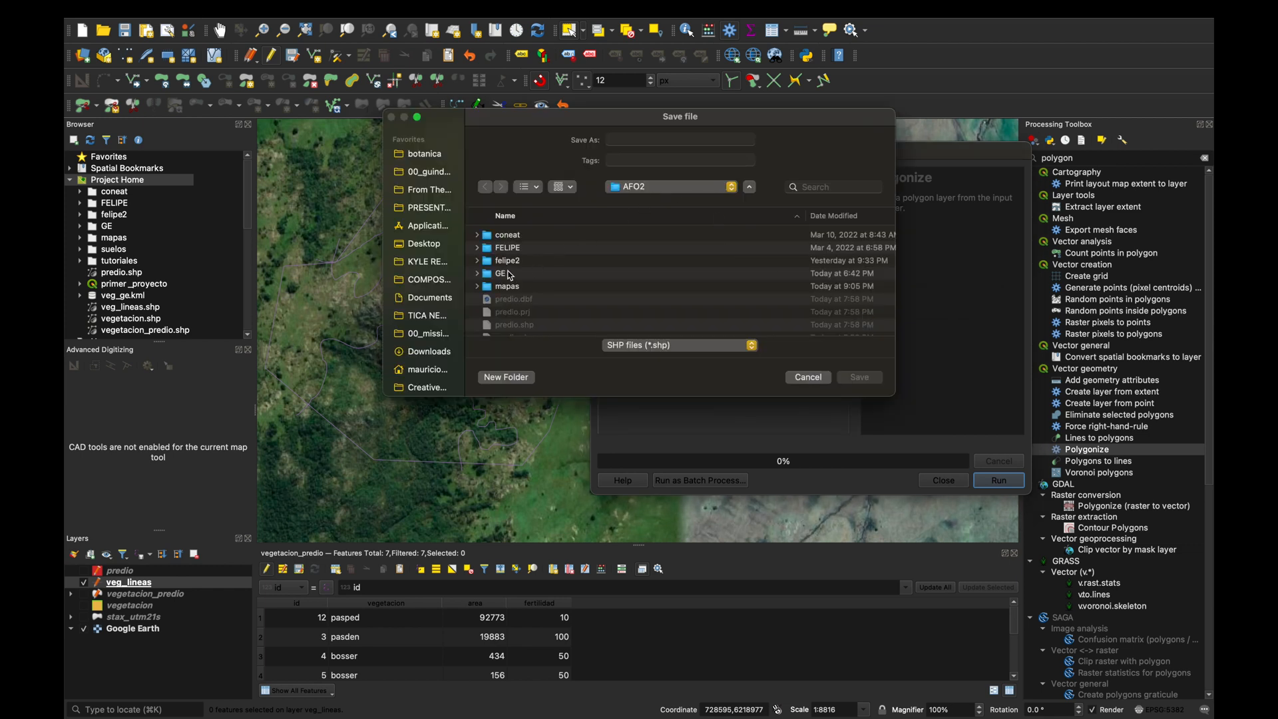
pyautogui.click(651, 141)
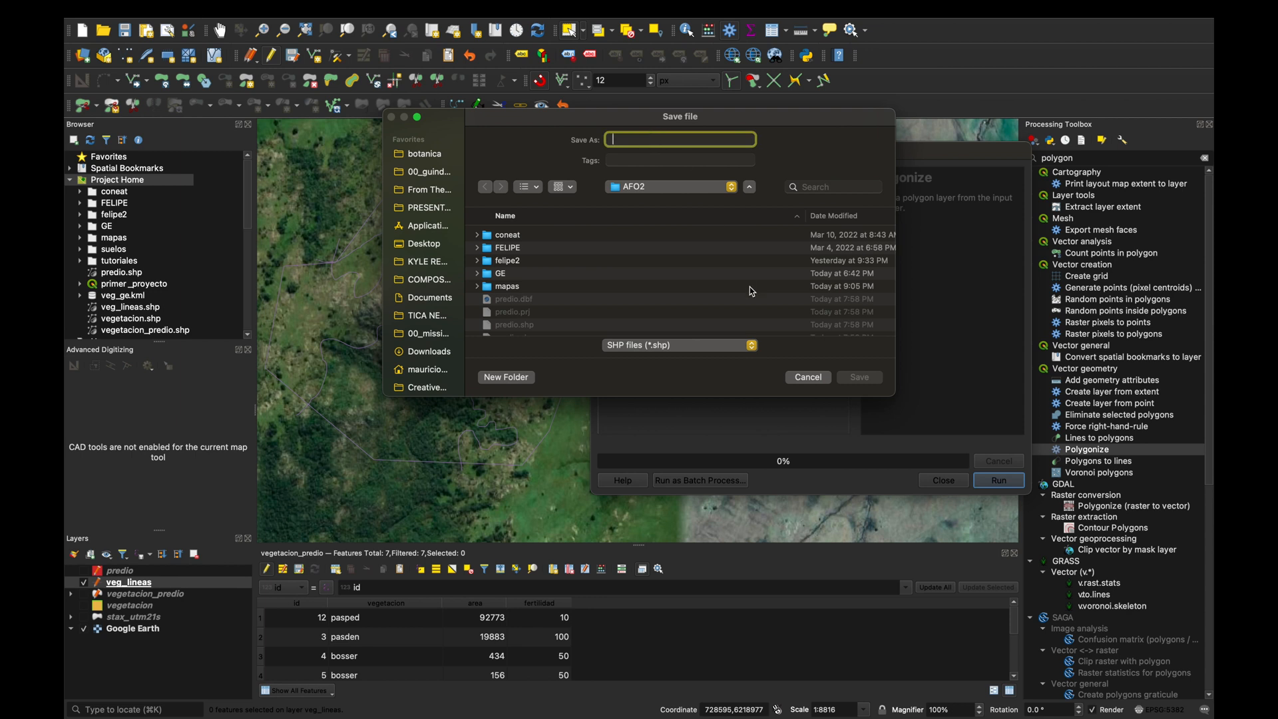
pyautogui.write('veg_de_lineas')
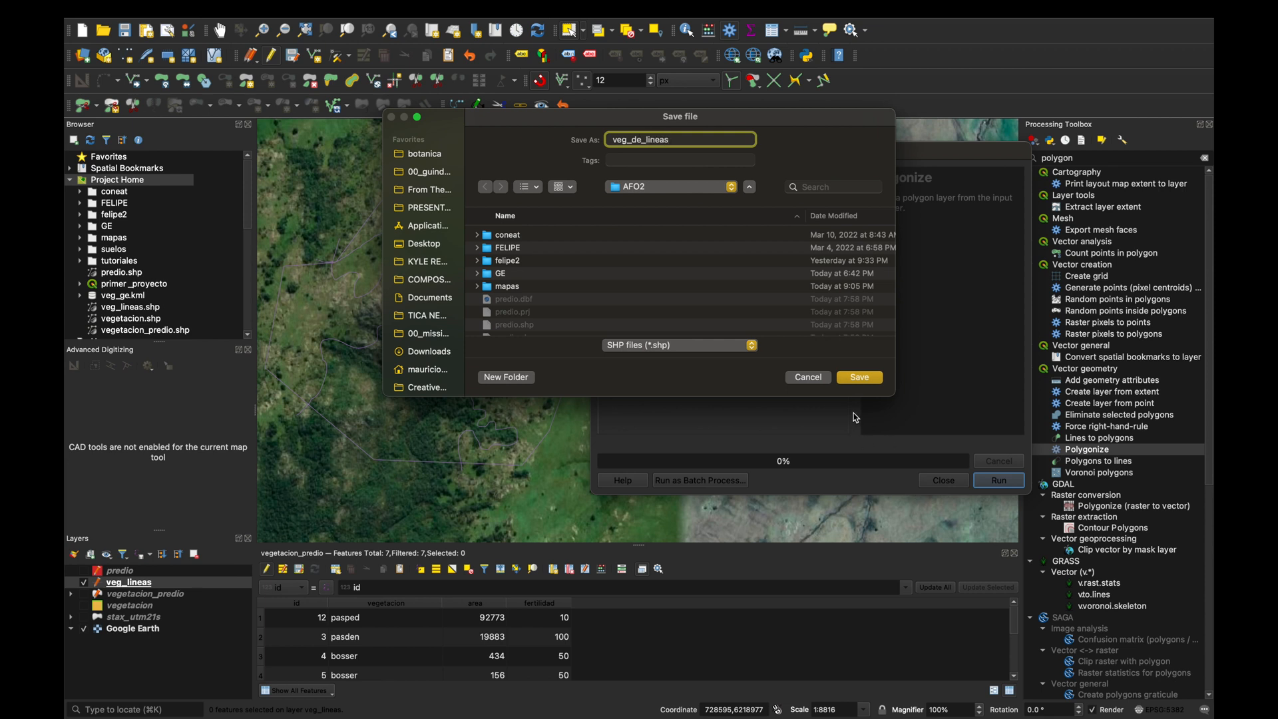
pyautogui.click(860, 377)
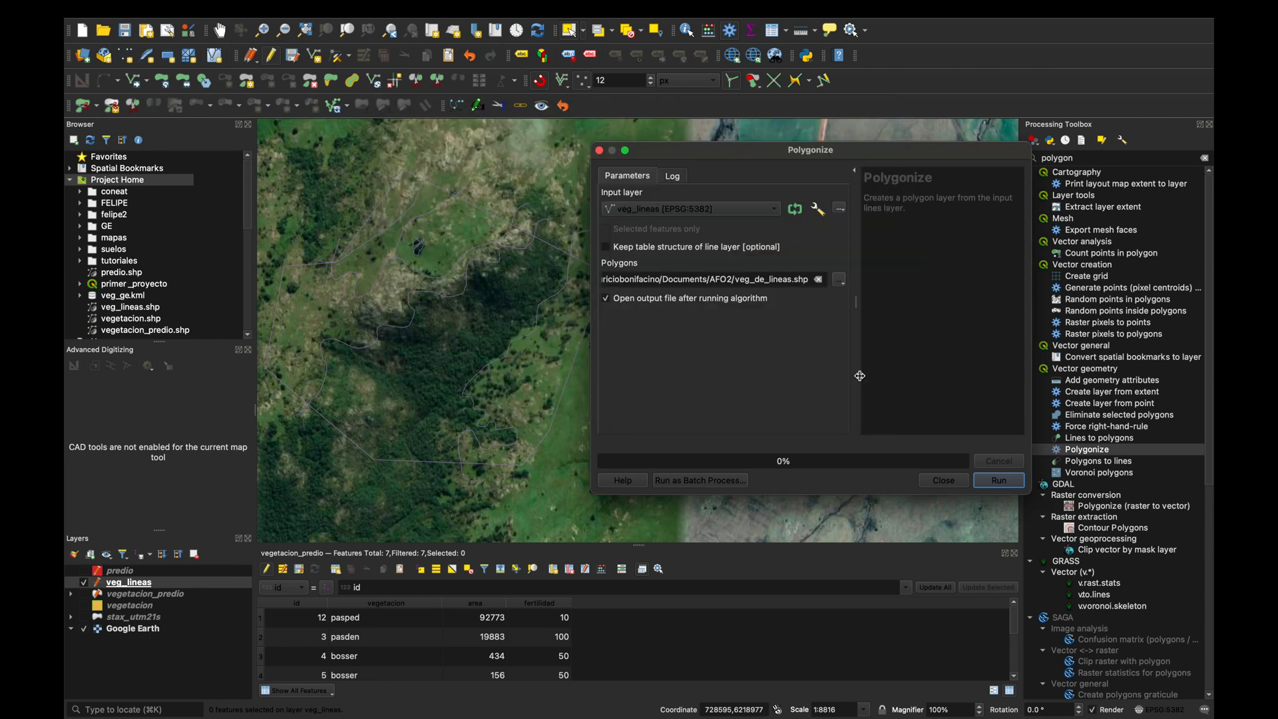
pyautogui.click(1005, 487)
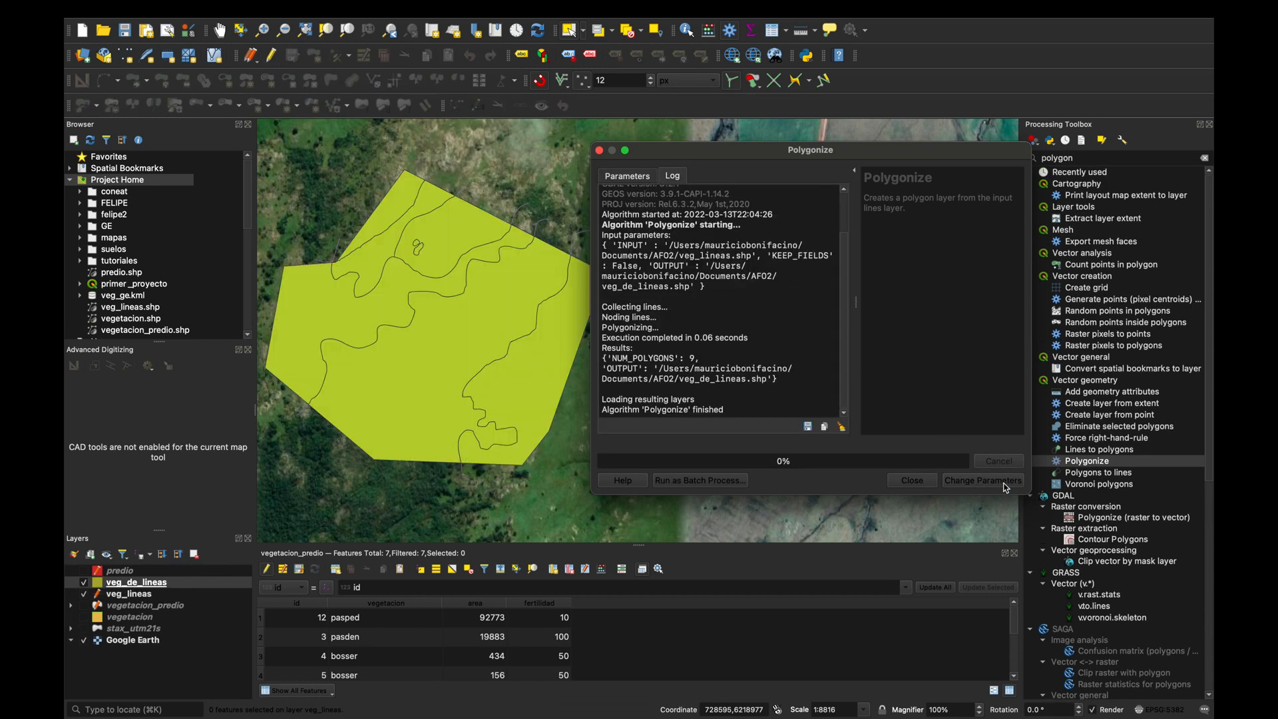
pyautogui.click(915, 480)
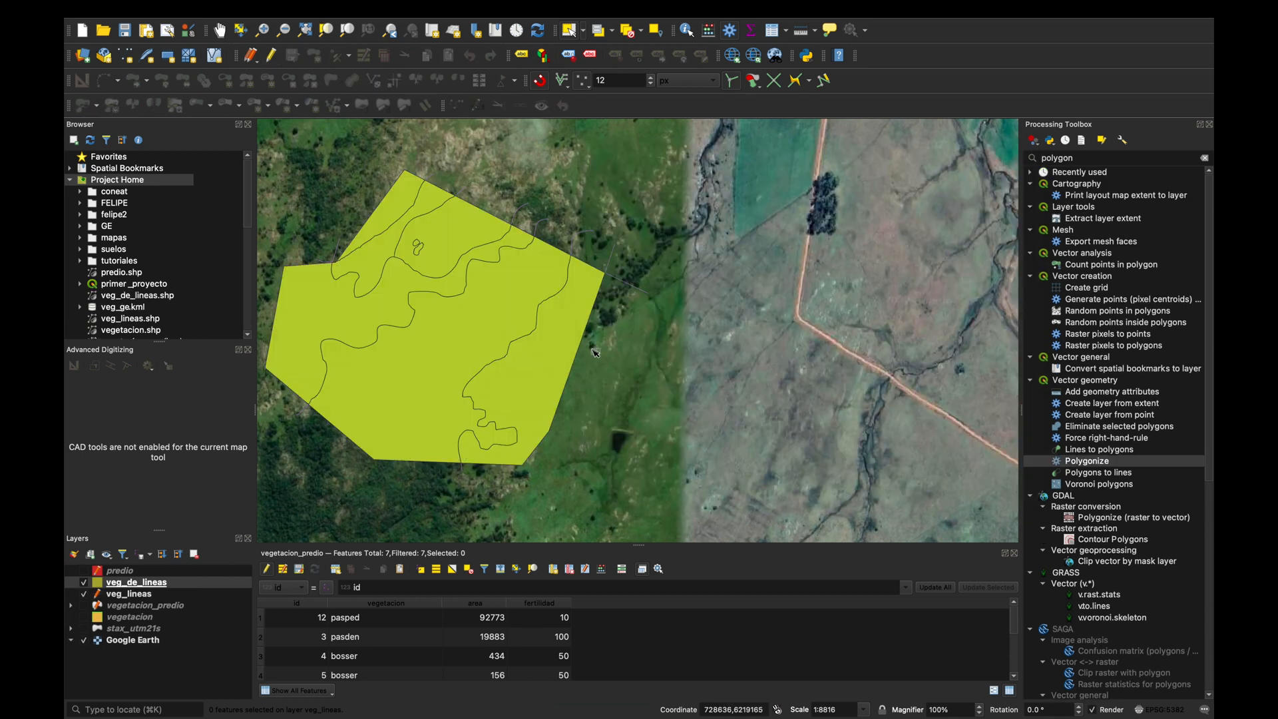
# Select several veg_de_lineas polygons one at a time to check that each area is a separate feature.
pyautogui.click(558, 363)
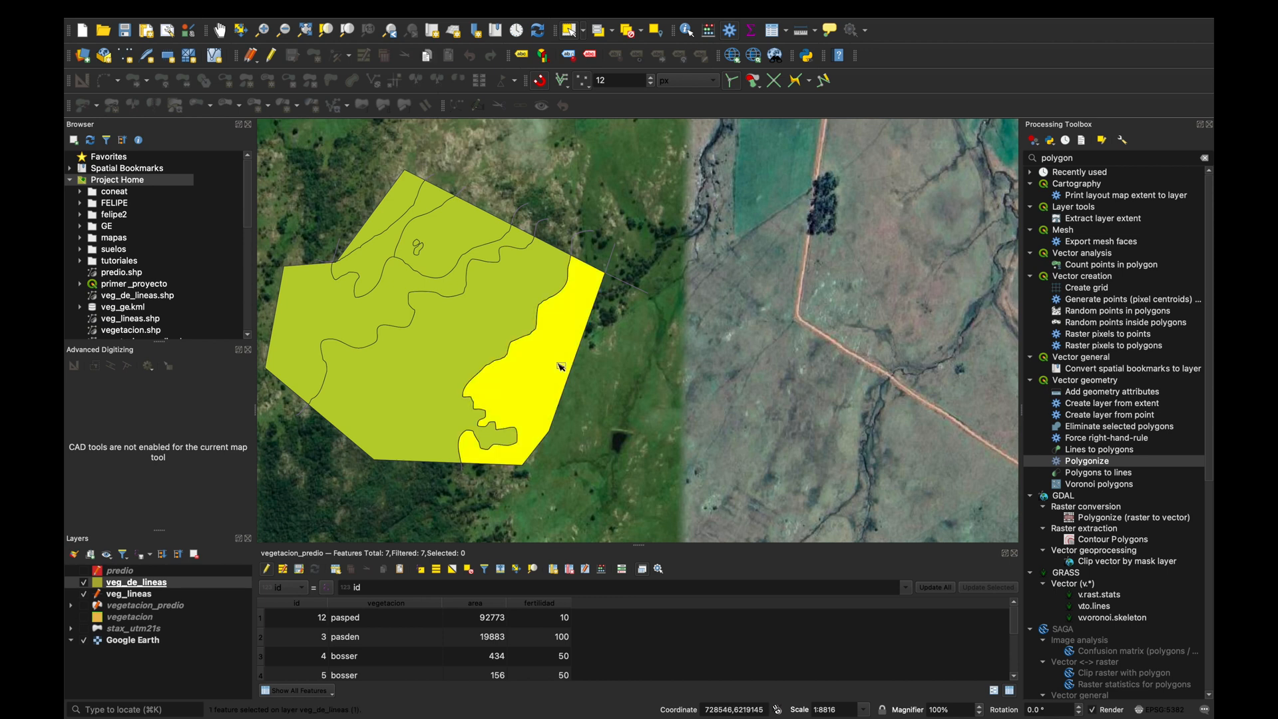
pyautogui.click(458, 341)
pyautogui.click(401, 298)
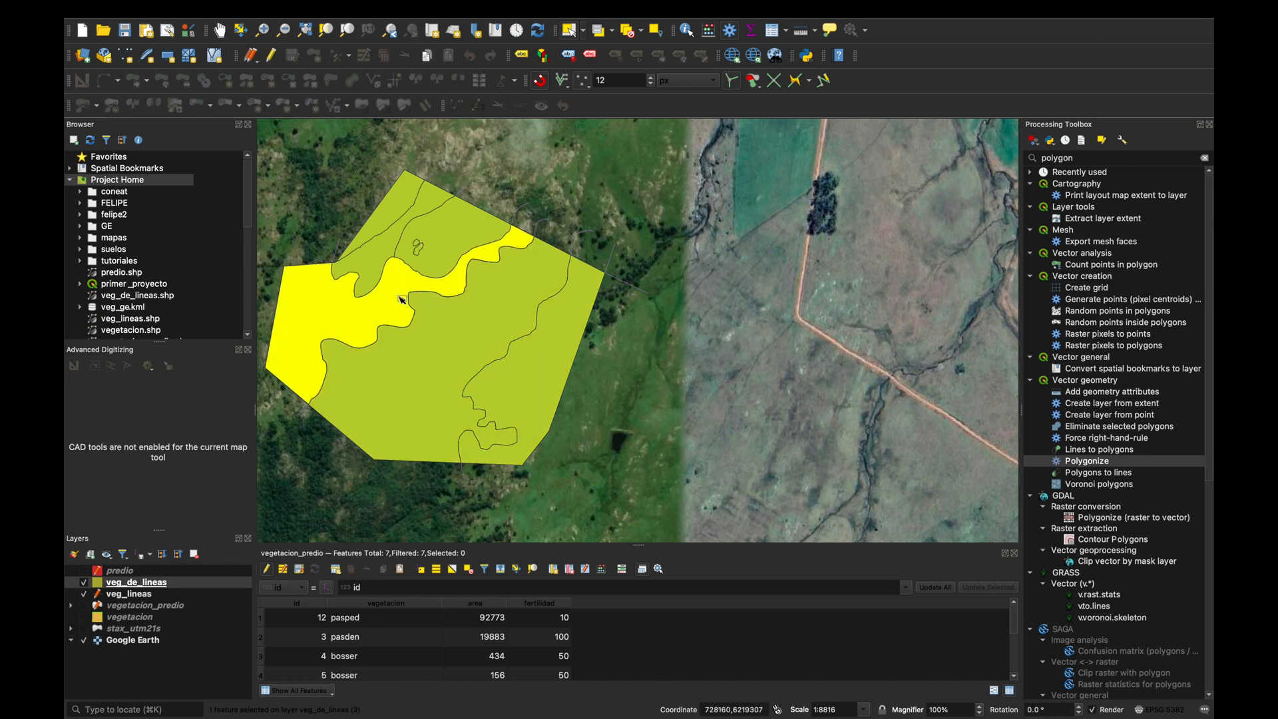
pyautogui.click(439, 255)
pyautogui.click(380, 263)
pyautogui.click(399, 220)
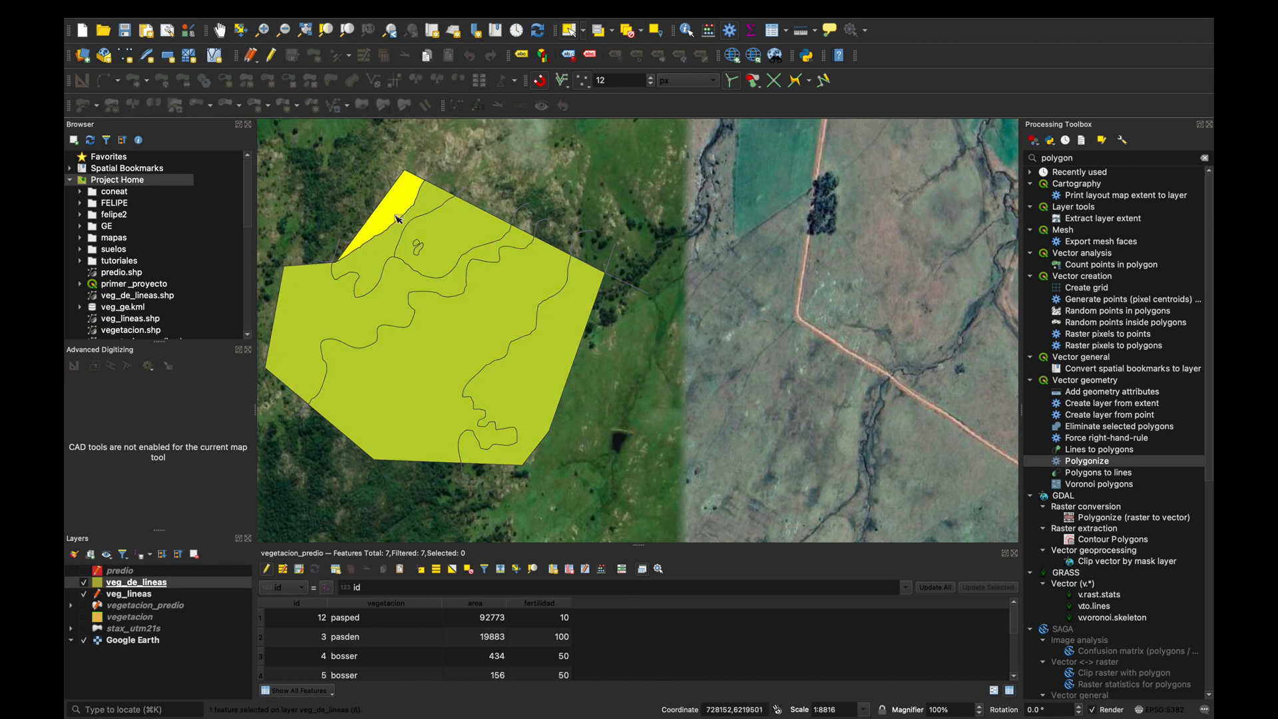
pyautogui.click(443, 241)
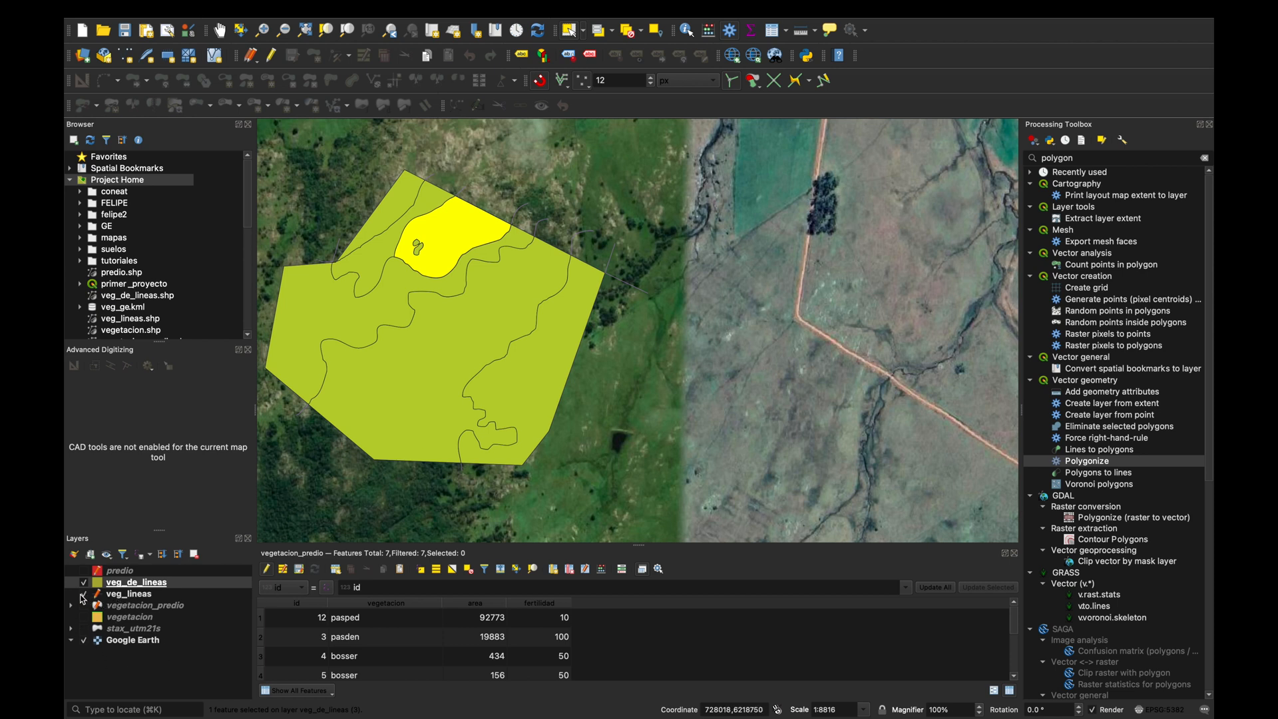
# Hide the veg_lineas layer and select the veg_de_lineas polygons individually to inspect them without the source lines.
pyautogui.click(84, 595)
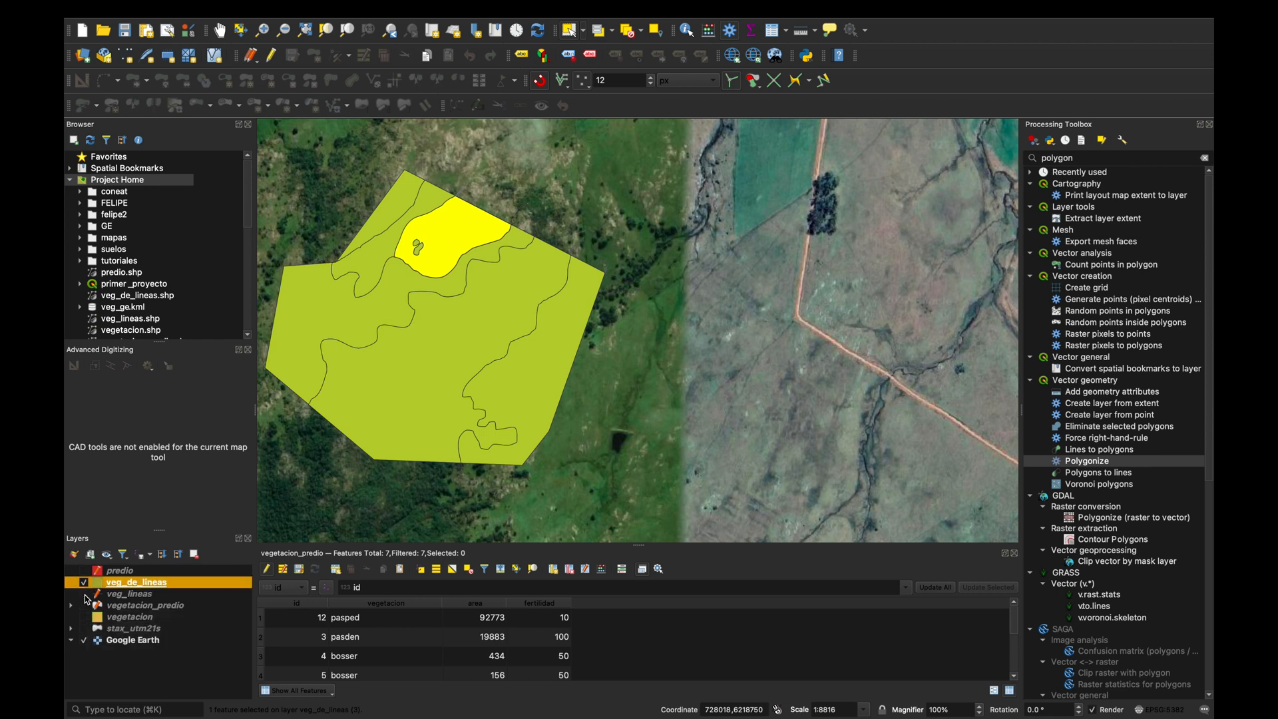
pyautogui.click(550, 342)
pyautogui.click(498, 320)
pyautogui.click(456, 285)
pyautogui.click(450, 266)
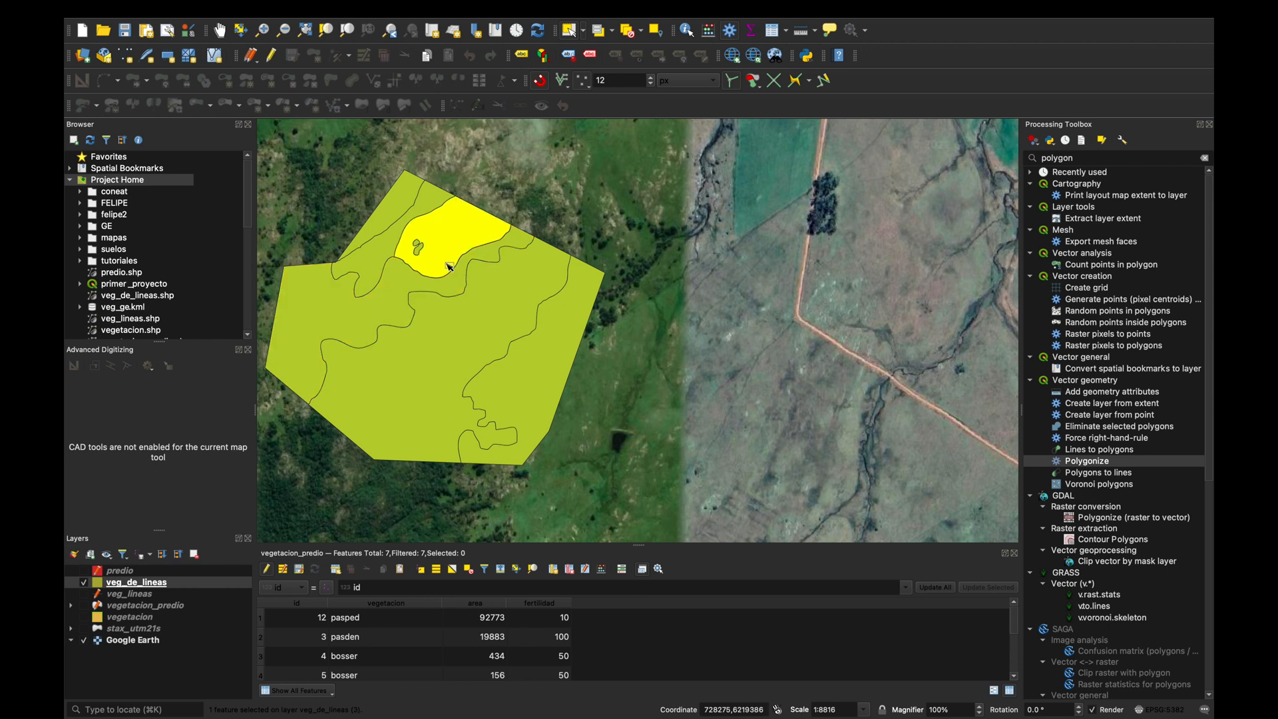
pyautogui.click(390, 238)
pyautogui.click(387, 215)
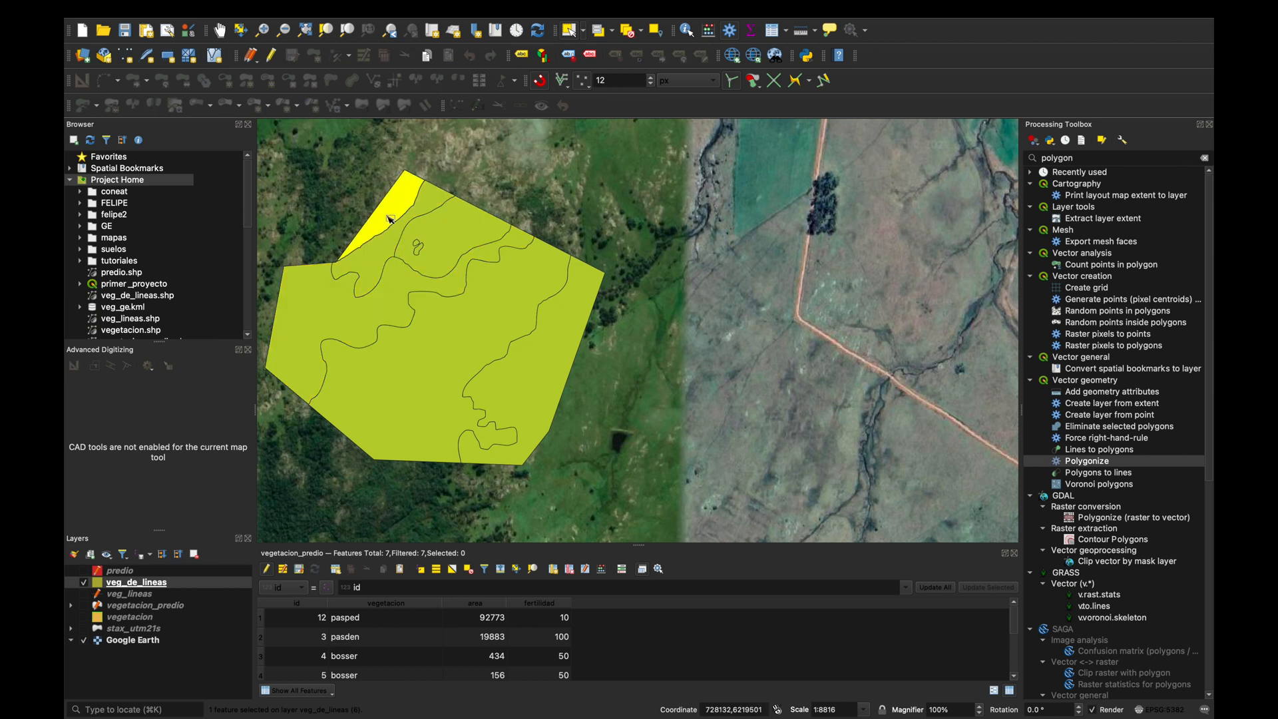
pyautogui.click(440, 225)
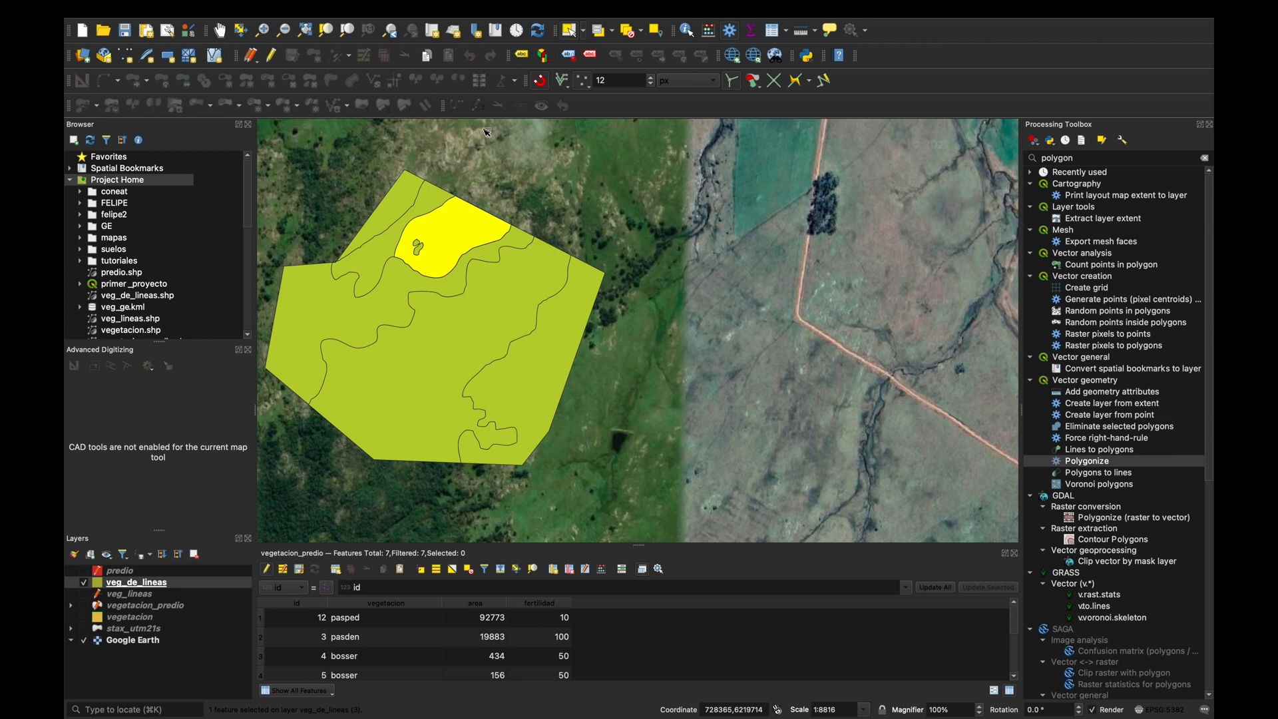
pyautogui.moveTo(452, 714)
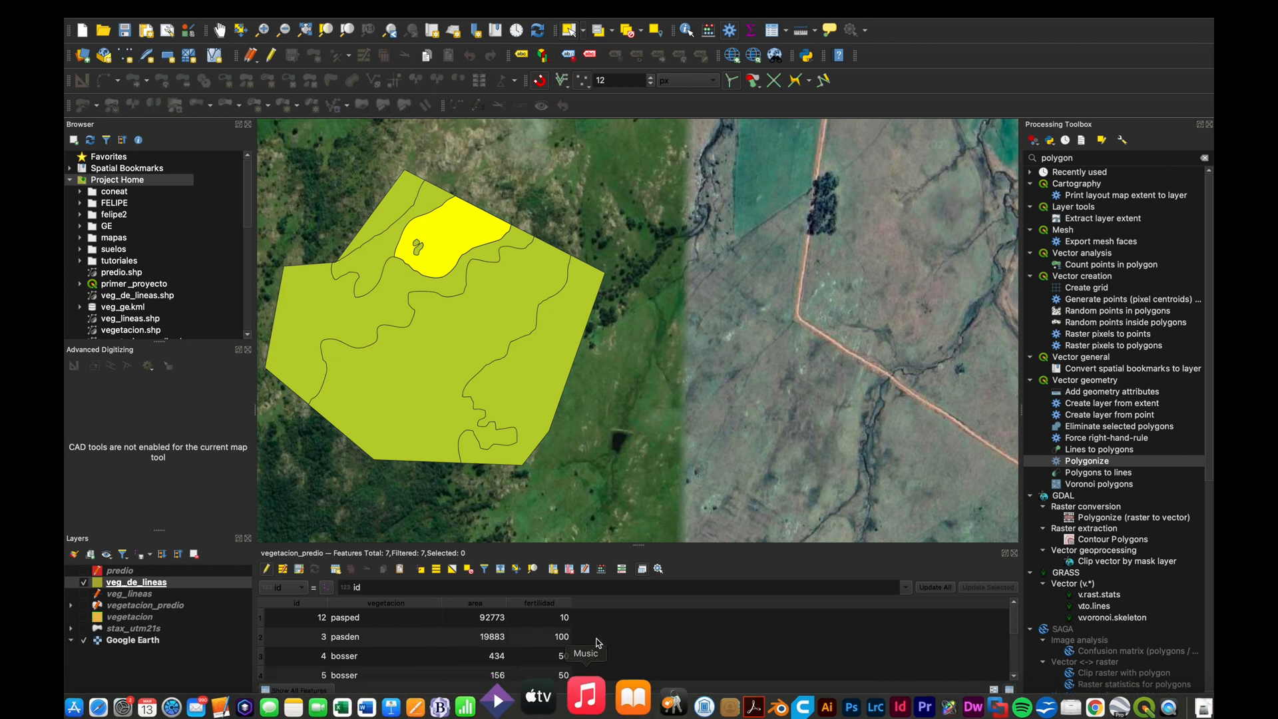
pyautogui.scroll(-3, 579, 453)
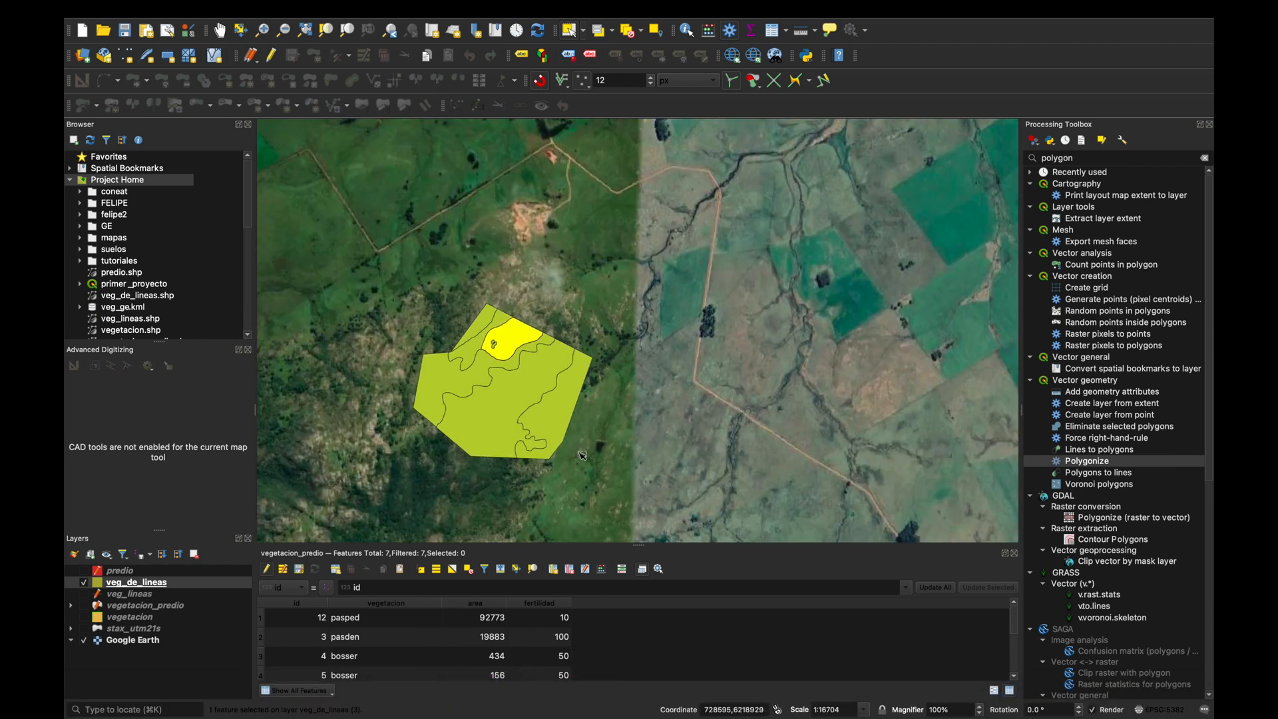
pyautogui.scroll(-3, 583, 456)
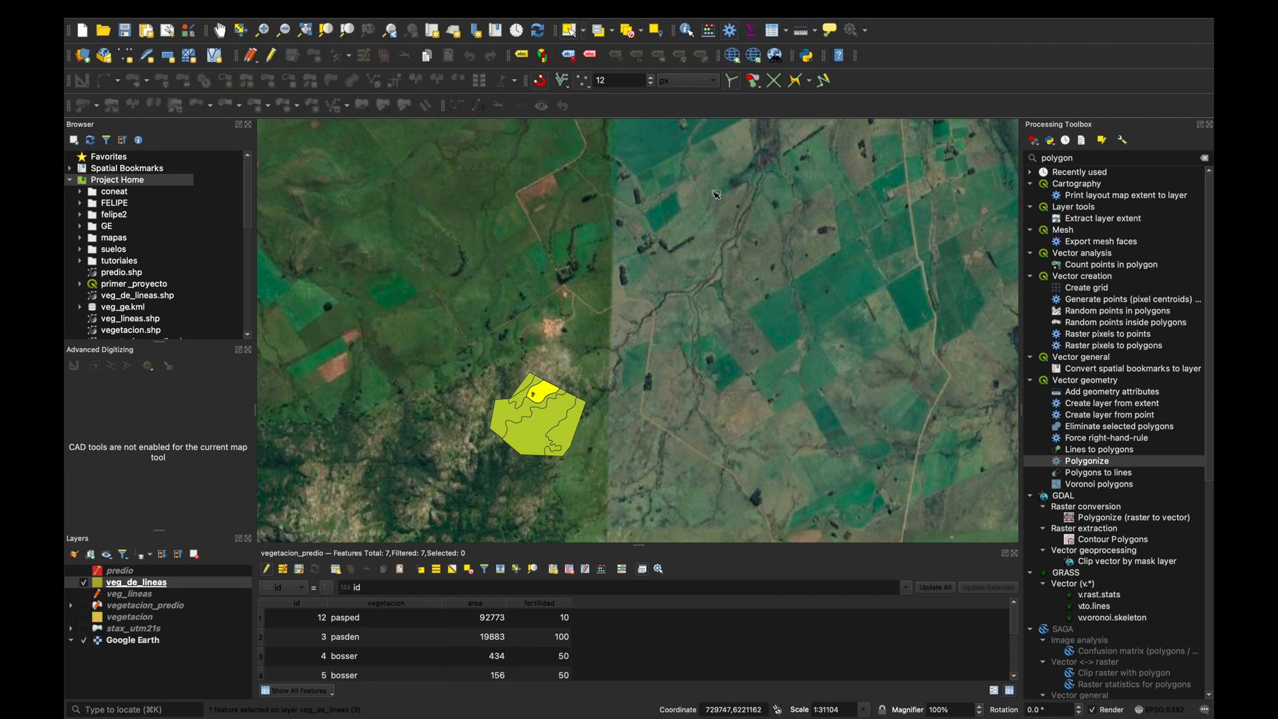
# Switch to Safari, search the web for "visualizador ide" and open the Visualizador IDE - IDEUY result.
pyautogui.moveTo(330, 718)
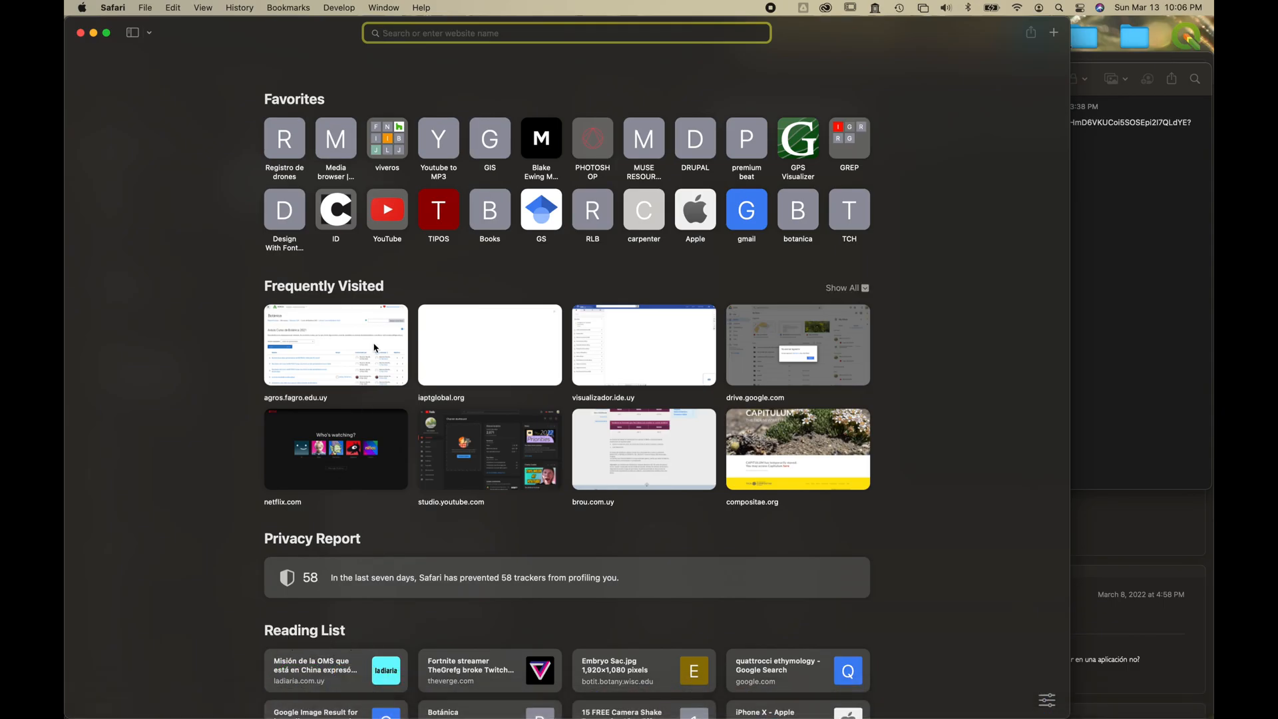
pyautogui.write('visualizador ide')
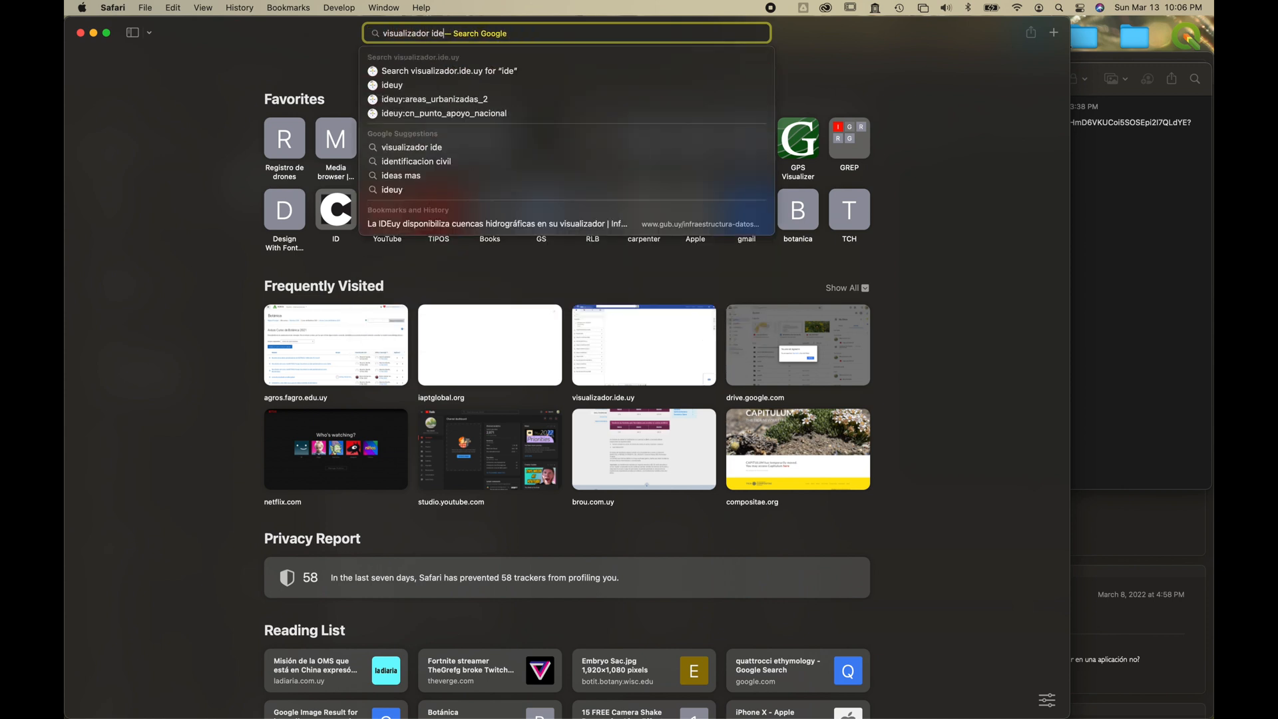
pyautogui.press('Return')
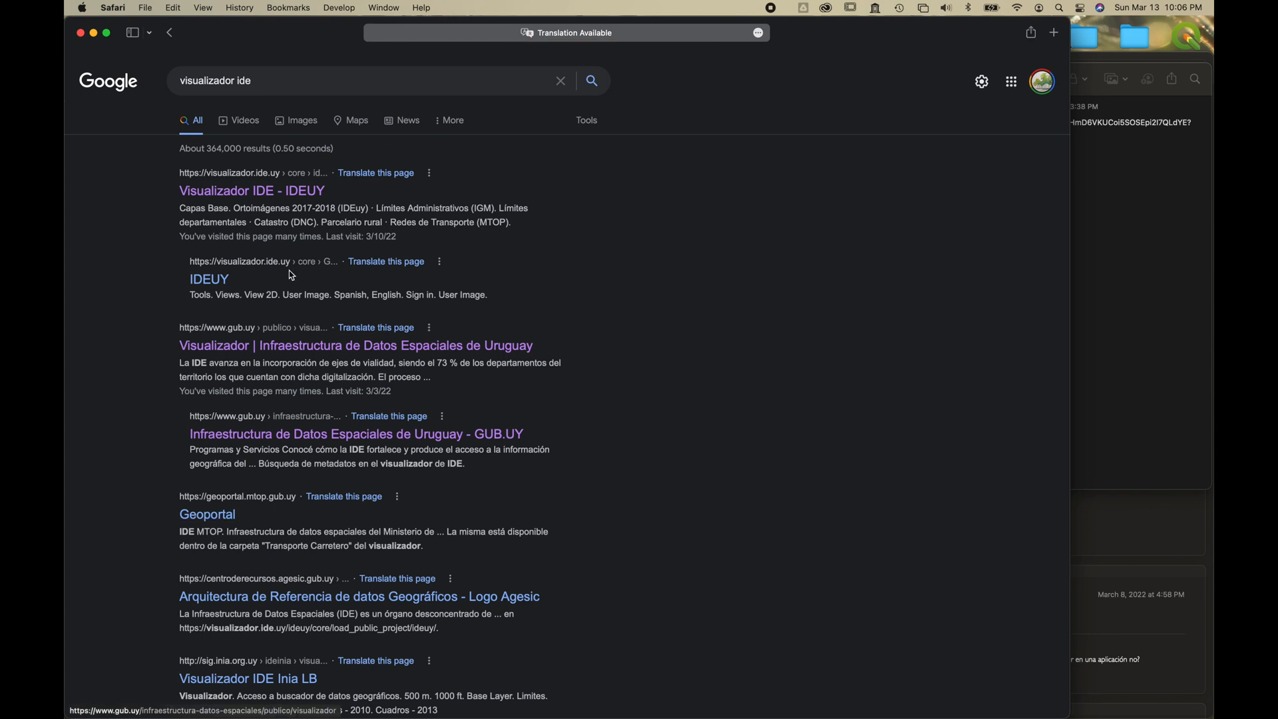
pyautogui.click(266, 194)
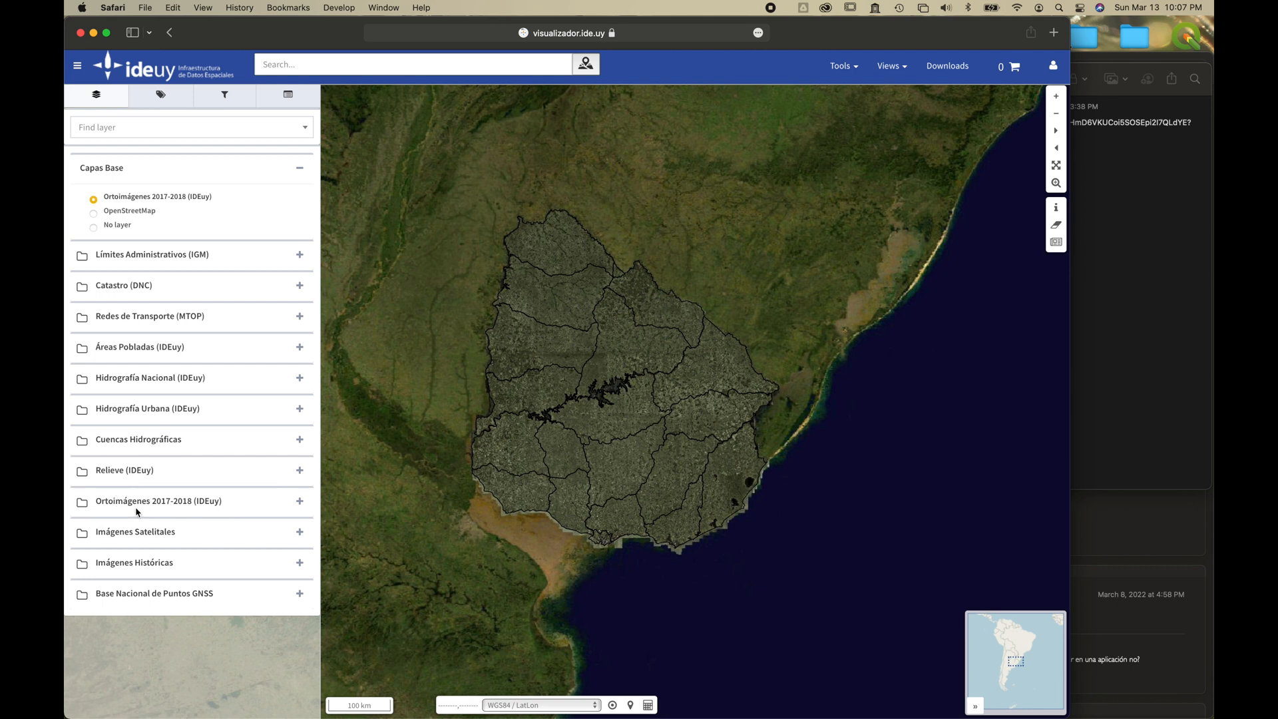
# Show the Grilla Nacional layer from the Ortoimágenes 2017-2018 (IDEuy) group over southeastern Uruguay.
pyautogui.click(299, 502)
pyautogui.scroll(-2, 223, 566)
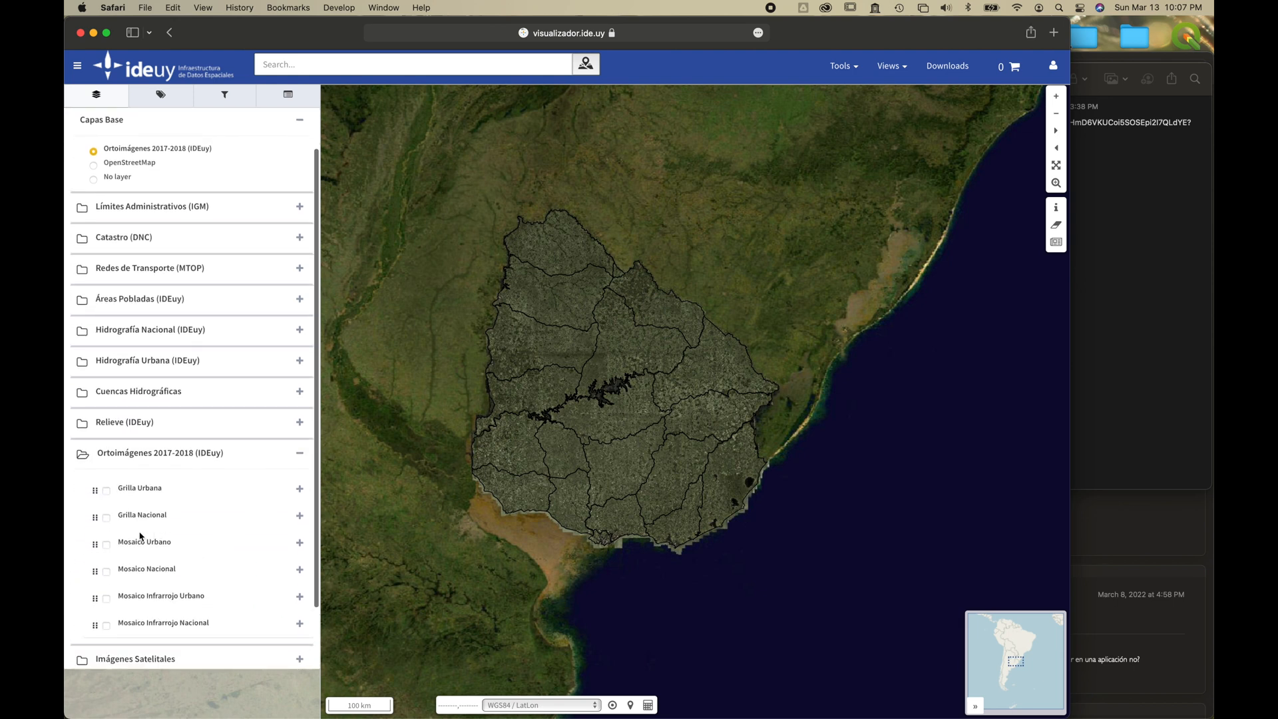
pyautogui.click(106, 518)
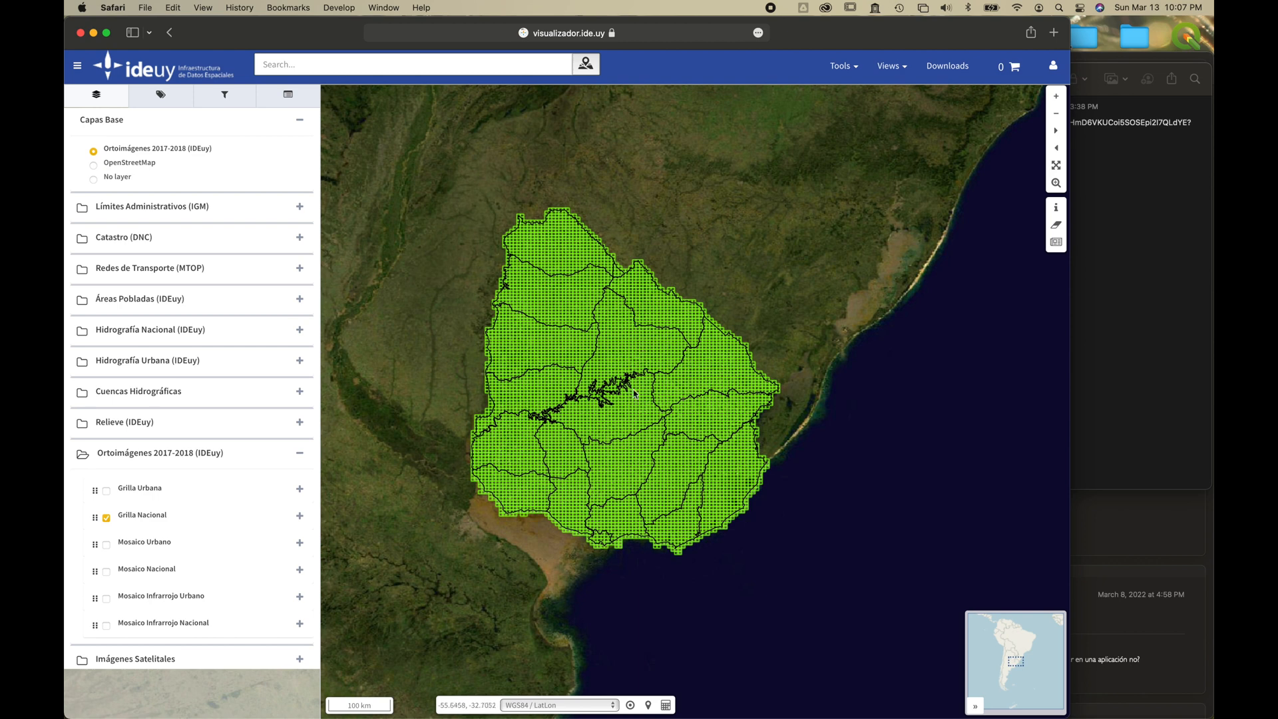
pyautogui.scroll(2, 626, 396)
pyautogui.scroll(1, 626, 396)
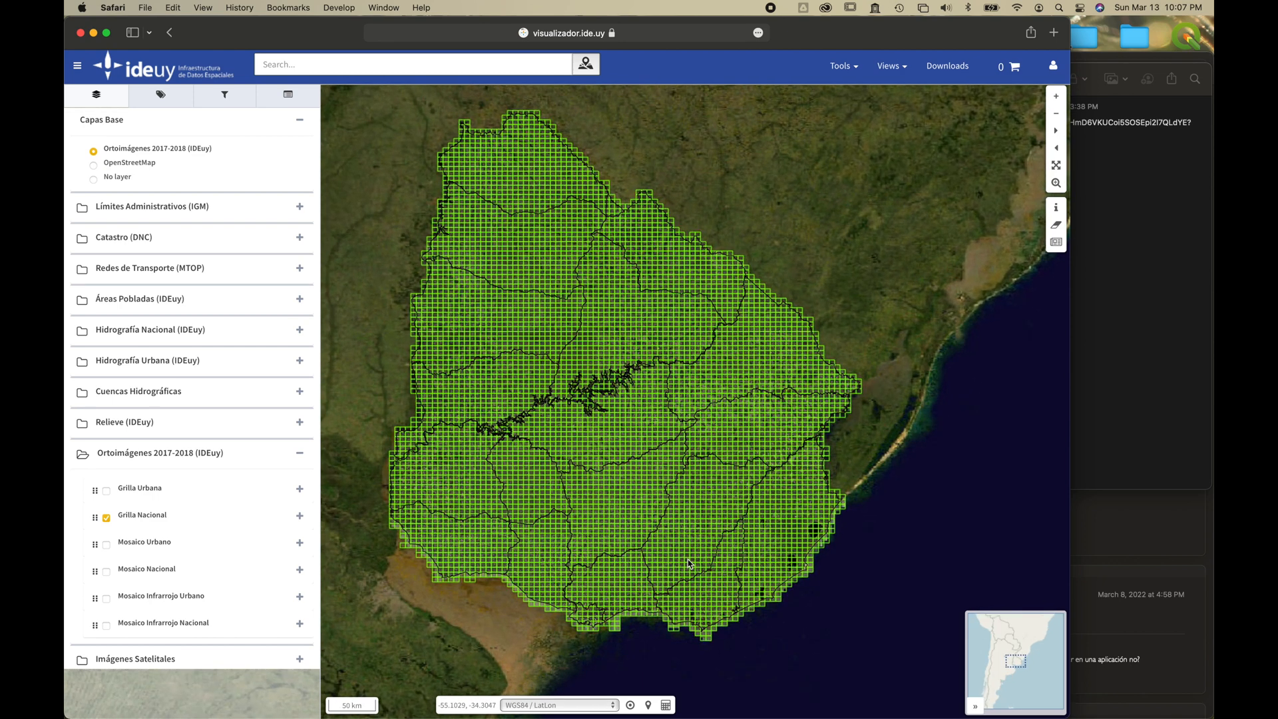
pyautogui.scroll(1, 690, 560)
pyautogui.scroll(1, 707, 529)
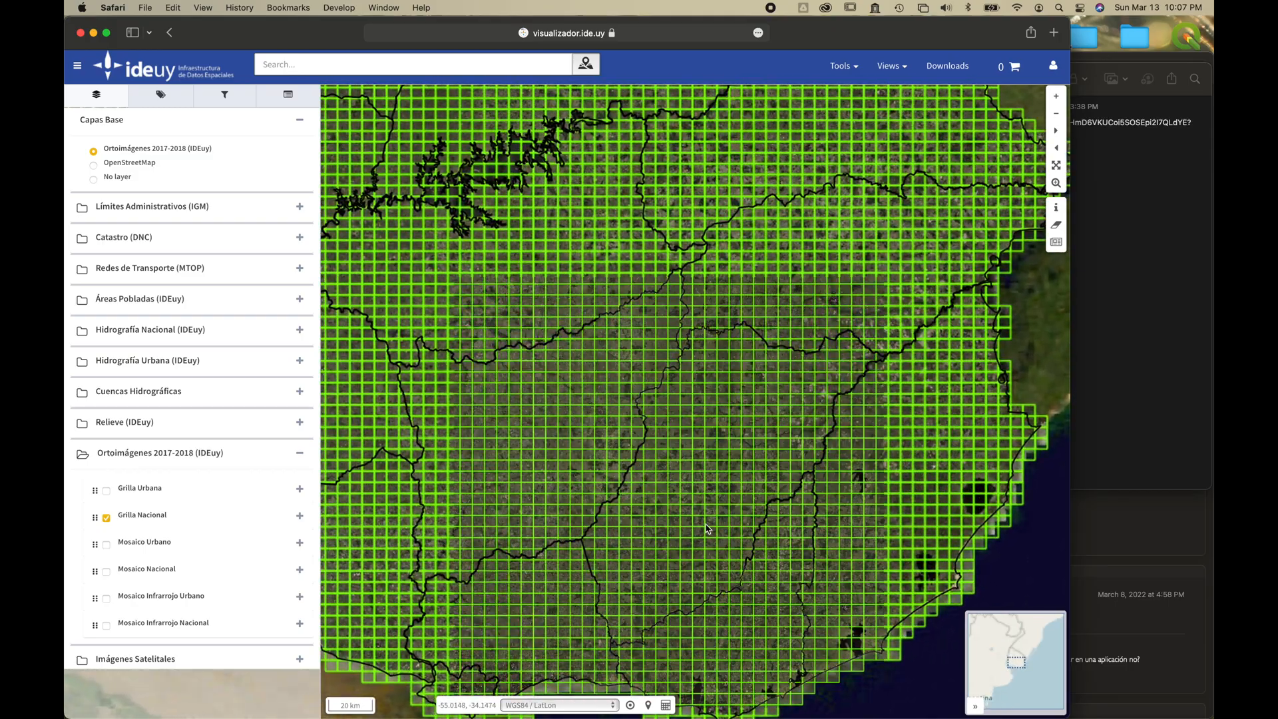
# Locate the E25D1 tile of the Grilla Nacional in the study area and query its point information.
pyautogui.scroll(1, 706, 529)
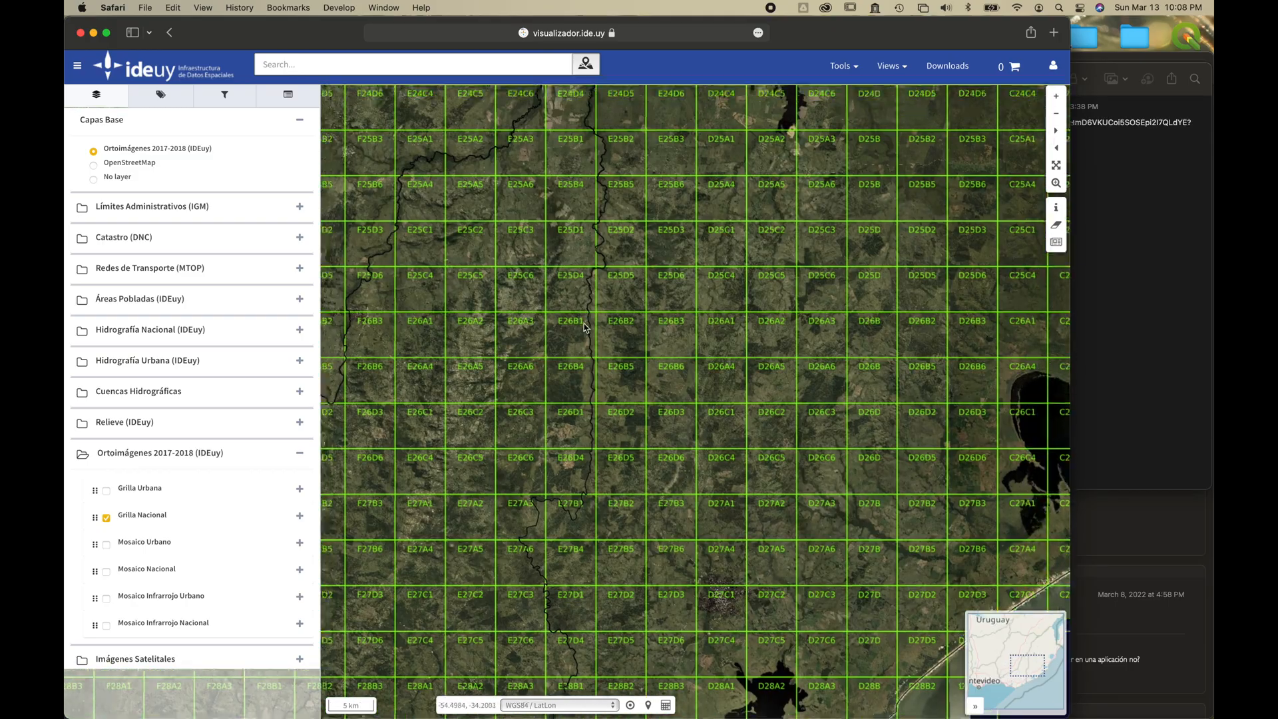
pyautogui.moveTo(584, 325); pyautogui.dragTo(605, 348)
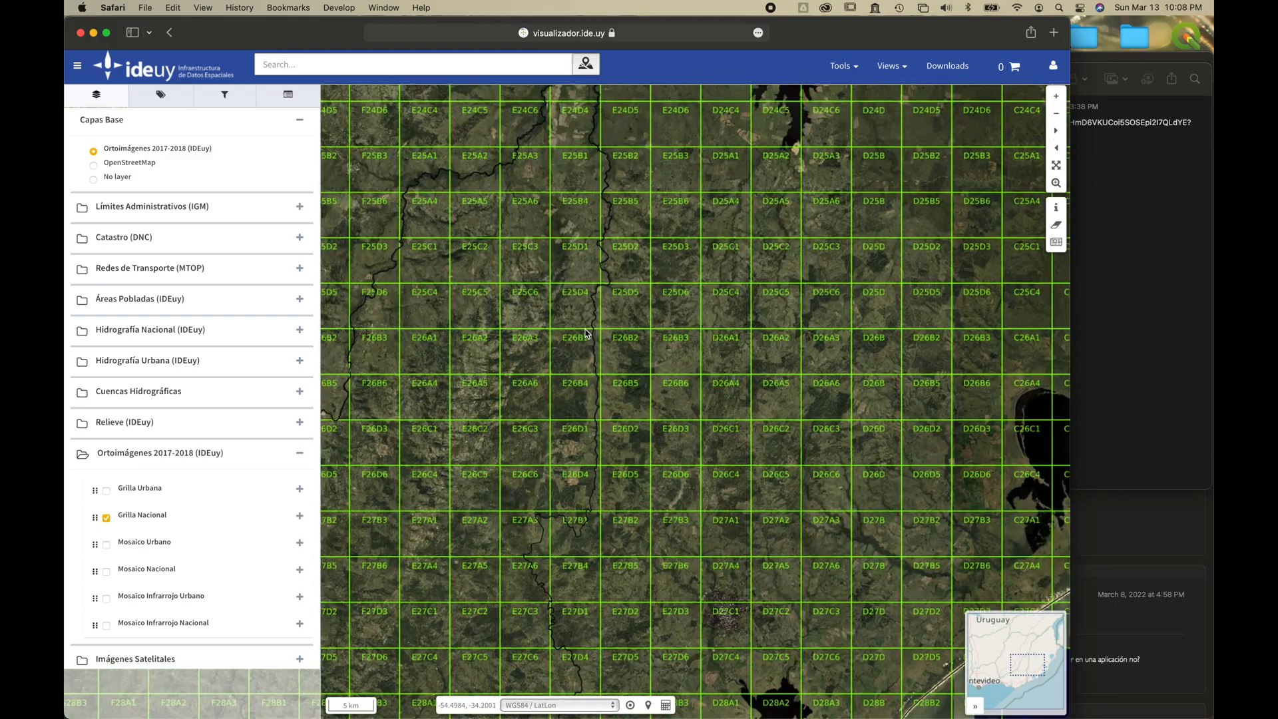
pyautogui.scroll(1, 555, 285)
pyautogui.scroll(2, 556, 285)
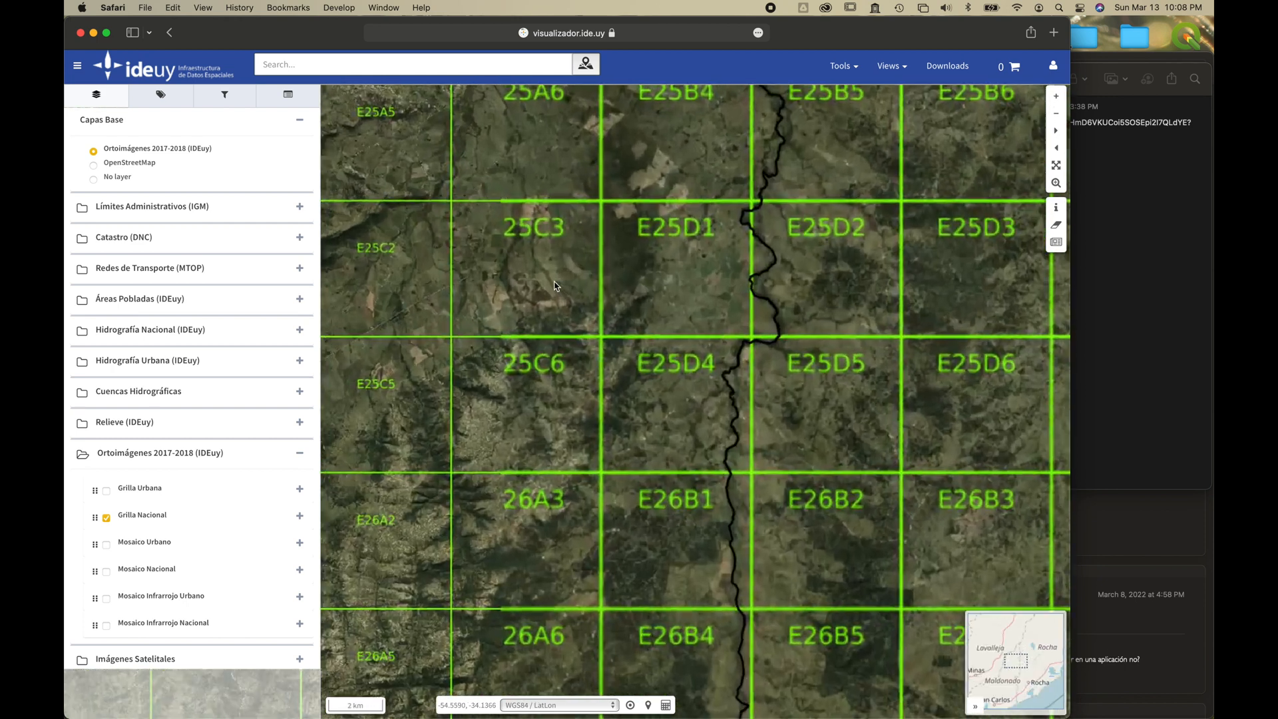
pyautogui.scroll(1, 606, 289)
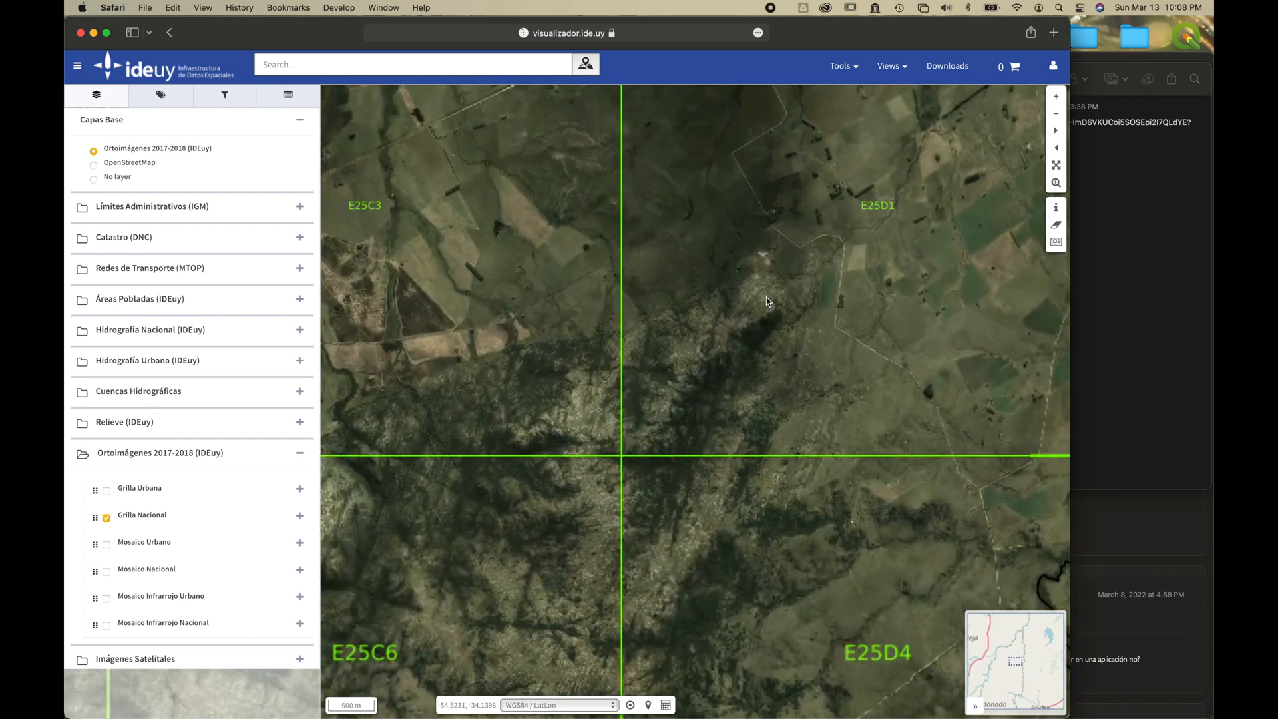
pyautogui.moveTo(766, 297); pyautogui.dragTo(709, 330)
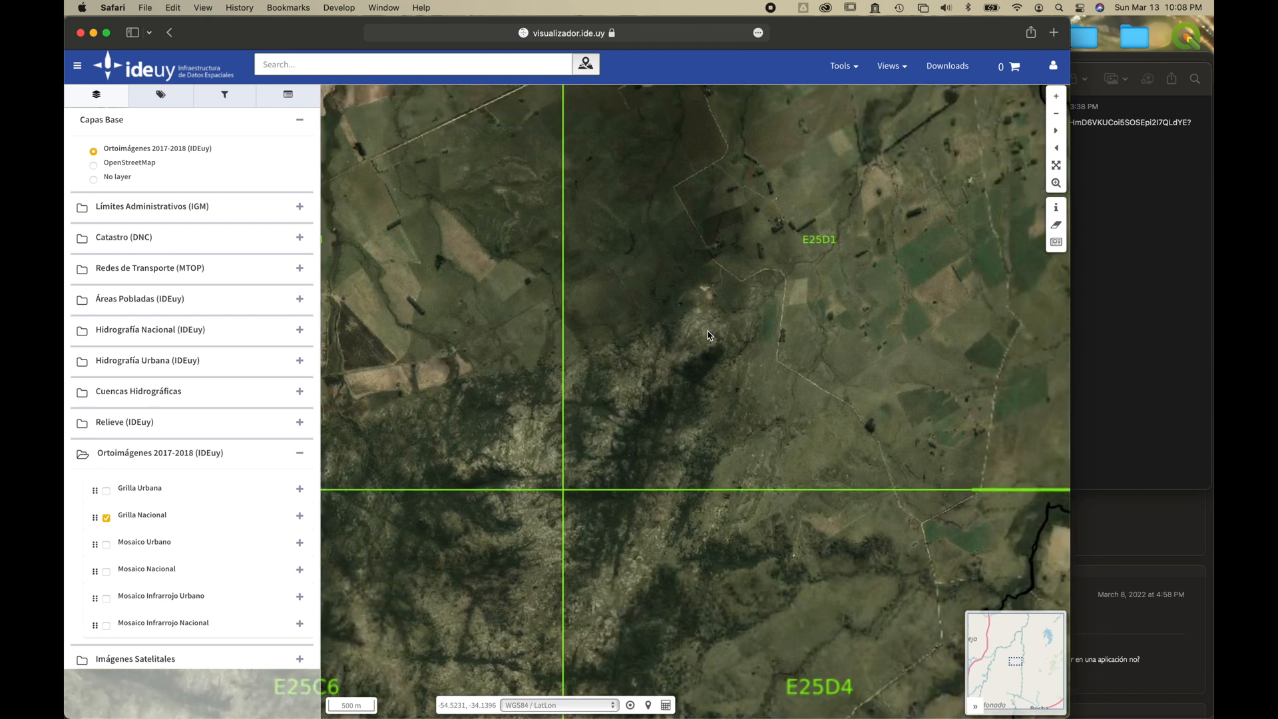
pyautogui.scroll(1, 736, 350)
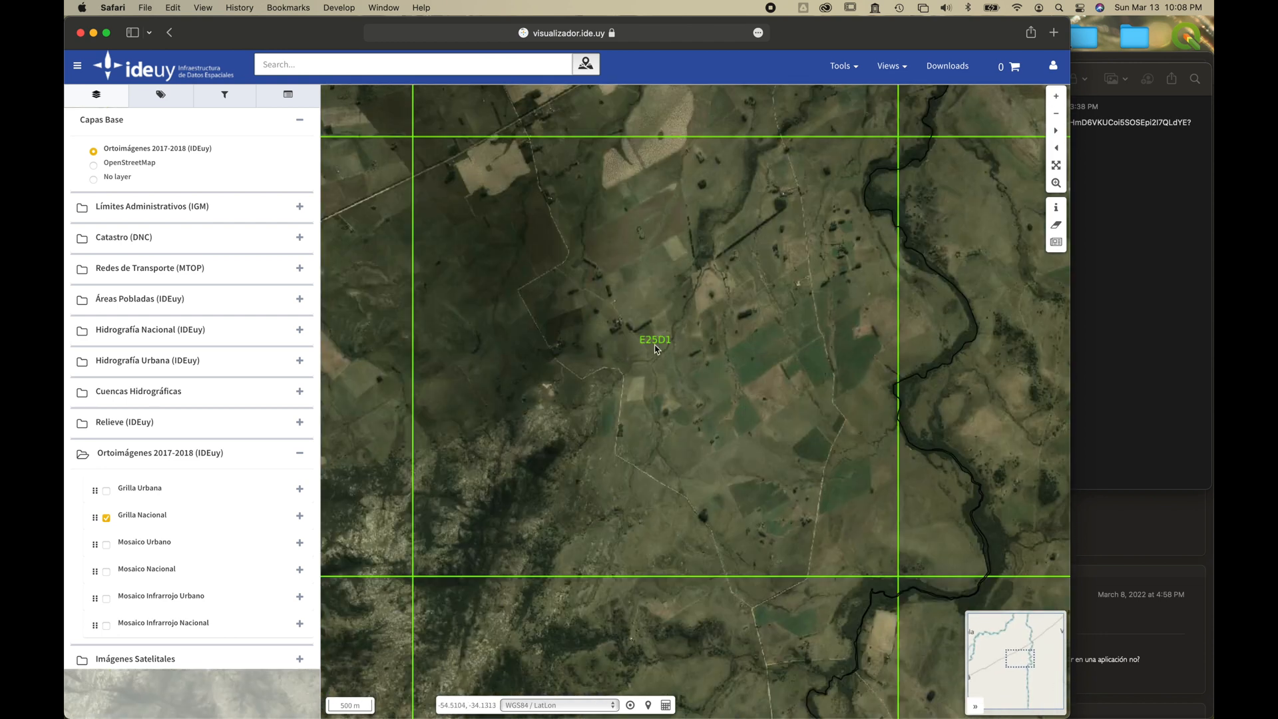
pyautogui.scroll(-1, 717, 324)
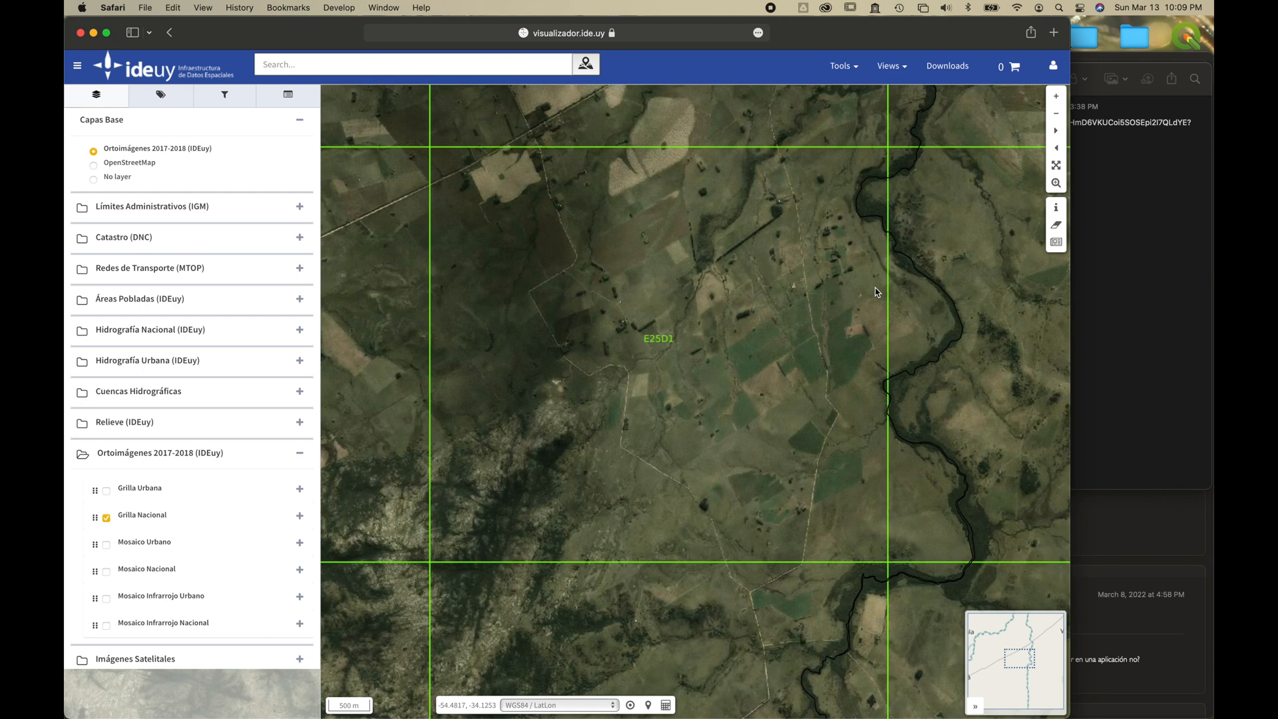
pyautogui.click(1053, 211)
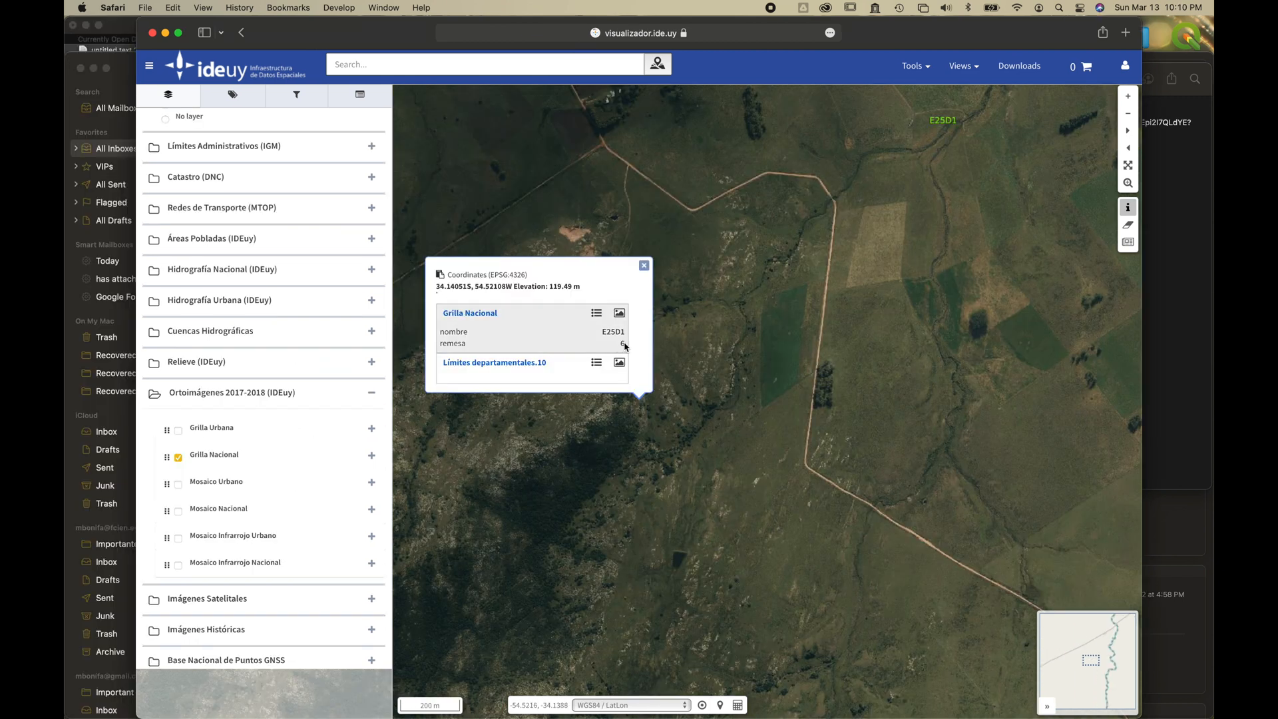
pyautogui.click(935, 70)
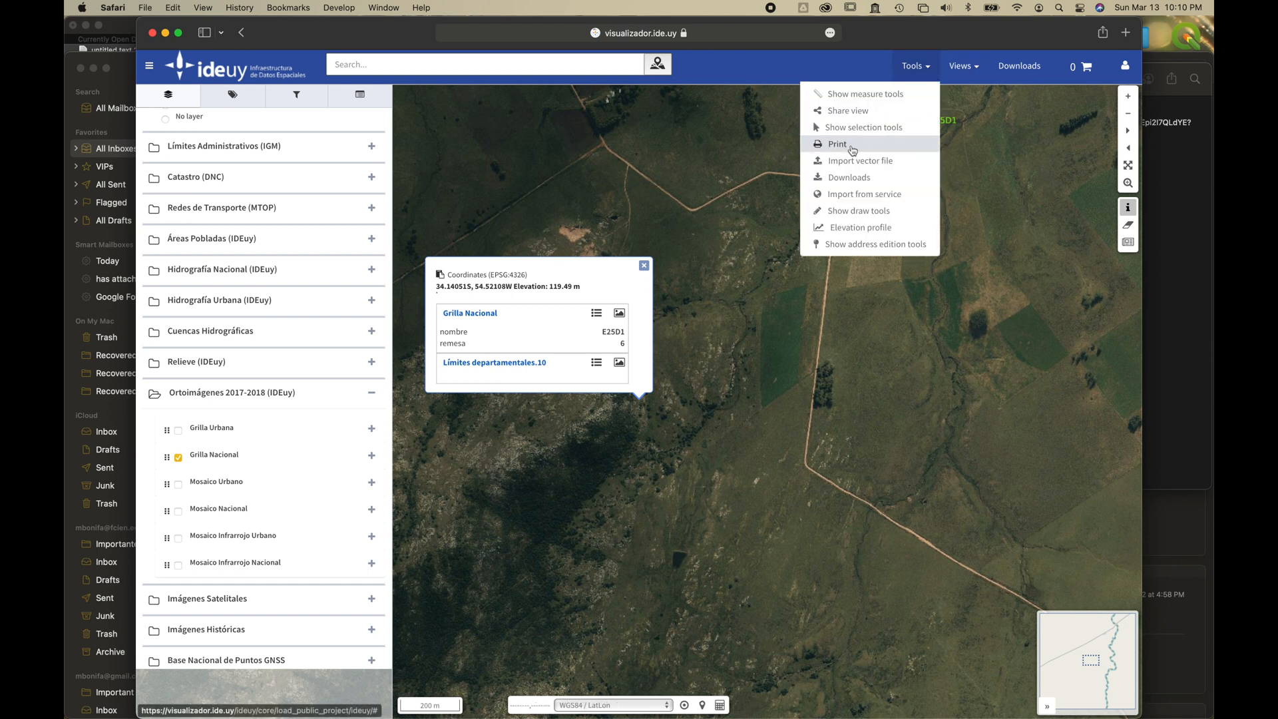
pyautogui.click(847, 179)
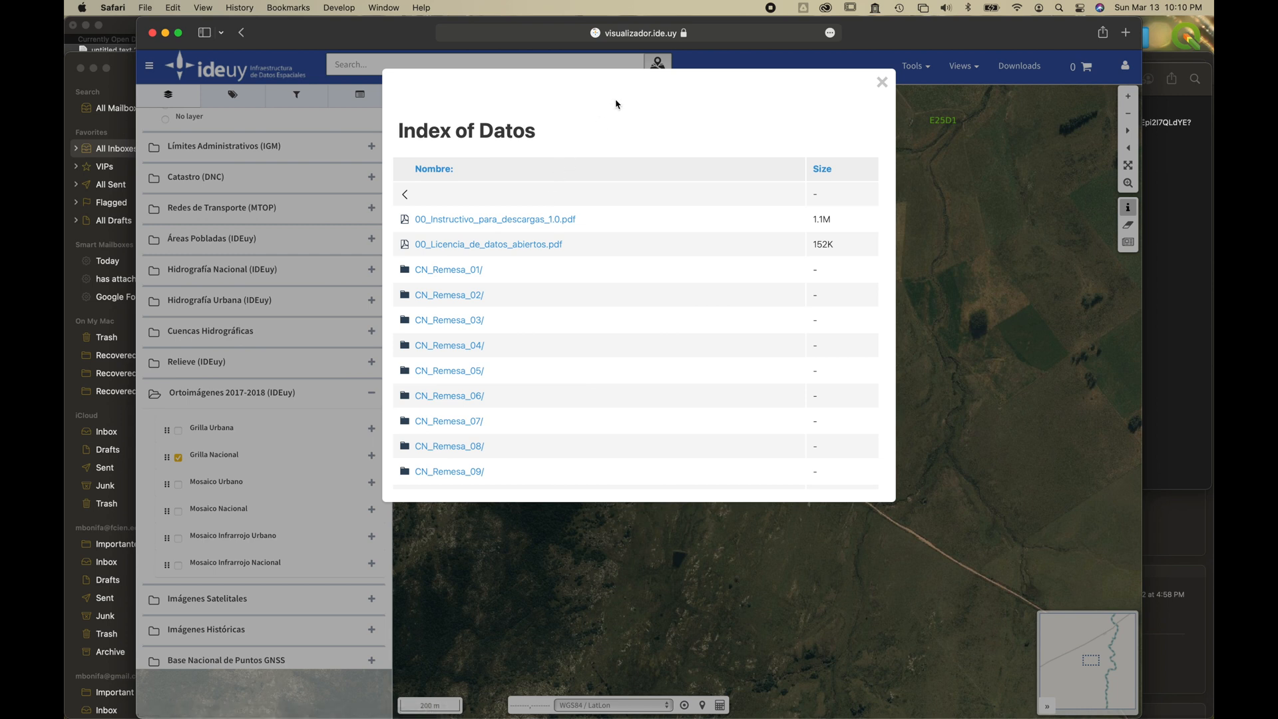
pyautogui.click(882, 82)
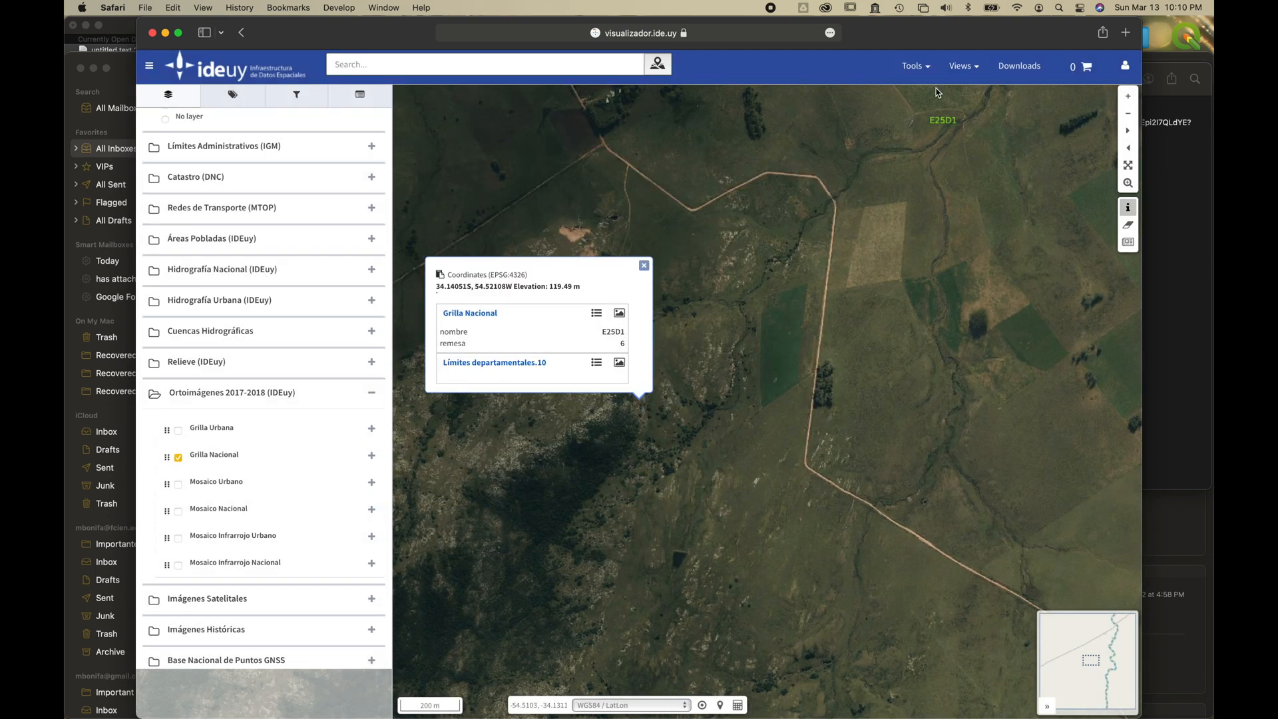
# Open the viewer's data download index and go to CN_Remesa_06/01_MDT/02_MDT_GeoTIFF_Resolucion_250cm.
pyautogui.click(931, 68)
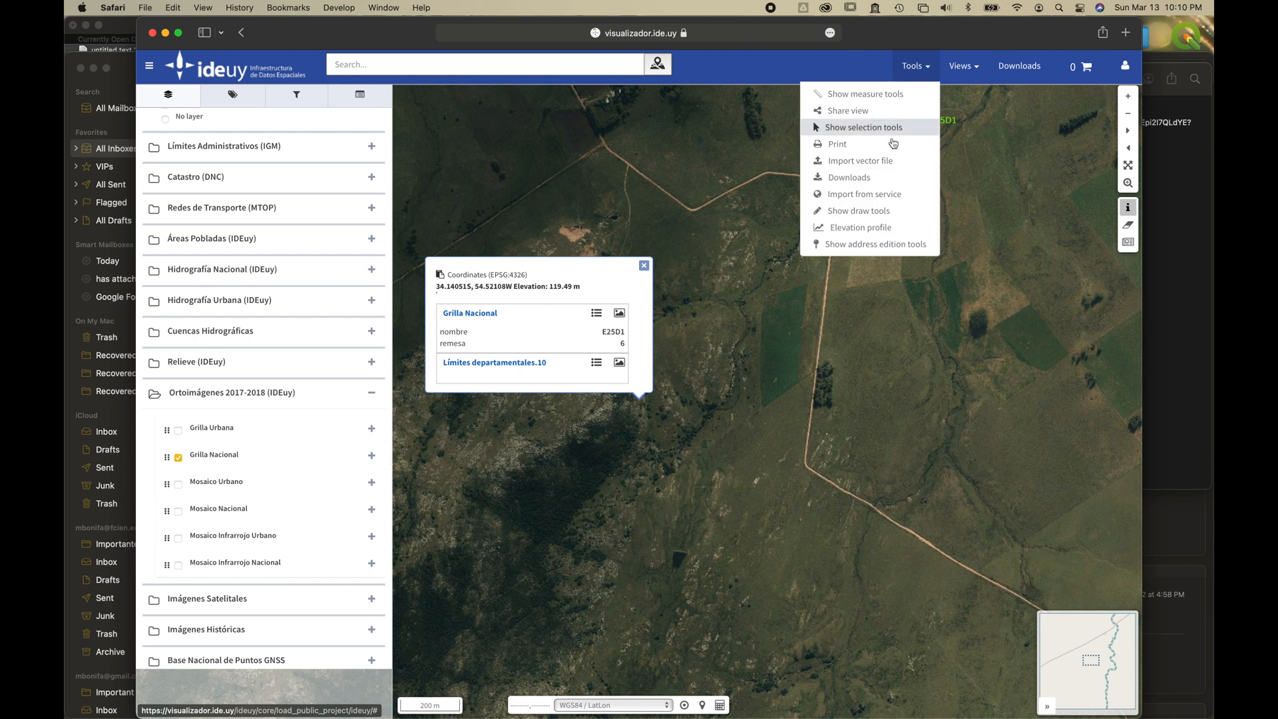
pyautogui.click(859, 171)
pyautogui.click(451, 398)
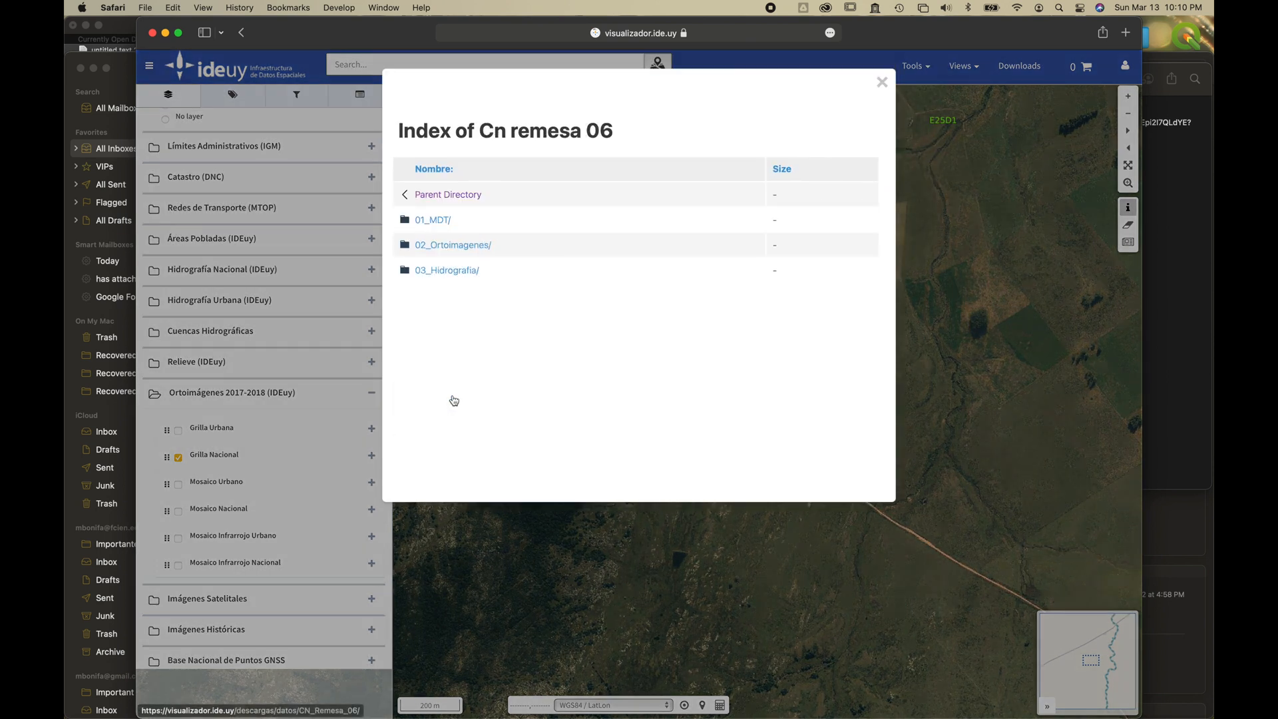
pyautogui.click(445, 226)
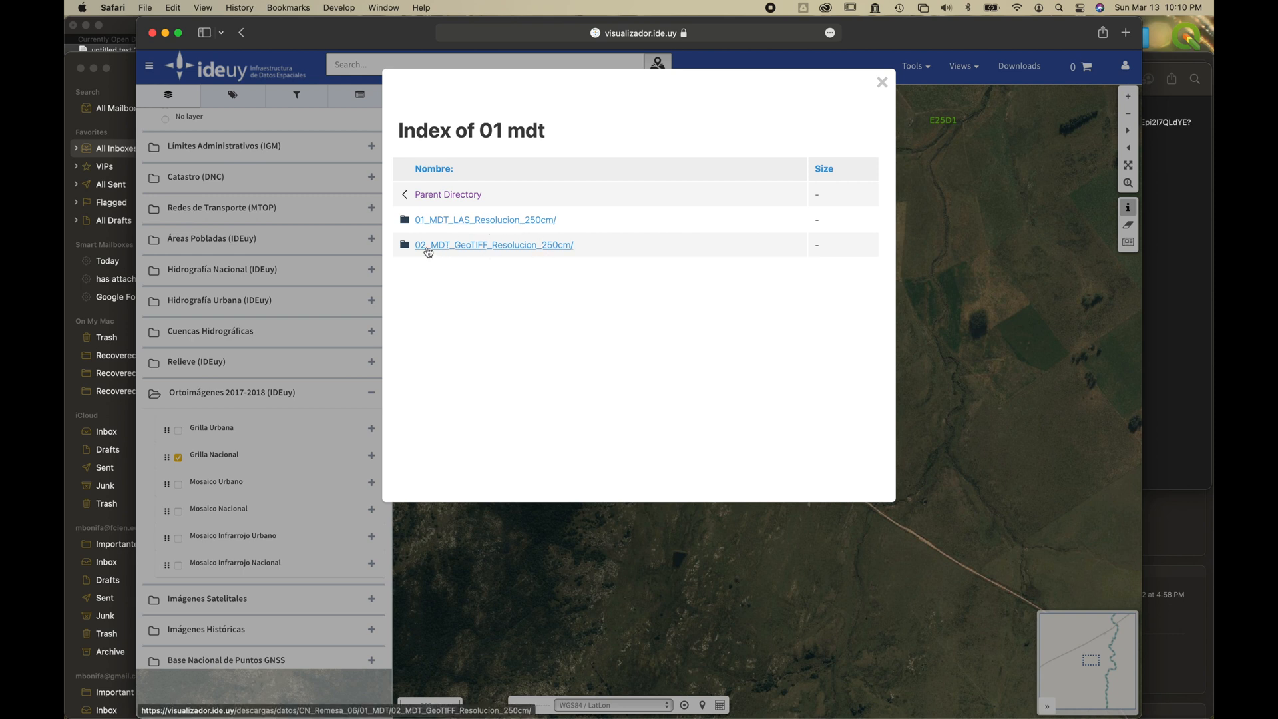
pyautogui.click(490, 246)
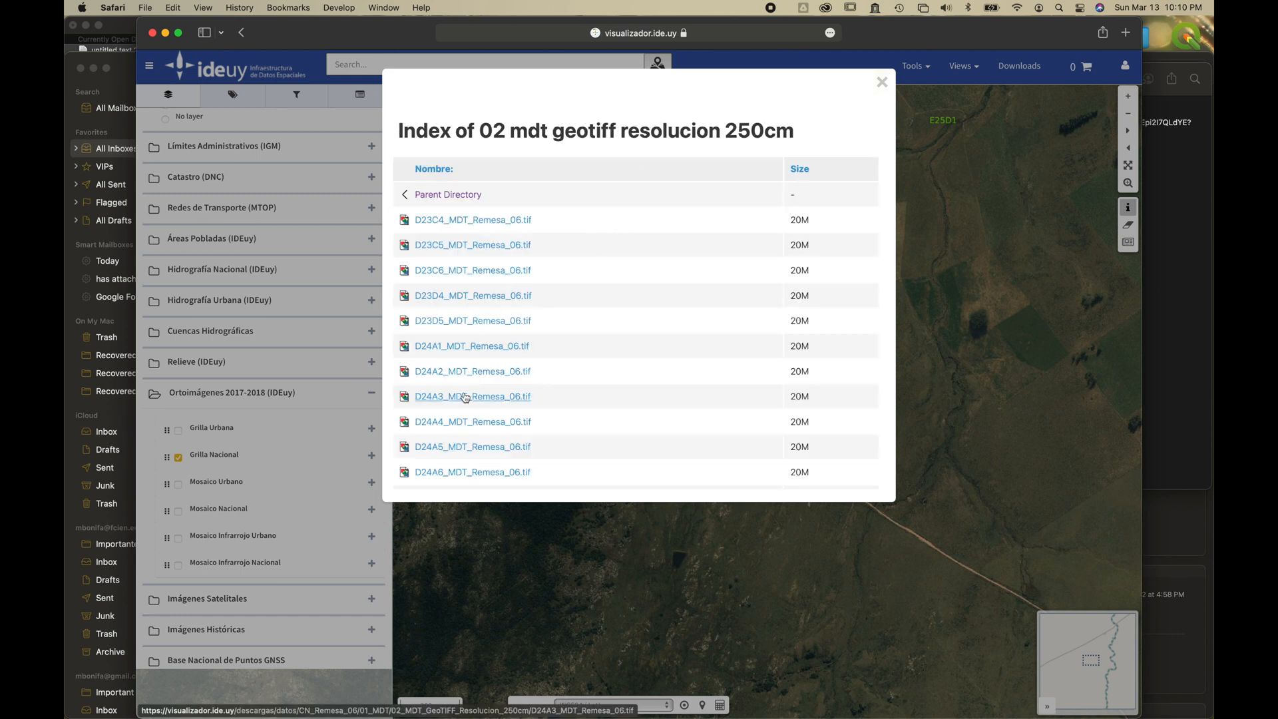
# Download the E25D1_MDT_Remesa_06.tif terrain model, then close the file index and the tile's information popup.
pyautogui.scroll(-15, 464, 400)
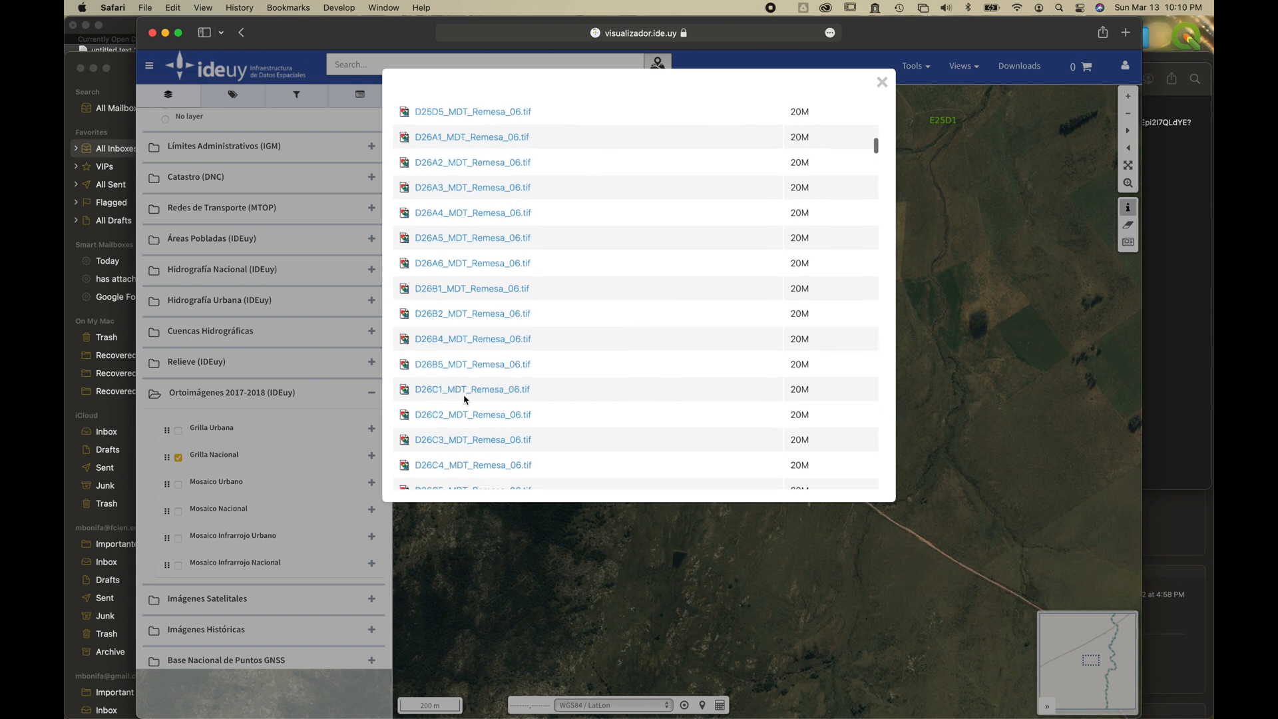
pyautogui.scroll(-10, 465, 400)
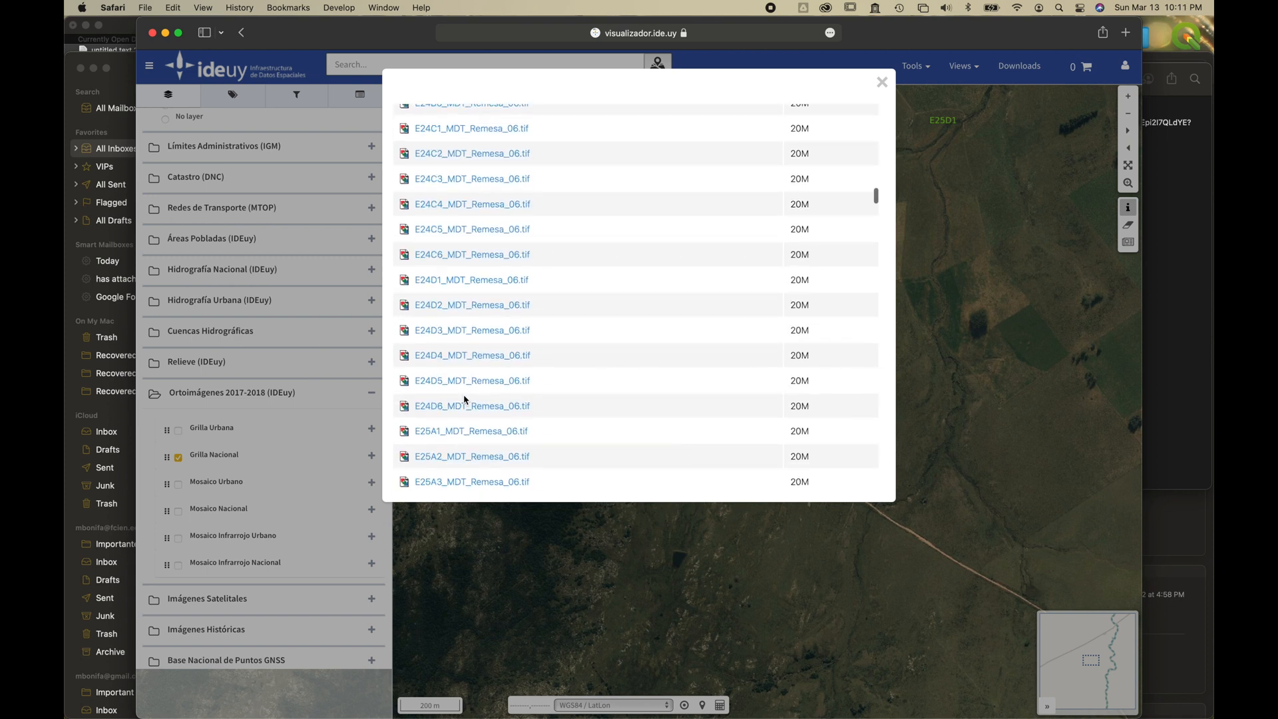
pyautogui.scroll(-10, 464, 406)
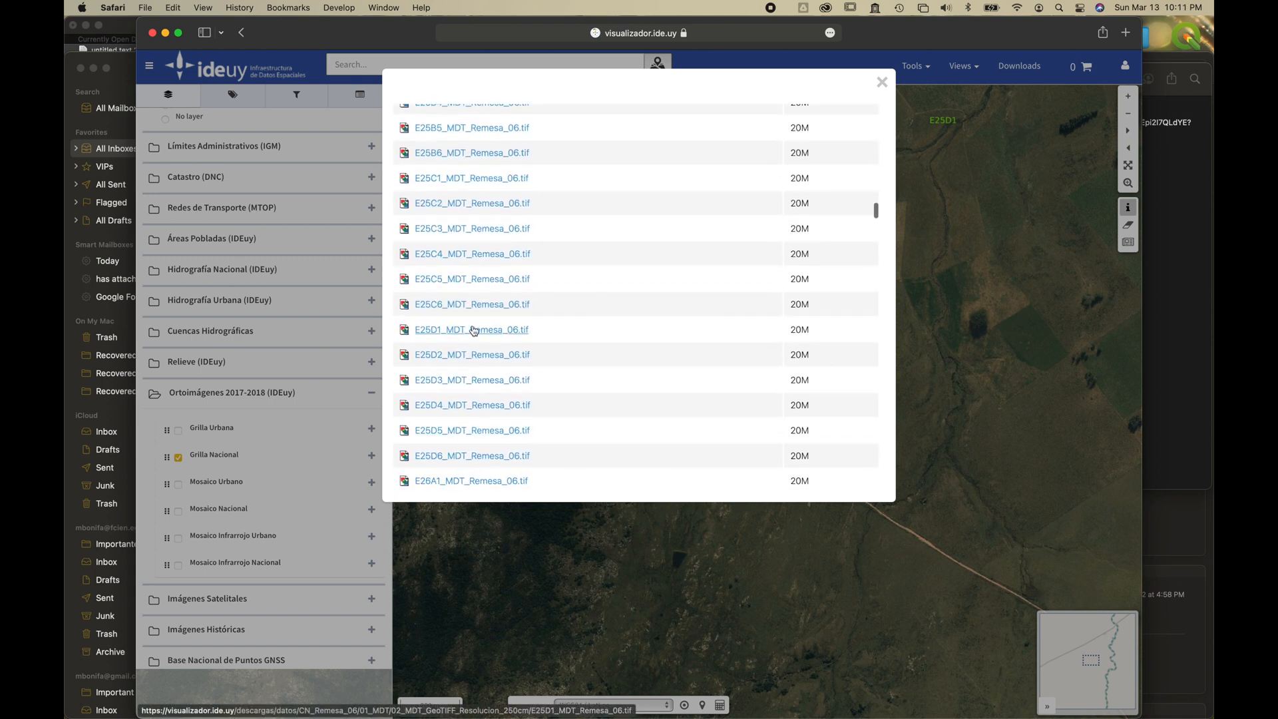
pyautogui.click(474, 331)
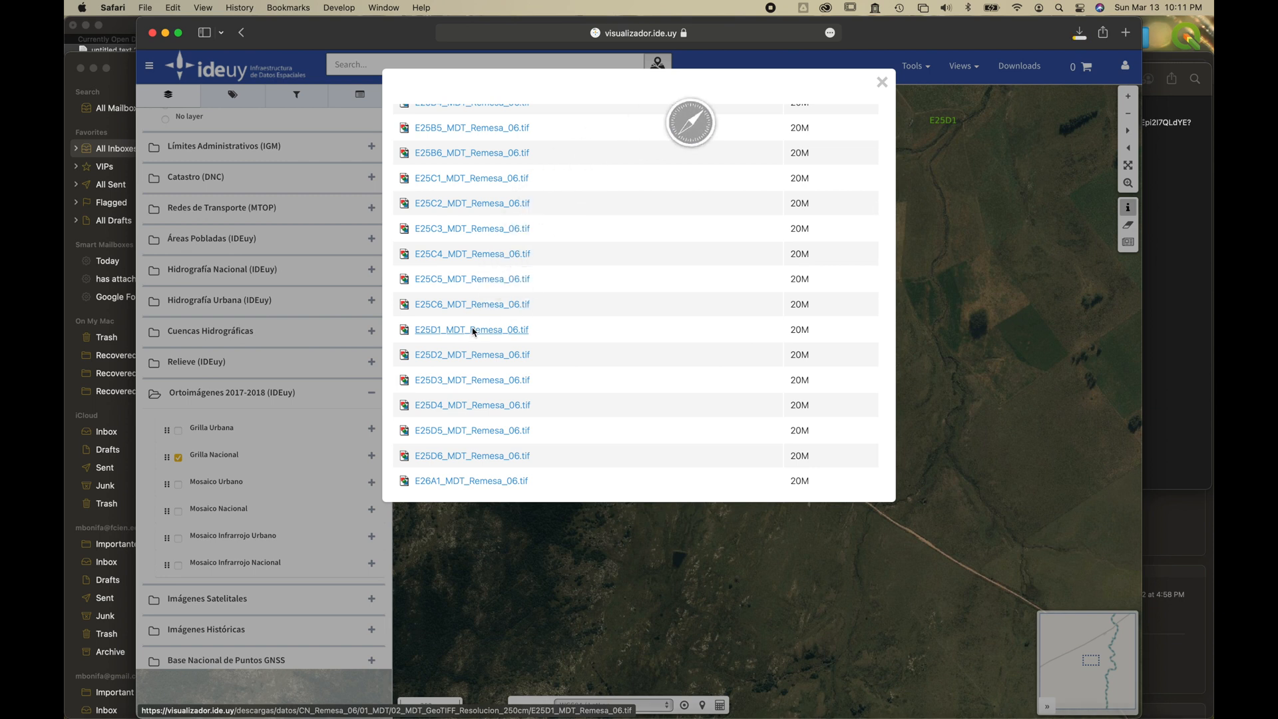
pyautogui.click(882, 82)
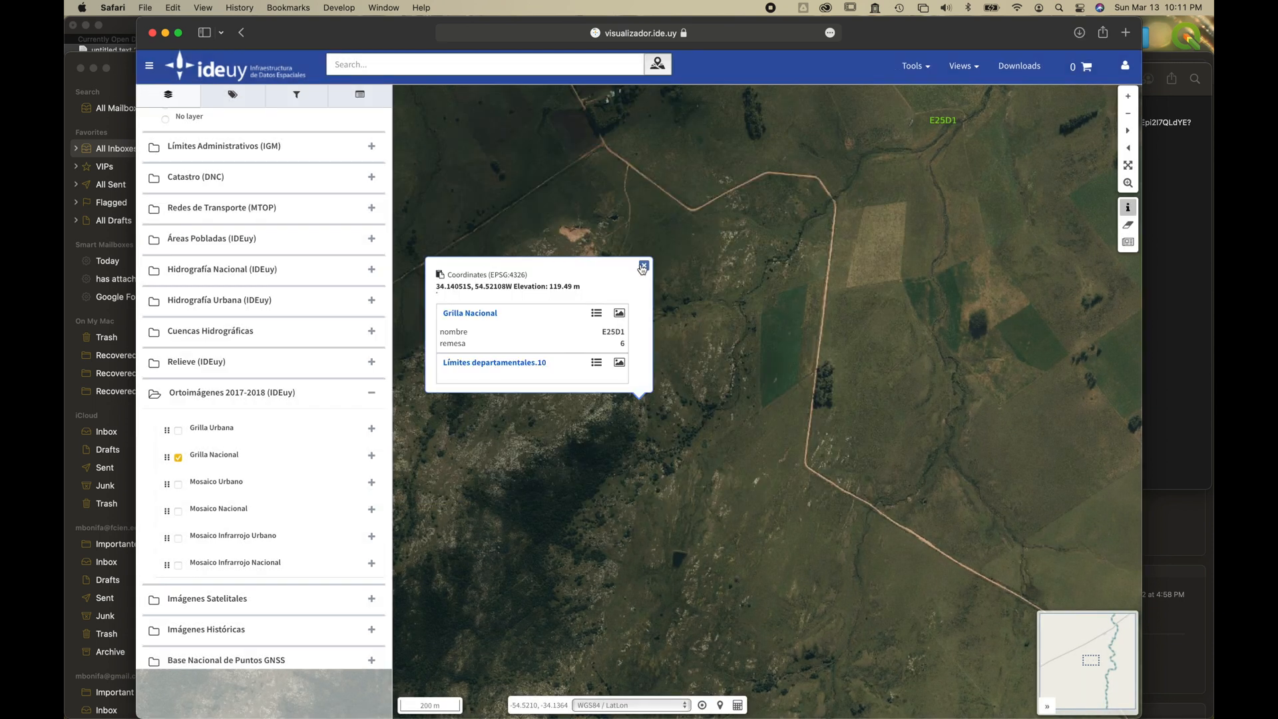
pyautogui.click(643, 267)
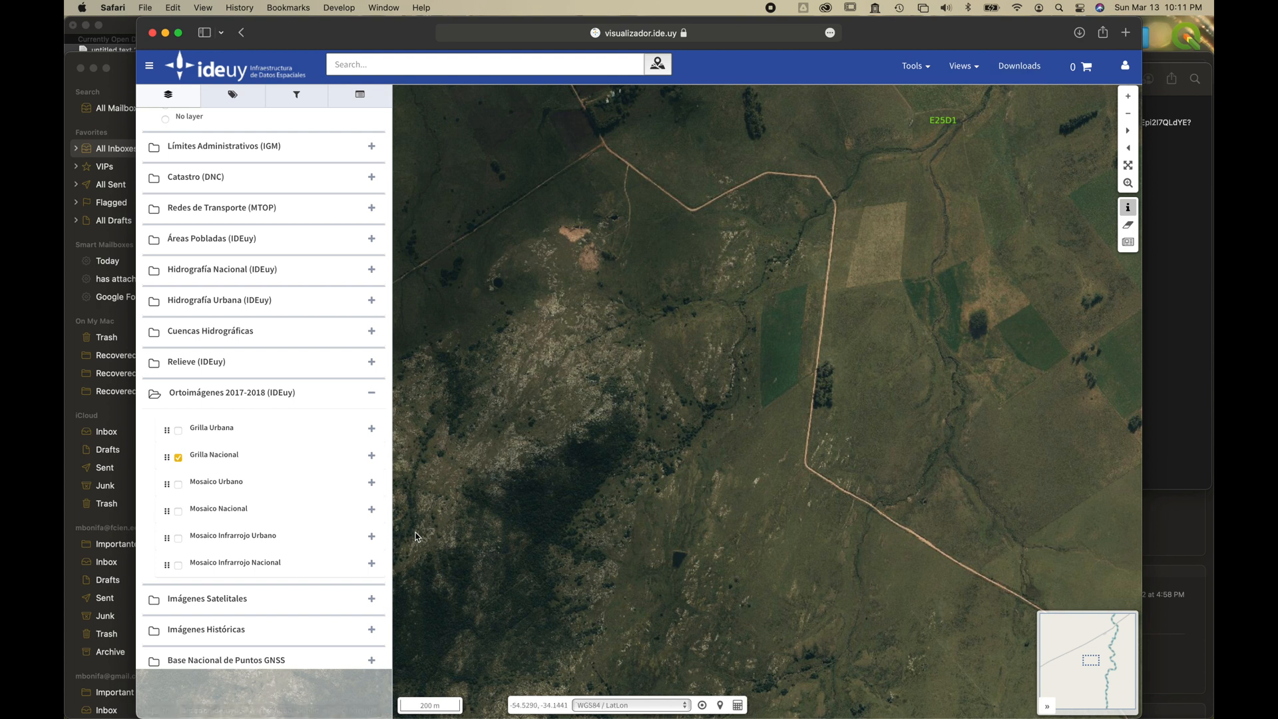
# Show the Mosaico Nacional 1966 layer from the Imágenes Históricas group over the wooded hills in tile E25D1.
pyautogui.click(371, 630)
pyautogui.scroll(-3, 335, 634)
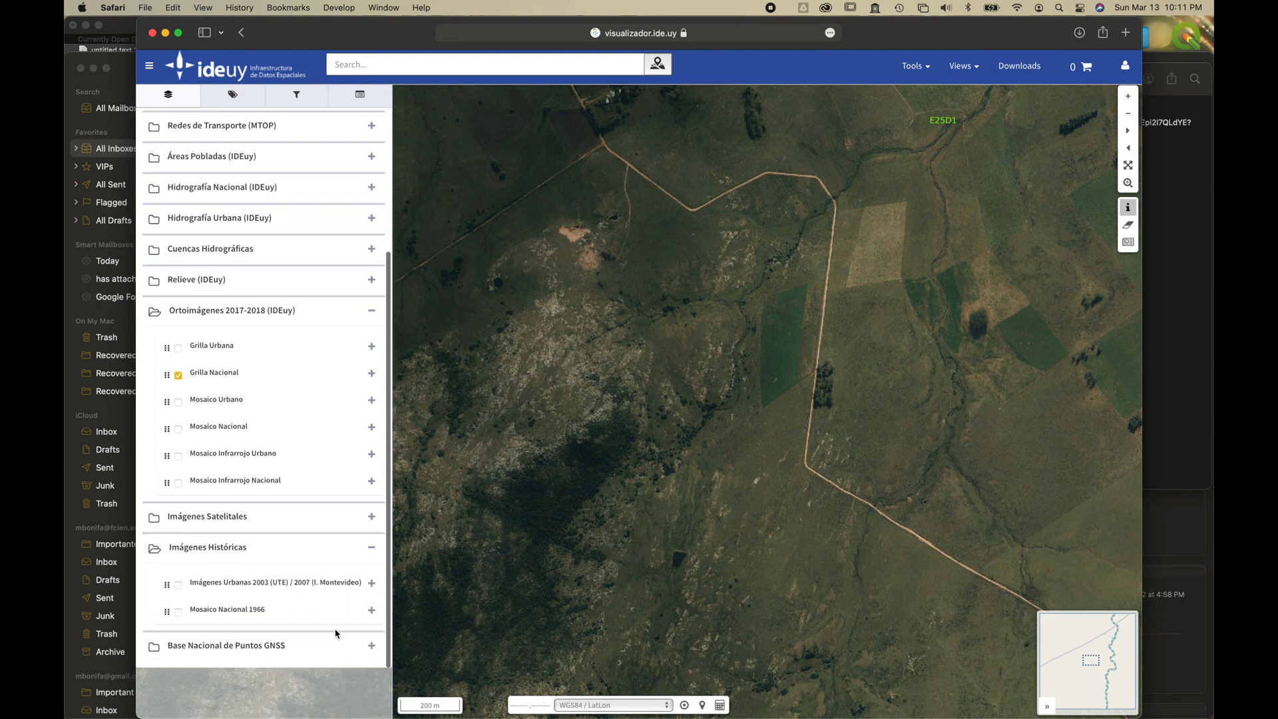
pyautogui.click(178, 614)
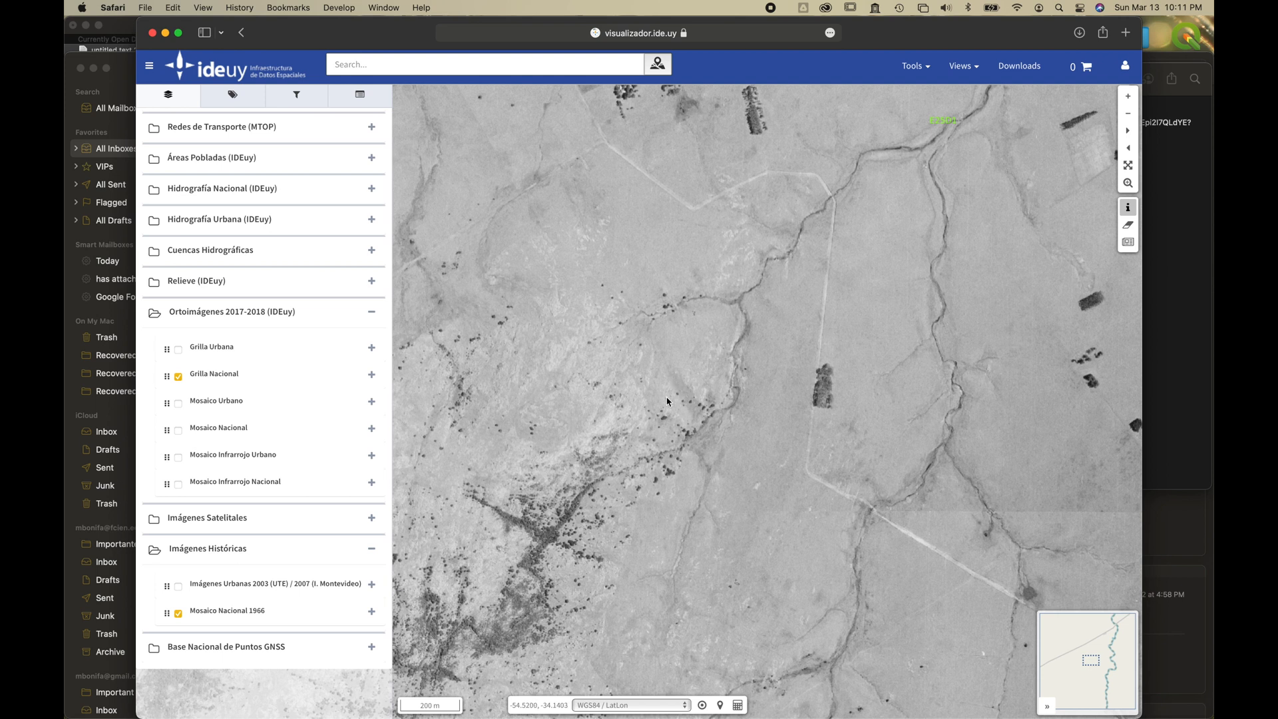
pyautogui.scroll(-1, 593, 496)
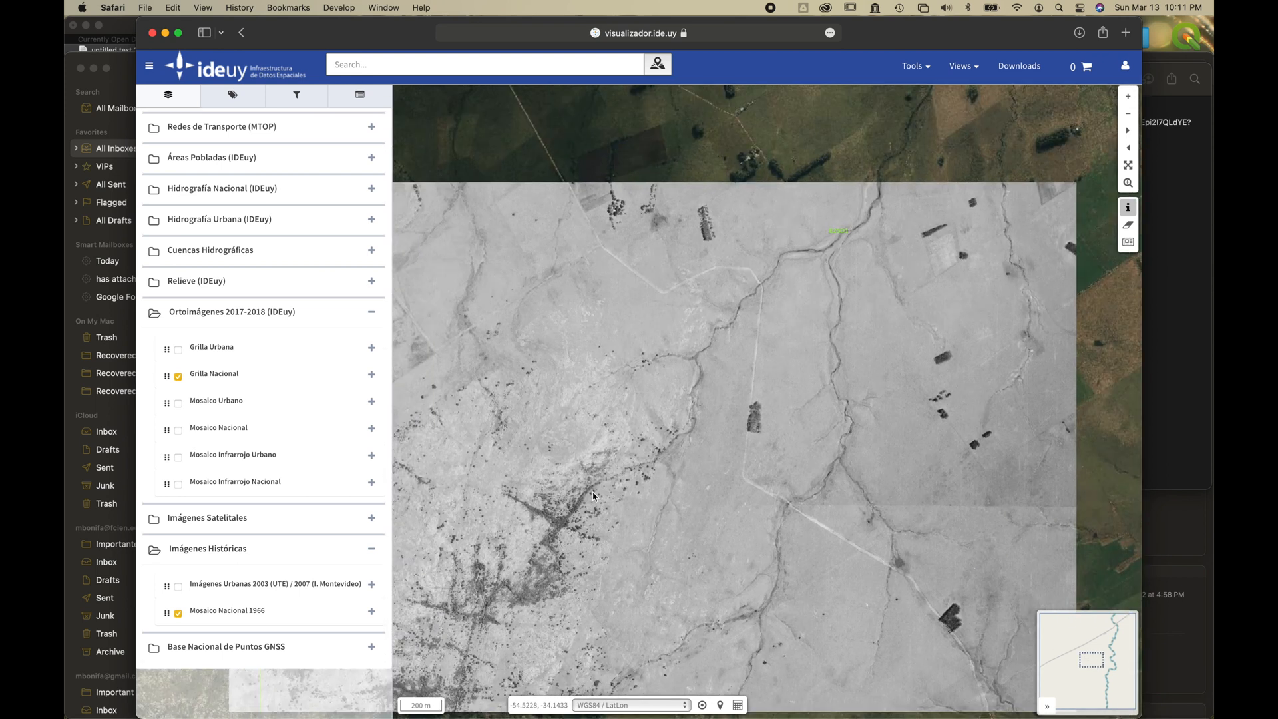
pyautogui.moveTo(560, 540); pyautogui.dragTo(669, 401)
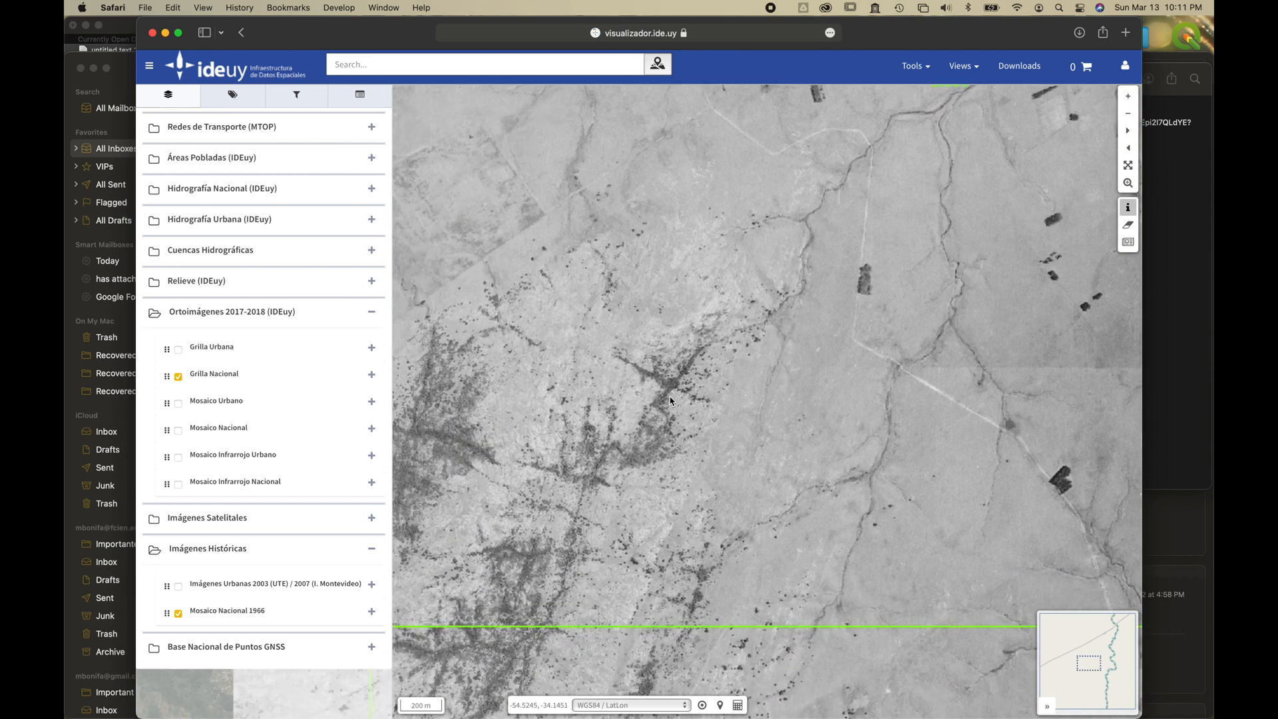
# Toggle the Mosaico Nacional 1966 layer off and on to compare its vegetation with the 2017-2018 orthoimages.
pyautogui.click(179, 613)
pyautogui.click(178, 614)
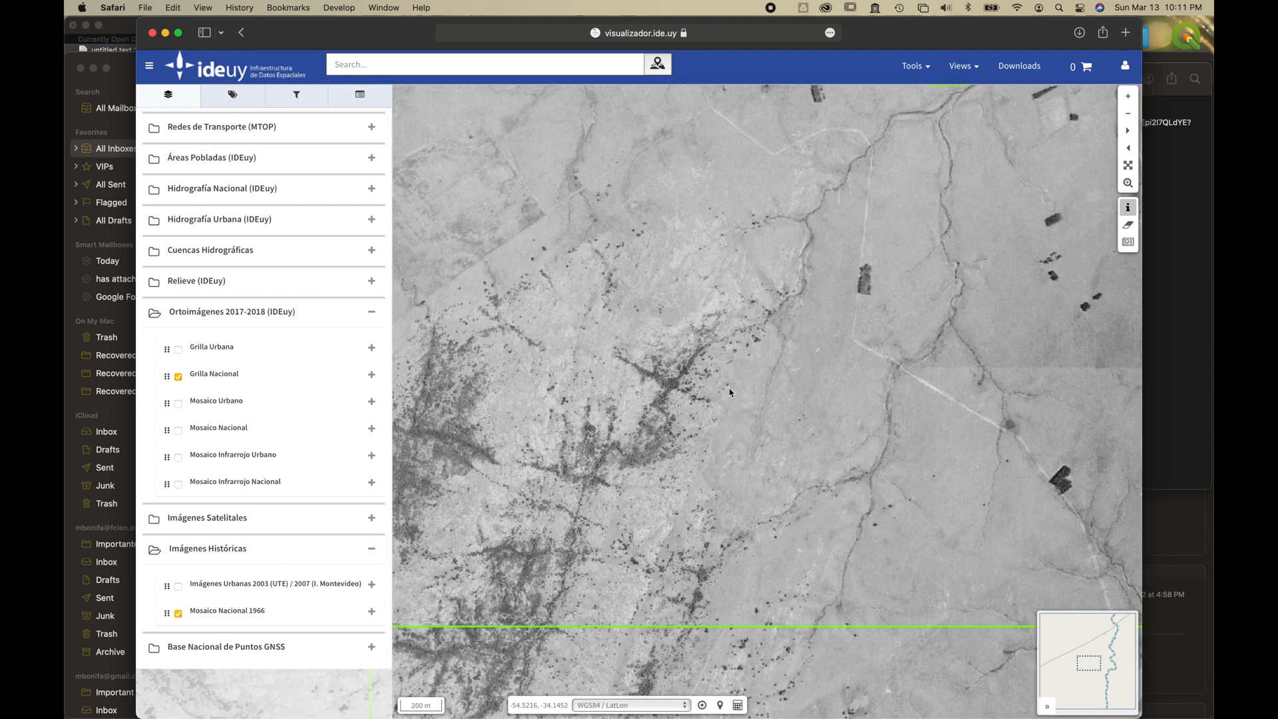
pyautogui.click(178, 614)
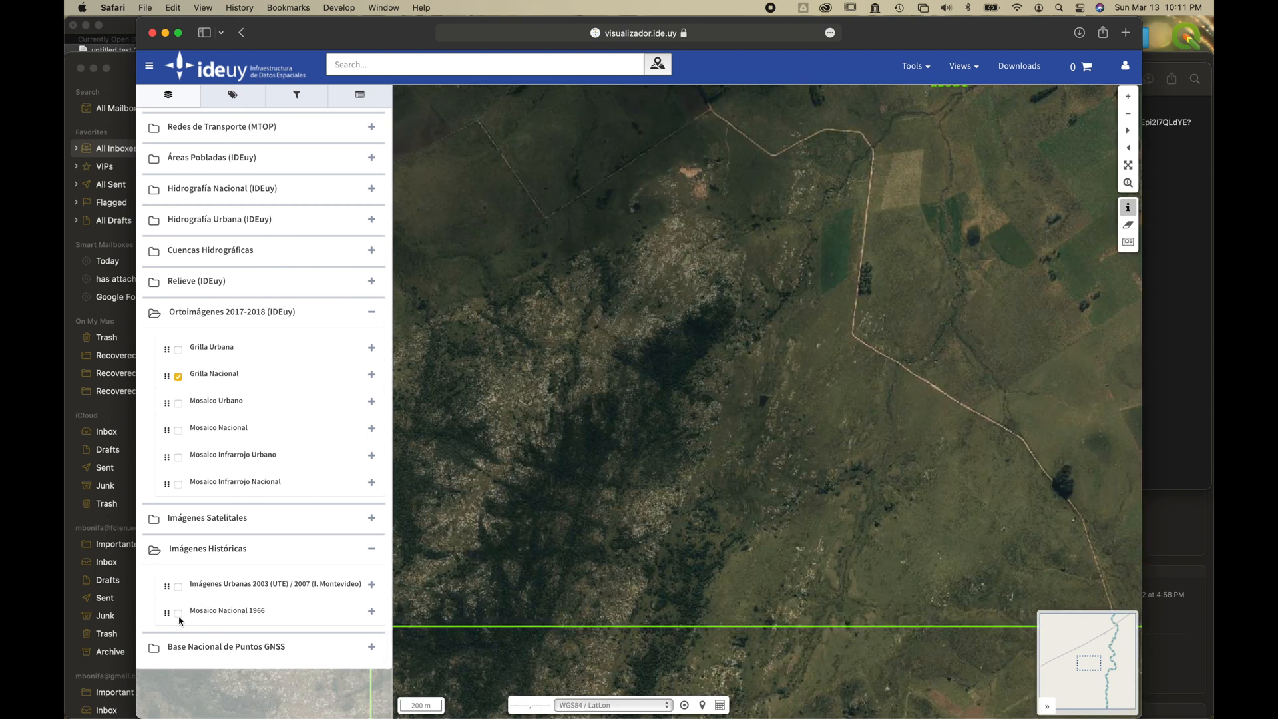
pyautogui.click(178, 614)
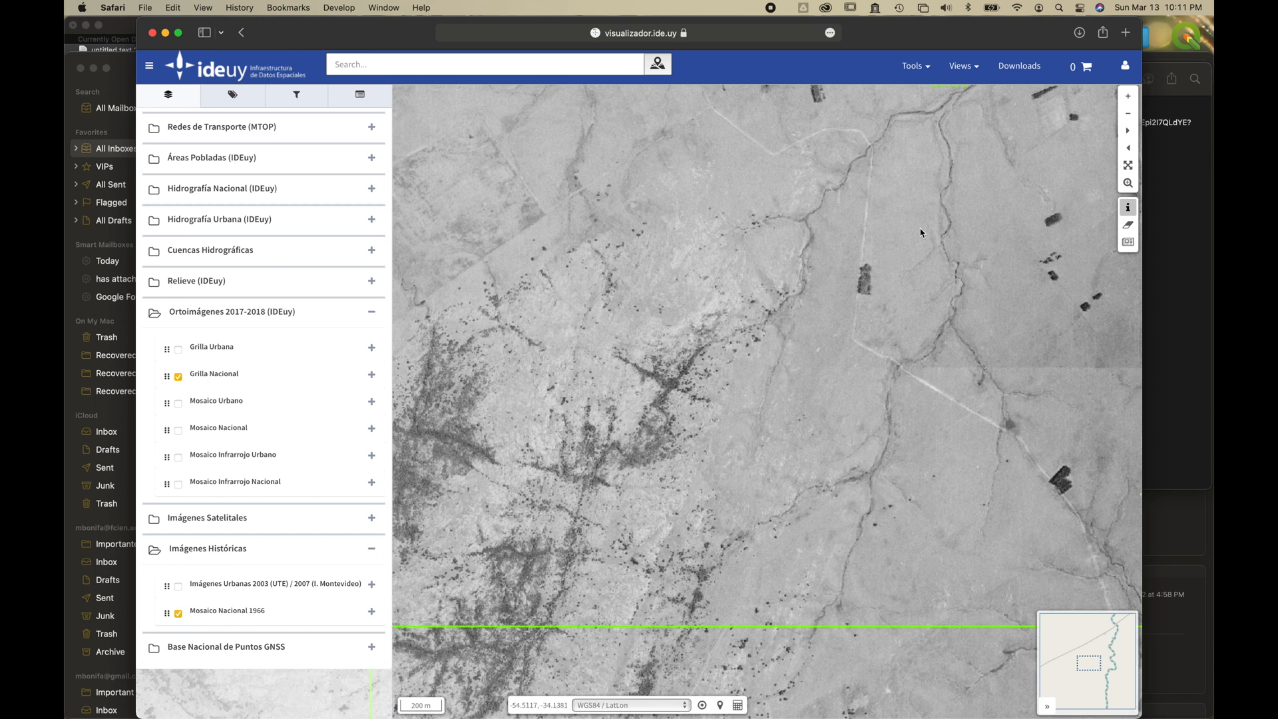
# Search the downloads catalogue for 1966 datasets overlapping the selected area.
pyautogui.click(1019, 65)
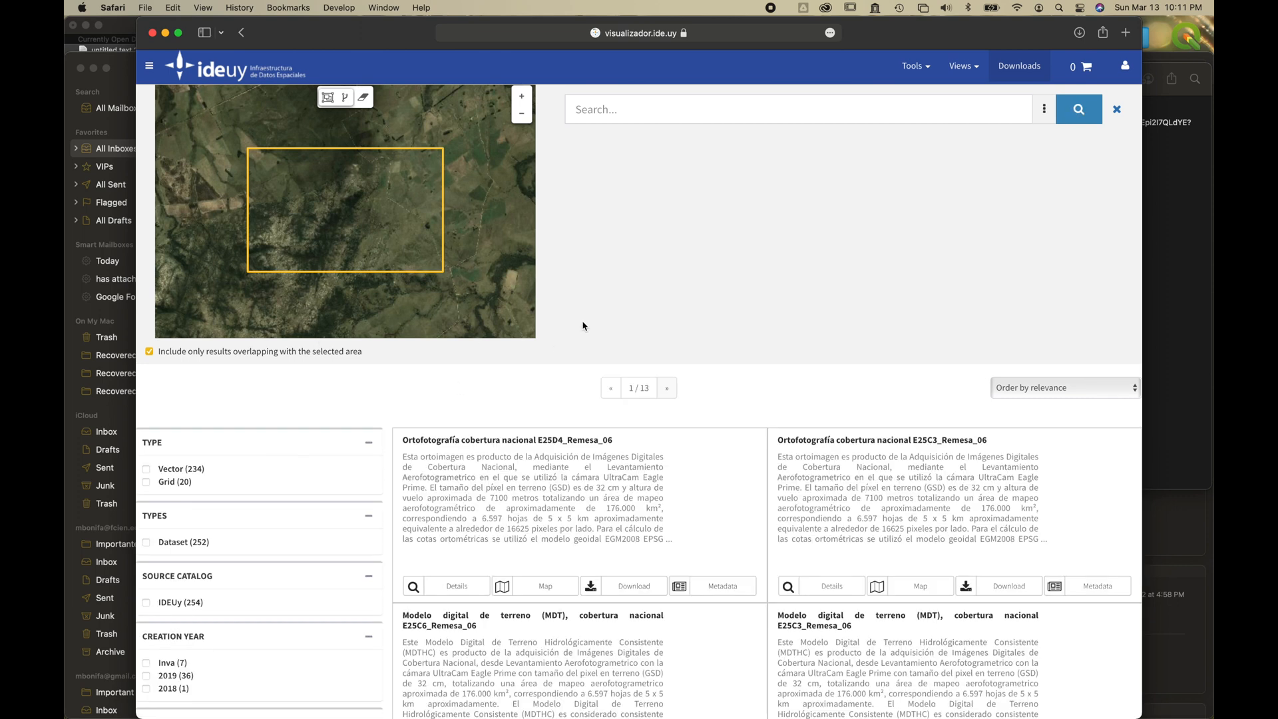
pyautogui.click(772, 113)
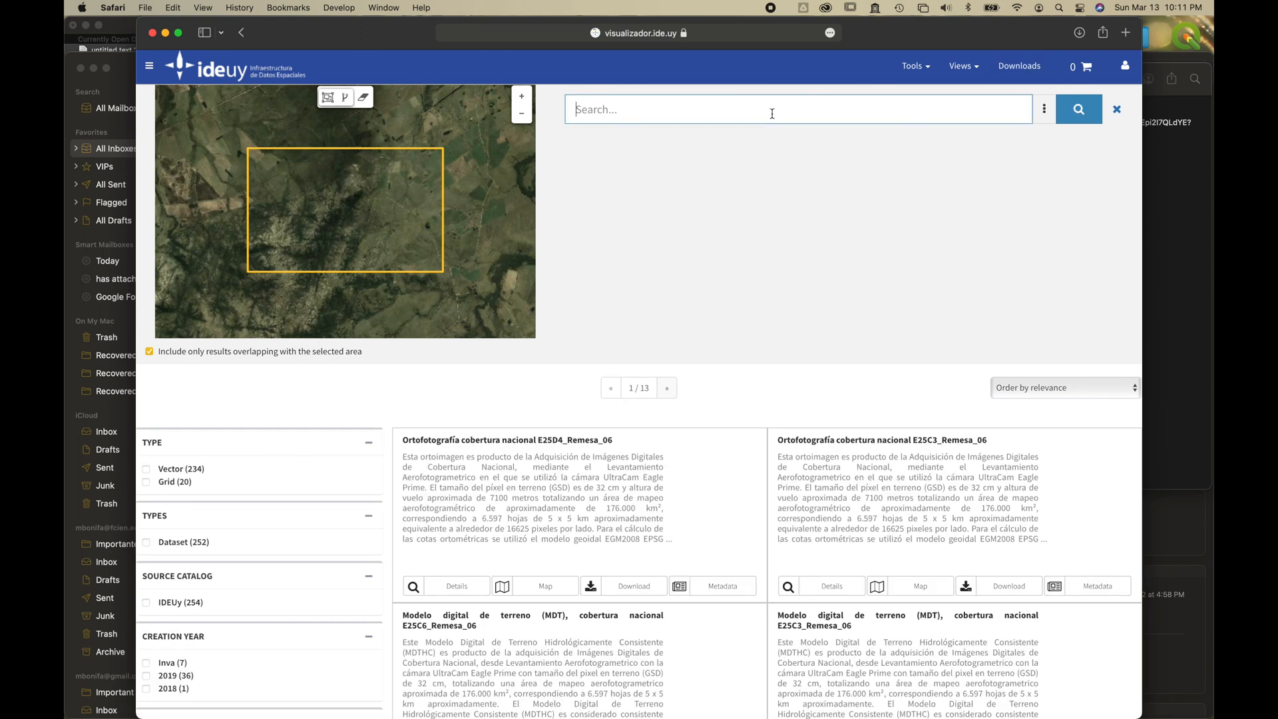
pyautogui.write('1966')
pyautogui.press('Return')
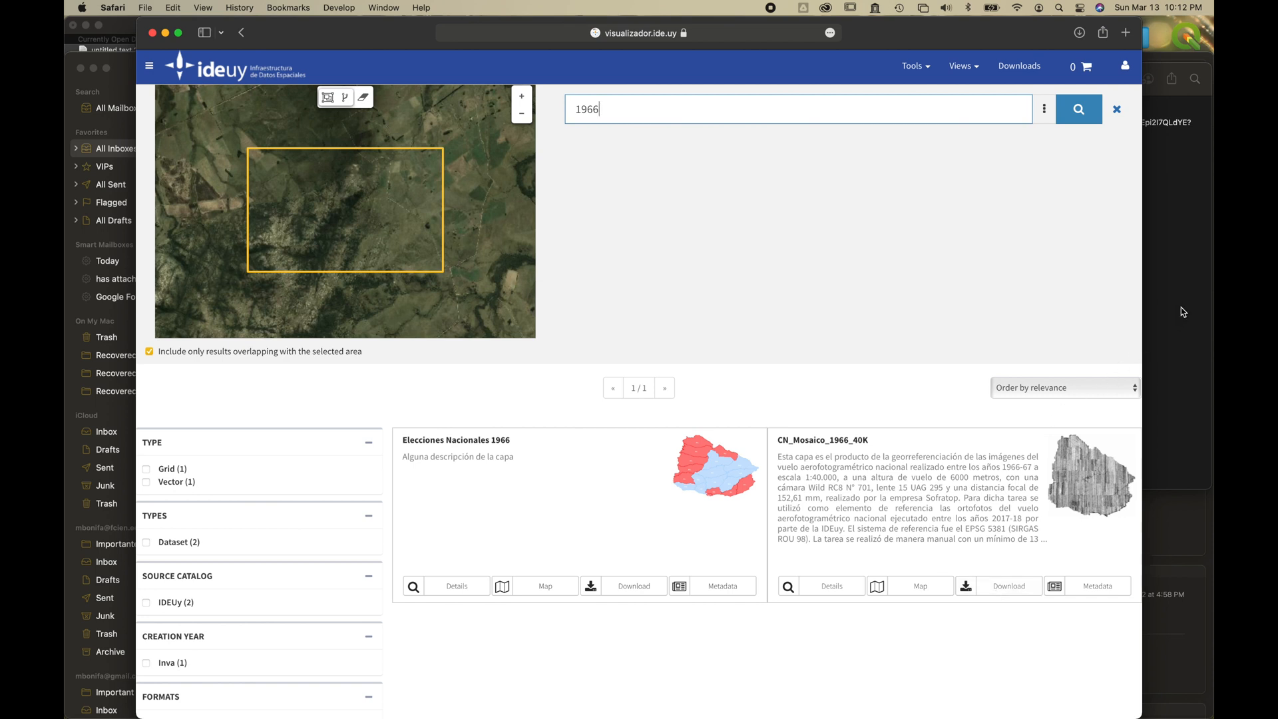
# Switch to QGIS and add the terrain raster E25D1_MDT_Remesa_06.tif from the Downloads folder to the project.
pyautogui.hotkey('ctrl', 'Right')
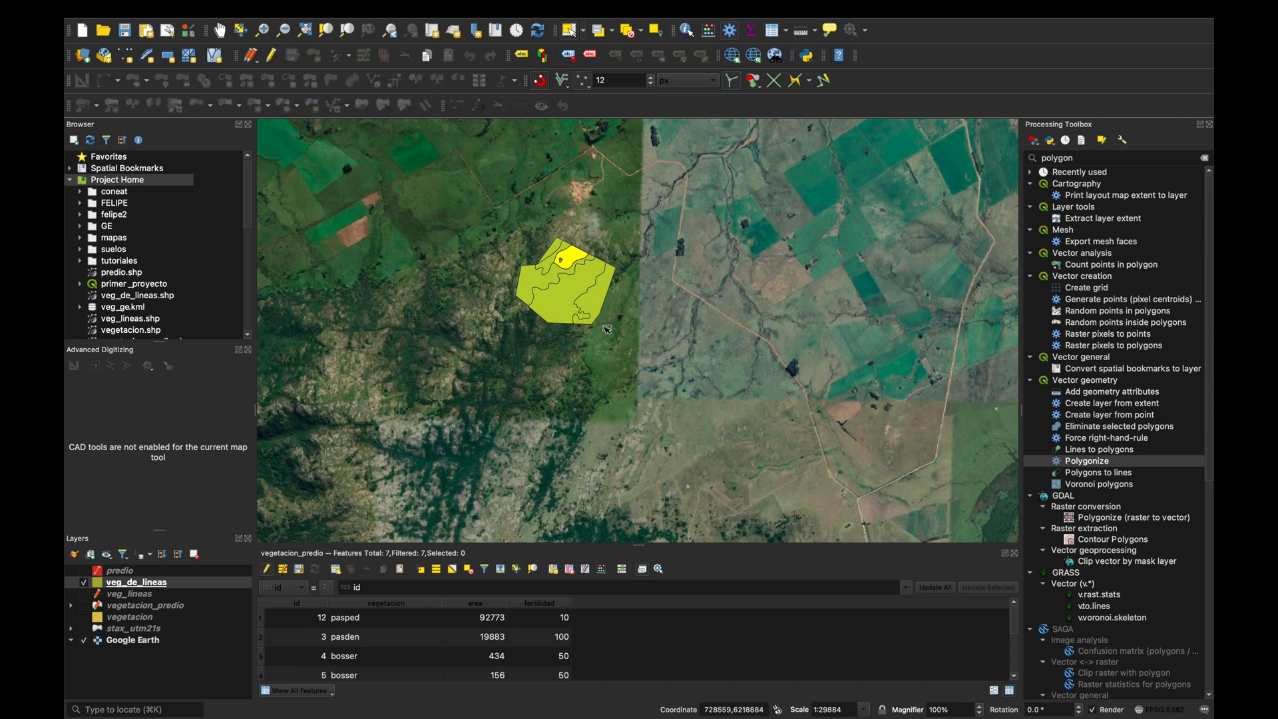
pyautogui.scroll(2, 558, 231)
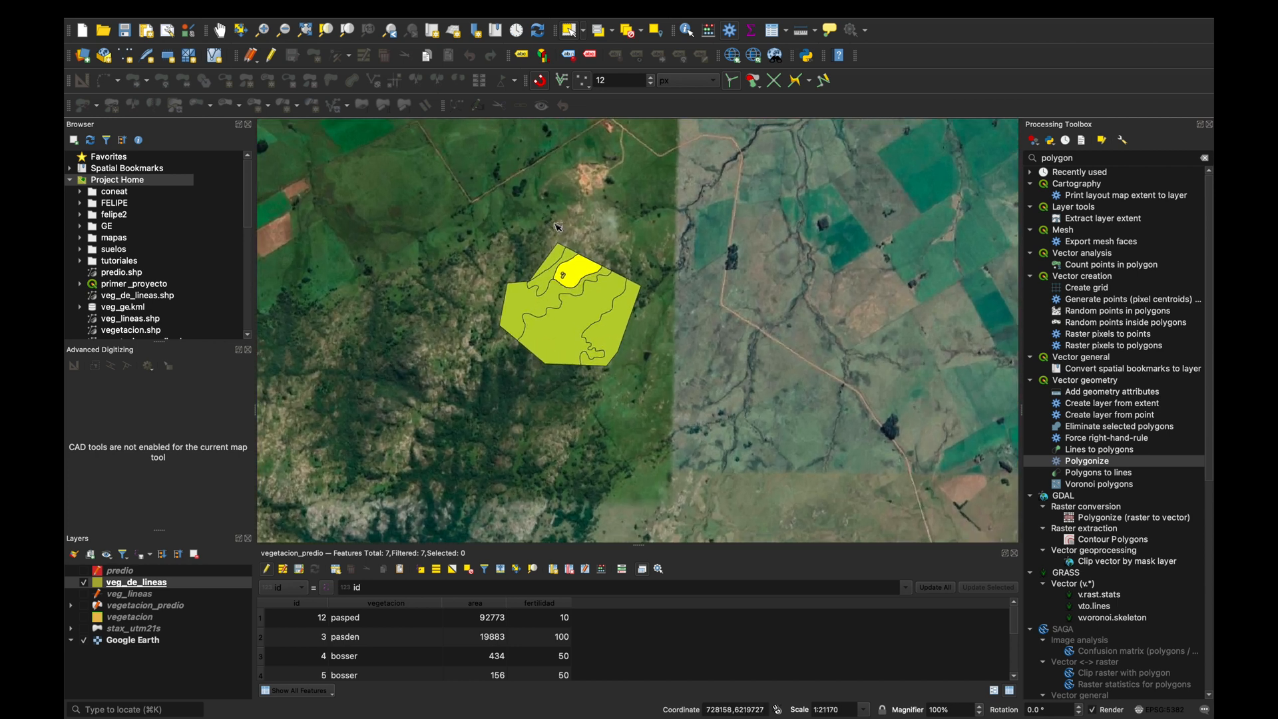
pyautogui.scroll(-1, 558, 231)
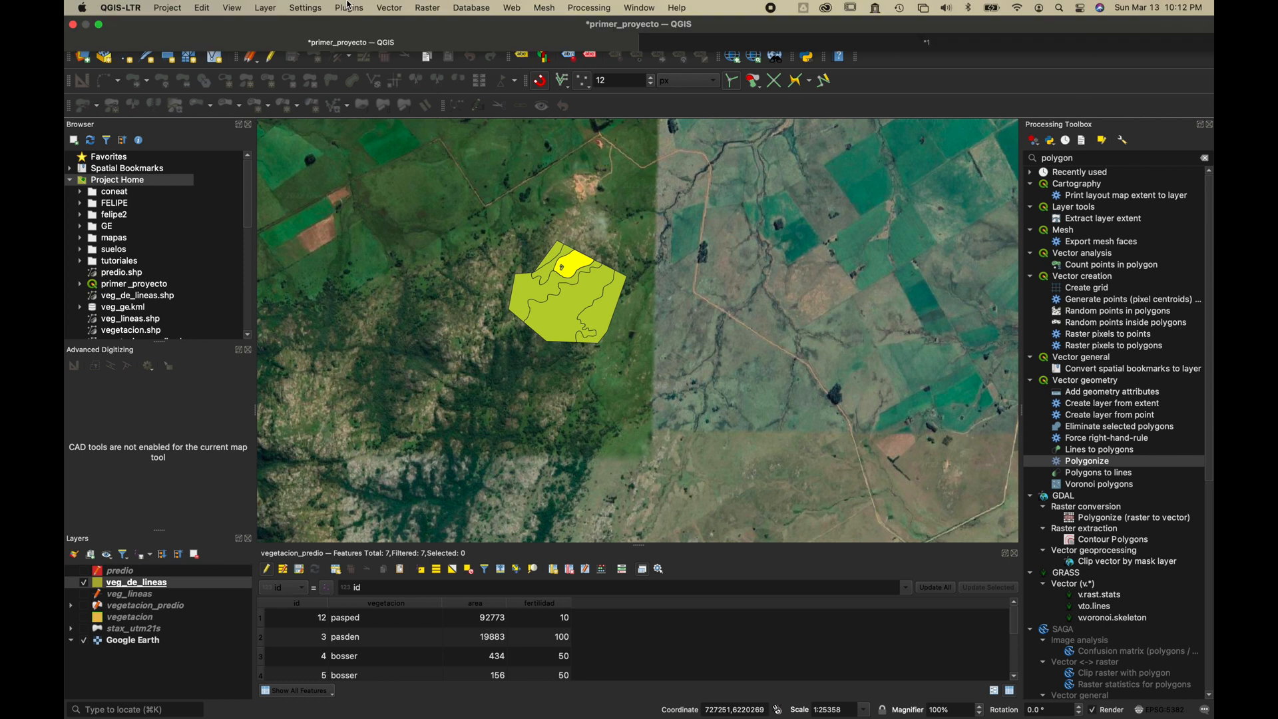
pyautogui.moveTo(407, 5)
pyautogui.click(263, 6)
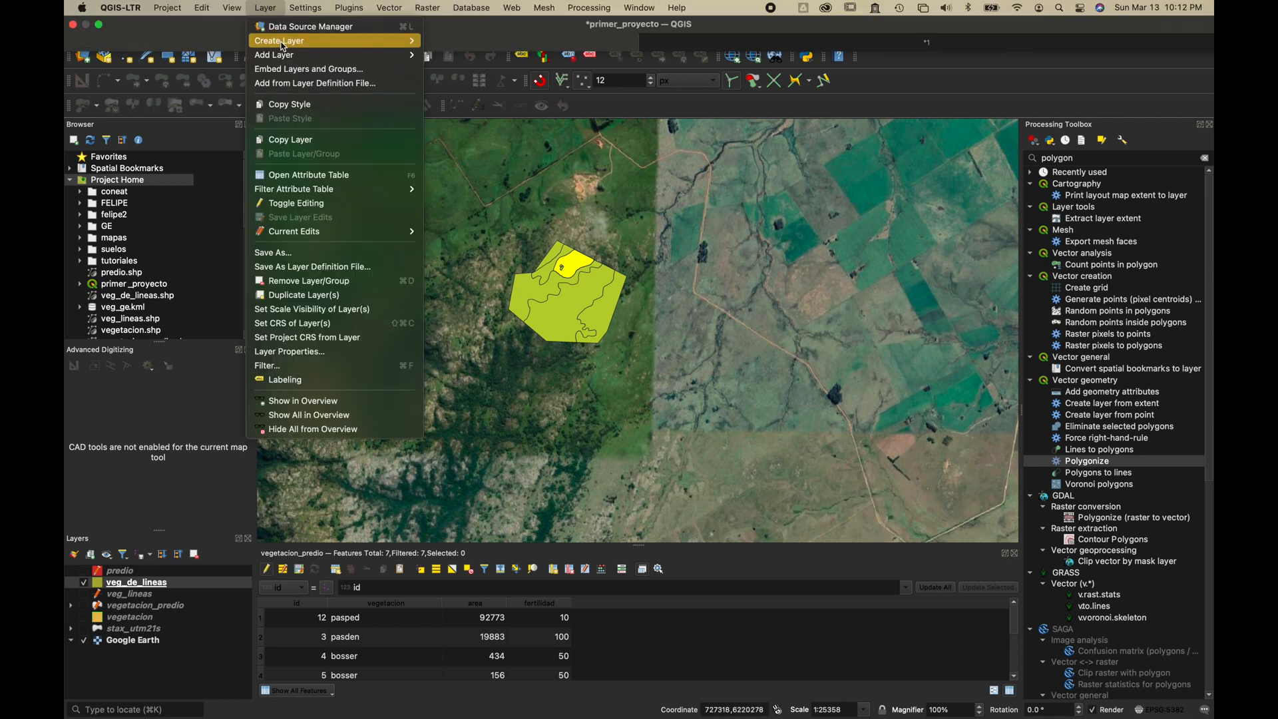
pyautogui.moveTo(283, 54)
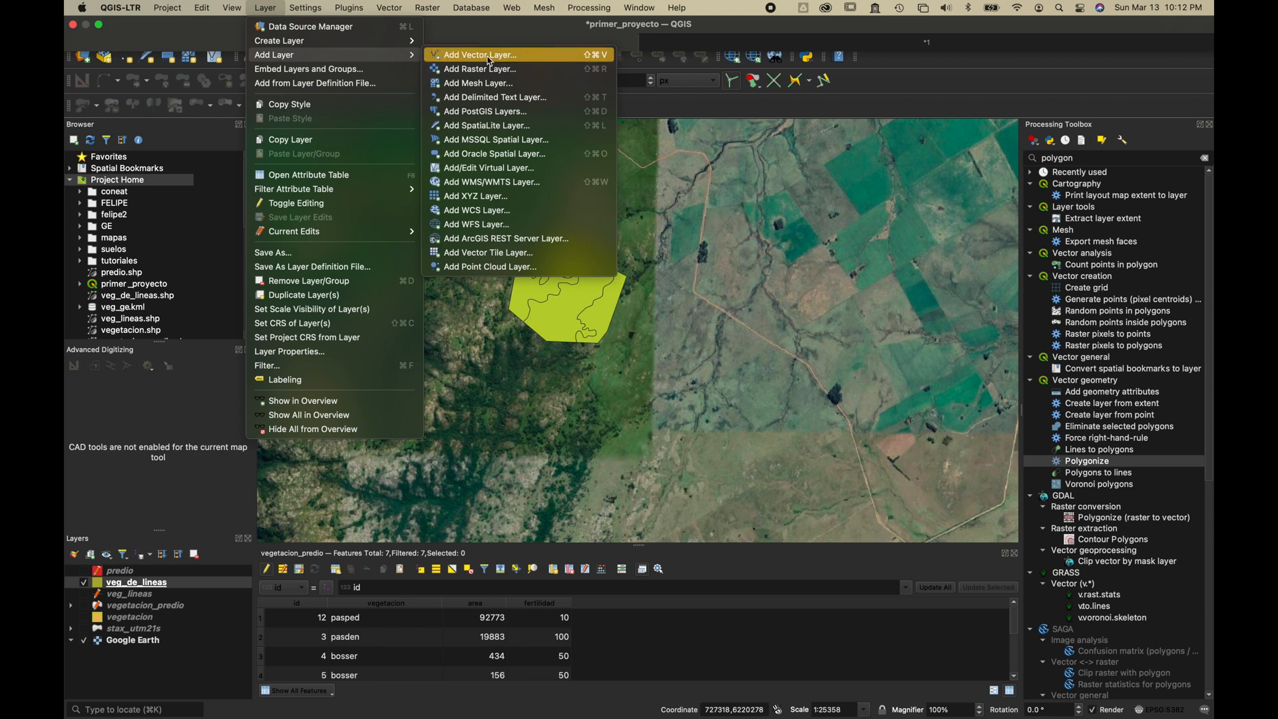
pyautogui.click(501, 70)
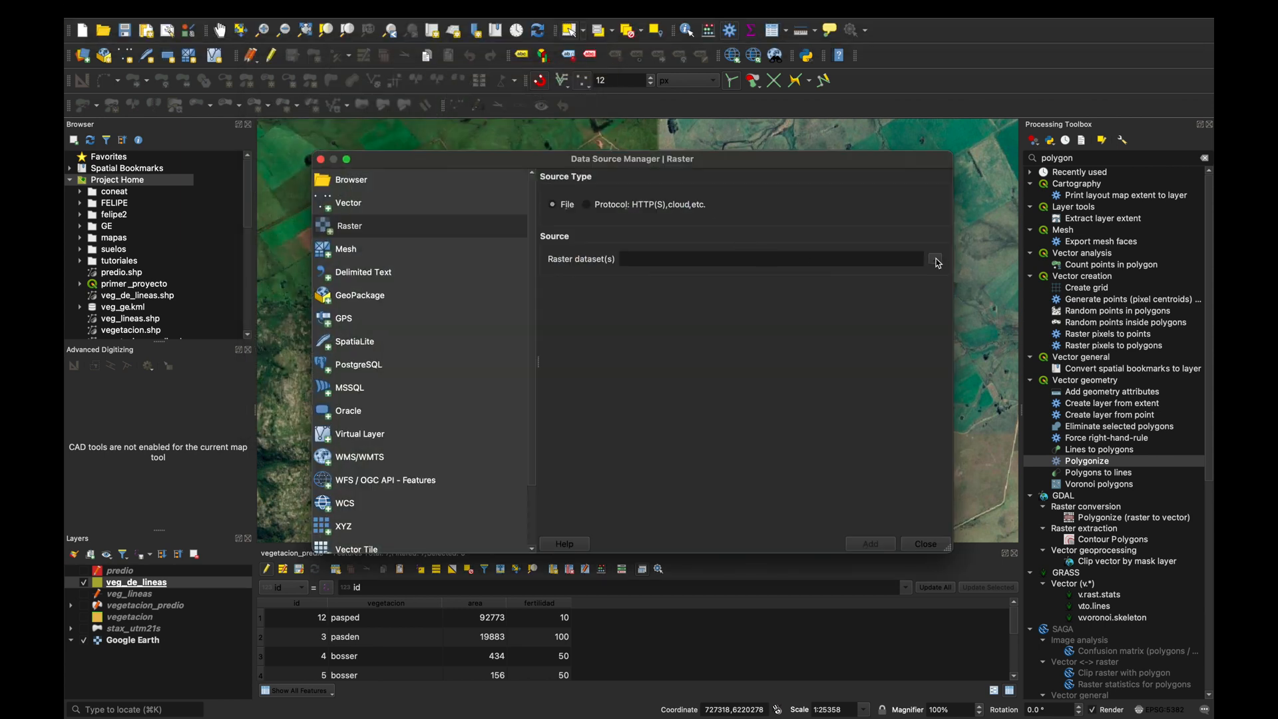
pyautogui.click(935, 261)
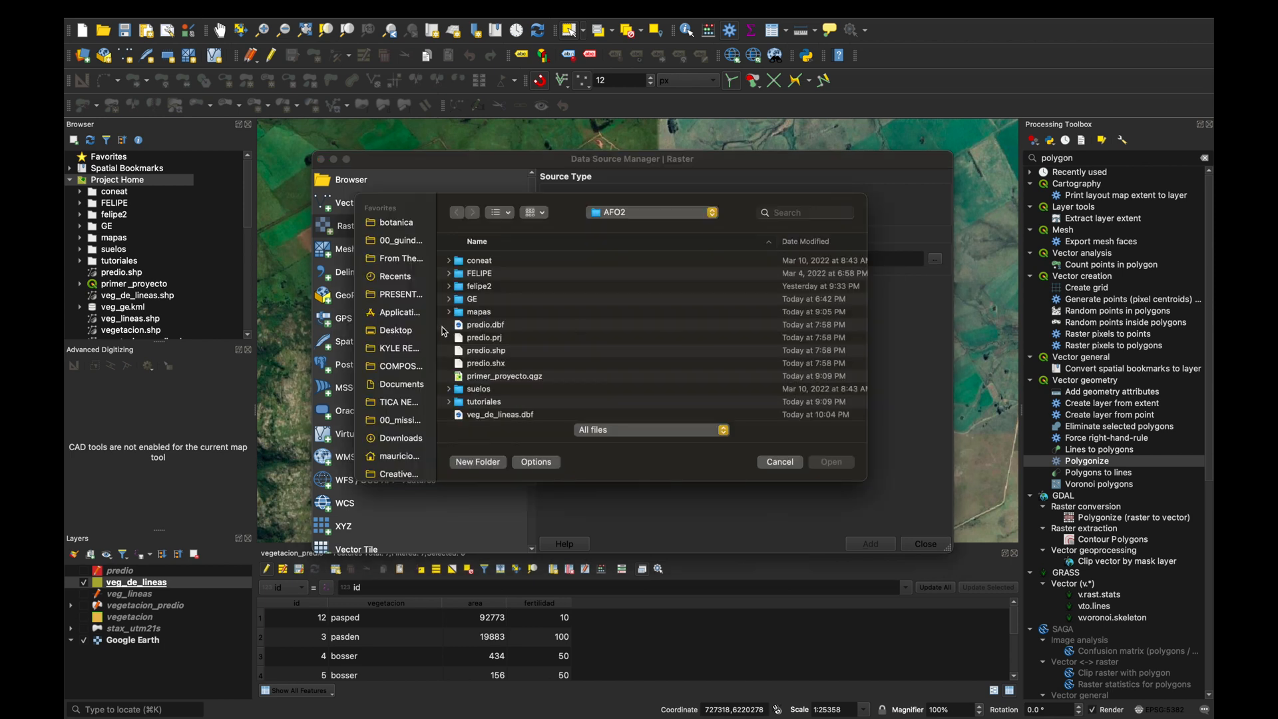
pyautogui.click(403, 439)
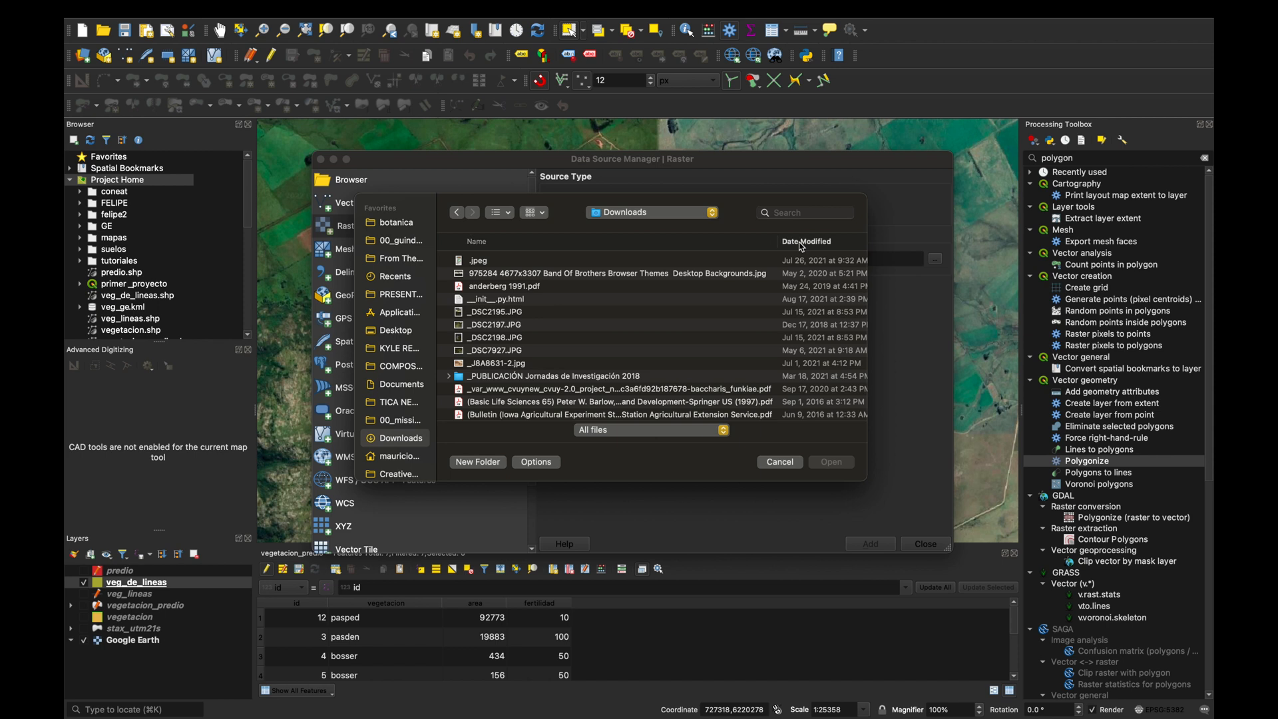
pyautogui.click(802, 245)
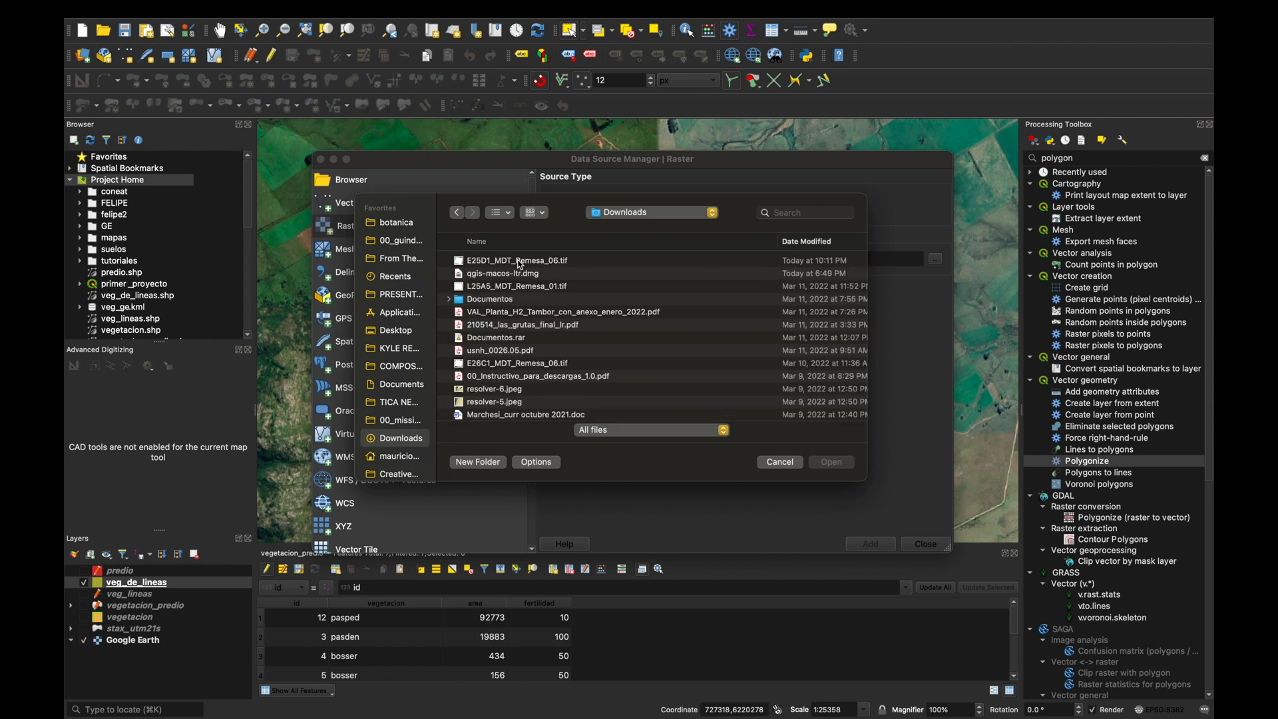
pyautogui.click(521, 263)
pyautogui.click(837, 465)
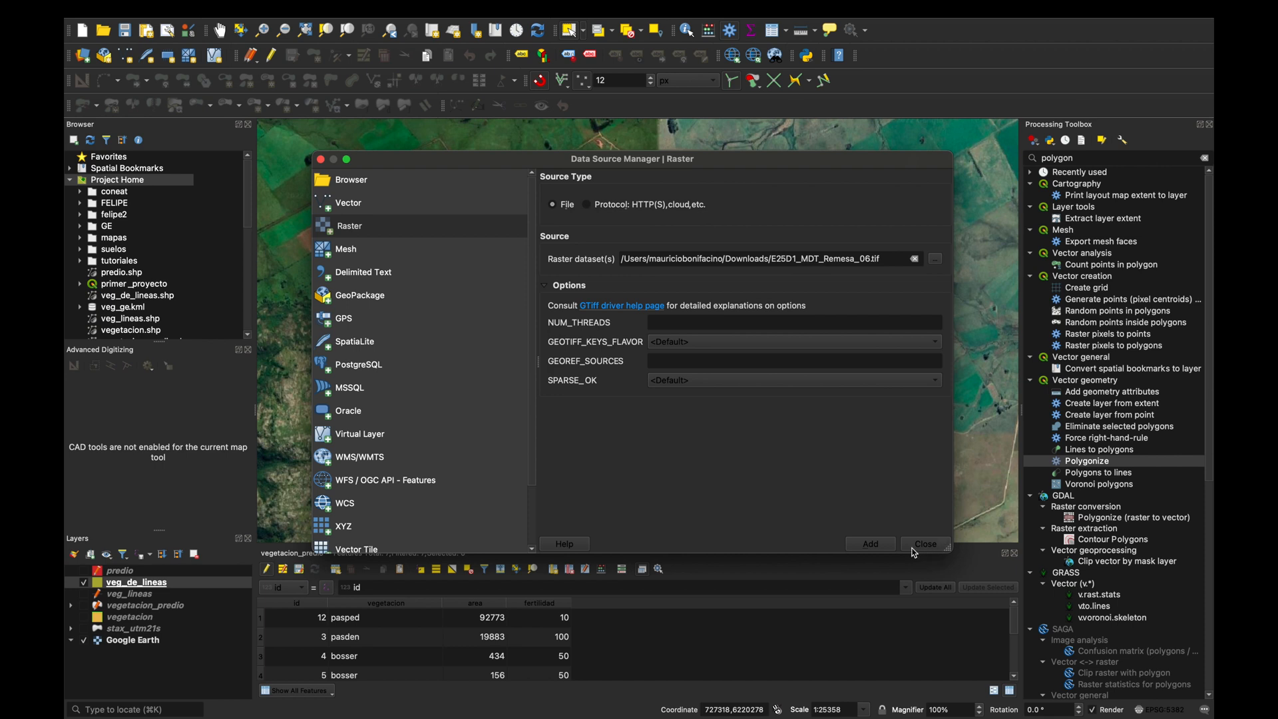
pyautogui.click(871, 545)
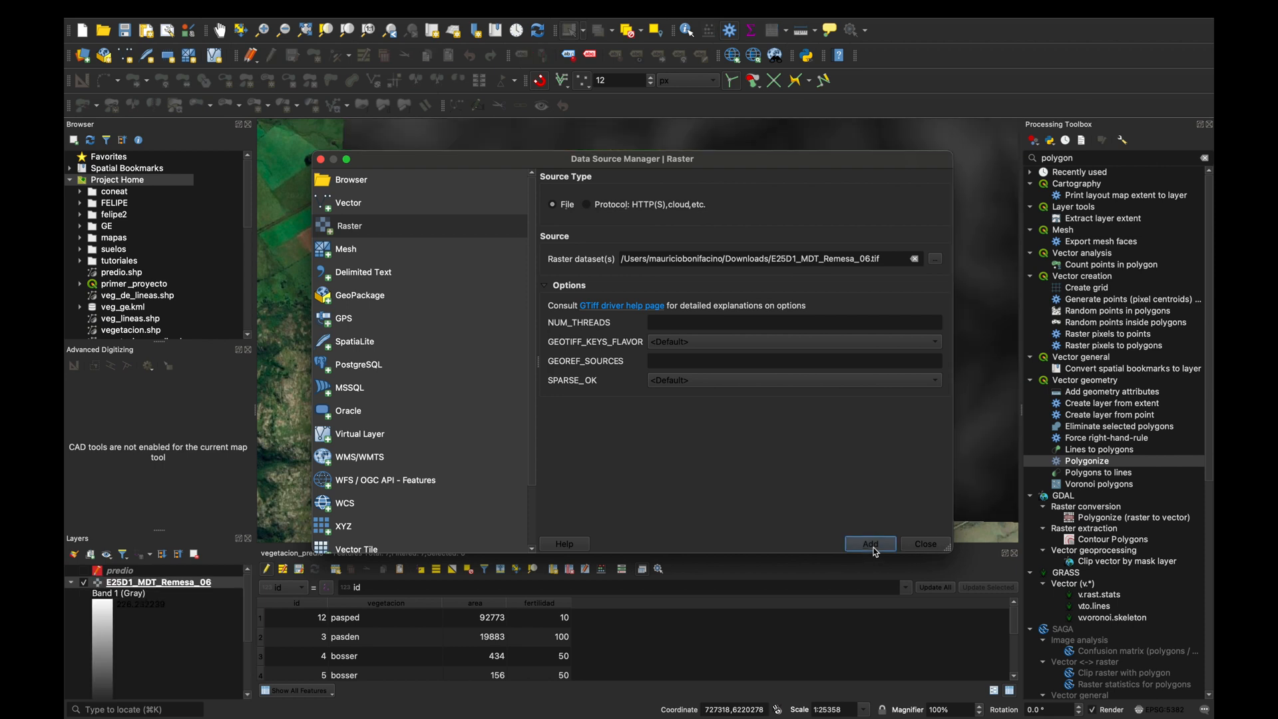
pyautogui.click(926, 545)
# Look over the extent of the terrain raster and collapse the E25D1_MDT_Remesa_06 layer's legend.
pyautogui.scroll(-1, 871, 411)
pyautogui.scroll(-6, 872, 411)
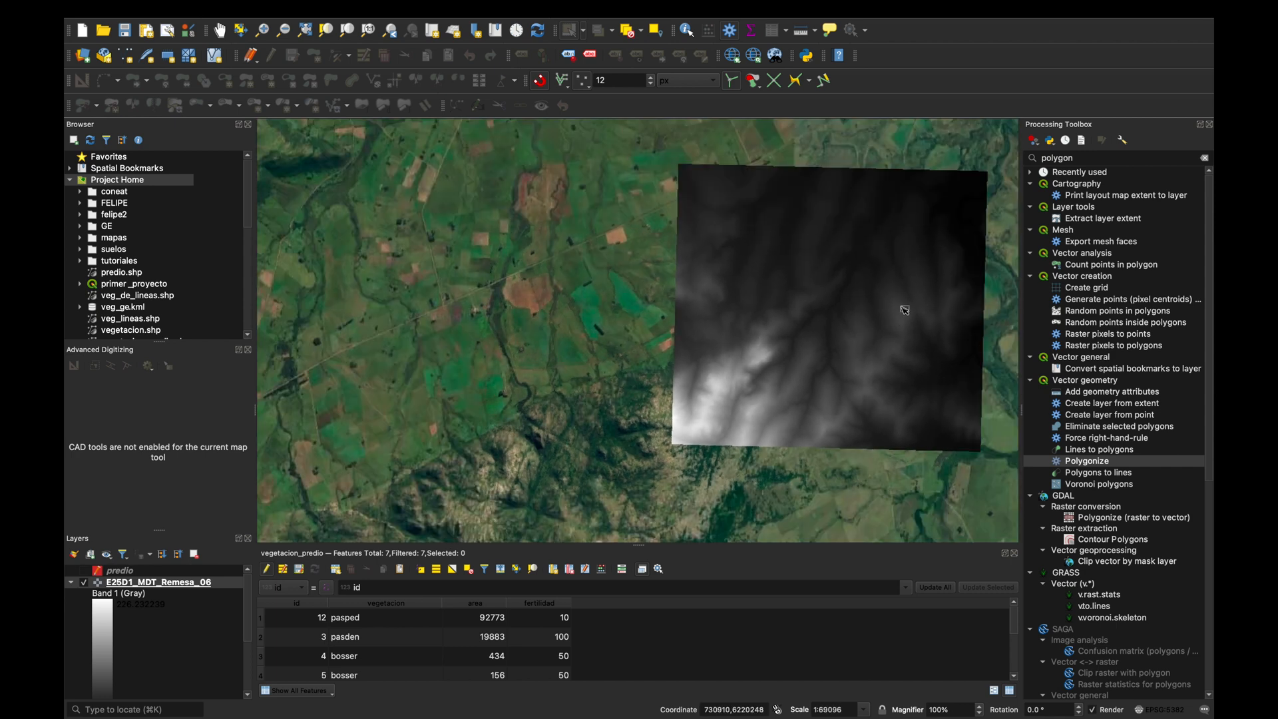
pyautogui.scroll(2, 902, 303)
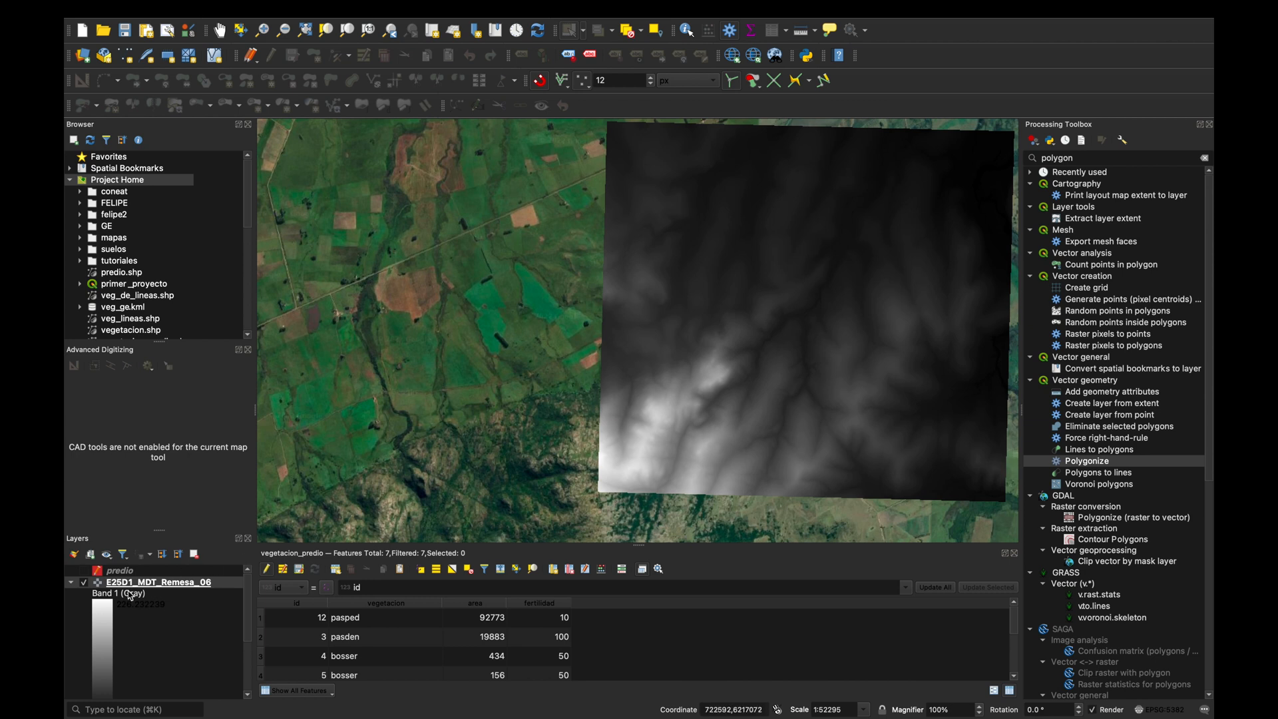
pyautogui.click(71, 584)
# Set up a raster Contour extraction with E25D1_MDT_Remesa_06 as the input layer.
pyautogui.moveTo(415, 6)
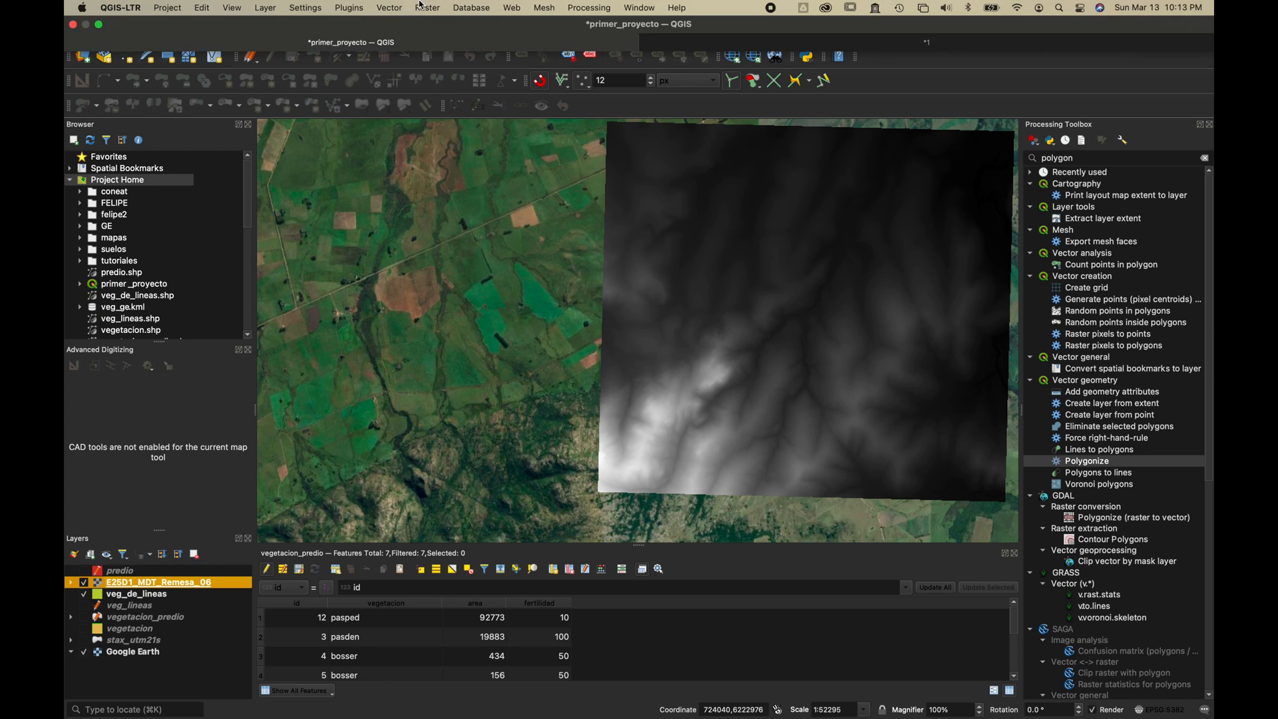
pyautogui.click(425, 7)
pyautogui.moveTo(470, 111)
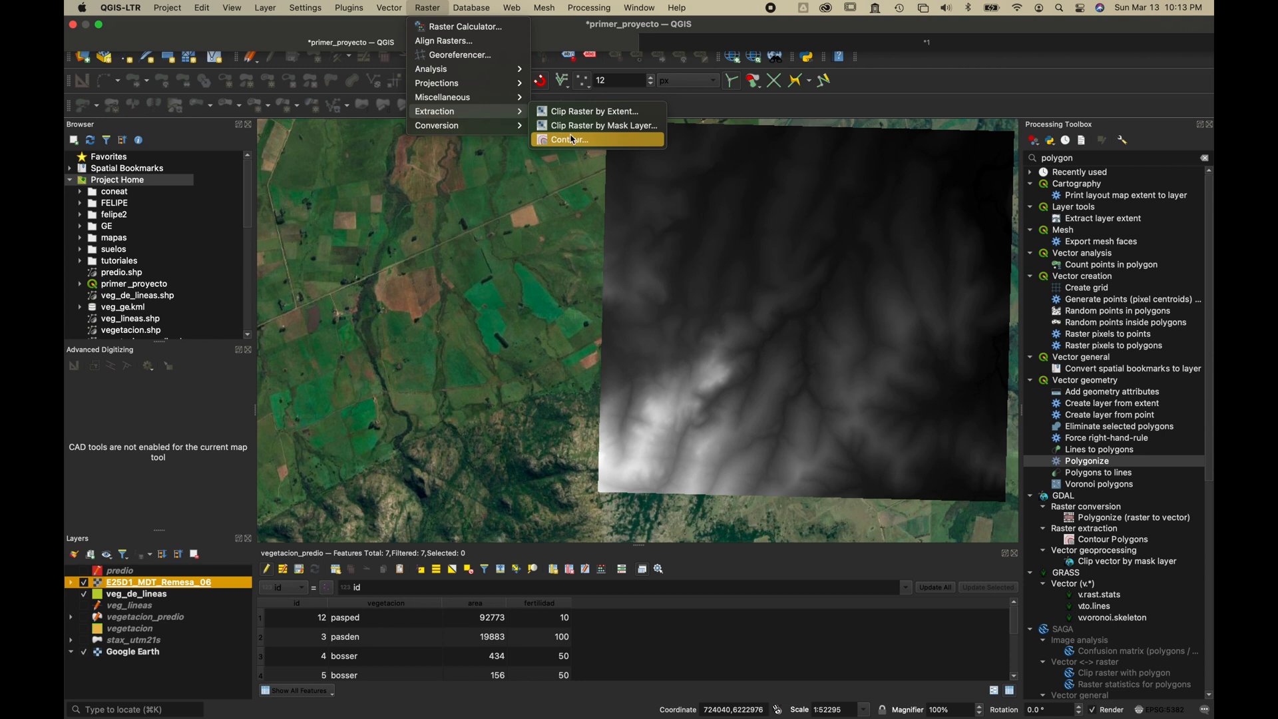
pyautogui.click(571, 142)
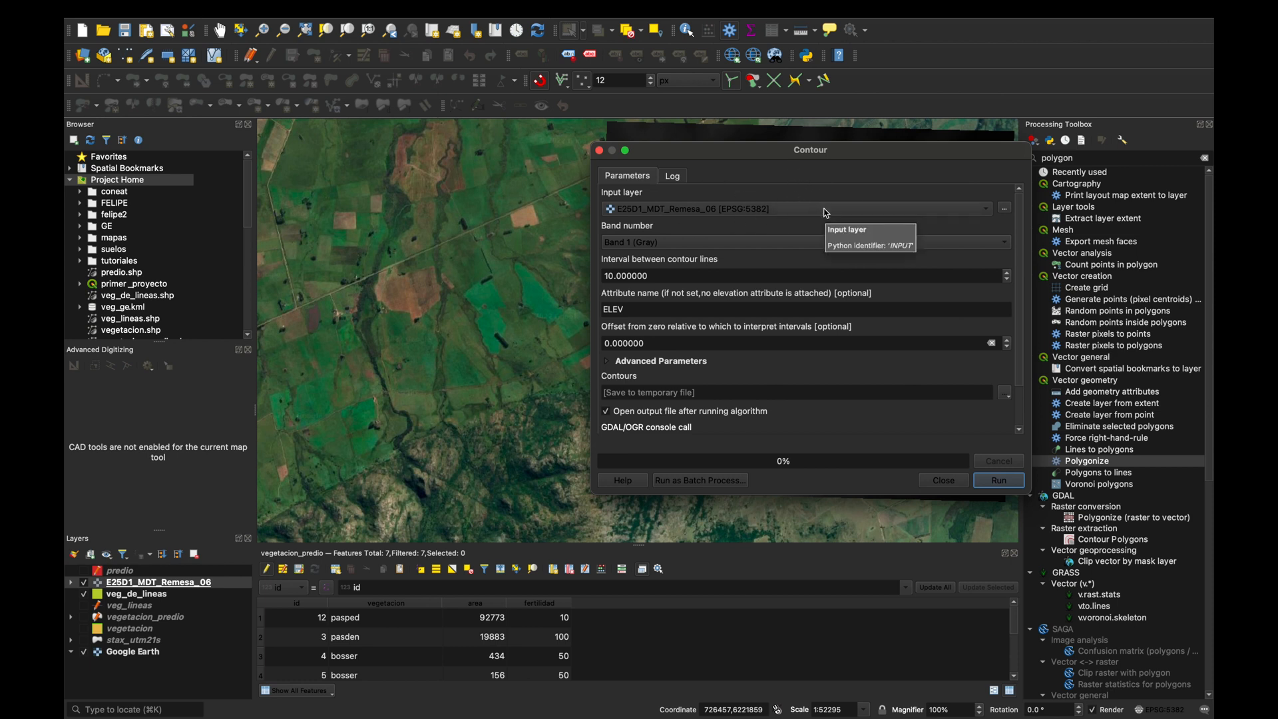
pyautogui.click(825, 210)
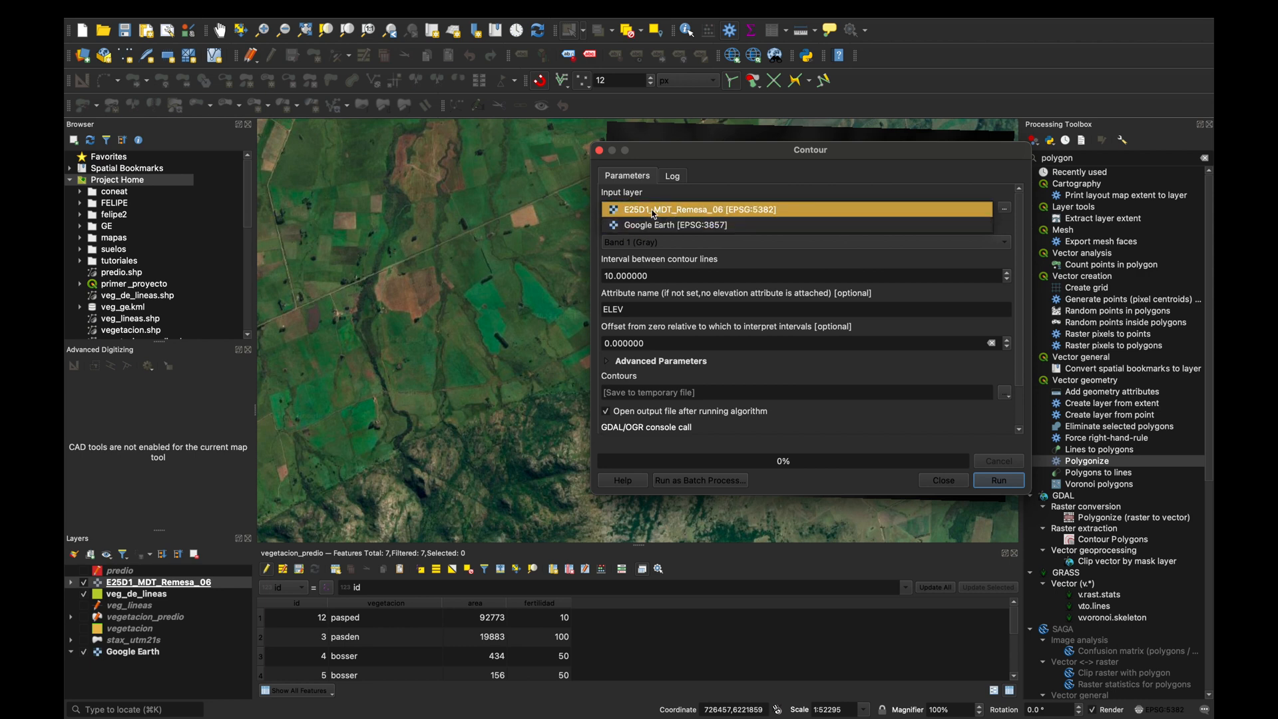
pyautogui.click(654, 212)
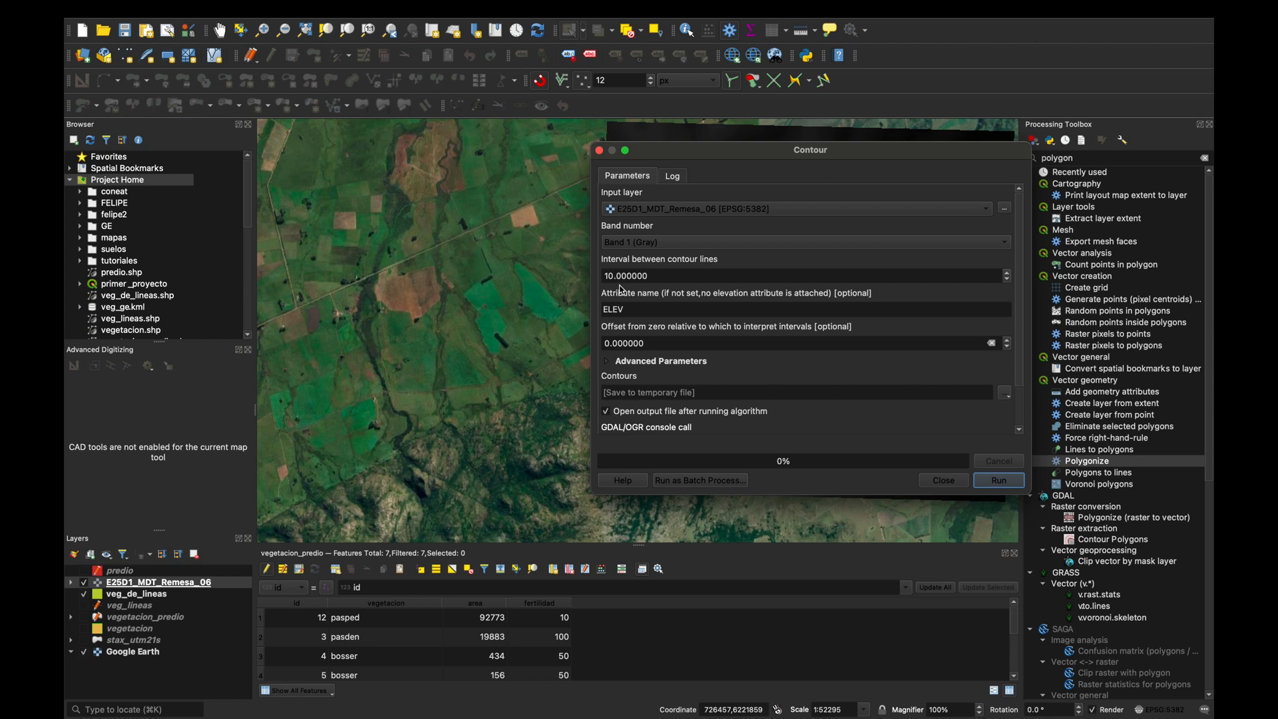
# Generate the contours at an interval of 10, saving them as the shapefile curvas_de_nivel in the AFO2 folder.
pyautogui.scroll(-3, 655, 378)
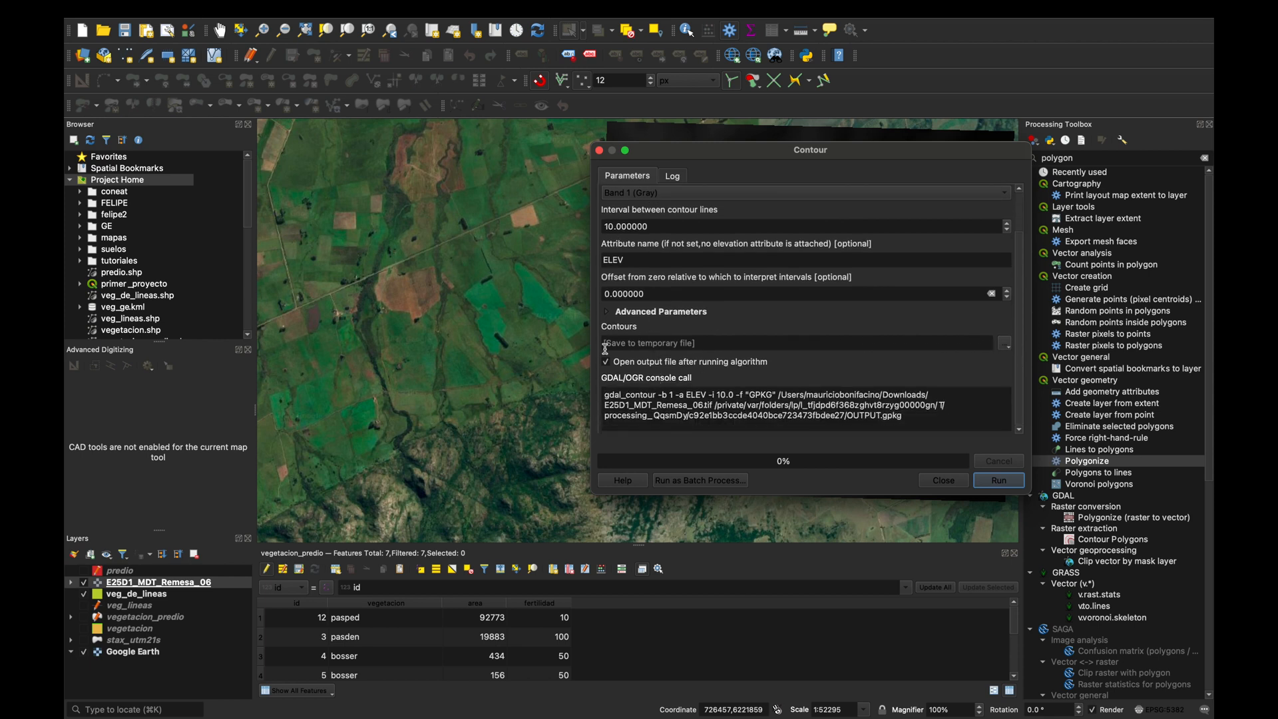
pyautogui.click(1001, 348)
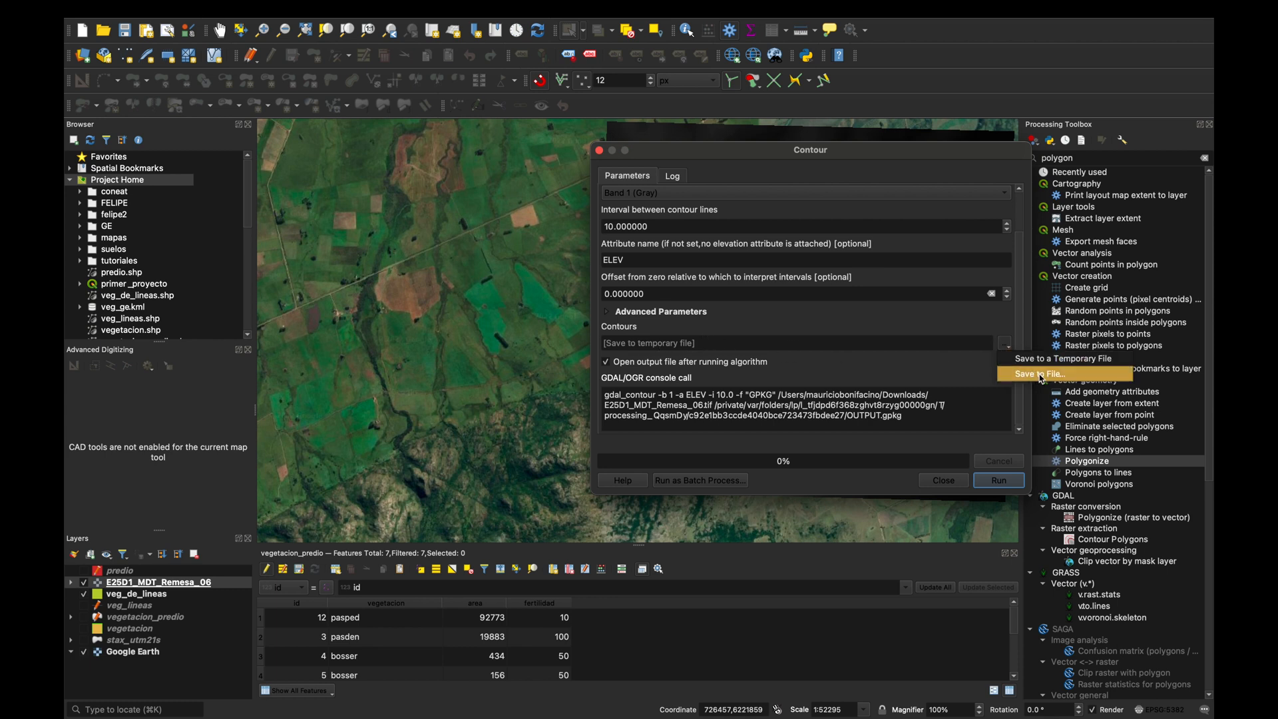
pyautogui.click(1042, 376)
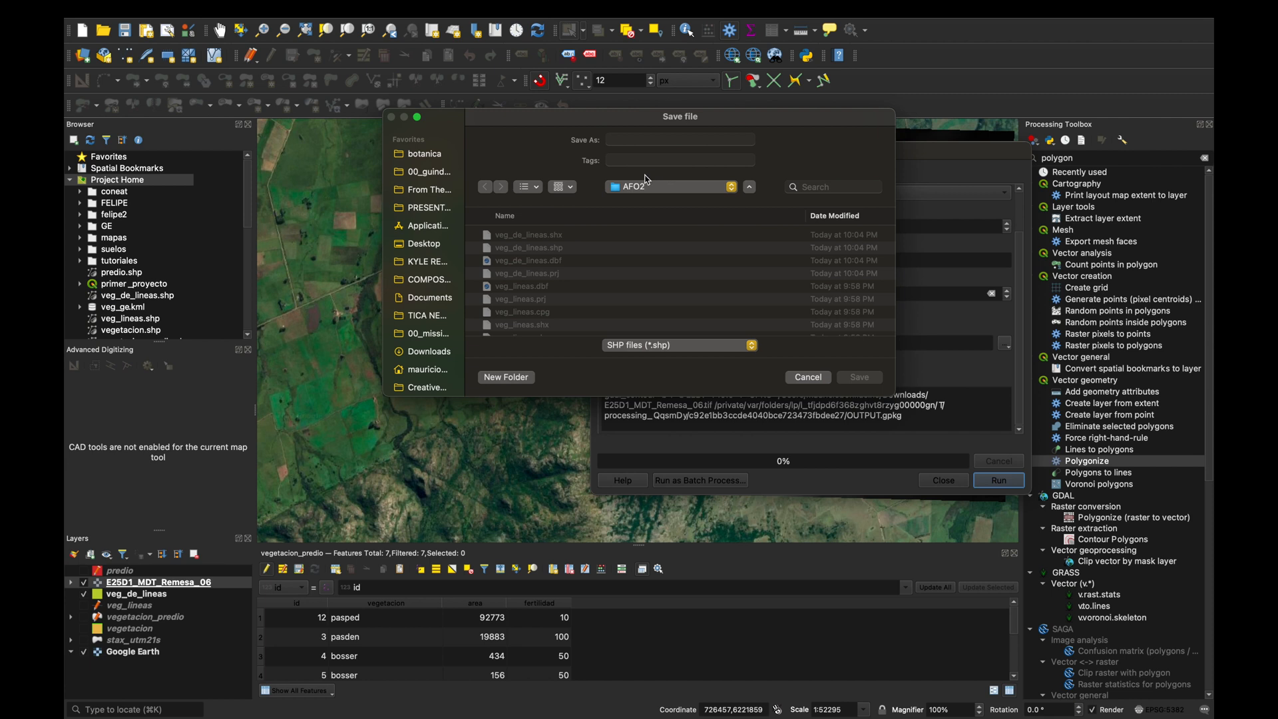
pyautogui.click(653, 139)
pyautogui.write('curvas_de_nivel')
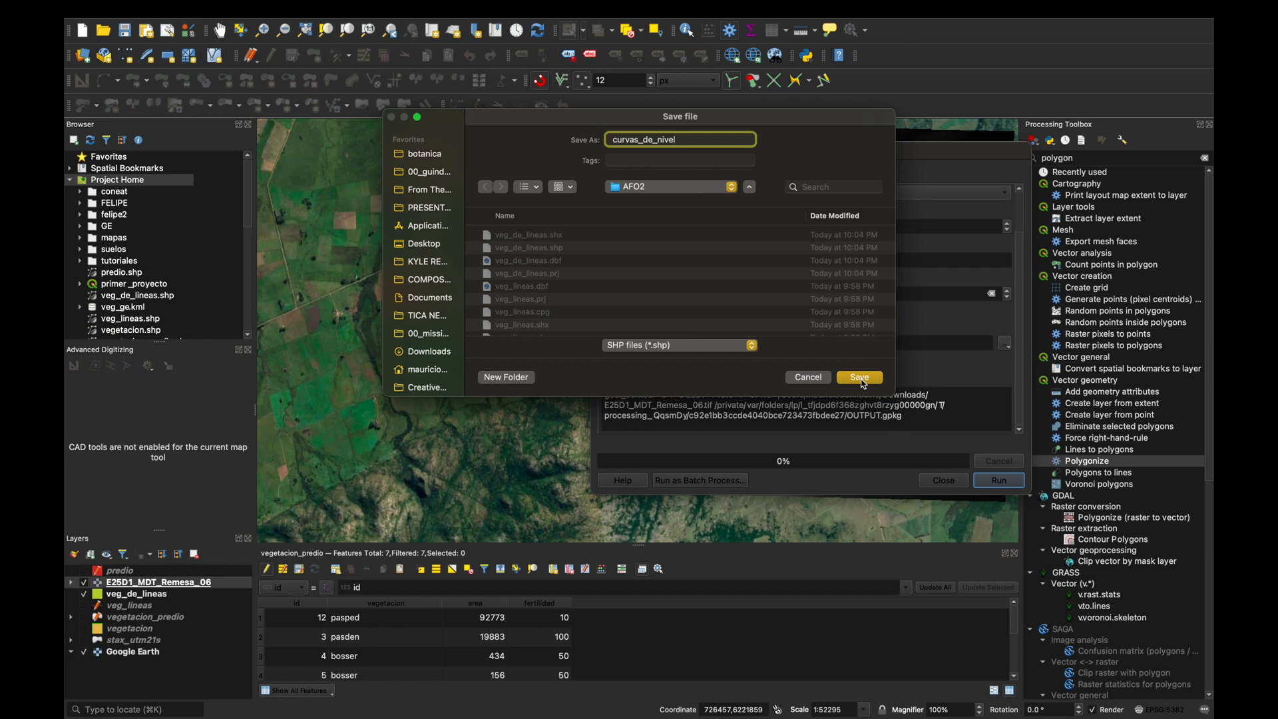
pyautogui.click(860, 378)
pyautogui.click(1000, 480)
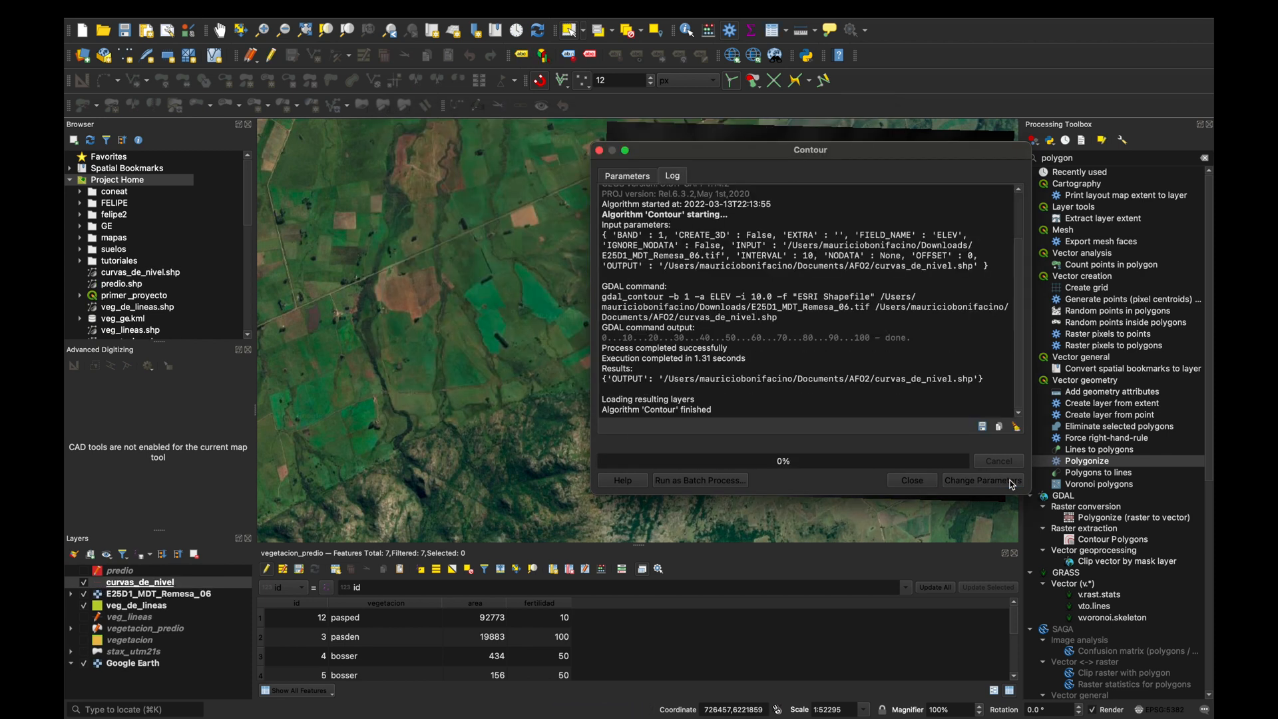
pyautogui.click(918, 482)
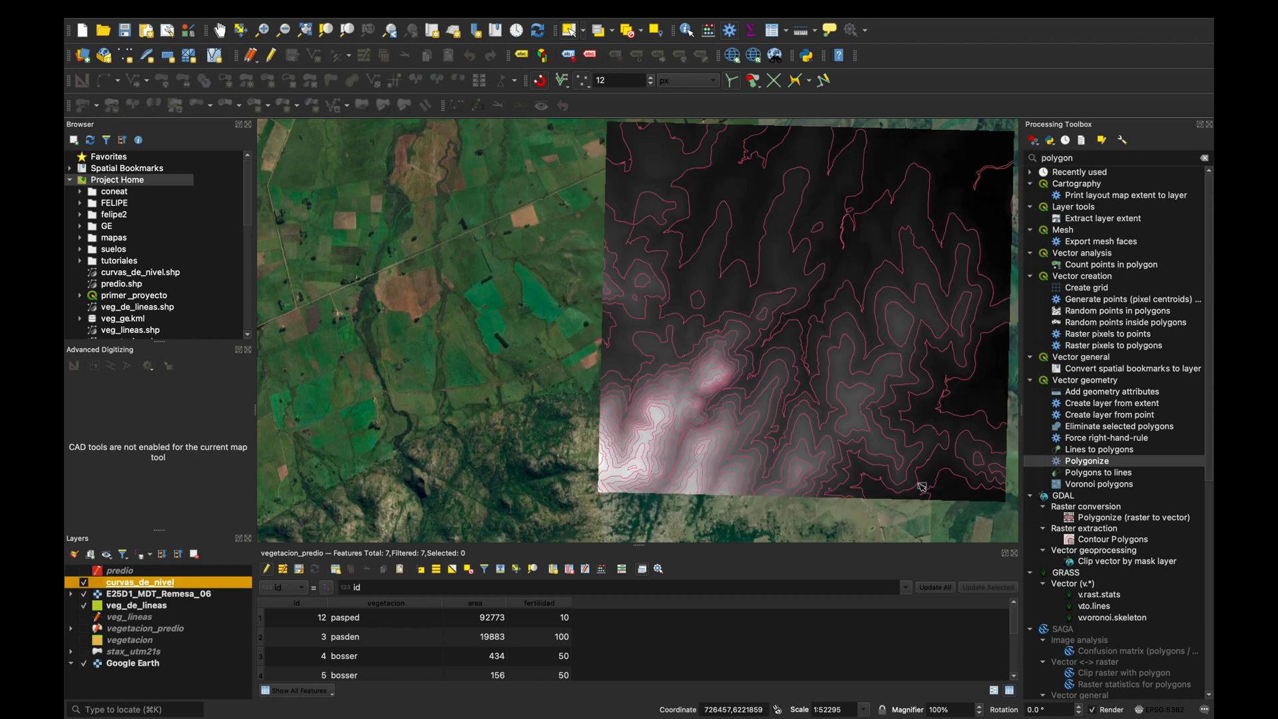
# Hide the E25D1_MDT_Remesa_06 layer and examine the contour lines over the veg_de_lineas polygons.
pyautogui.scroll(-2, 876, 371)
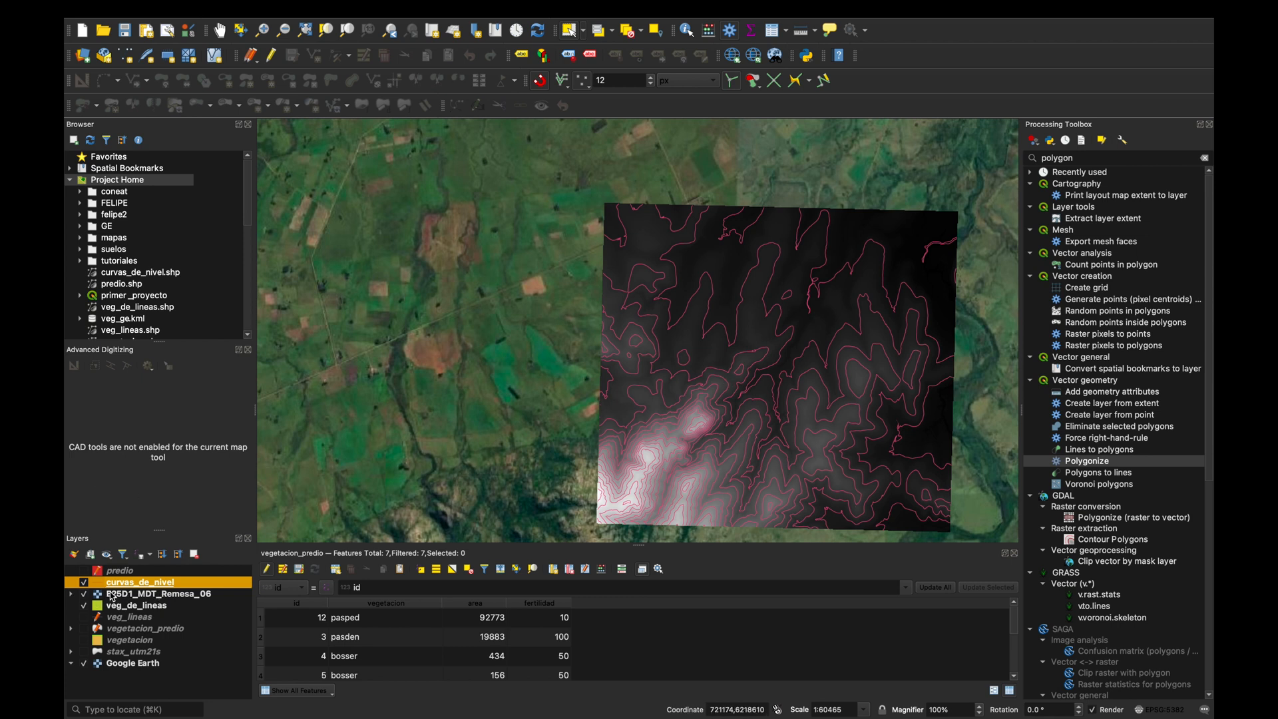
pyautogui.click(84, 595)
pyautogui.click(83, 606)
pyautogui.scroll(5, 726, 452)
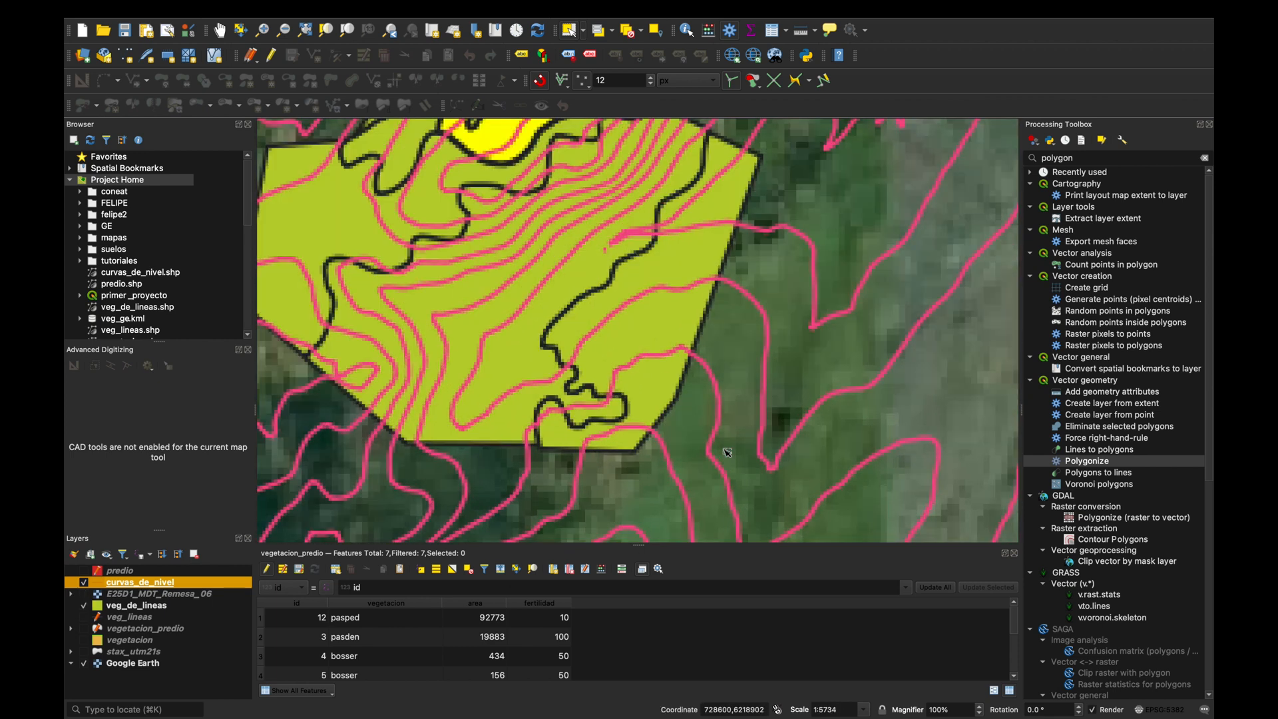
pyautogui.scroll(-3, 727, 452)
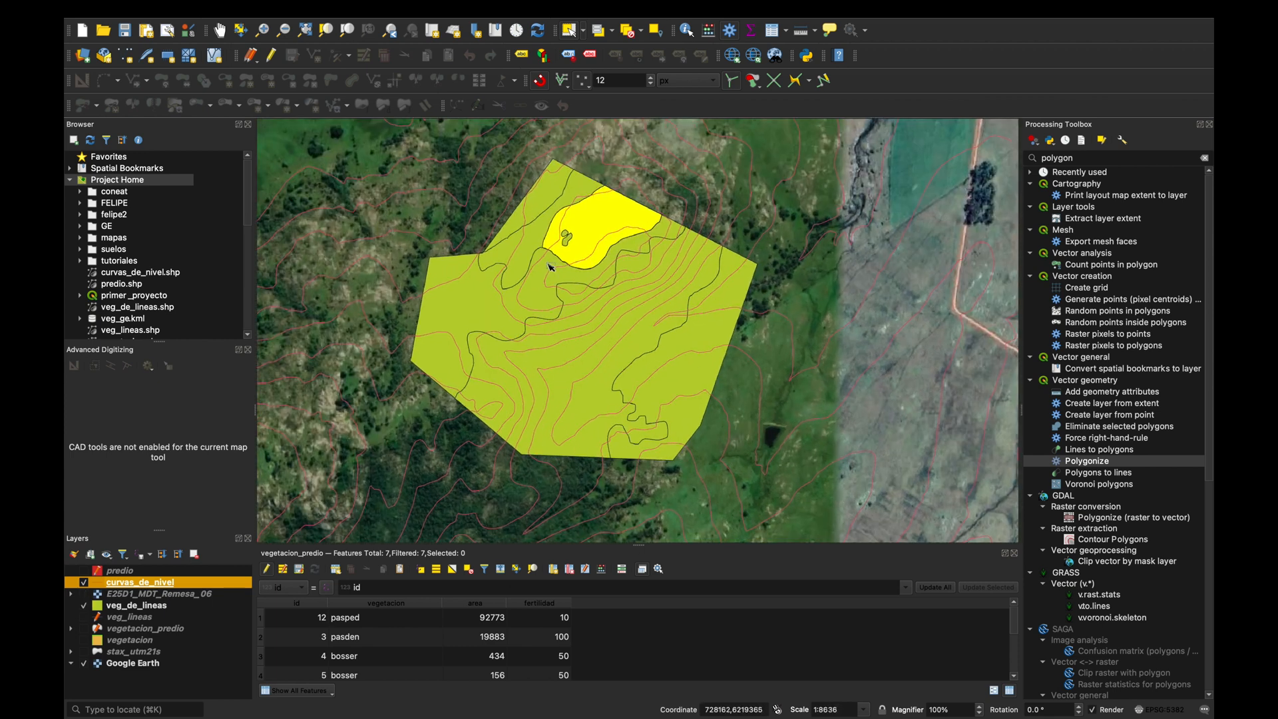
pyautogui.scroll(3, 550, 267)
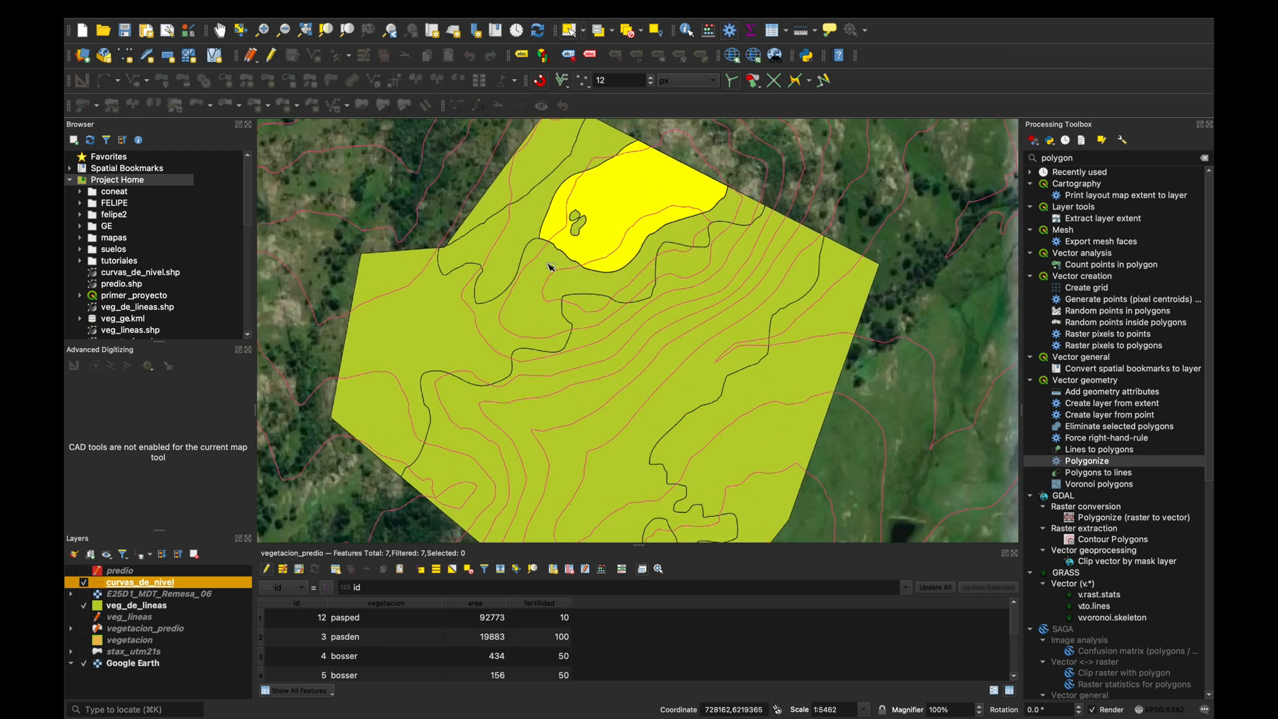
pyautogui.scroll(-3, 550, 267)
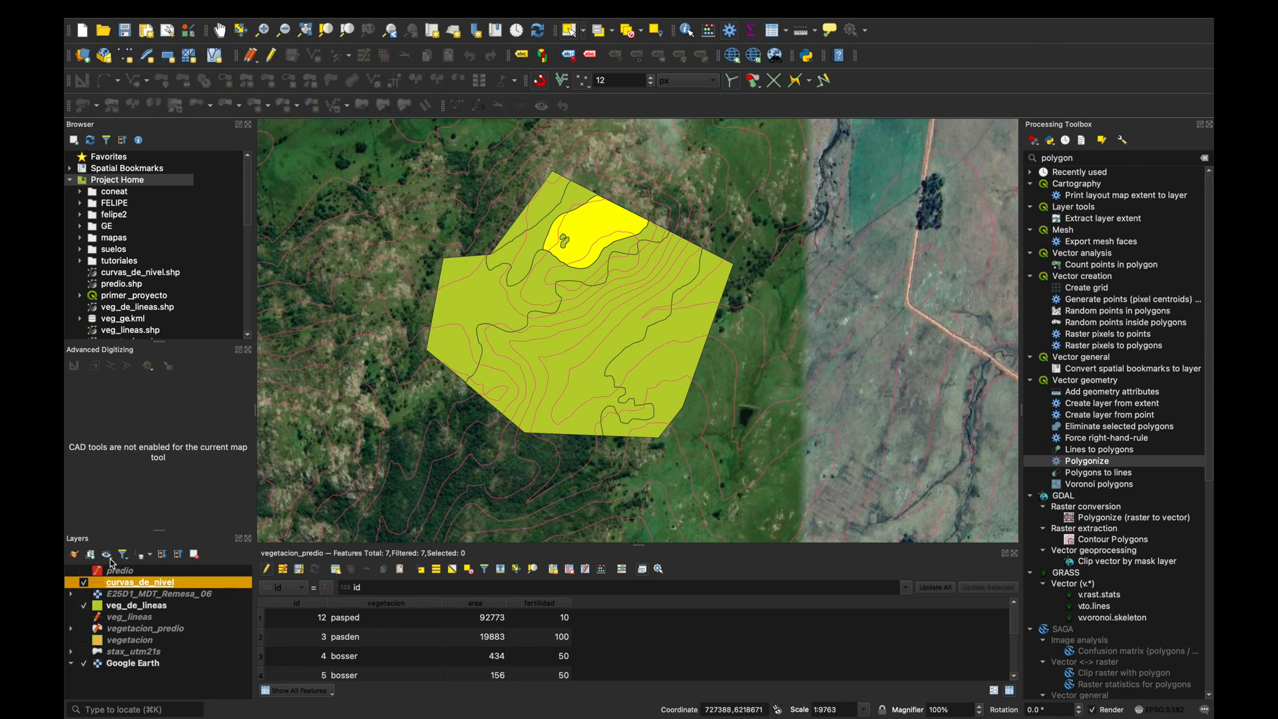
# Show the predio layer and set up a vector Clip with curvas_de_nivel as input and predio as overlay.
pyautogui.click(84, 571)
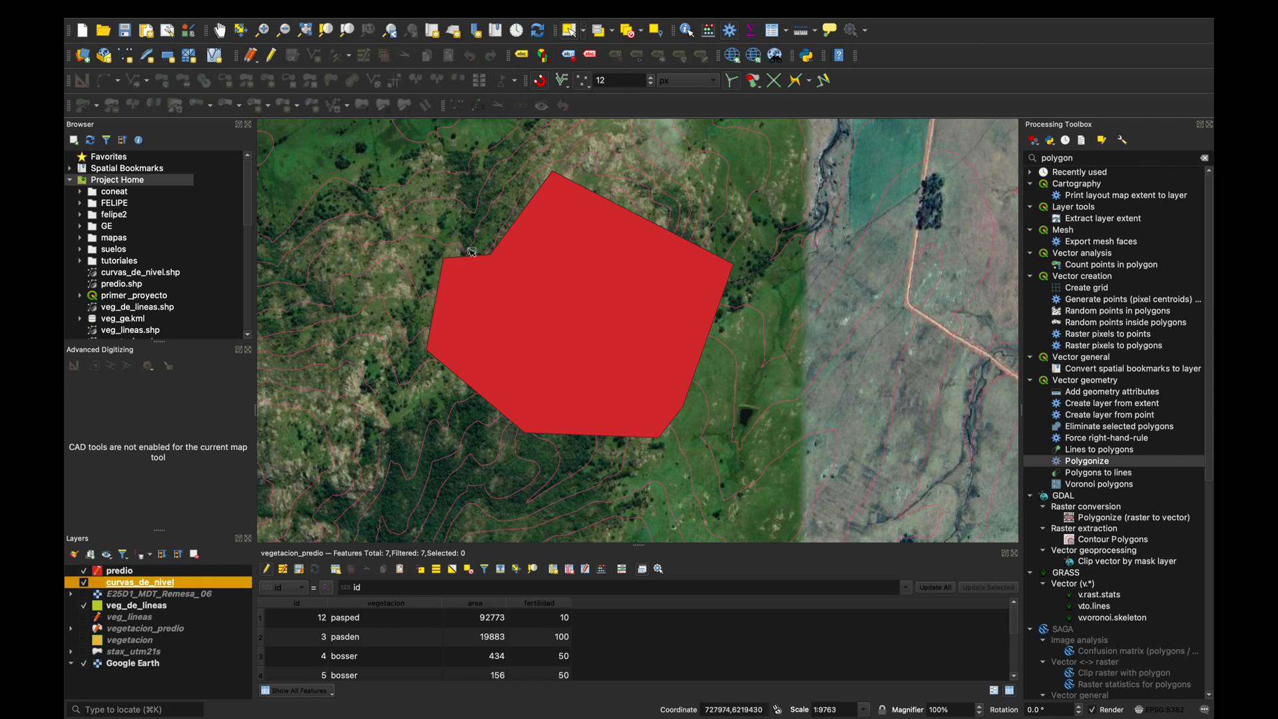
pyautogui.moveTo(410, 8)
pyautogui.click(399, 8)
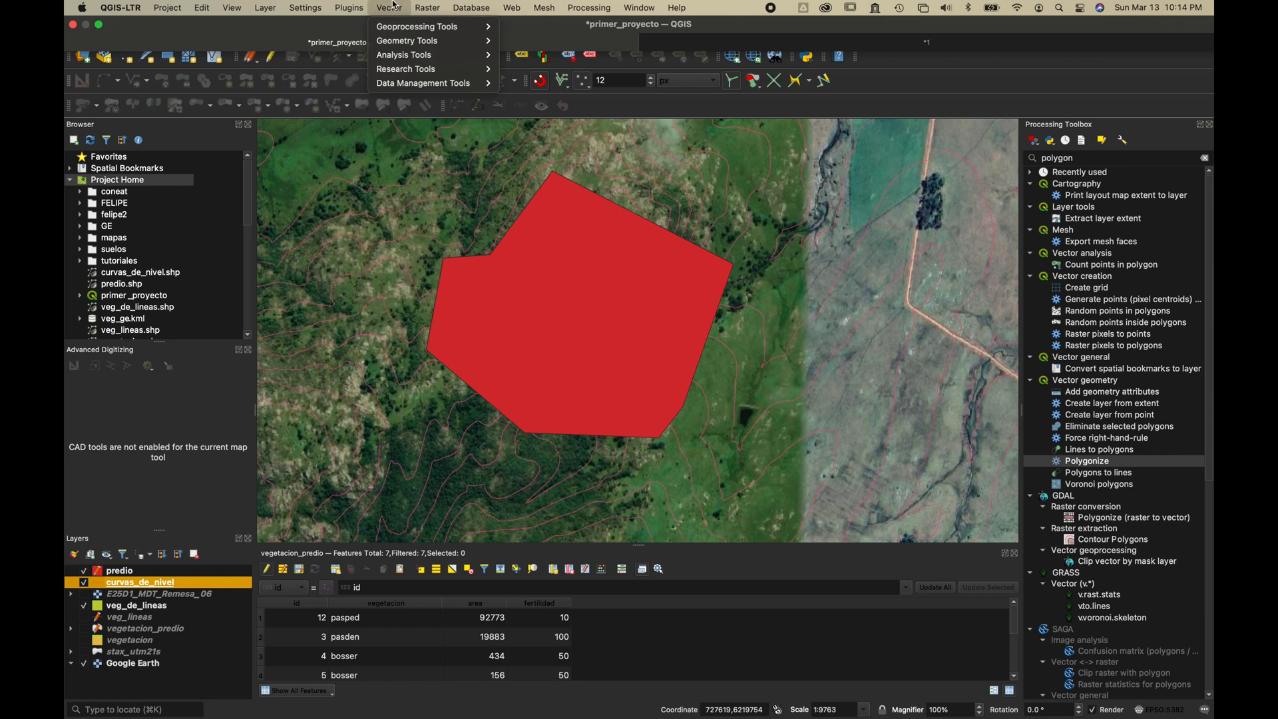
pyautogui.moveTo(406, 29)
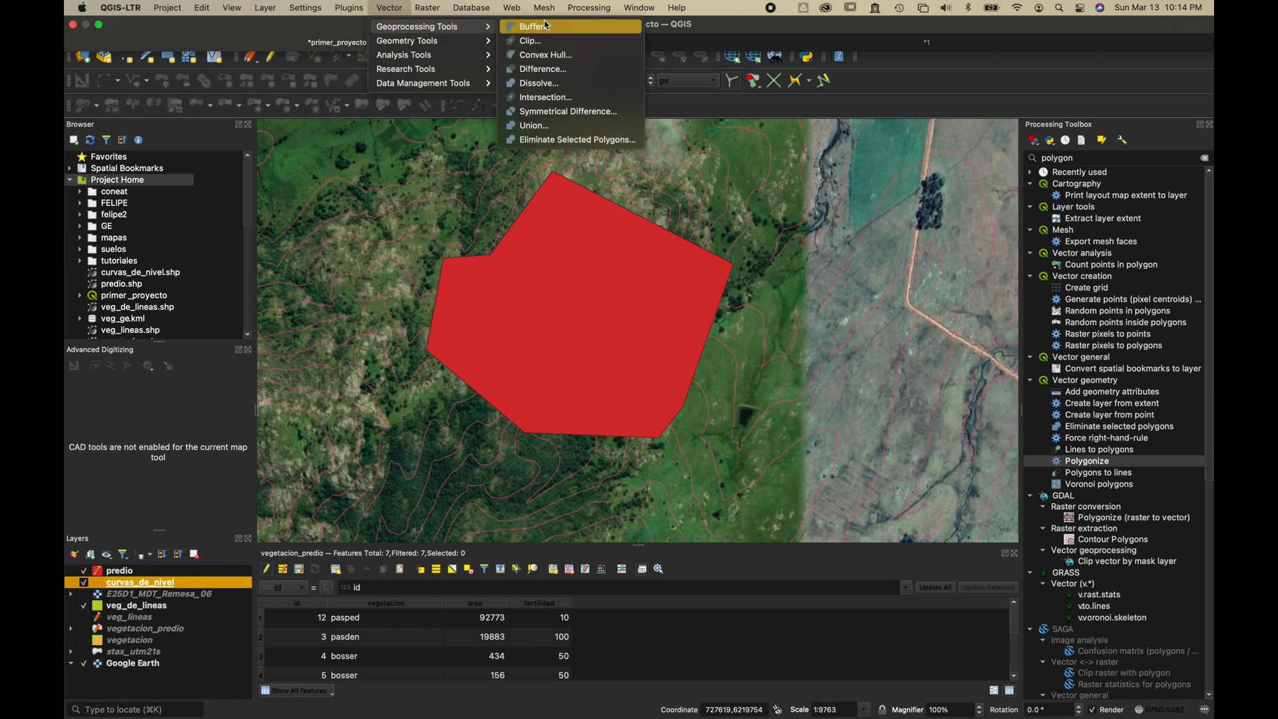
pyautogui.click(541, 41)
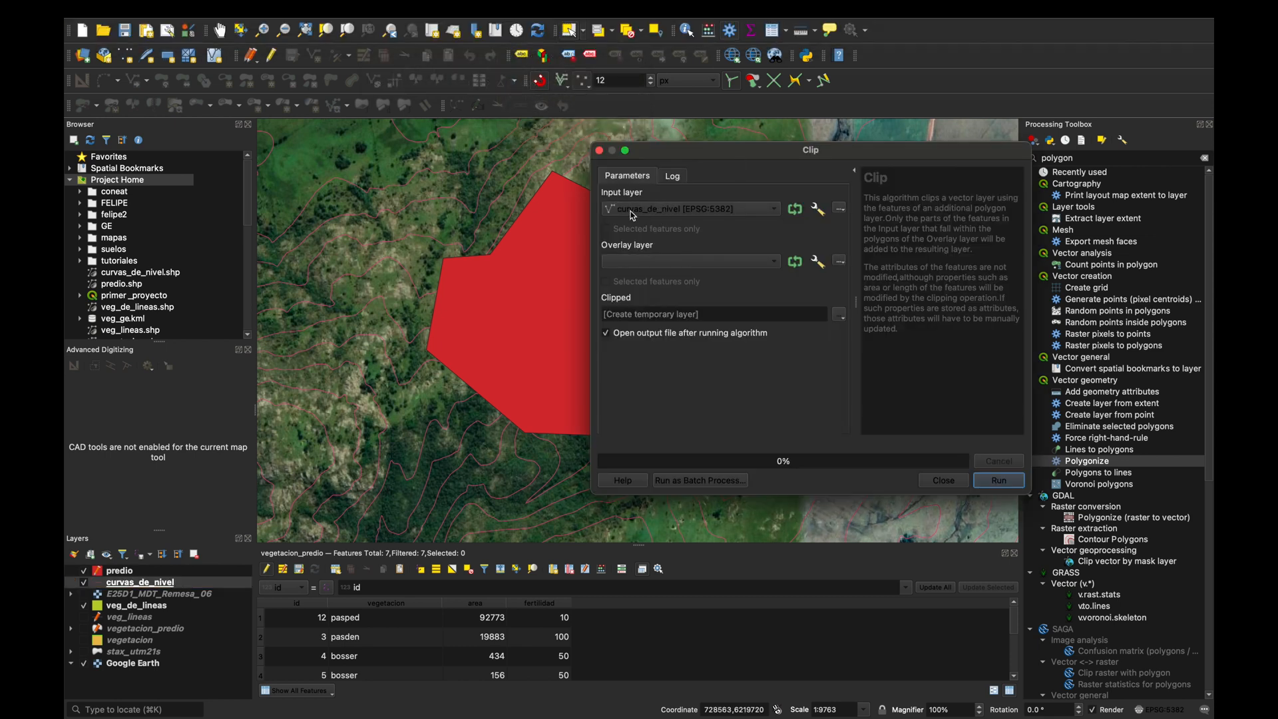
pyautogui.click(677, 213)
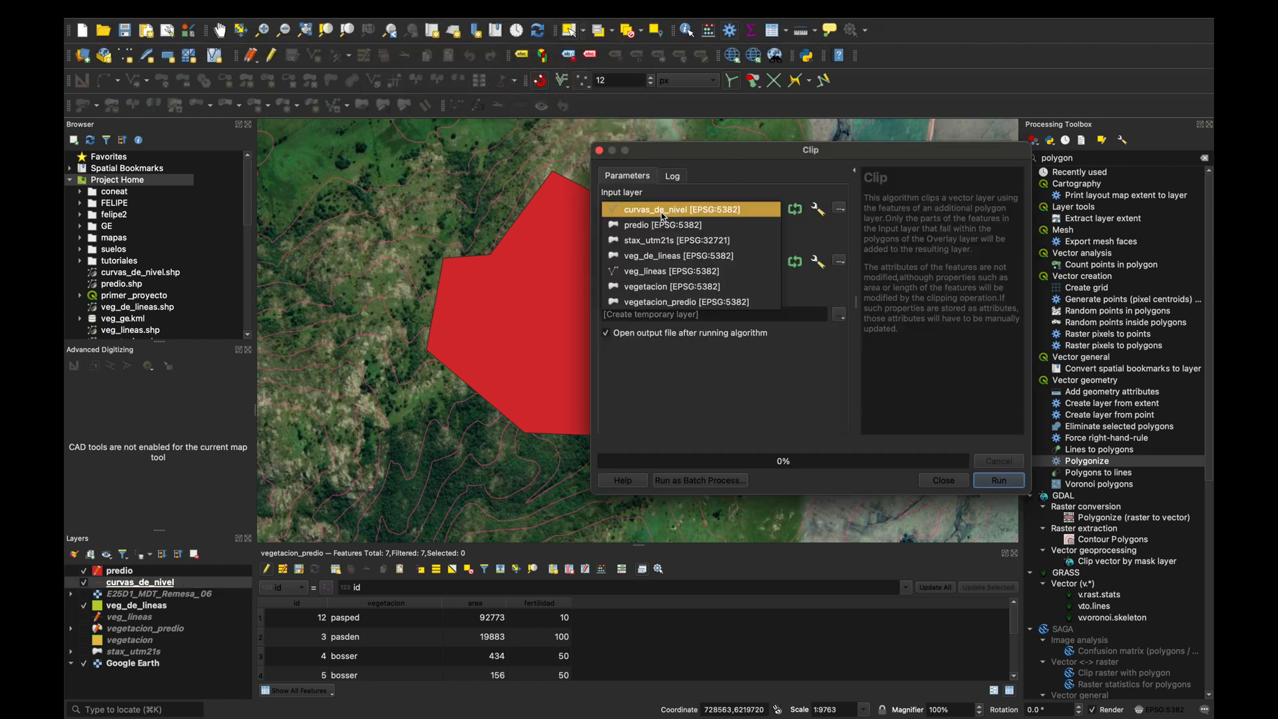
pyautogui.click(661, 213)
pyautogui.click(652, 263)
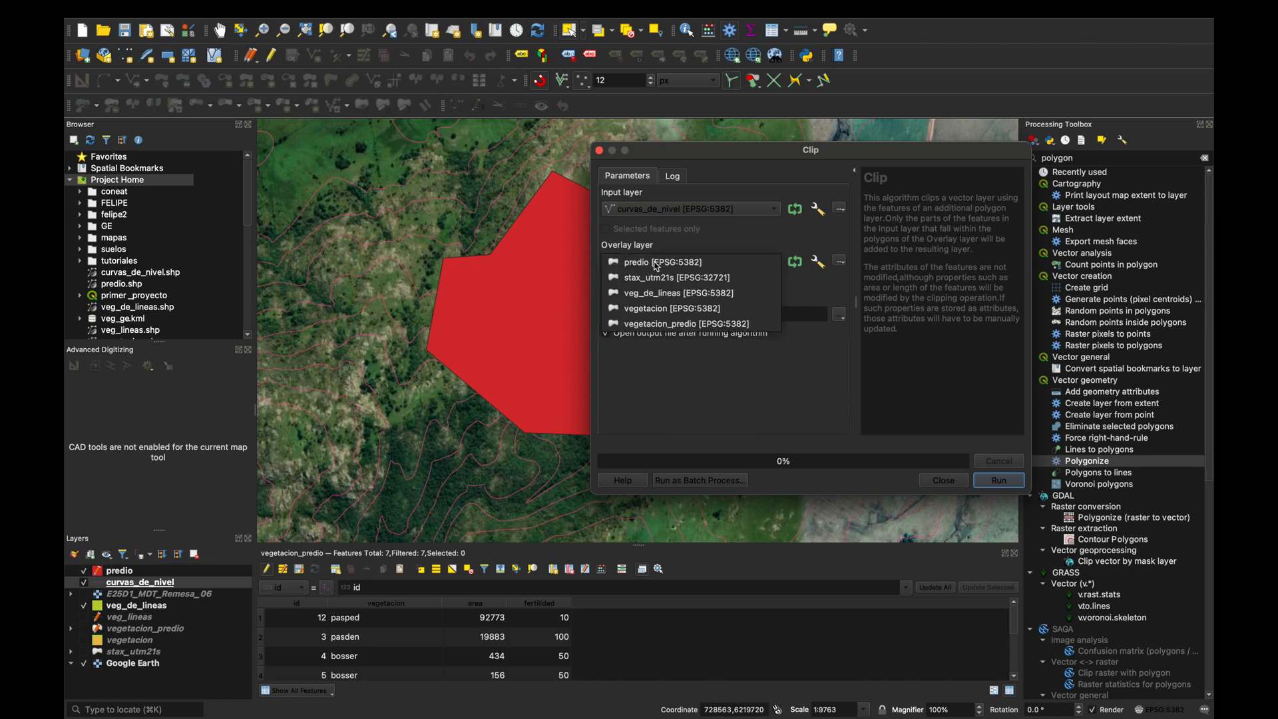
pyautogui.click(651, 268)
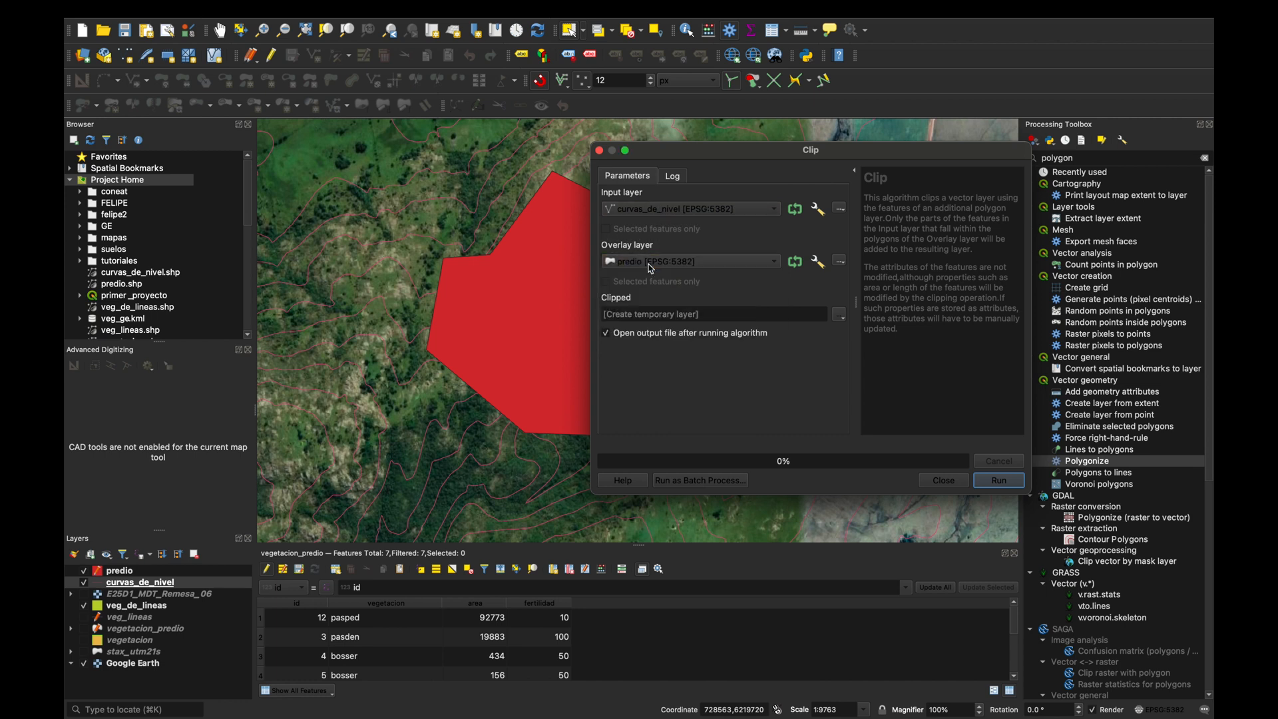
# Run the clip with the output saved as the shapefile curvas_predio in the AFO2 folder, and close the tool.
pyautogui.click(839, 316)
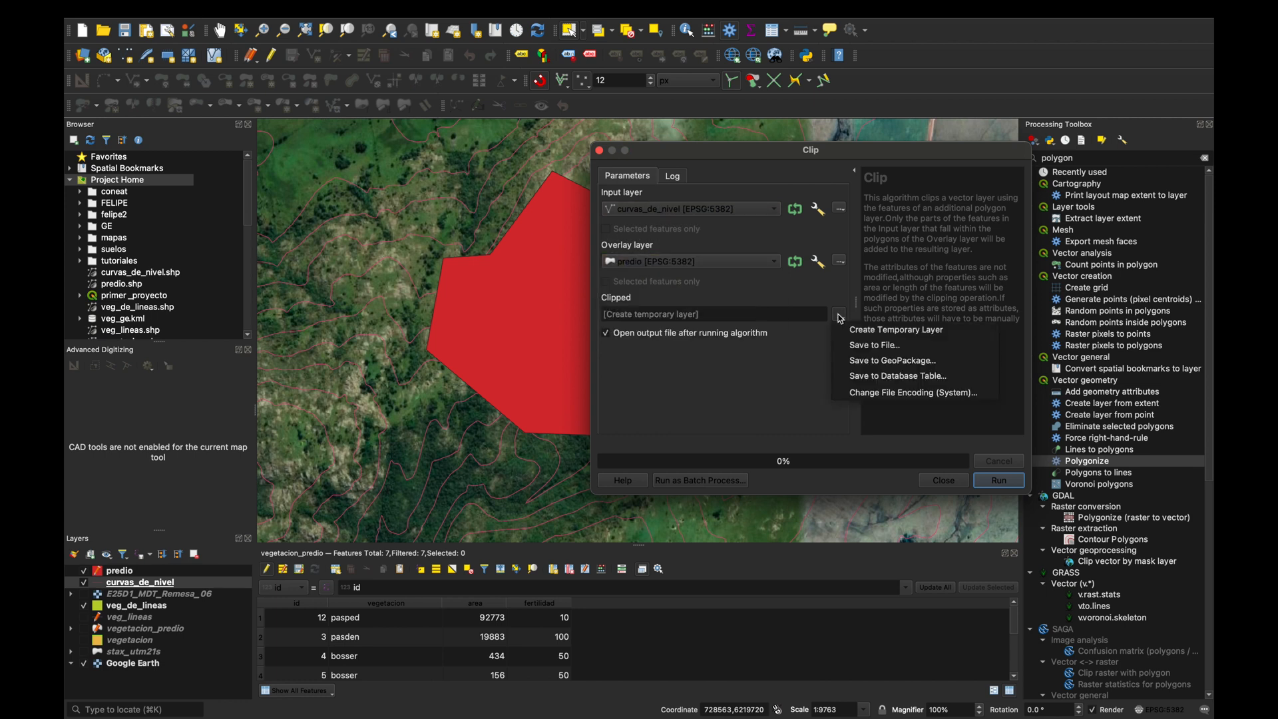
pyautogui.click(873, 345)
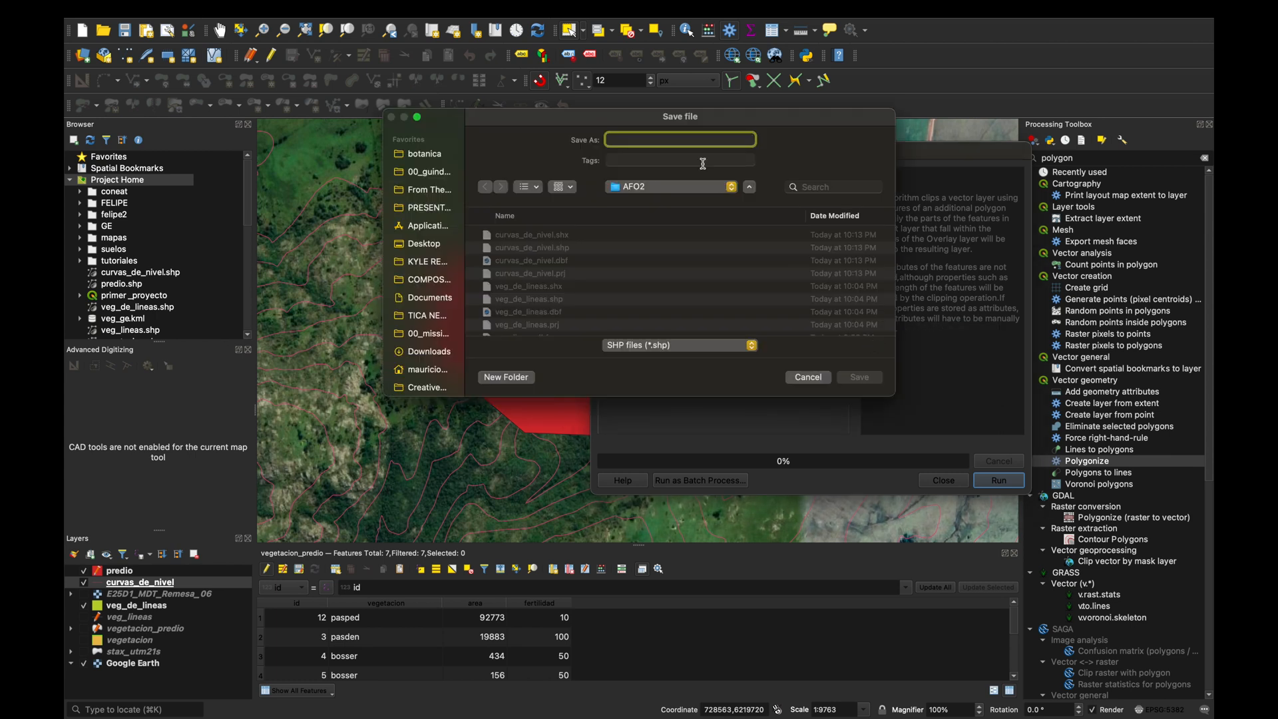
pyautogui.write('curvas_predio')
pyautogui.click(865, 377)
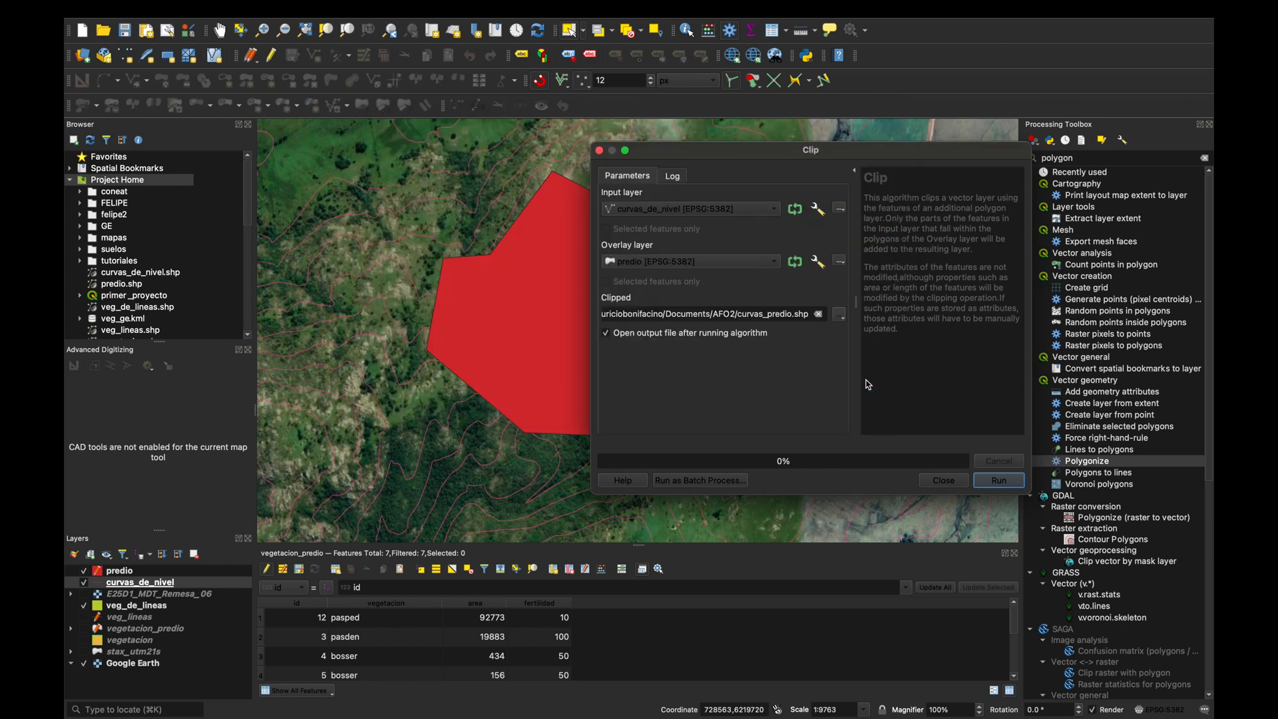
pyautogui.click(1017, 484)
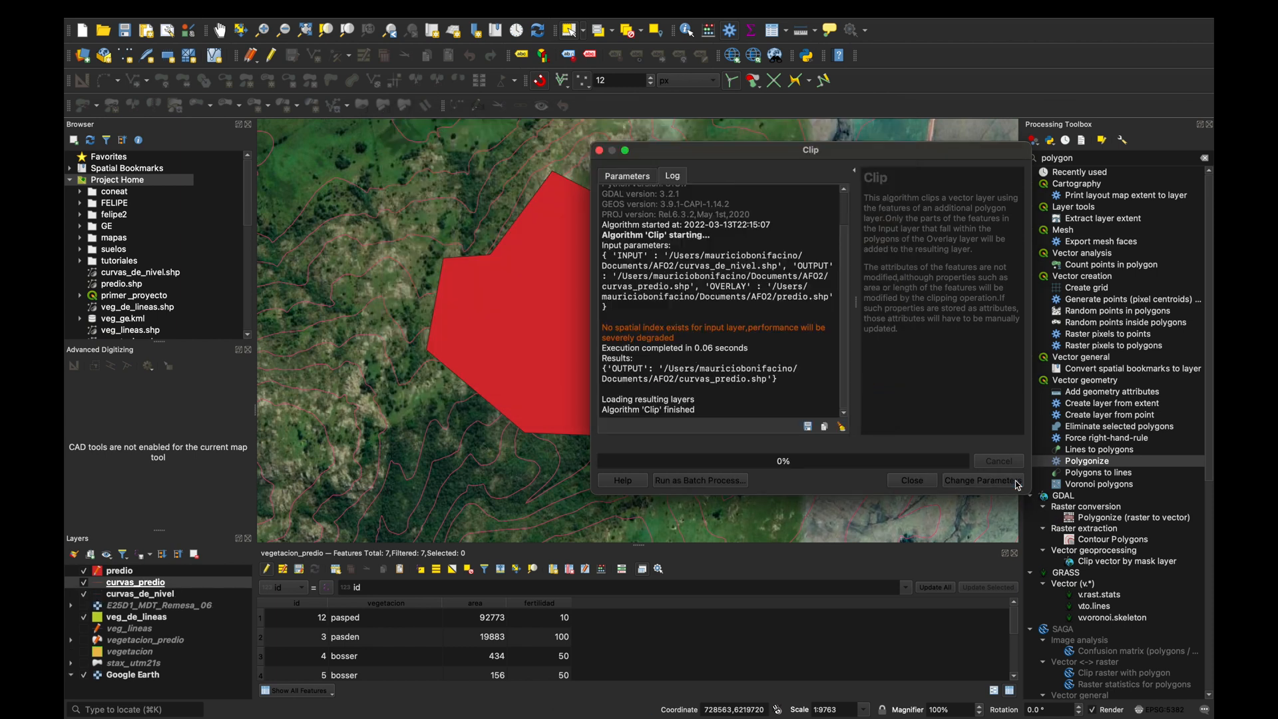
pyautogui.click(912, 481)
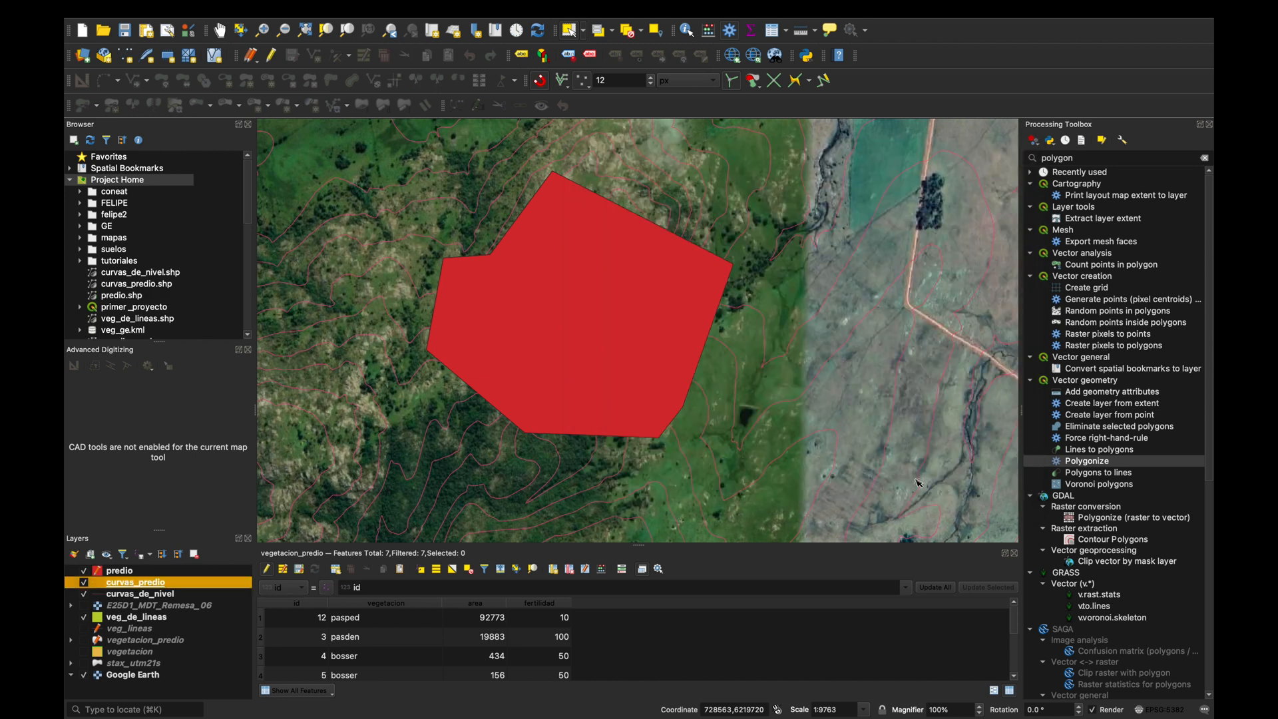
# Hide the predio and curvas_de_nivel layers and inspect the clipped contours over the vegetation polygons.
pyautogui.click(85, 572)
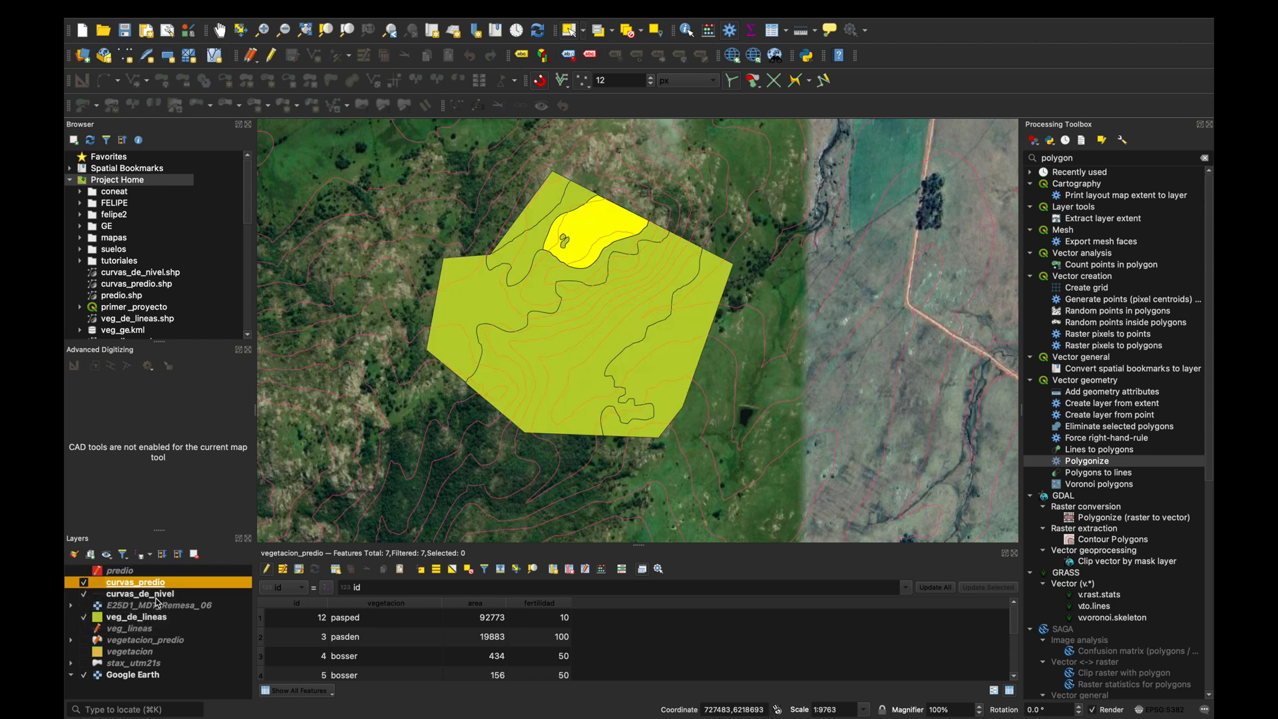
pyautogui.click(84, 594)
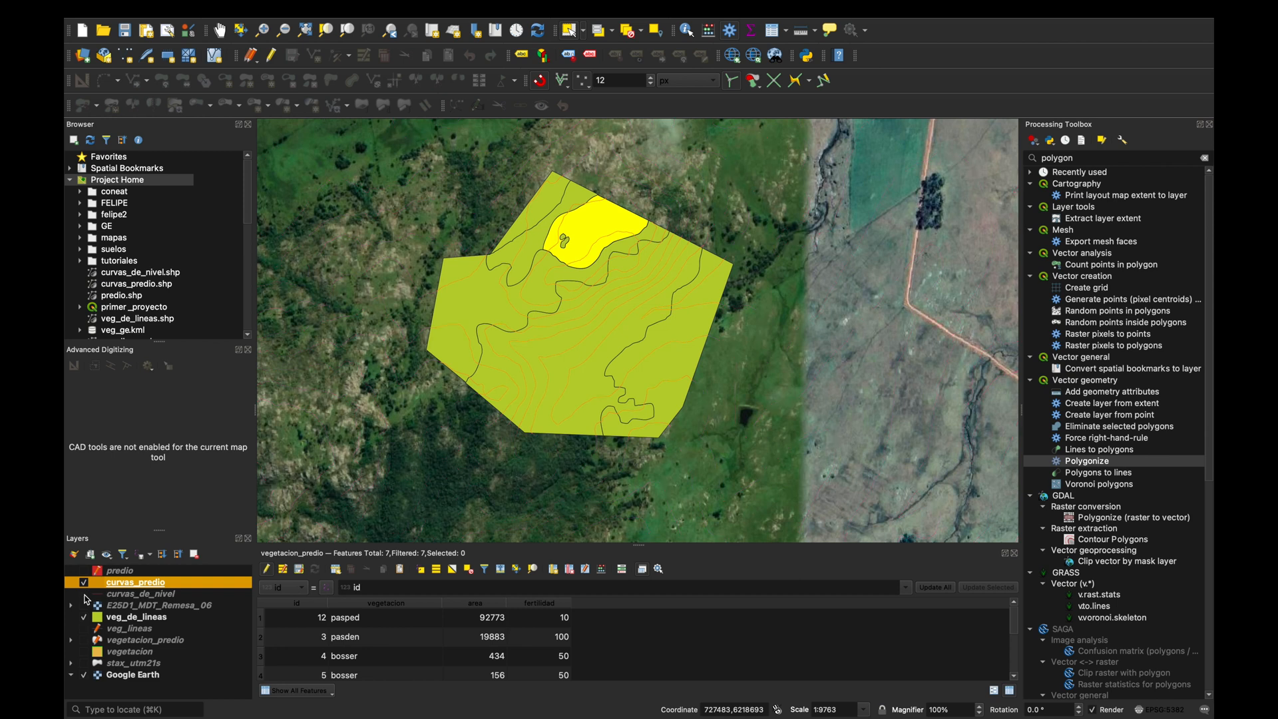
pyautogui.scroll(2, 628, 378)
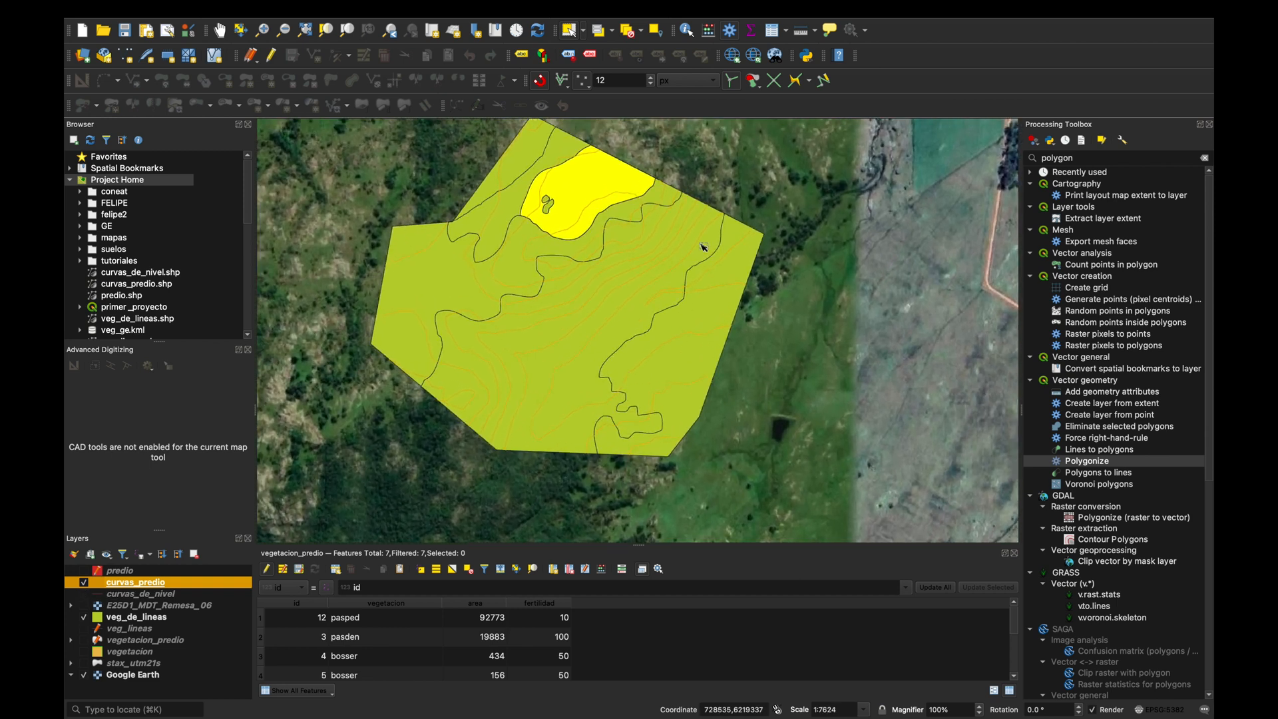
pyautogui.scroll(1, 594, 300)
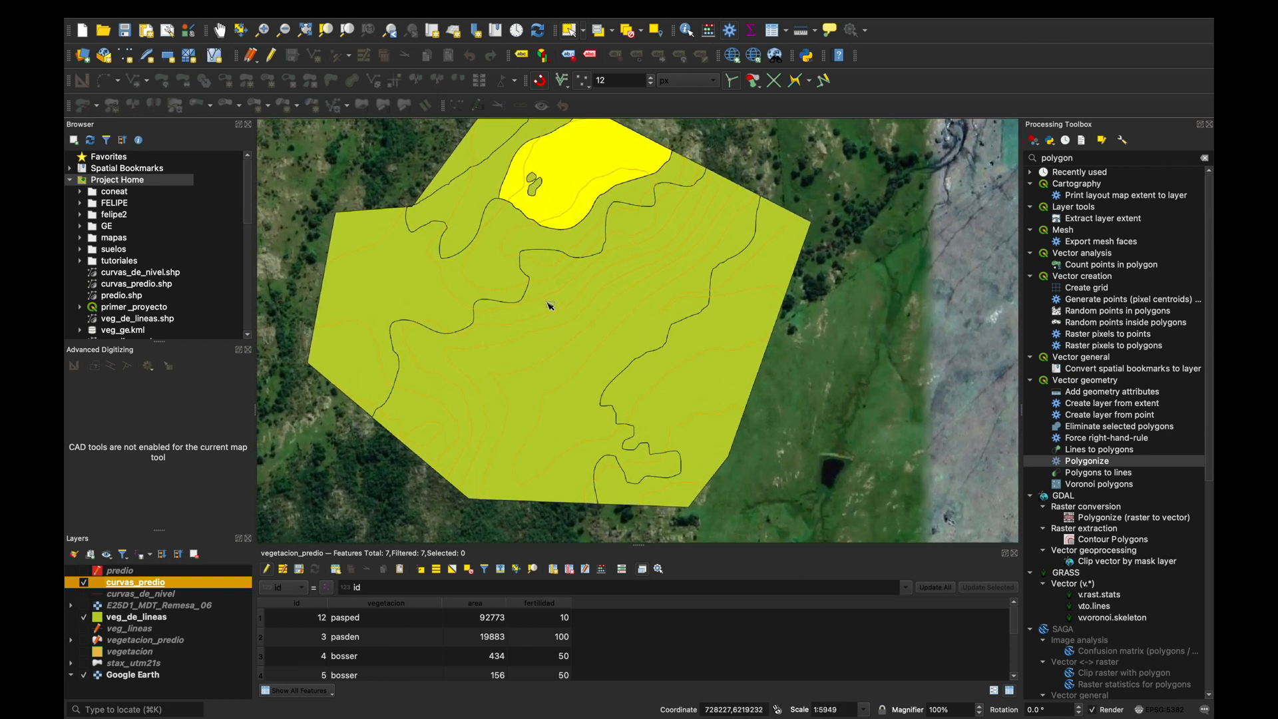
pyautogui.scroll(-1, 692, 249)
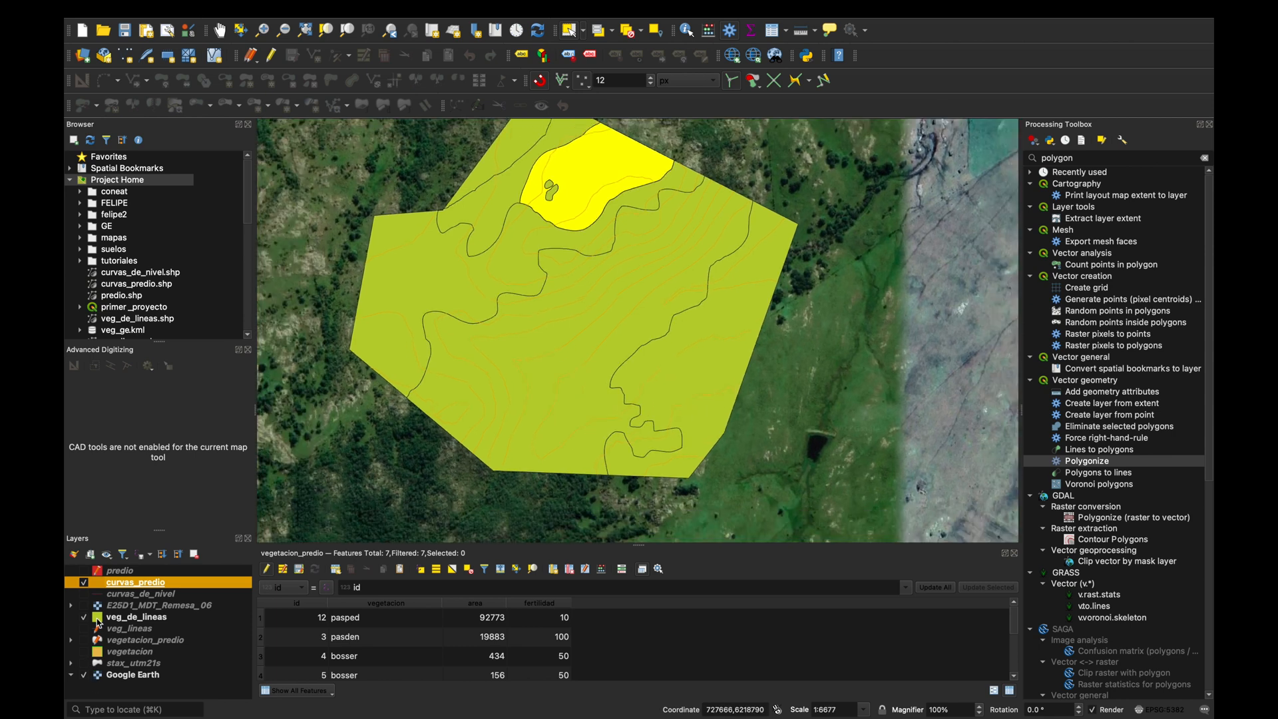
# Hide the veg_de_lineas and Google Earth layers, leaving only the curvas_predio contours on the map.
pyautogui.click(84, 617)
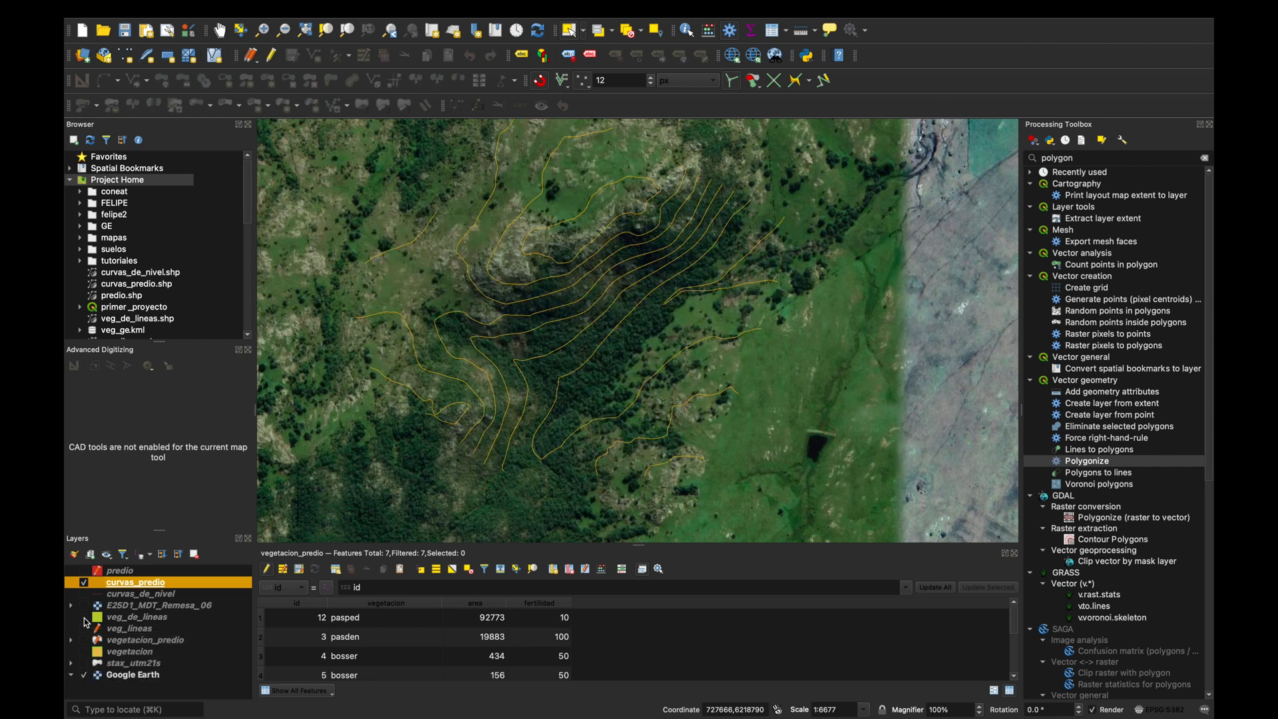
pyautogui.click(84, 675)
pyautogui.scroll(-3, 663, 378)
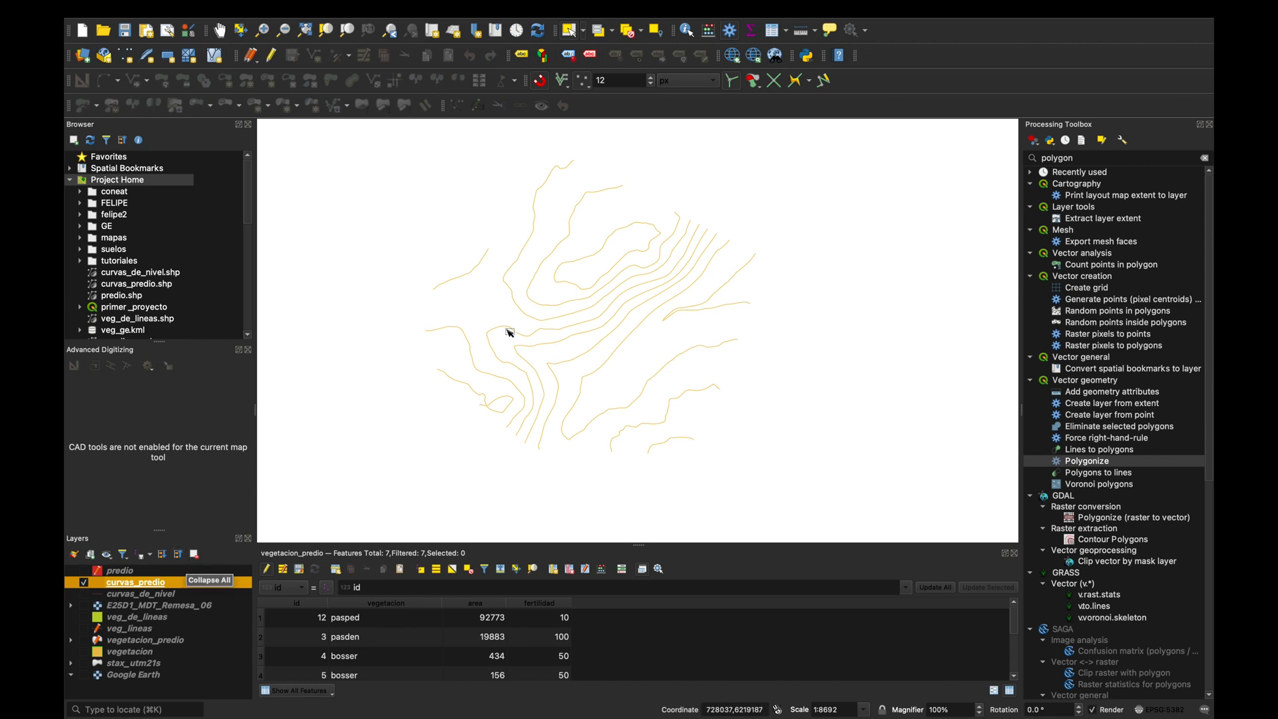
# Label the curvas_predio contours with single labels from the ELEV field and apply them to the map.
pyautogui.rightClick(140, 586)
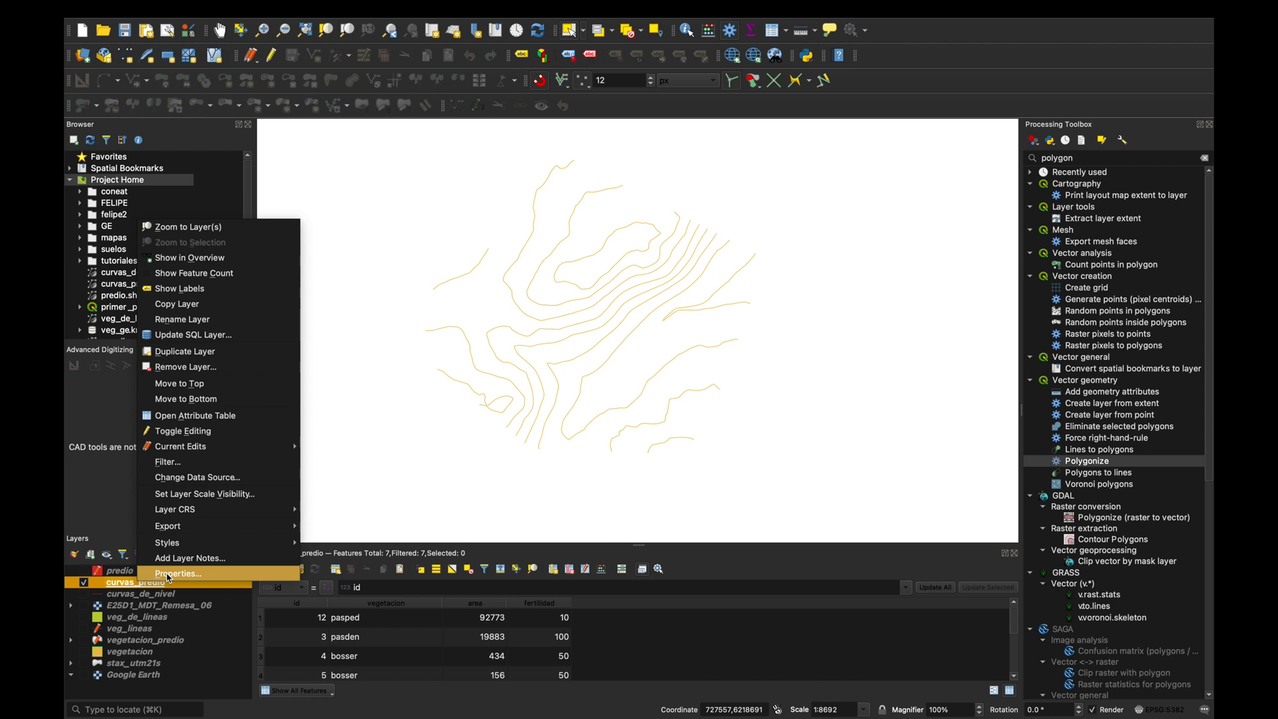
pyautogui.click(168, 574)
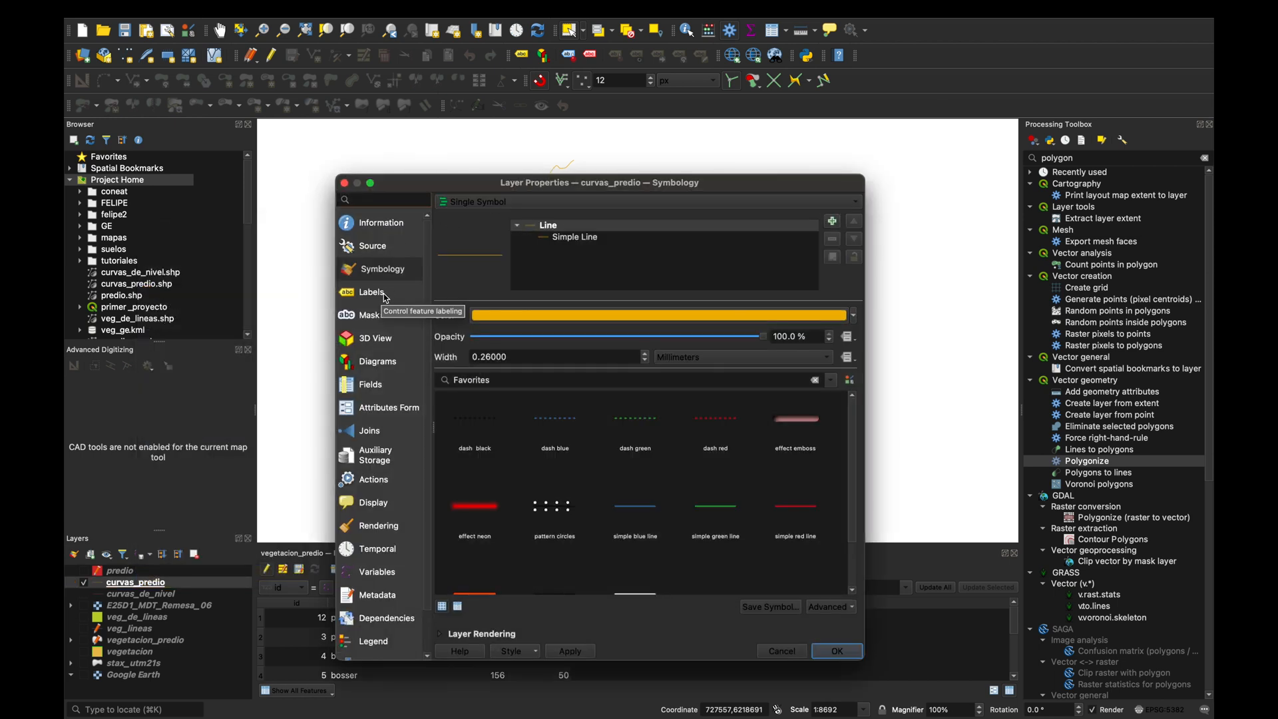
pyautogui.click(377, 296)
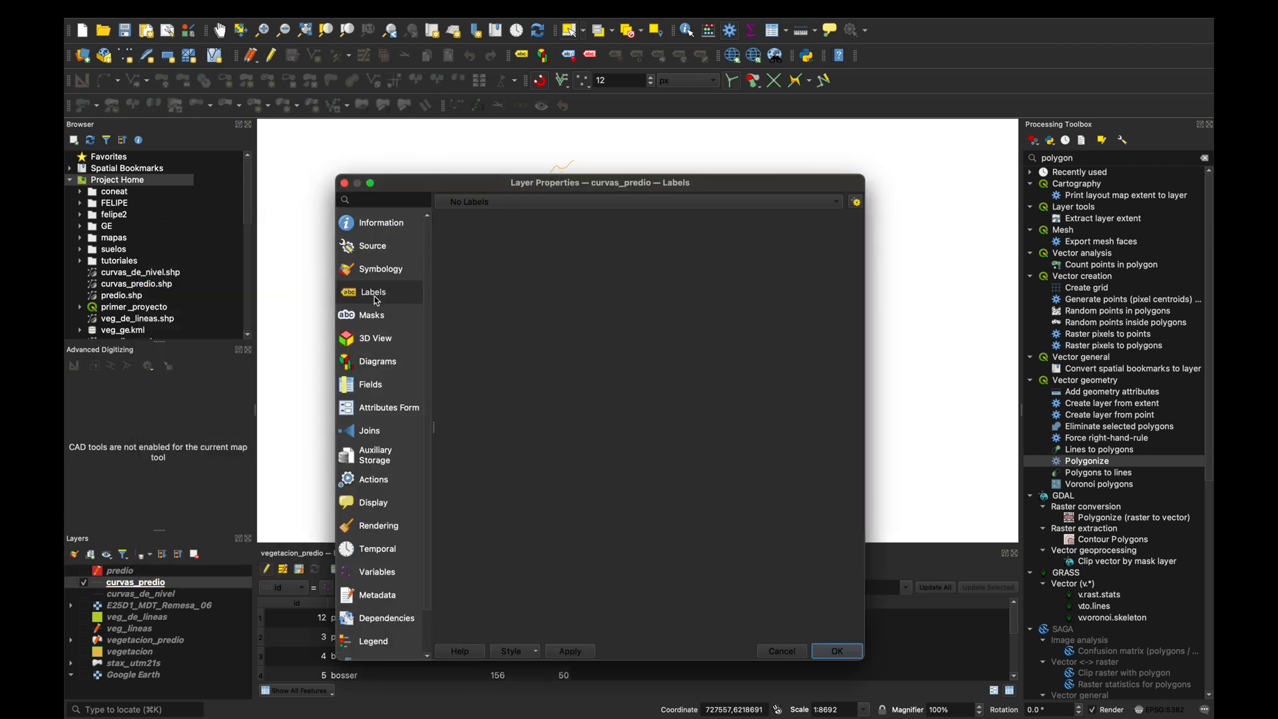
pyautogui.click(493, 203)
pyautogui.click(480, 219)
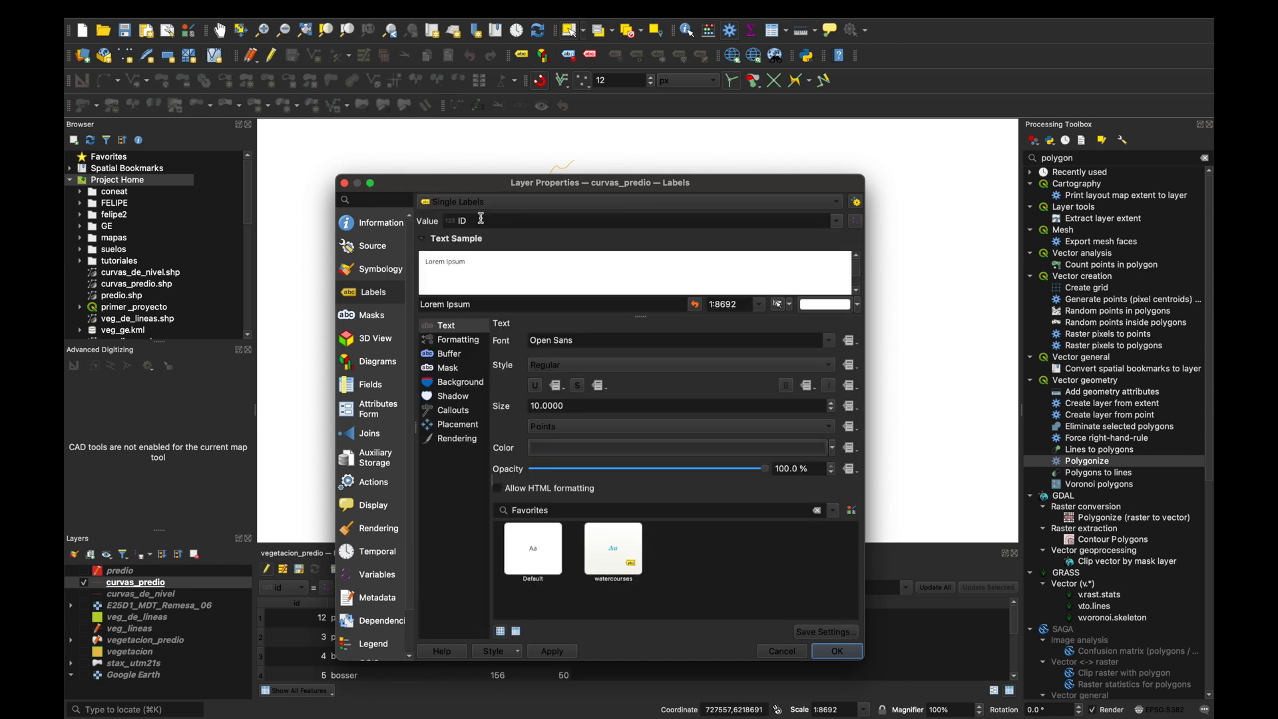
pyautogui.click(838, 221)
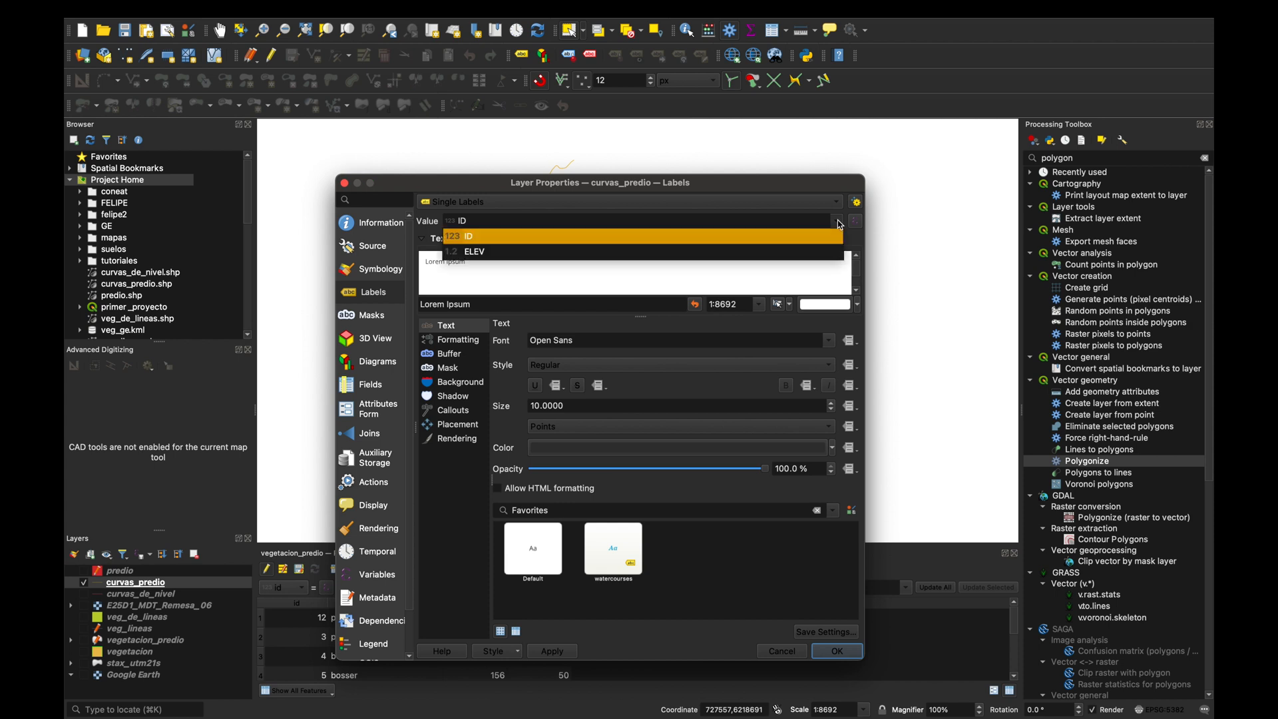
pyautogui.click(486, 253)
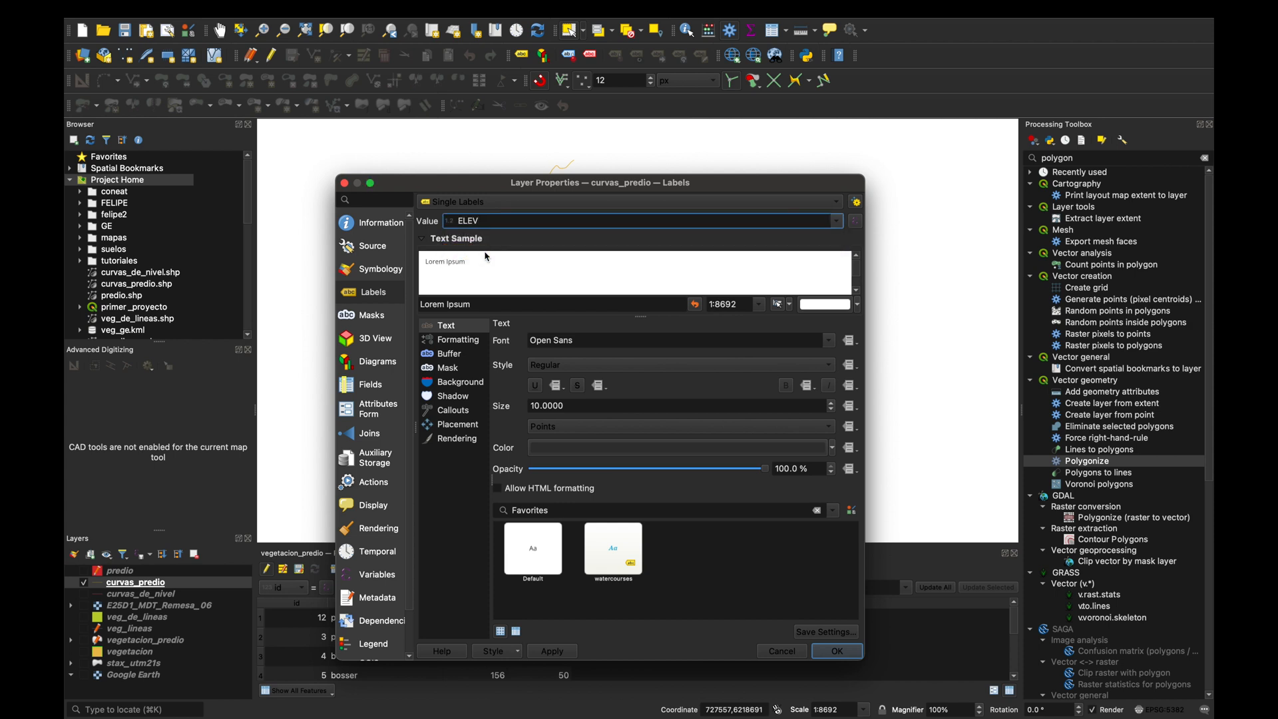
pyautogui.moveTo(607, 181); pyautogui.dragTo(919, 72)
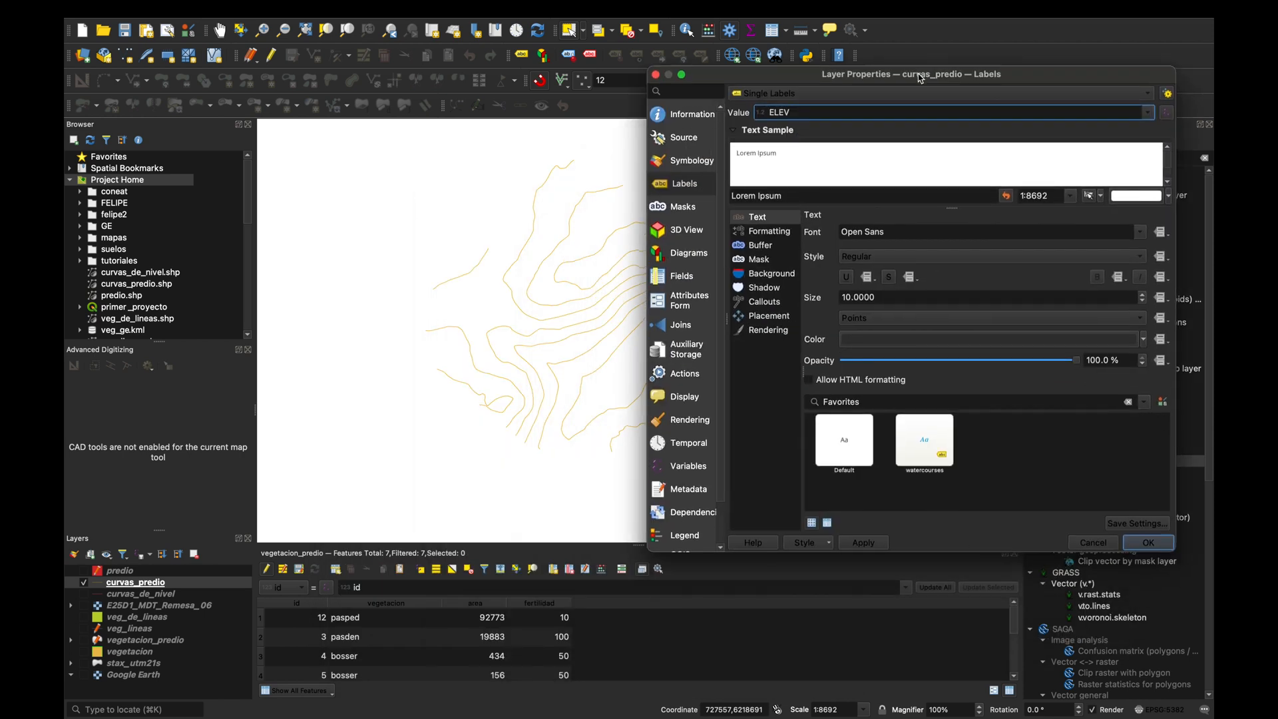
pyautogui.click(865, 545)
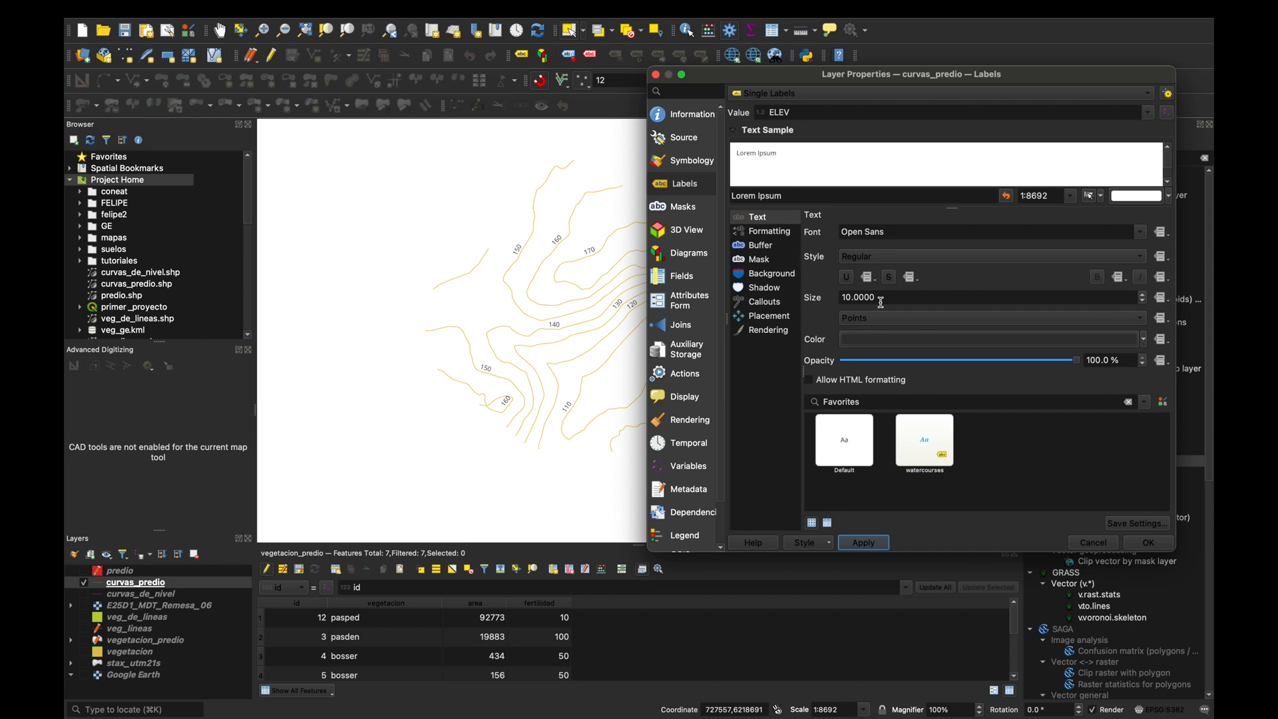
# Set the contour label placement to Curved mode with On line as the only allowed position, and apply it.
pyautogui.click(766, 318)
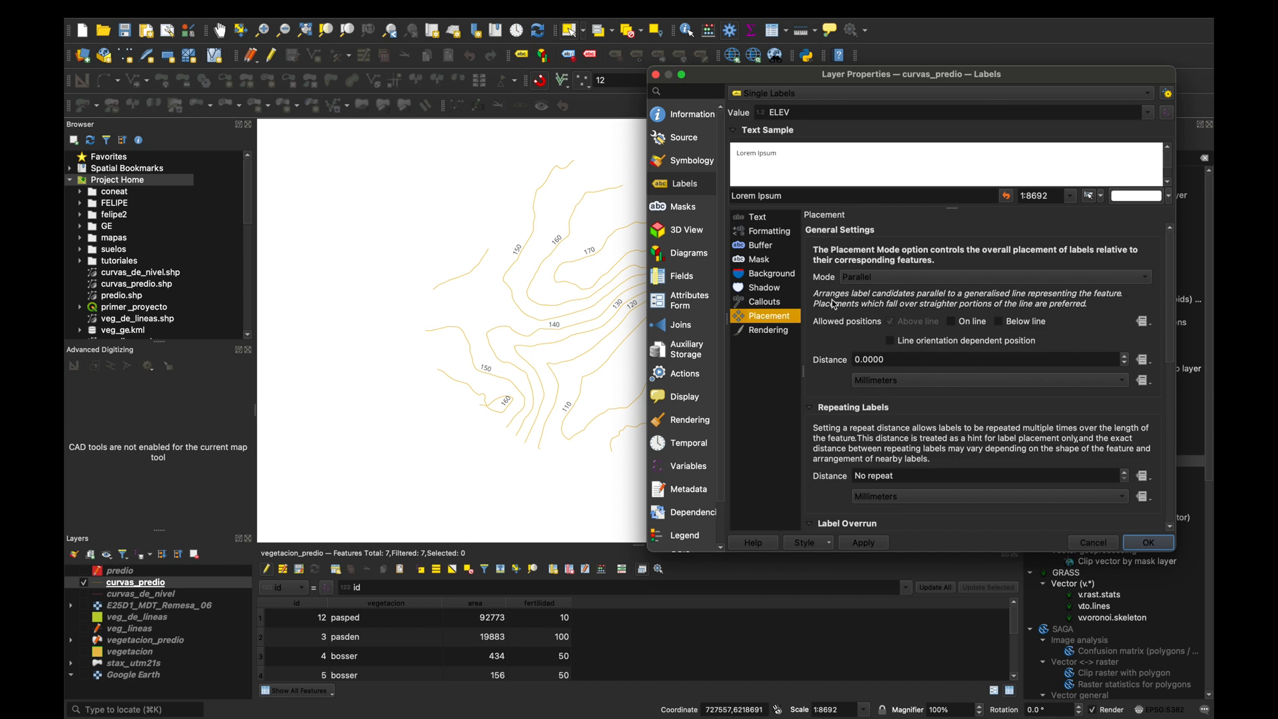
pyautogui.click(954, 325)
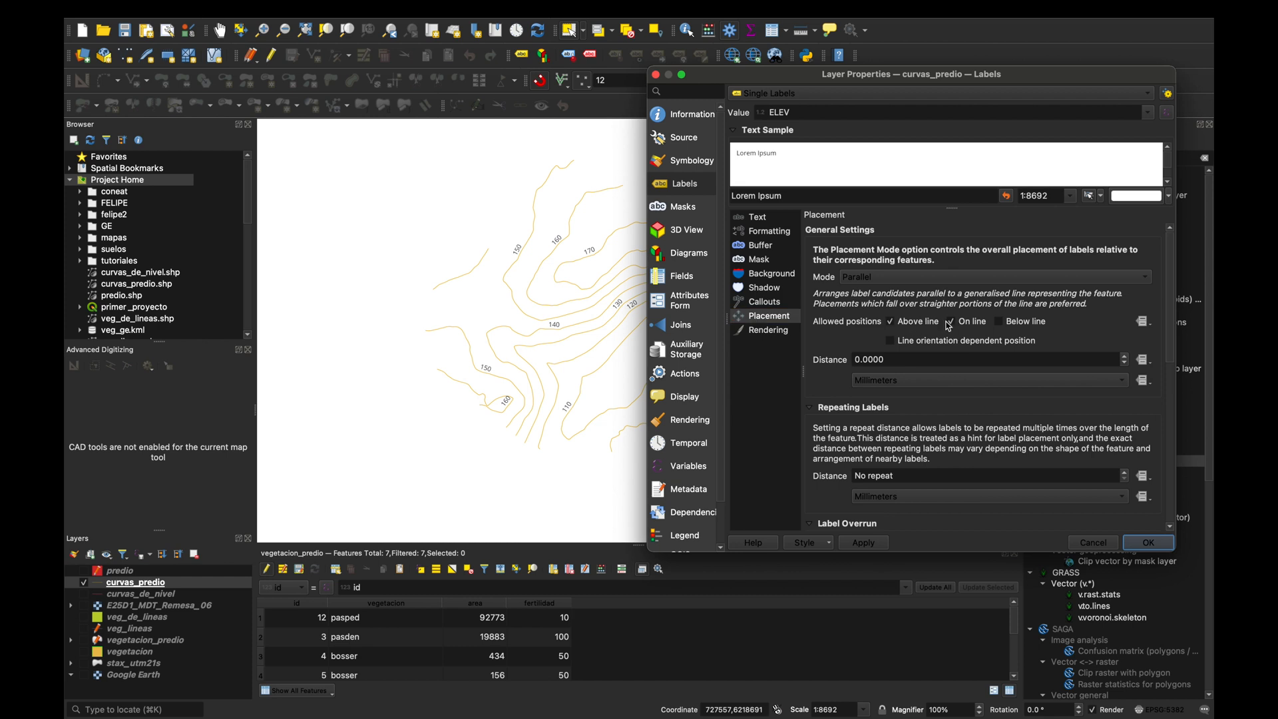
pyautogui.click(892, 324)
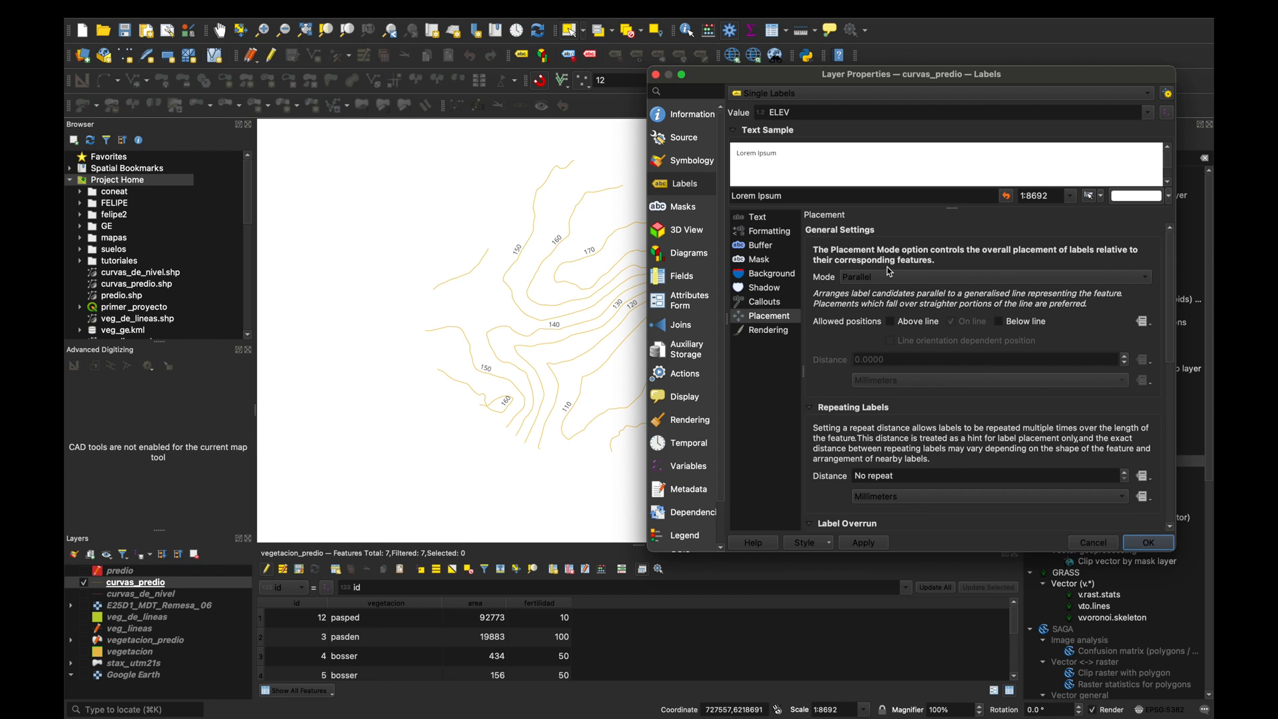
pyautogui.click(874, 281)
pyautogui.click(876, 293)
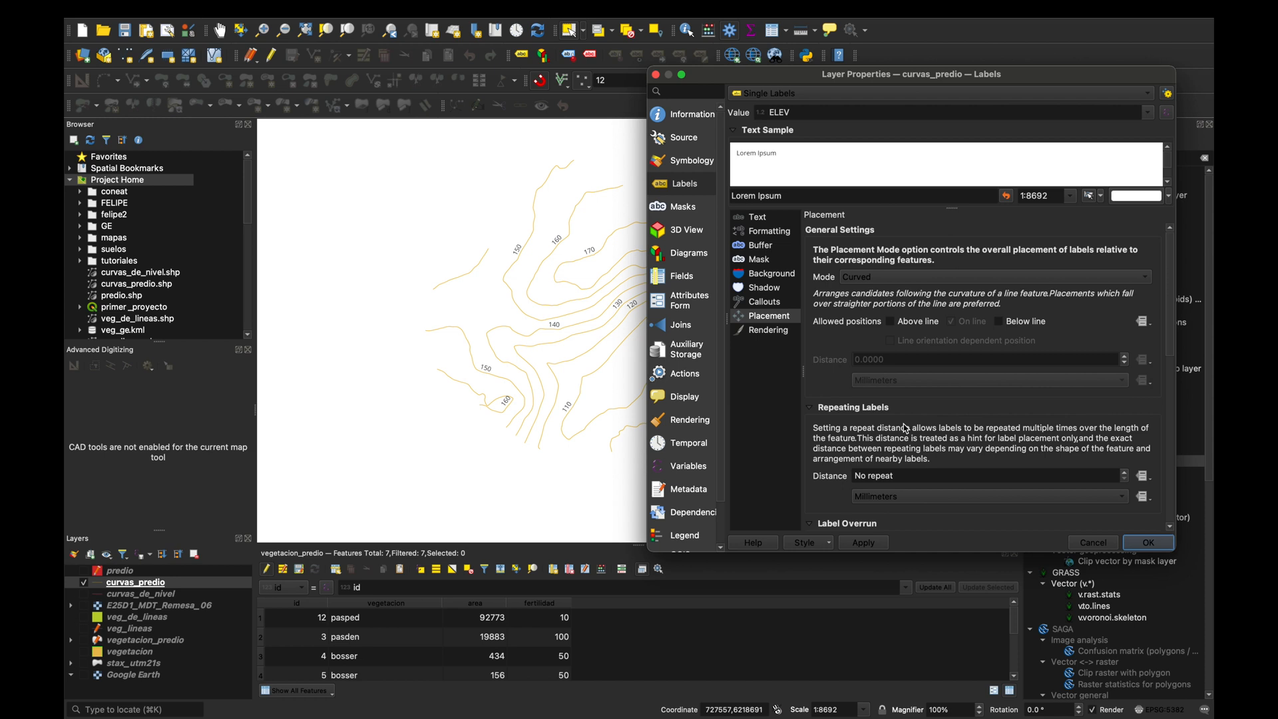
pyautogui.scroll(-3, 866, 458)
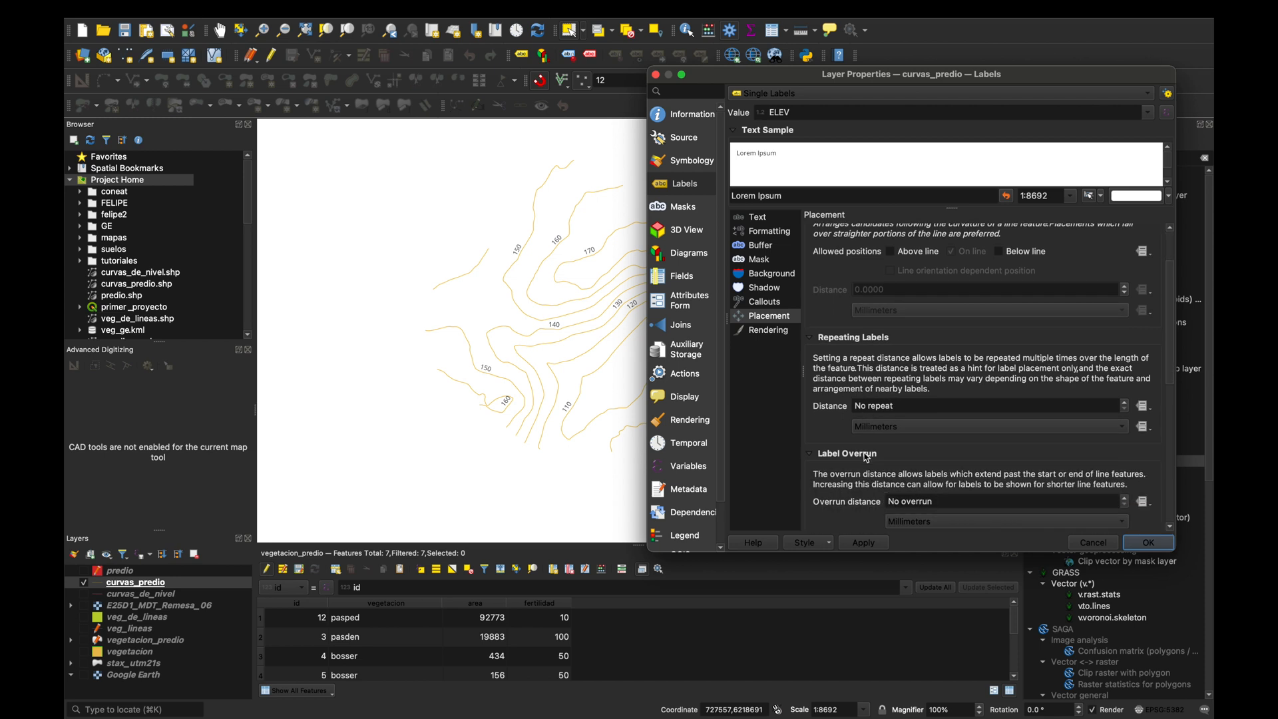
pyautogui.scroll(1, 867, 458)
pyautogui.click(865, 543)
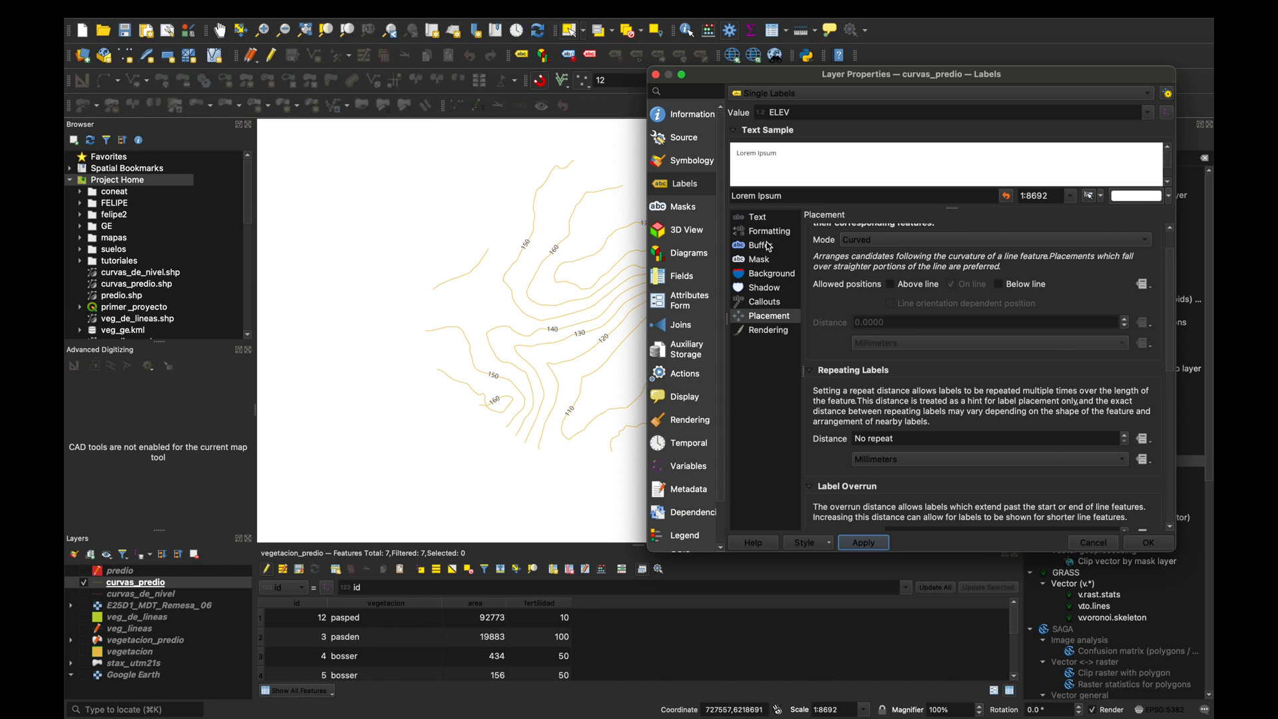
# Enable the label mask for the curvas_predio contour labels and set its size to 3 millimetres.
pyautogui.click(766, 264)
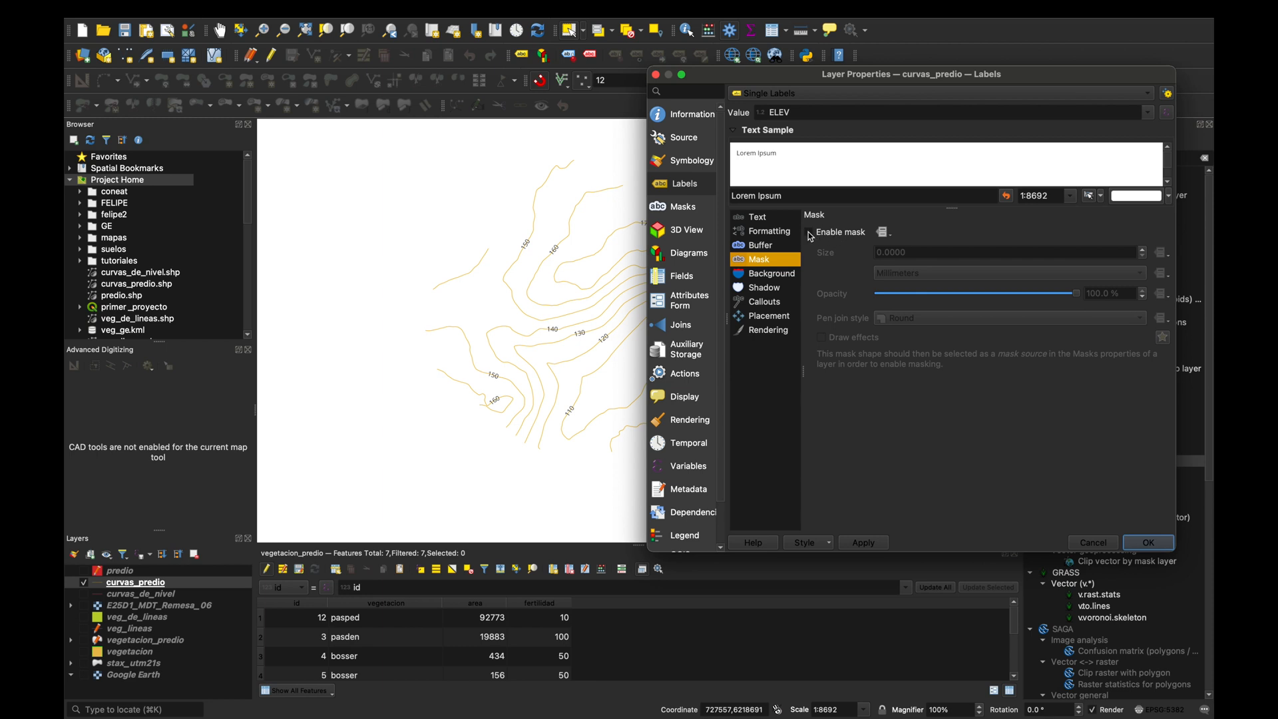
pyautogui.click(810, 233)
pyautogui.doubleClick(918, 251)
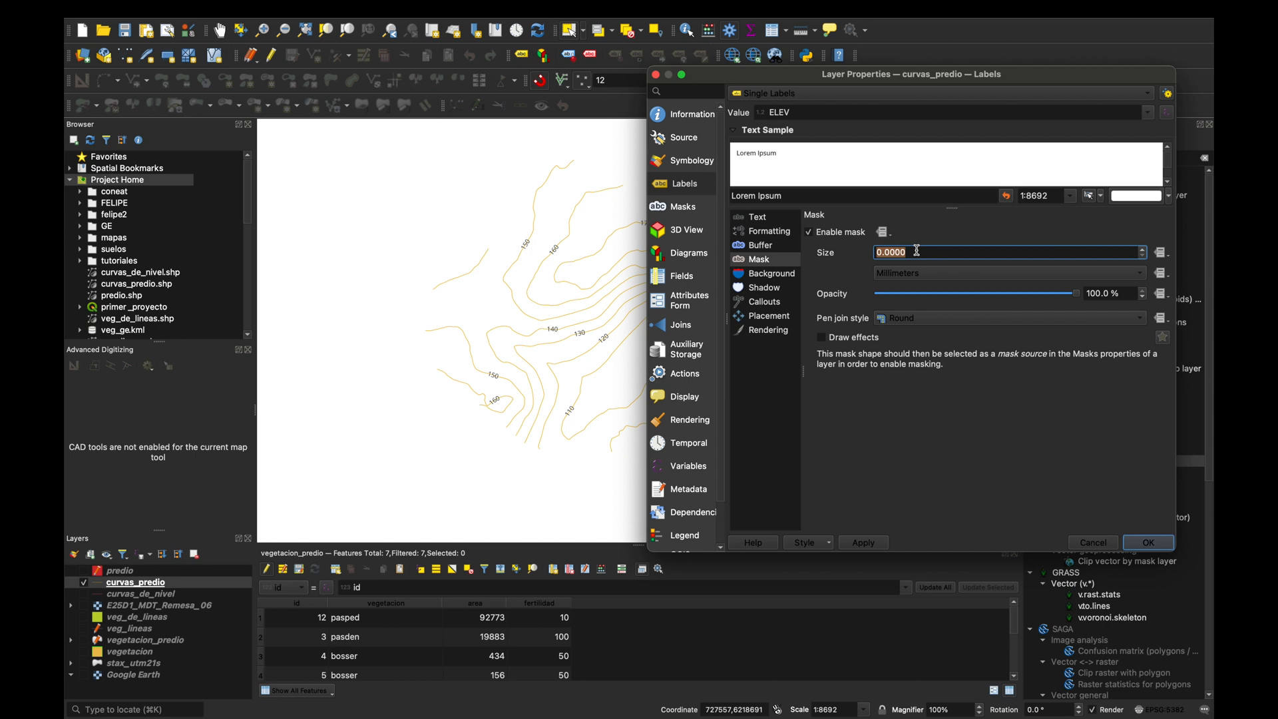
pyautogui.write('3')
pyautogui.click(1121, 294)
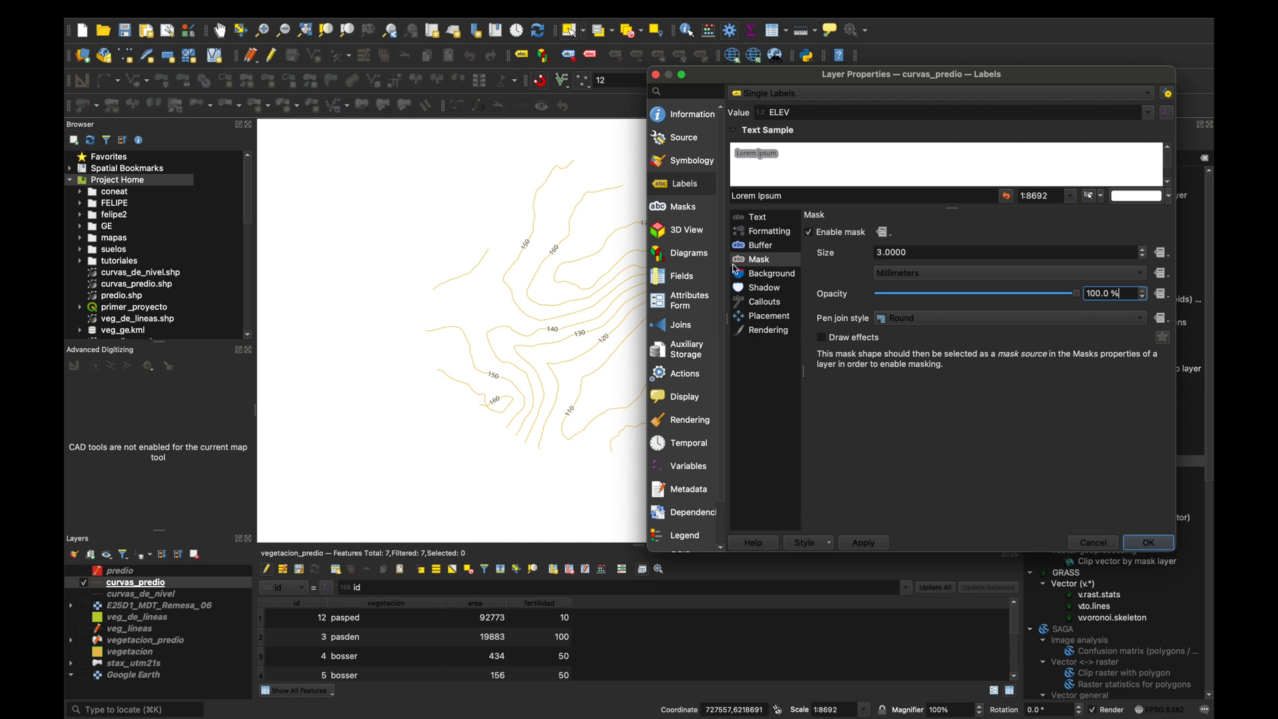
# Try to mask the contour line's symbol layer without a mask source, and apply the curvas_predio layer properties.
pyautogui.click(686, 213)
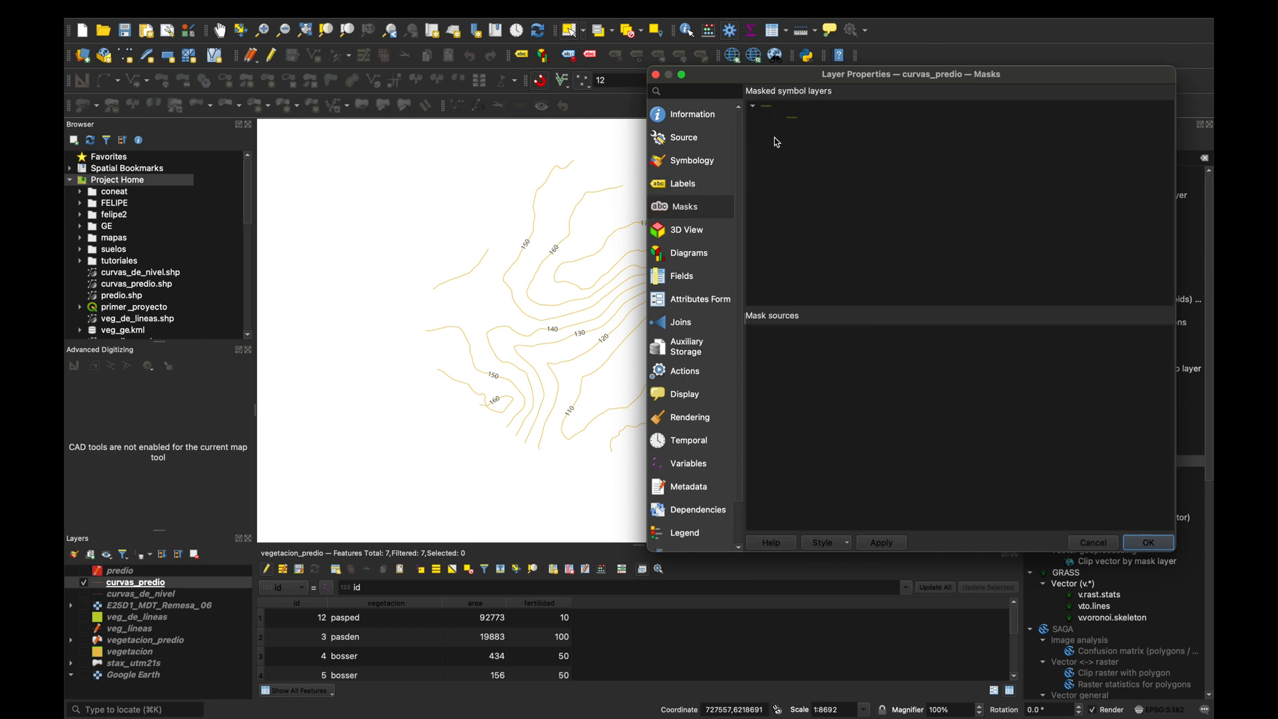
pyautogui.click(779, 119)
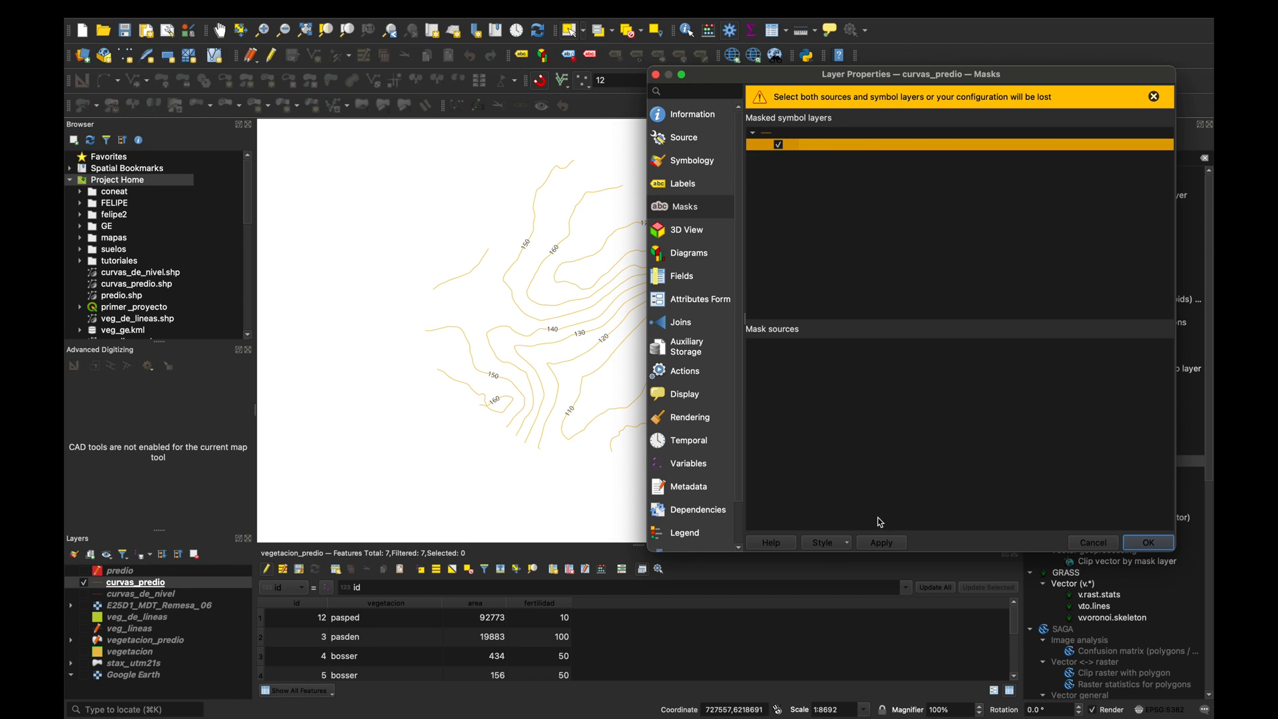
pyautogui.click(885, 541)
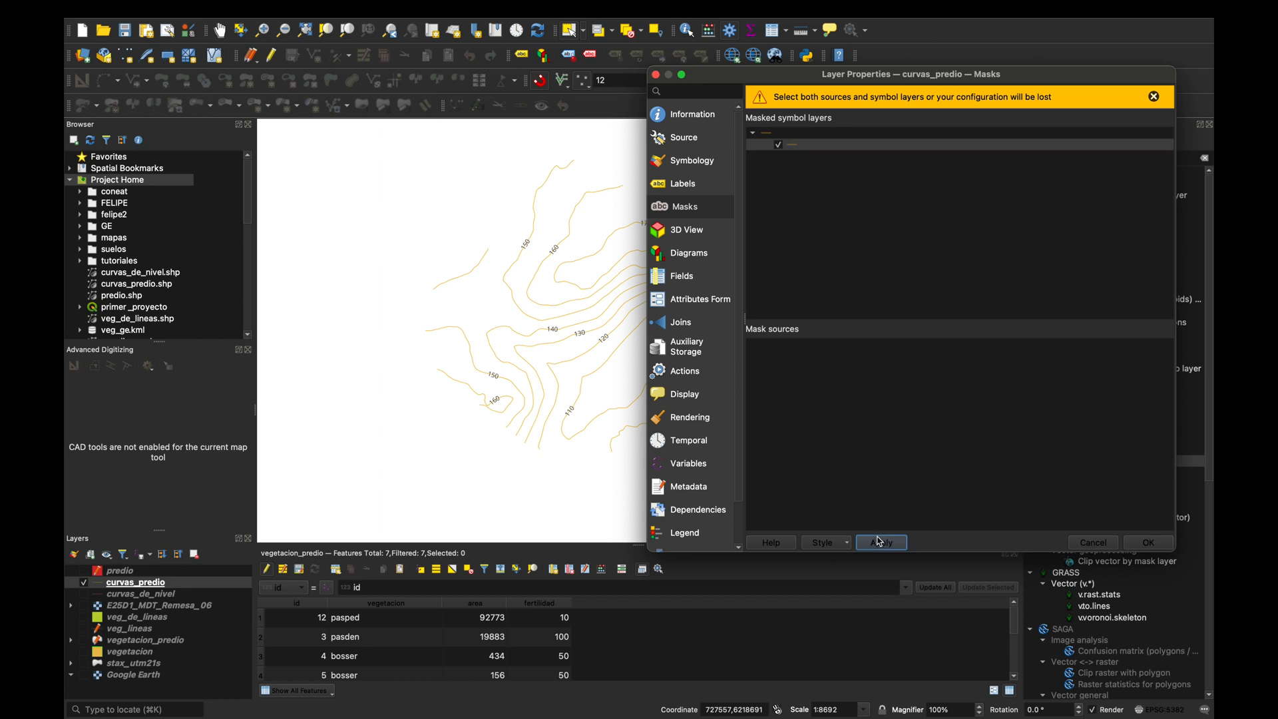
pyautogui.click(1161, 547)
pyautogui.scroll(1, 665, 336)
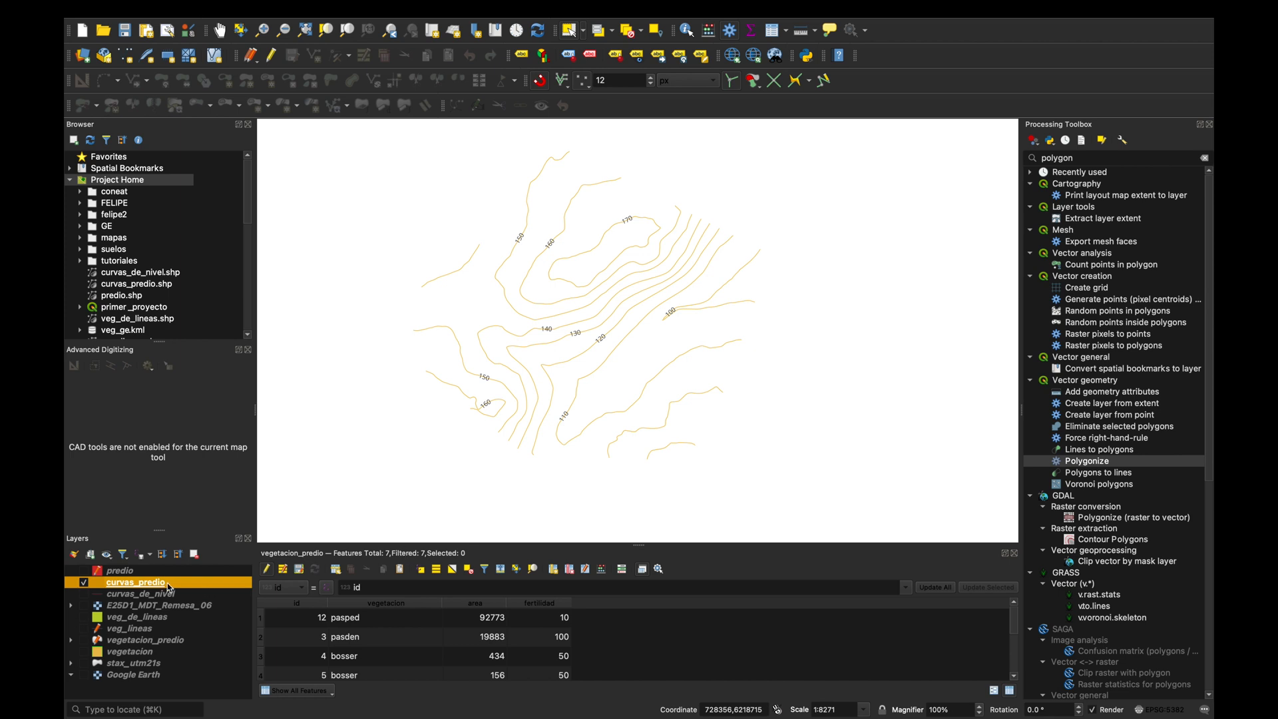
# Mask the curvas_predio simple line symbol layer using the curvas_predio label mask as source, and apply it to the map.
pyautogui.rightClick(162, 586)
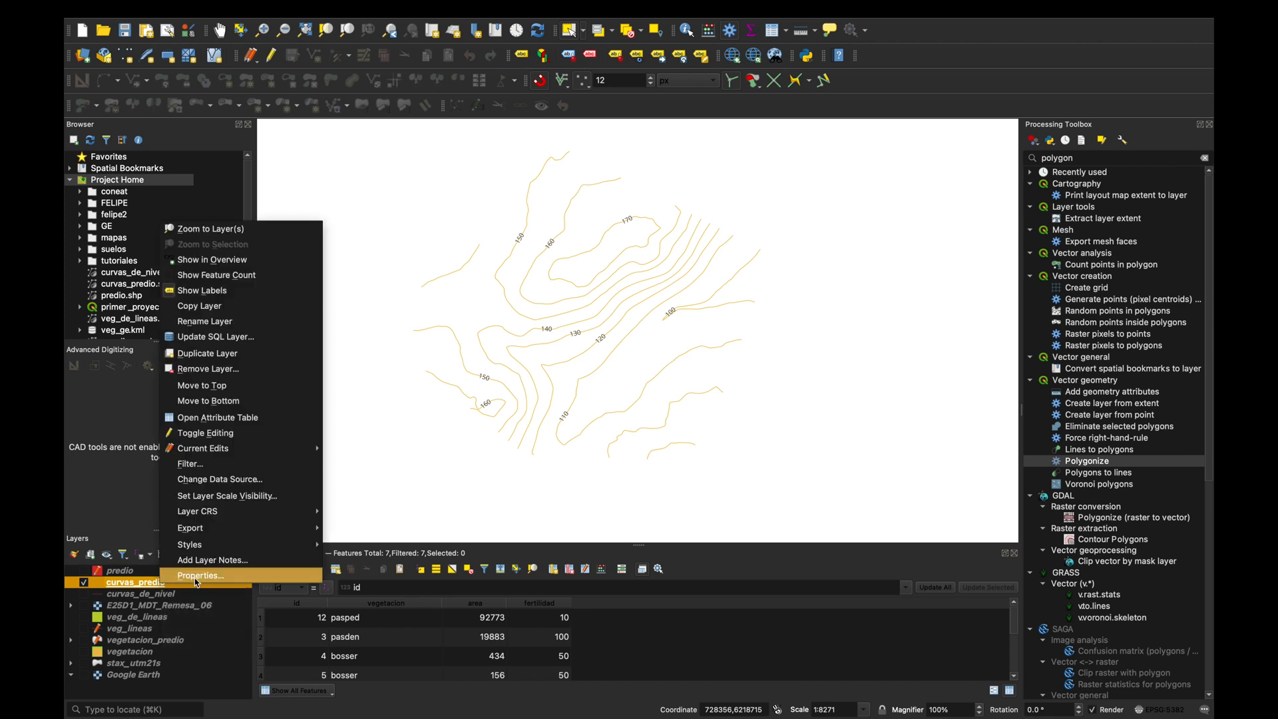
pyautogui.click(197, 577)
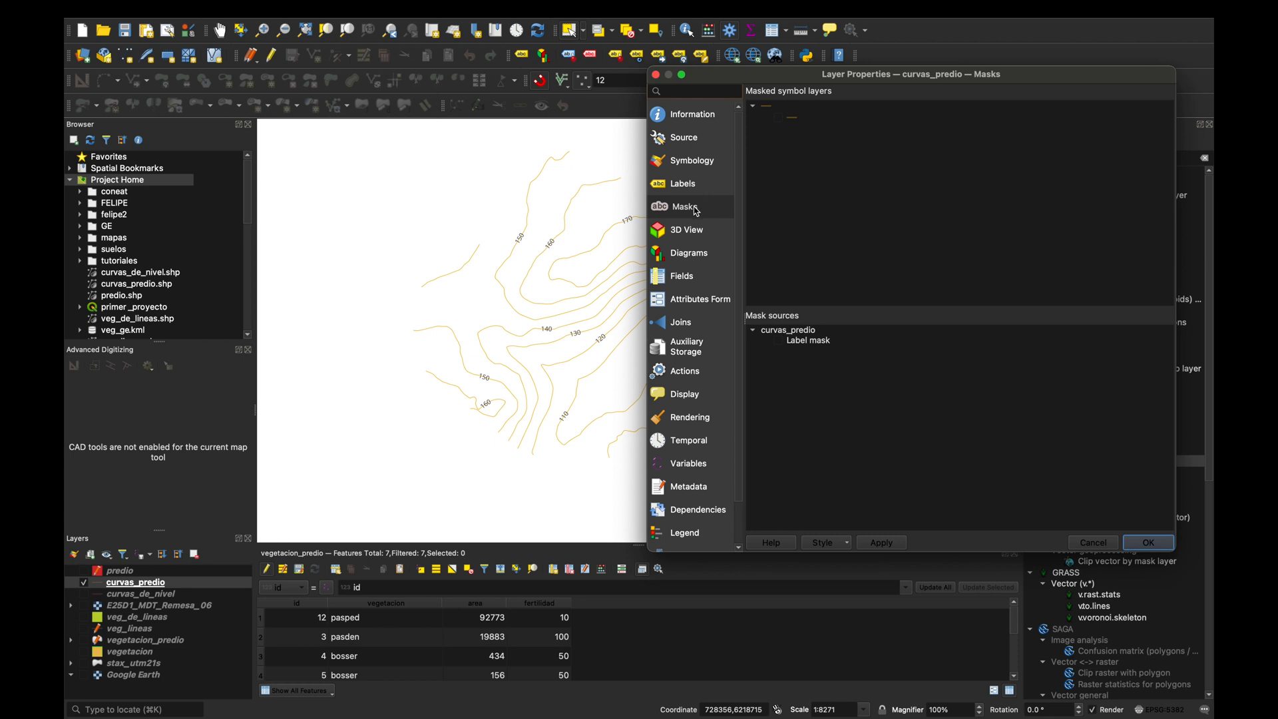
pyautogui.click(779, 121)
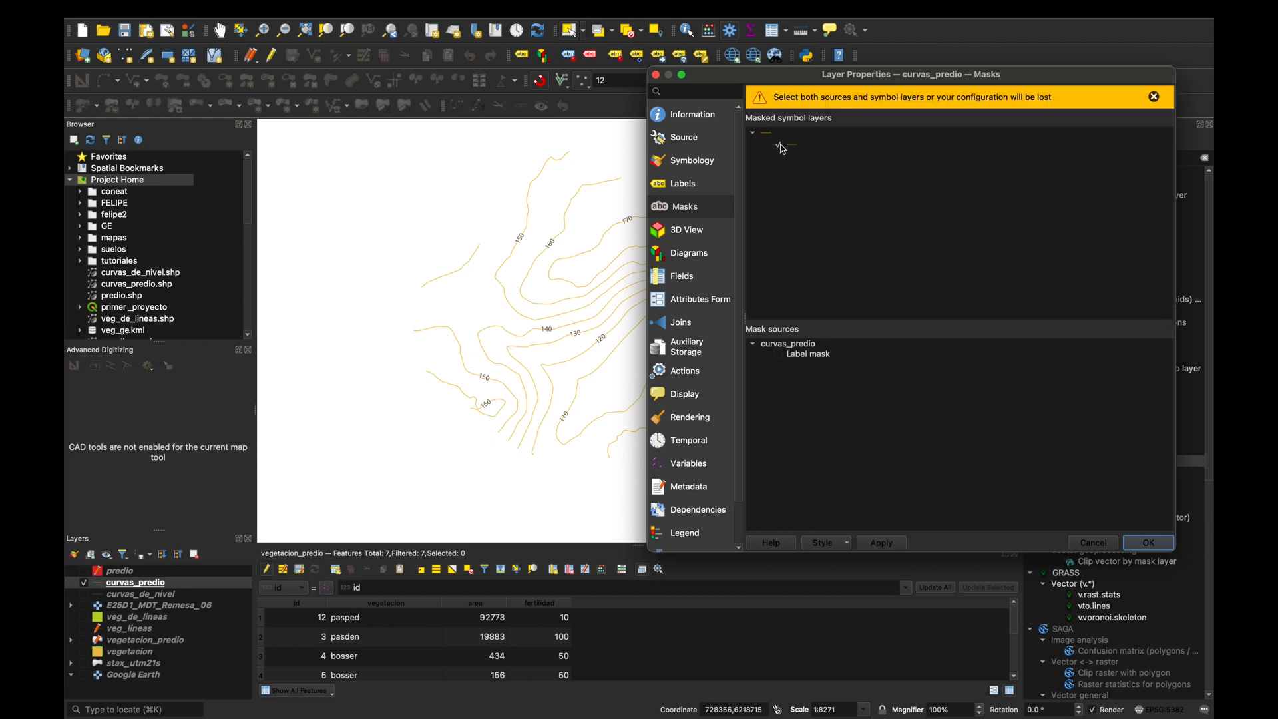
pyautogui.click(782, 355)
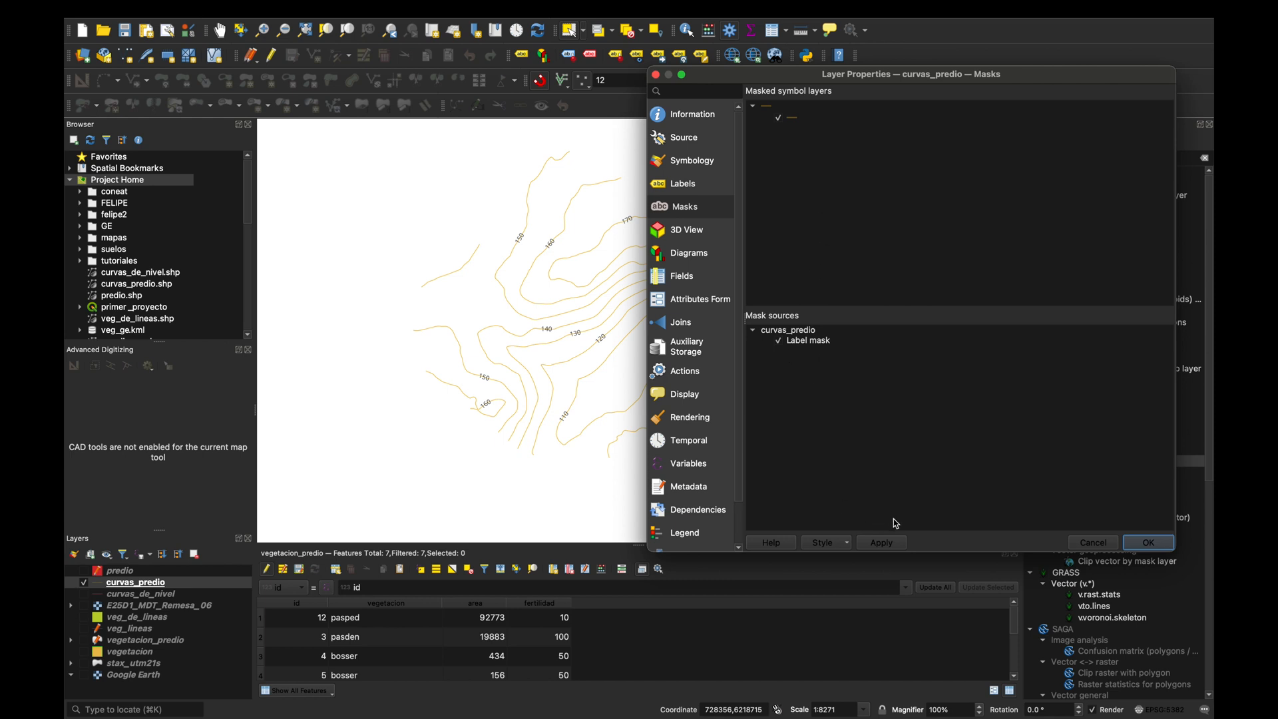
pyautogui.click(886, 544)
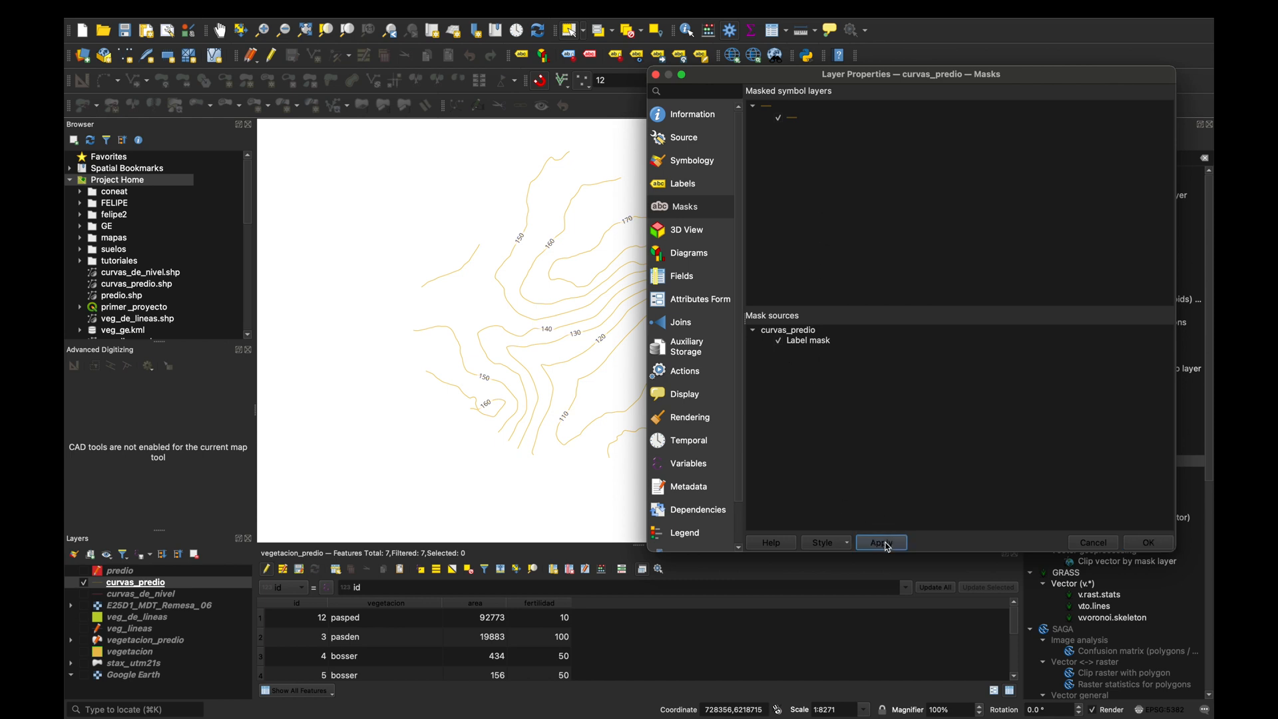
pyautogui.click(1148, 546)
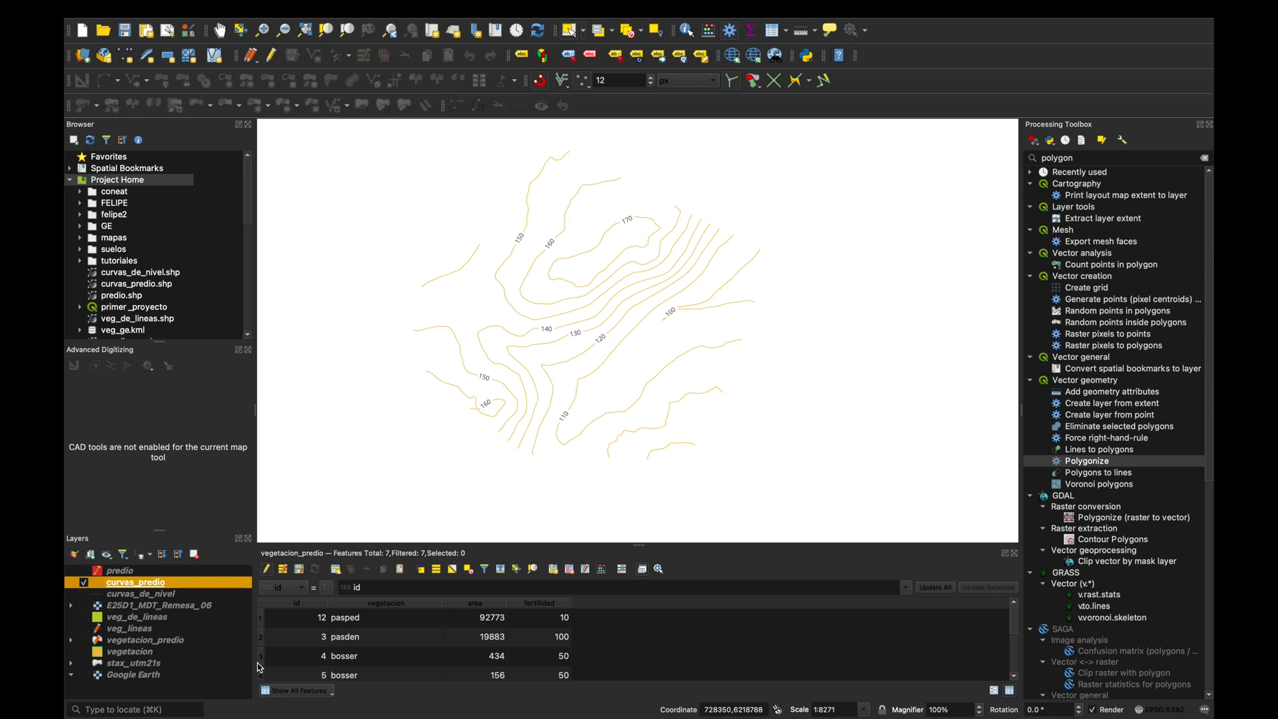
pyautogui.scroll(-1, 532, 428)
pyautogui.scroll(5, 532, 428)
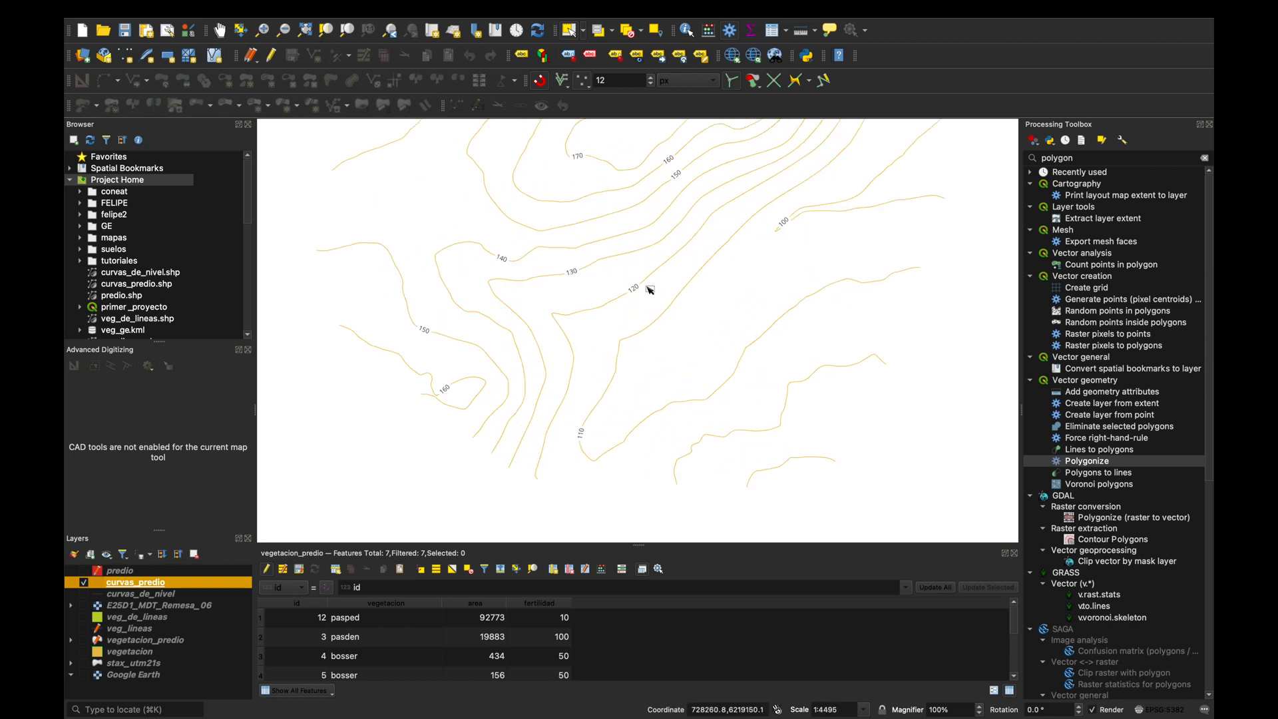
# Change the curvas_predio contour line colour to dark brown and copy that colour.
pyautogui.rightClick(137, 590)
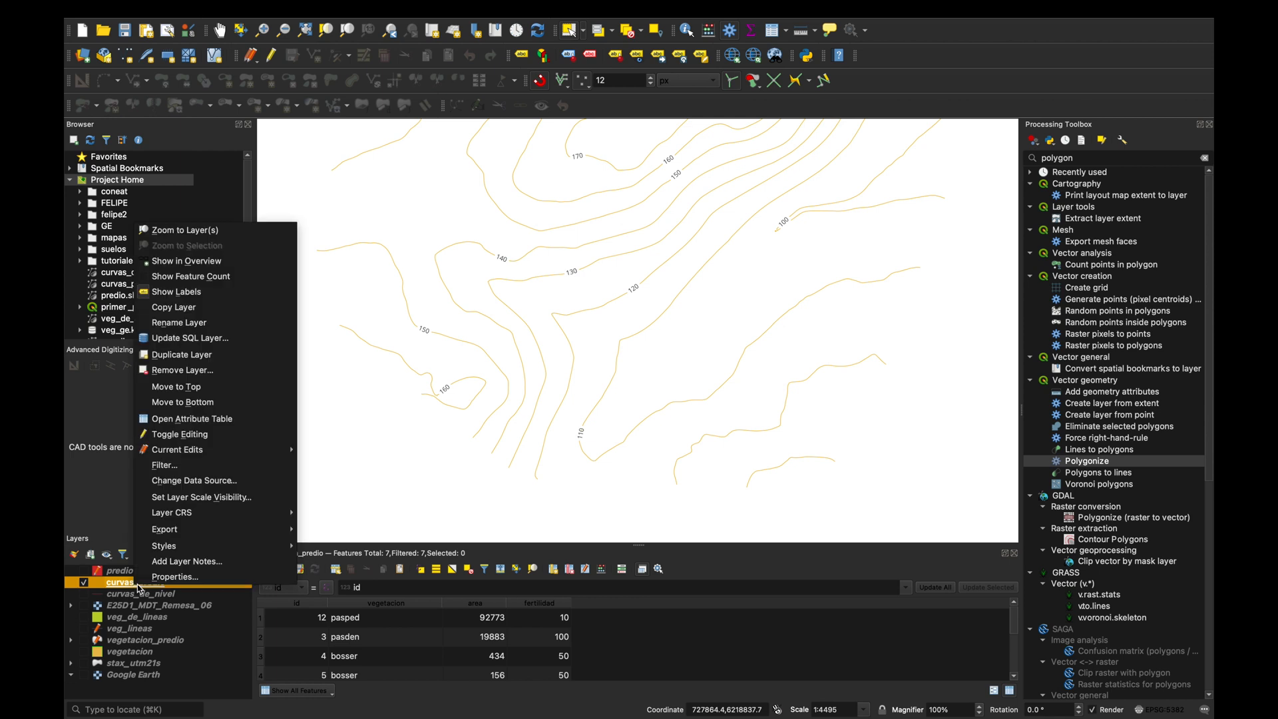
pyautogui.click(174, 578)
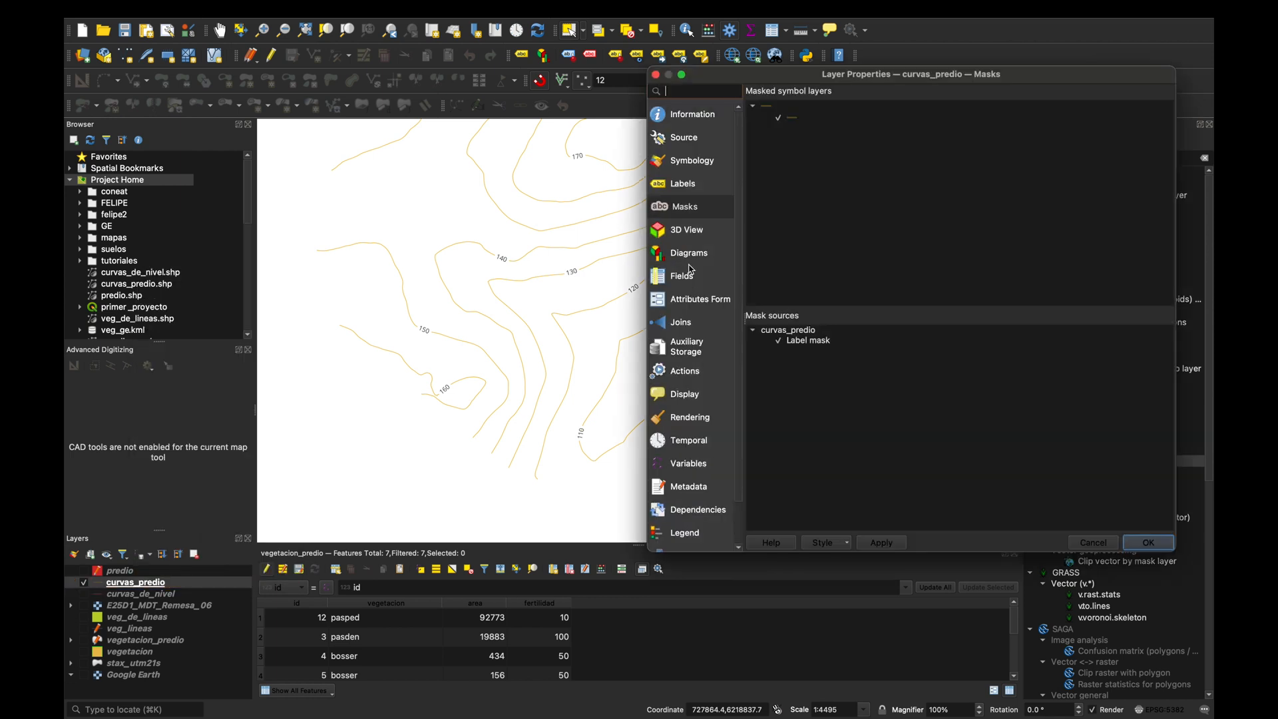
pyautogui.click(693, 170)
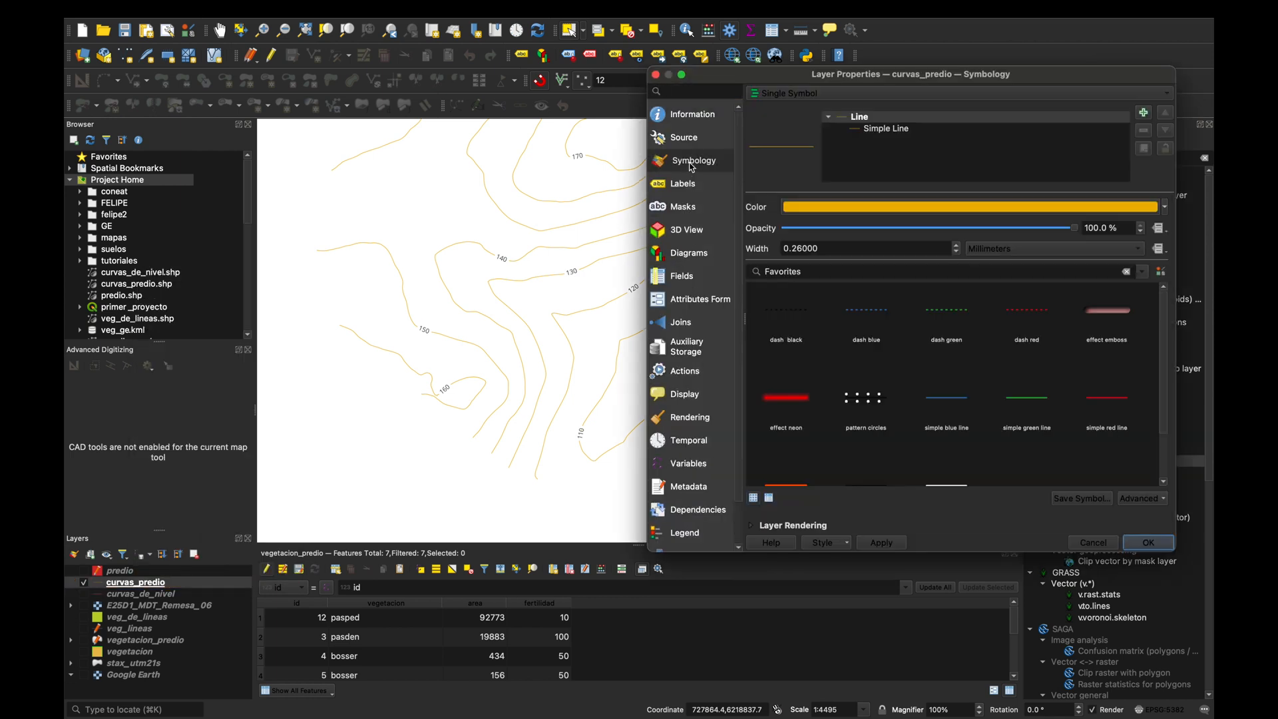
pyautogui.click(1166, 208)
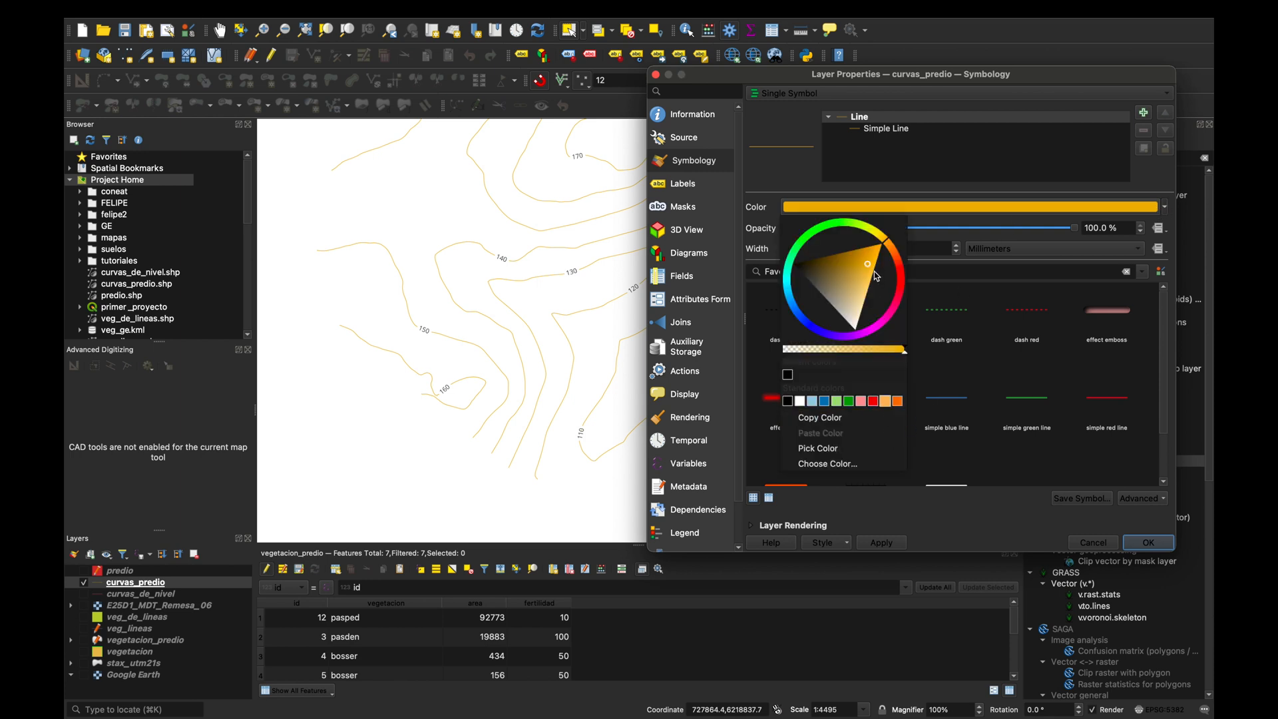
pyautogui.moveTo(871, 267); pyautogui.dragTo(836, 255)
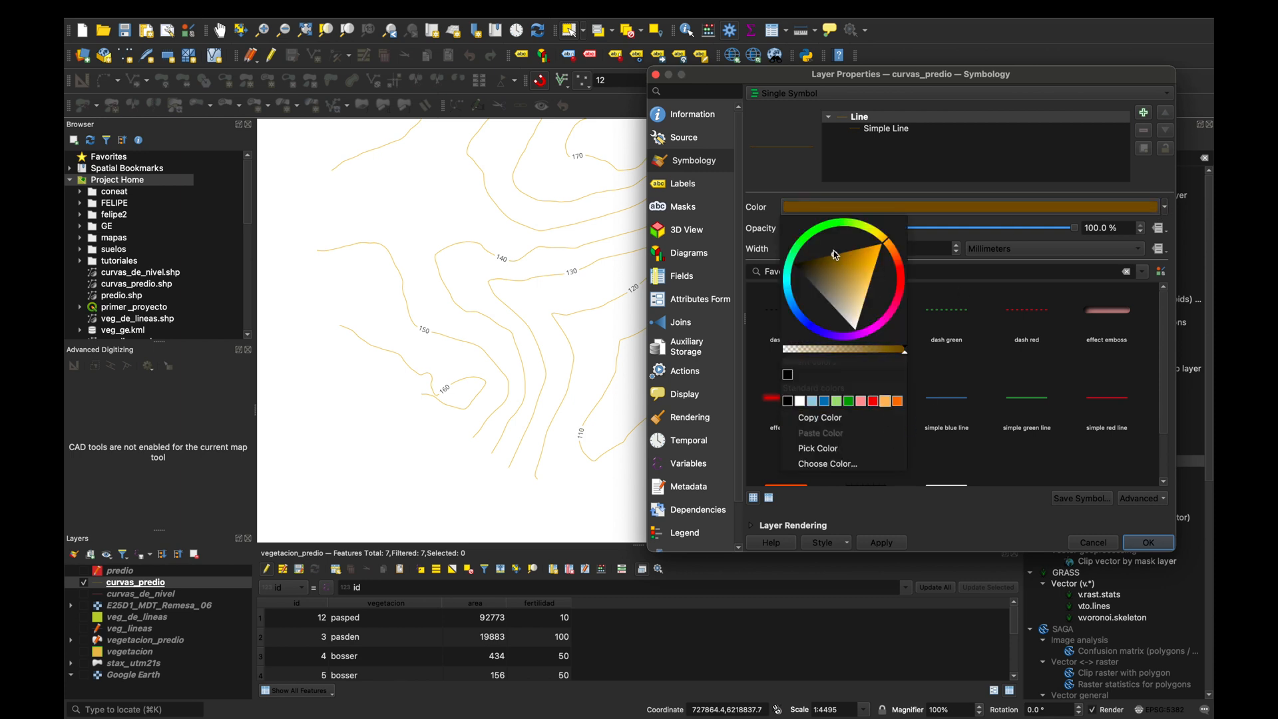
pyautogui.click(831, 420)
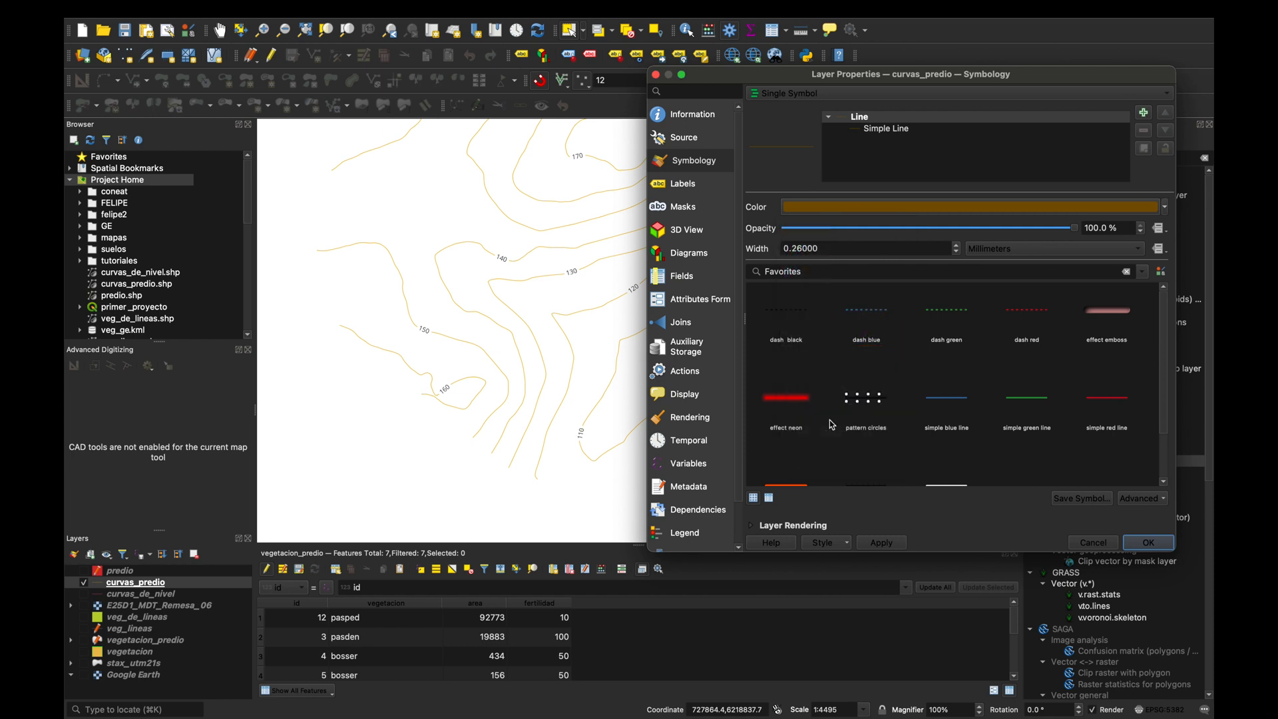
pyautogui.click(1165, 206)
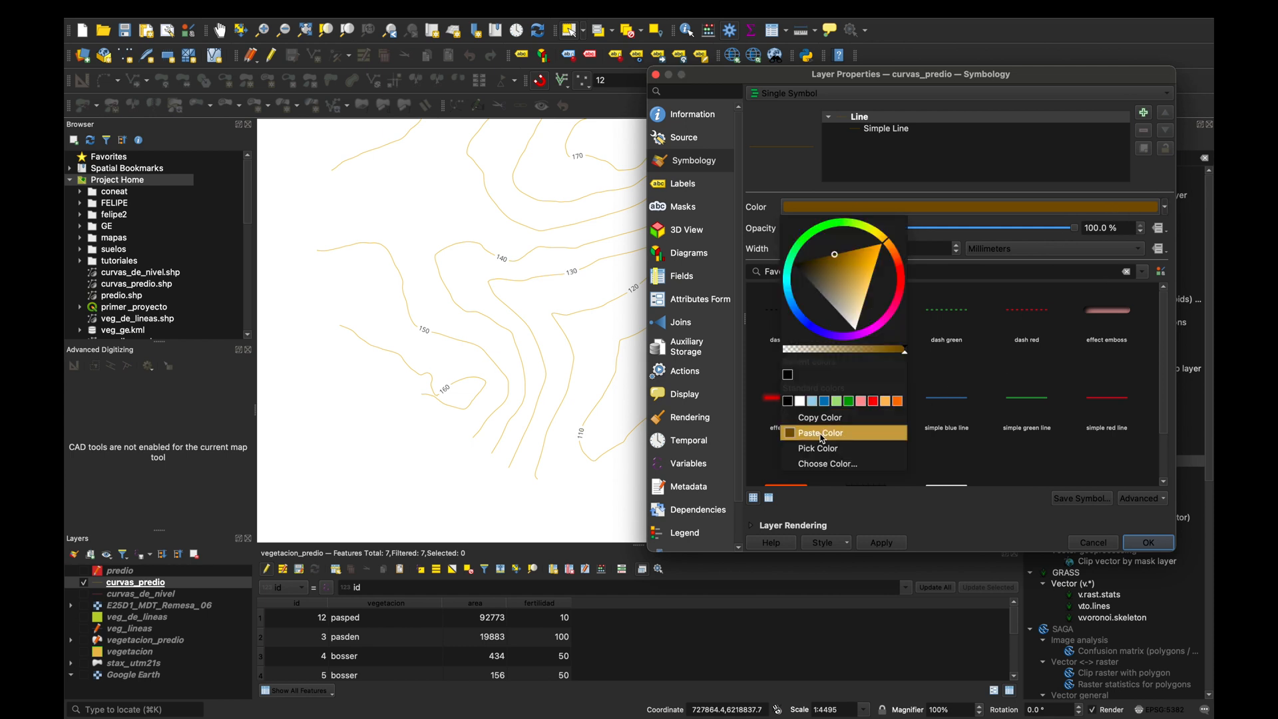
pyautogui.click(799, 434)
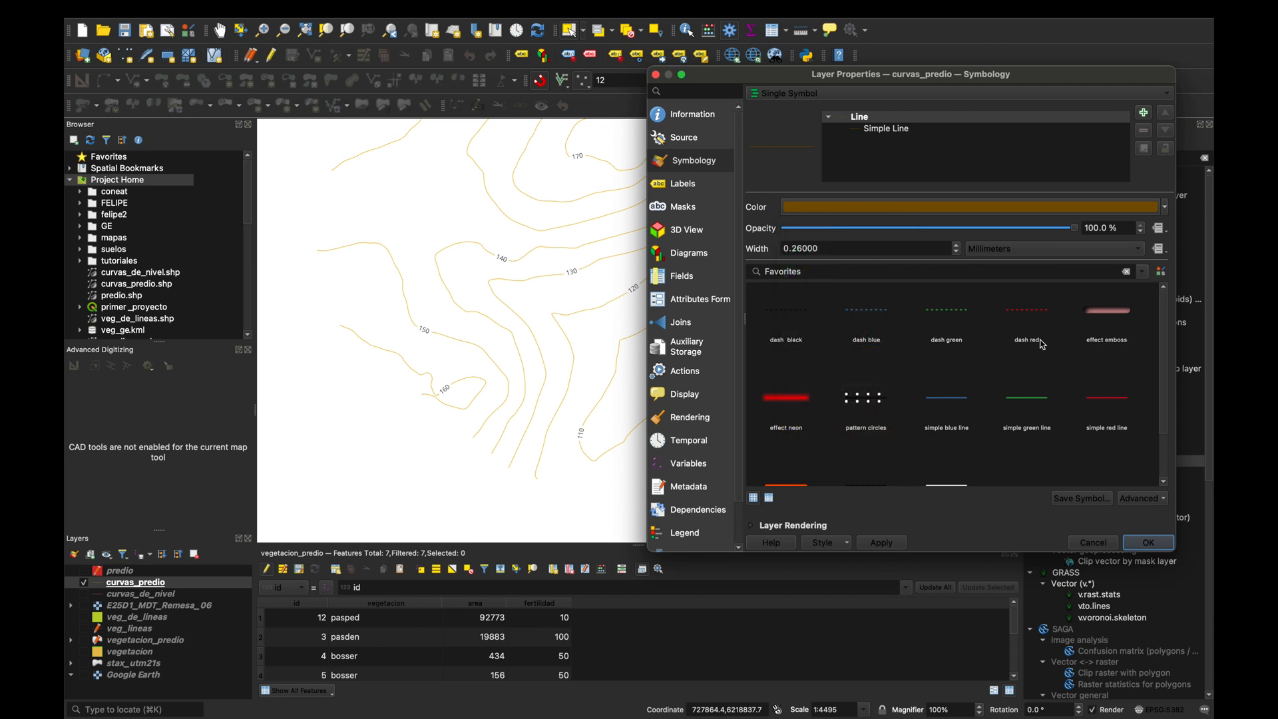
# Set the contour label text to the same dark brown as the lines and apply the changes.
pyautogui.click(689, 183)
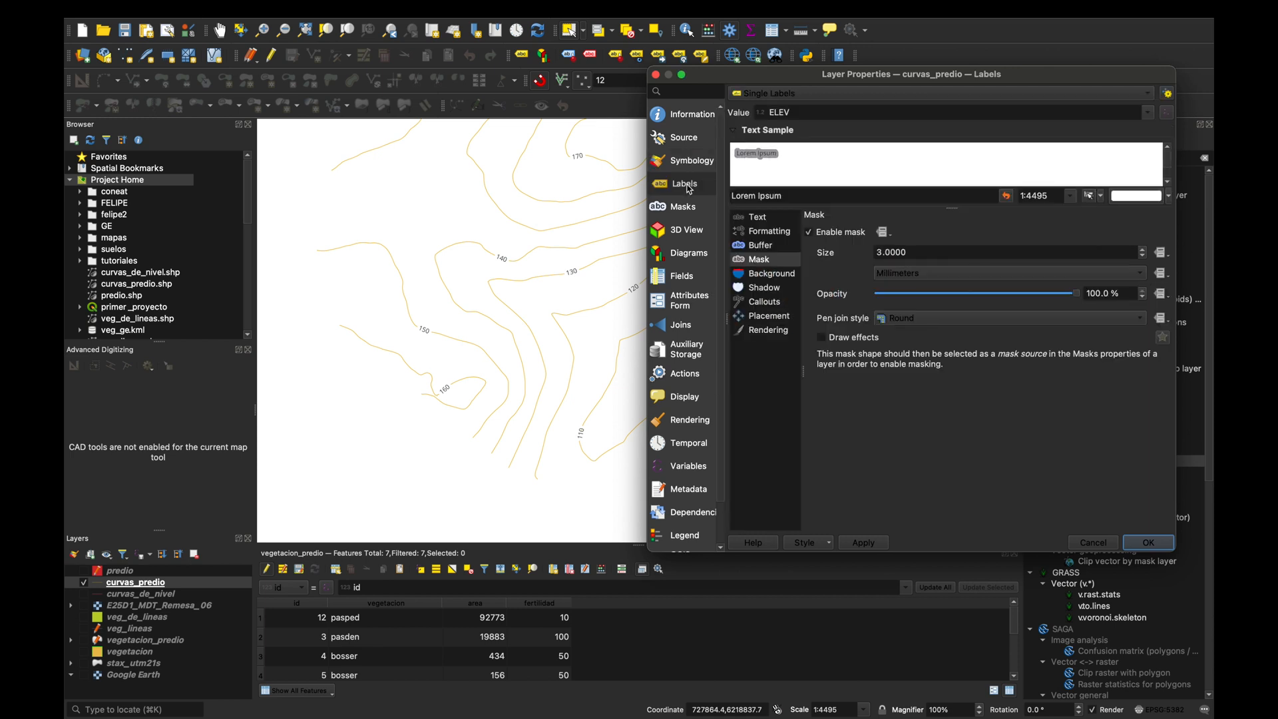
pyautogui.click(759, 218)
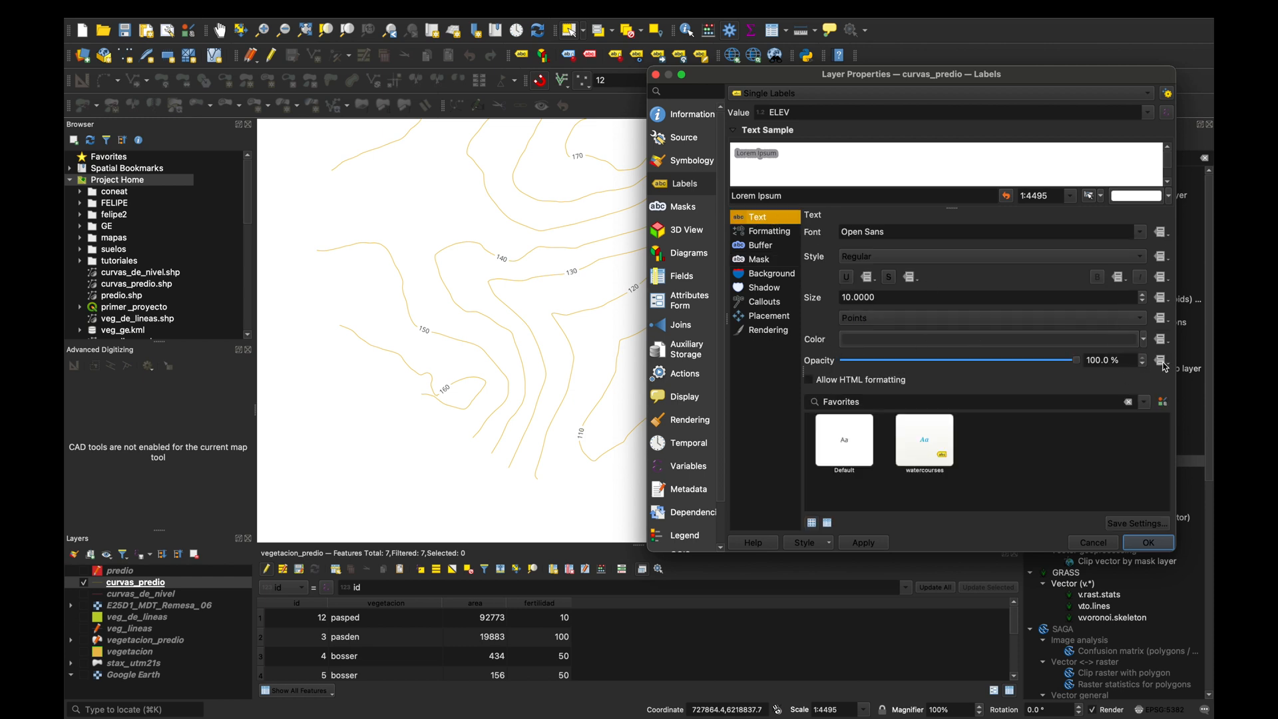
pyautogui.click(1147, 344)
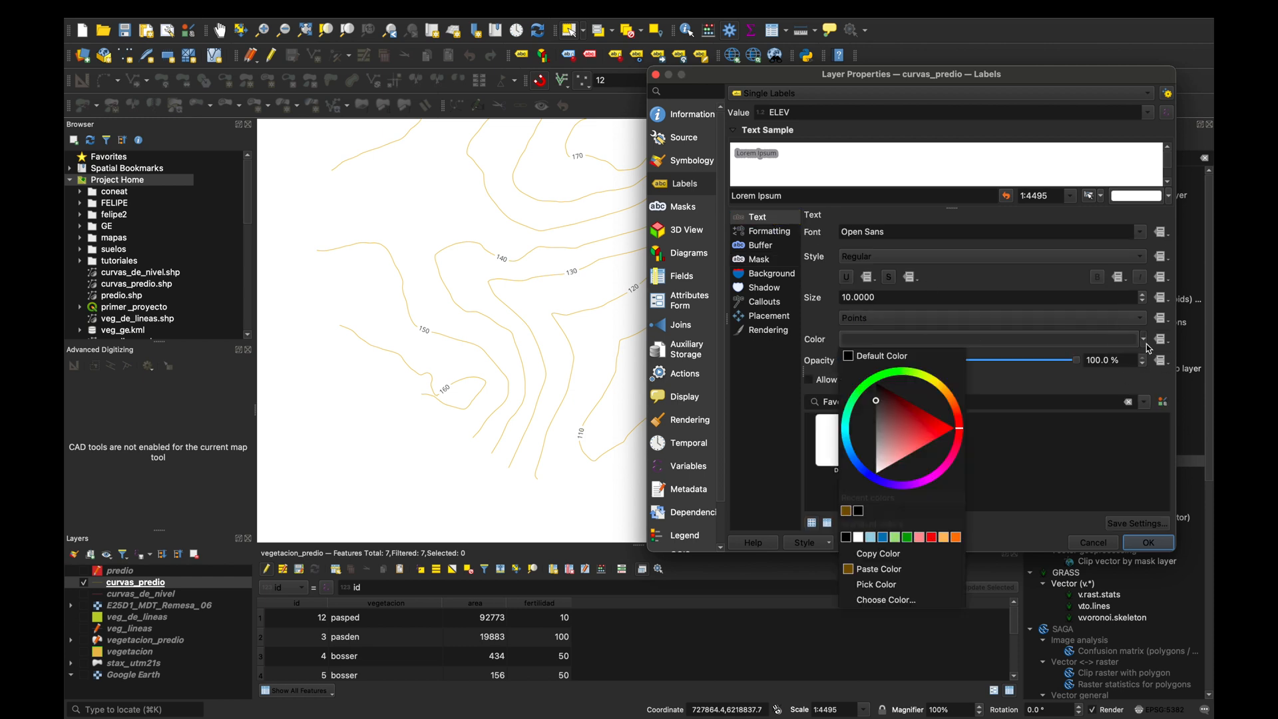
pyautogui.click(851, 513)
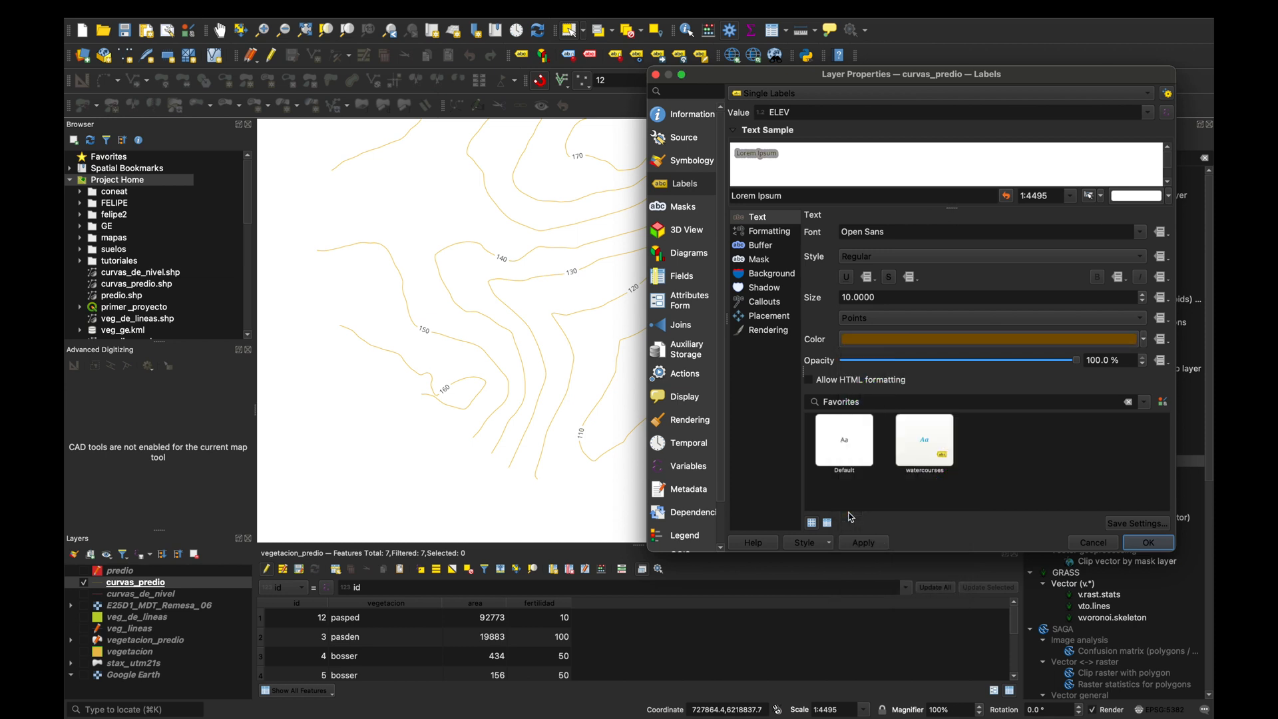
pyautogui.click(870, 544)
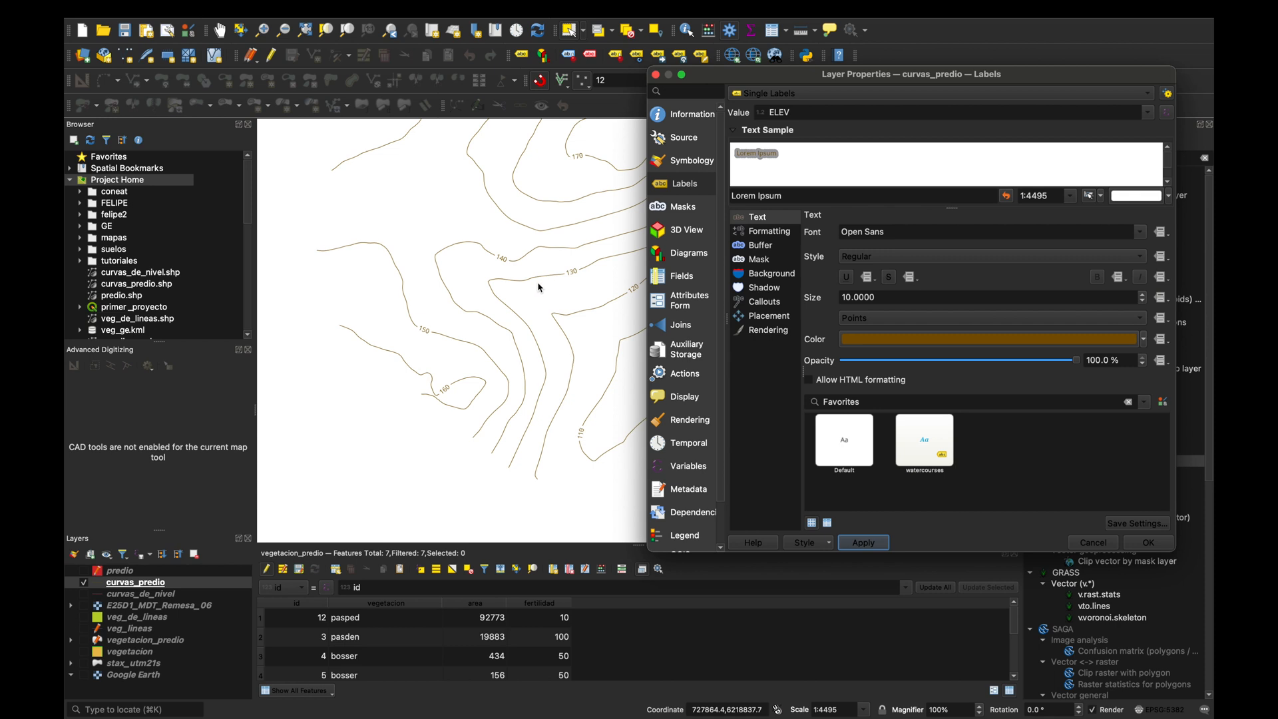
# Define the curvas_predio line width with the expression if("ELEV" %100=0, 0.4, 0.1) and apply it to the layer.
pyautogui.click(695, 164)
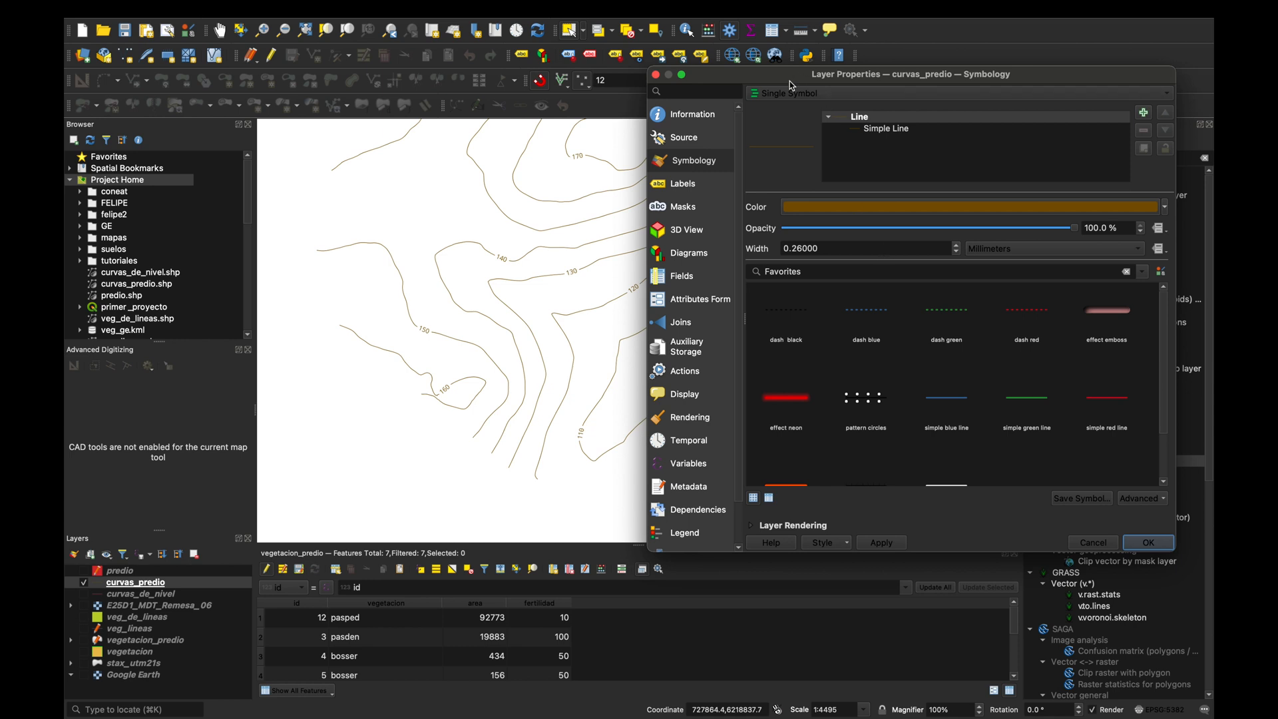
pyautogui.moveTo(793, 78); pyautogui.dragTo(627, 78)
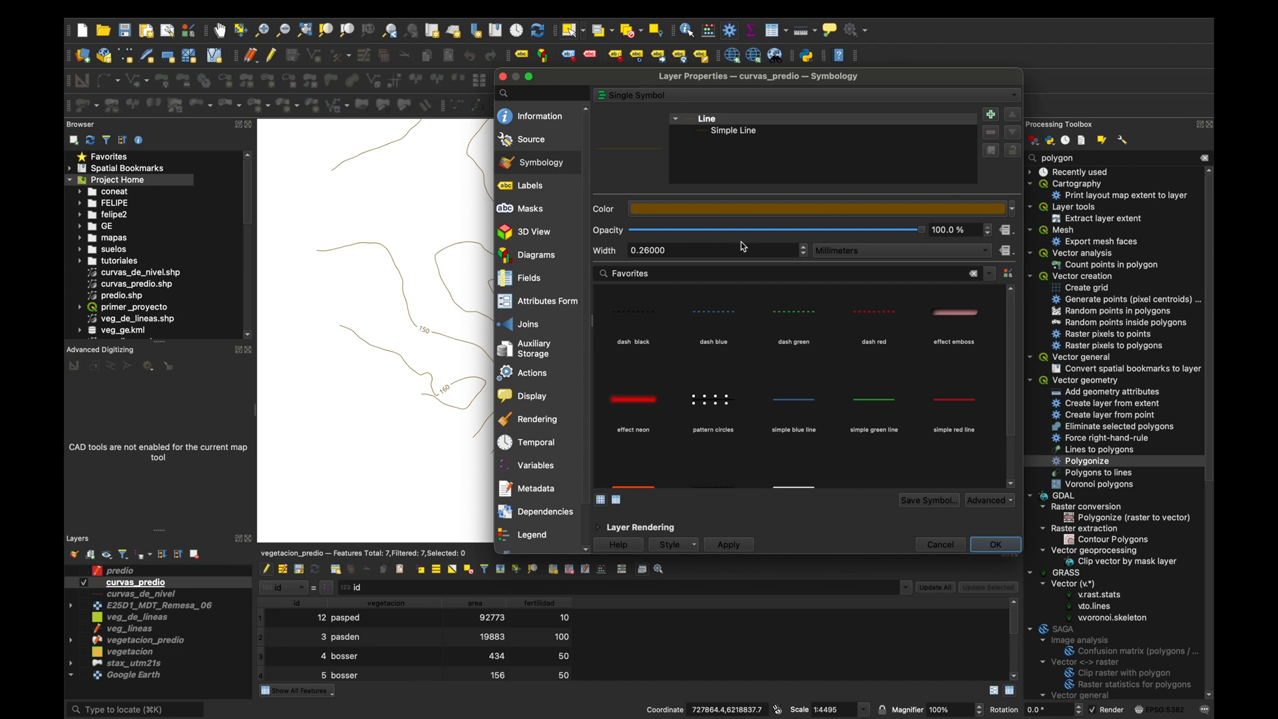
pyautogui.click(1008, 252)
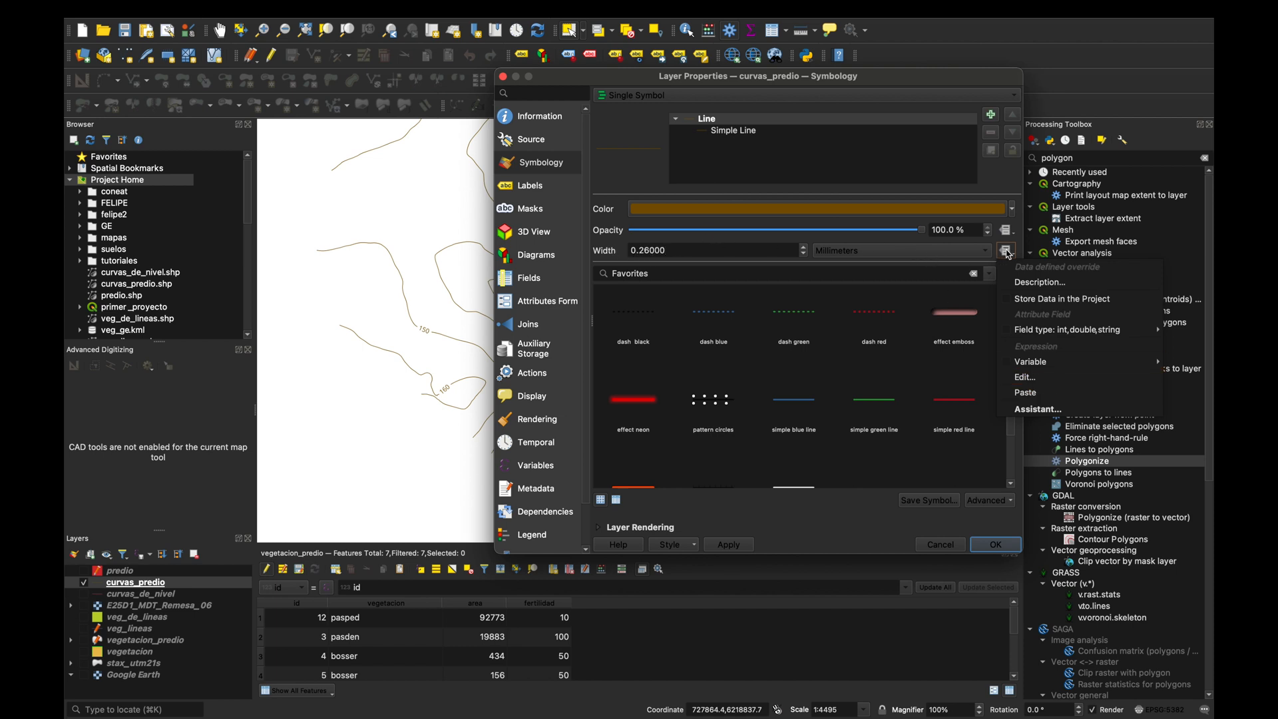
pyautogui.click(1029, 378)
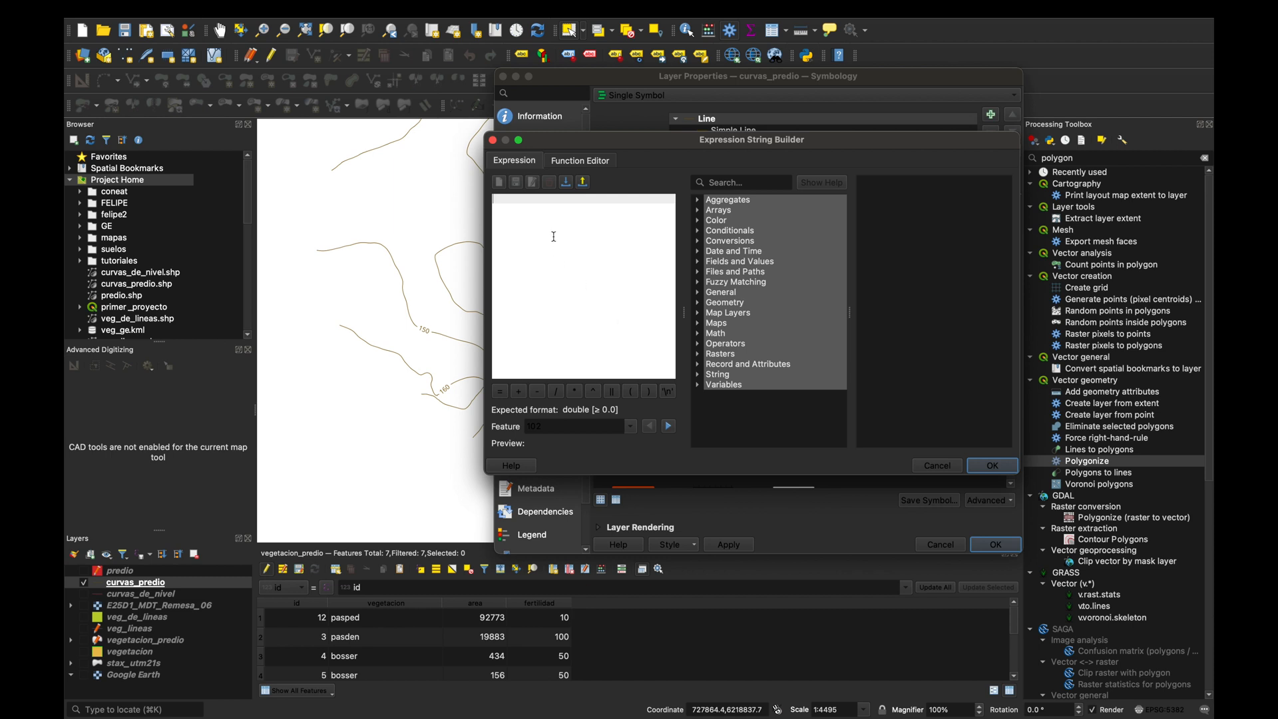
pyautogui.write('if')
pyautogui.press('Escape')
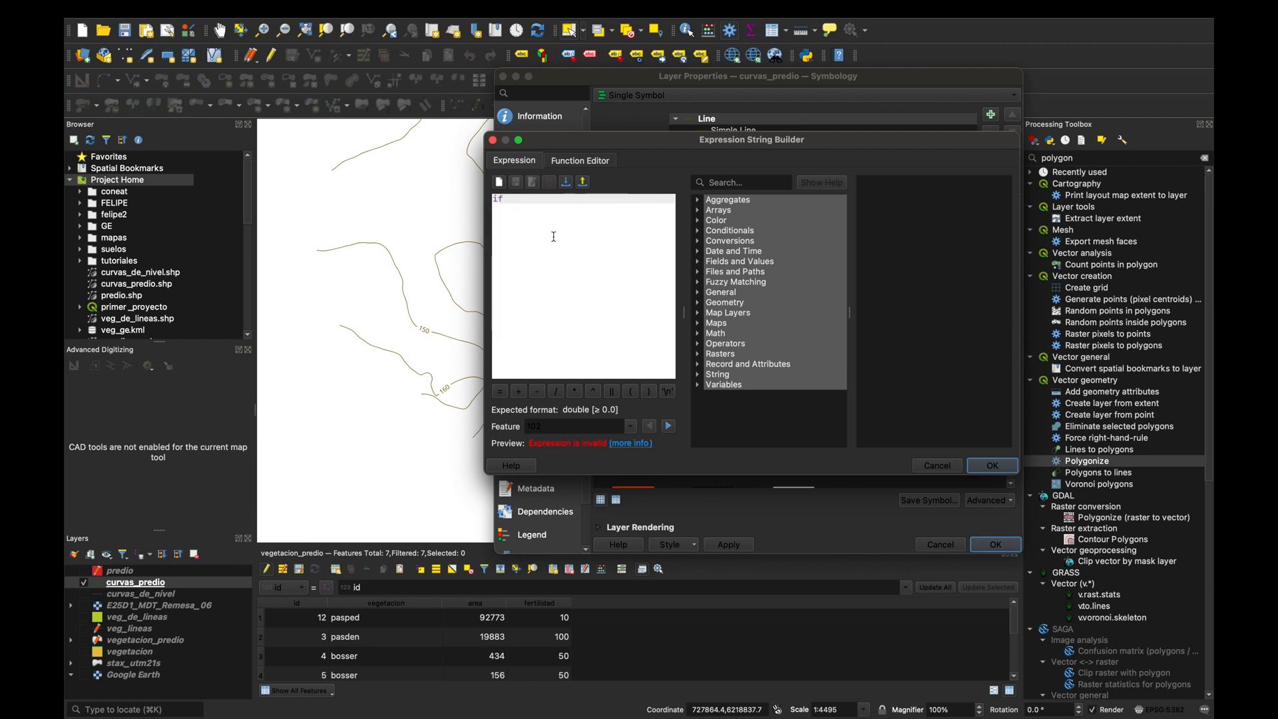
pyautogui.write('(')
pyautogui.click(698, 262)
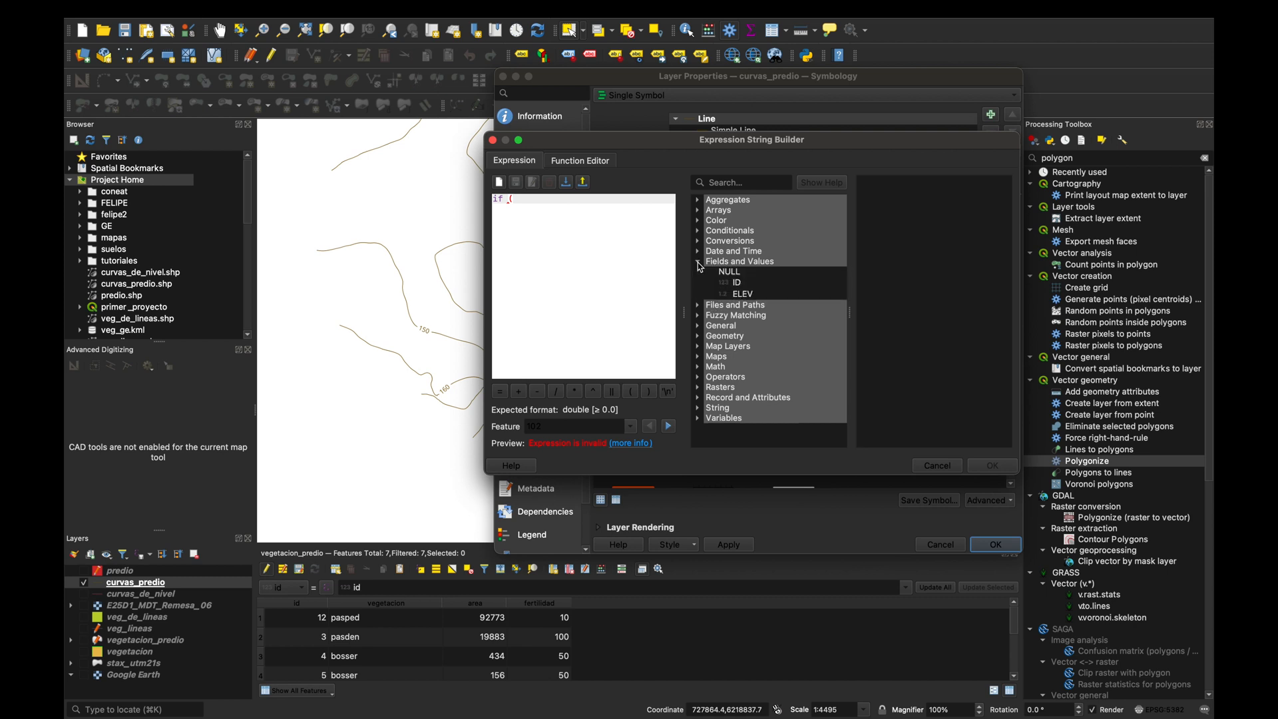
pyautogui.doubleClick(740, 294)
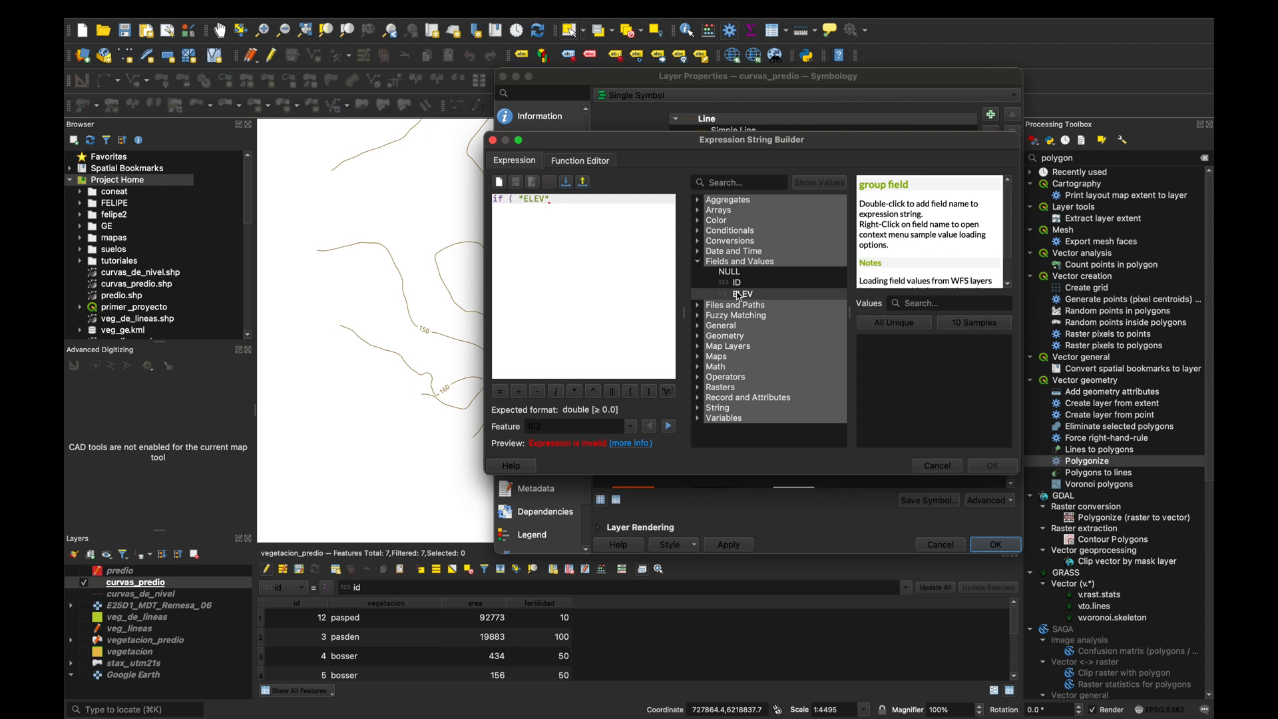
pyautogui.write('%100=0, 0.4, 0.1)')
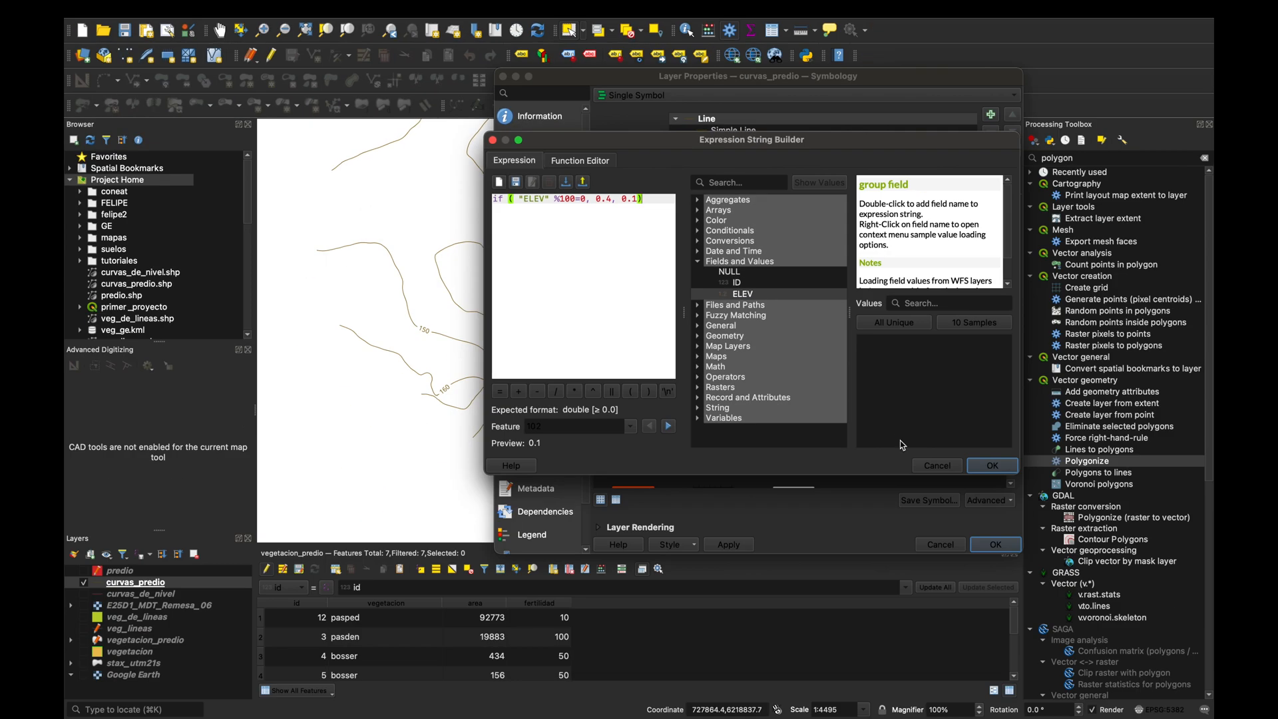
pyautogui.click(999, 467)
pyautogui.click(728, 545)
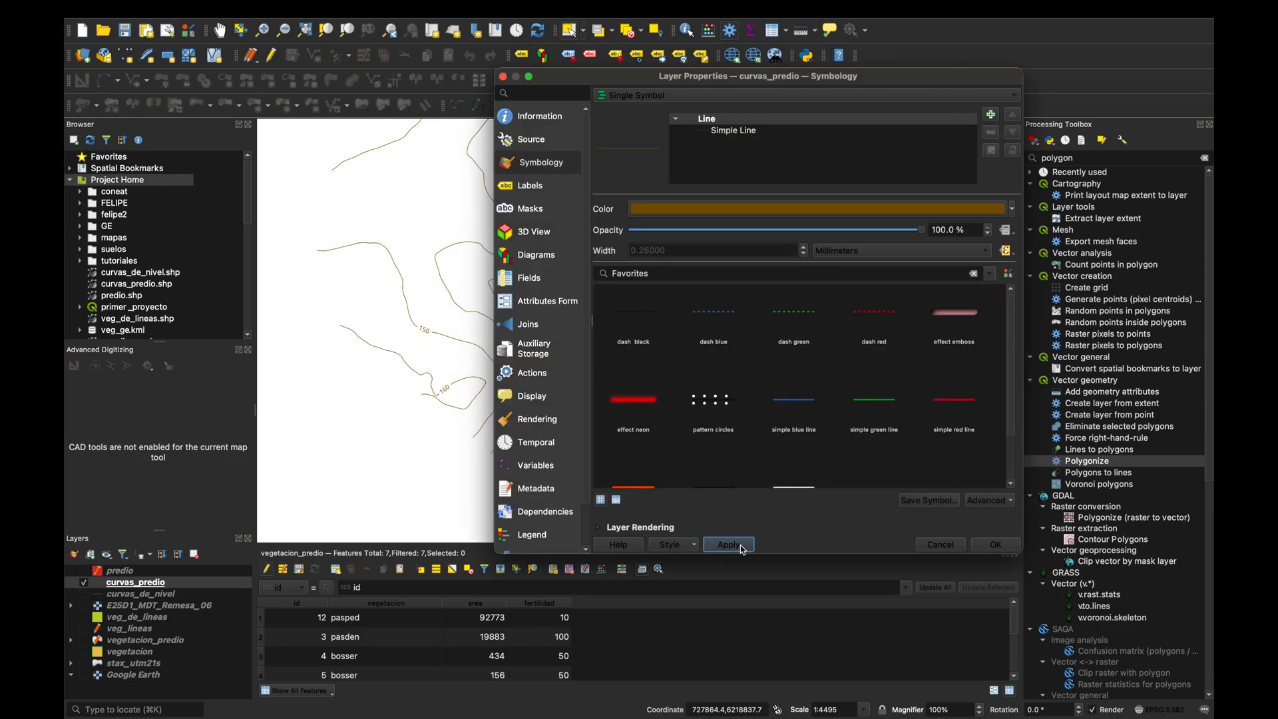
pyautogui.click(996, 545)
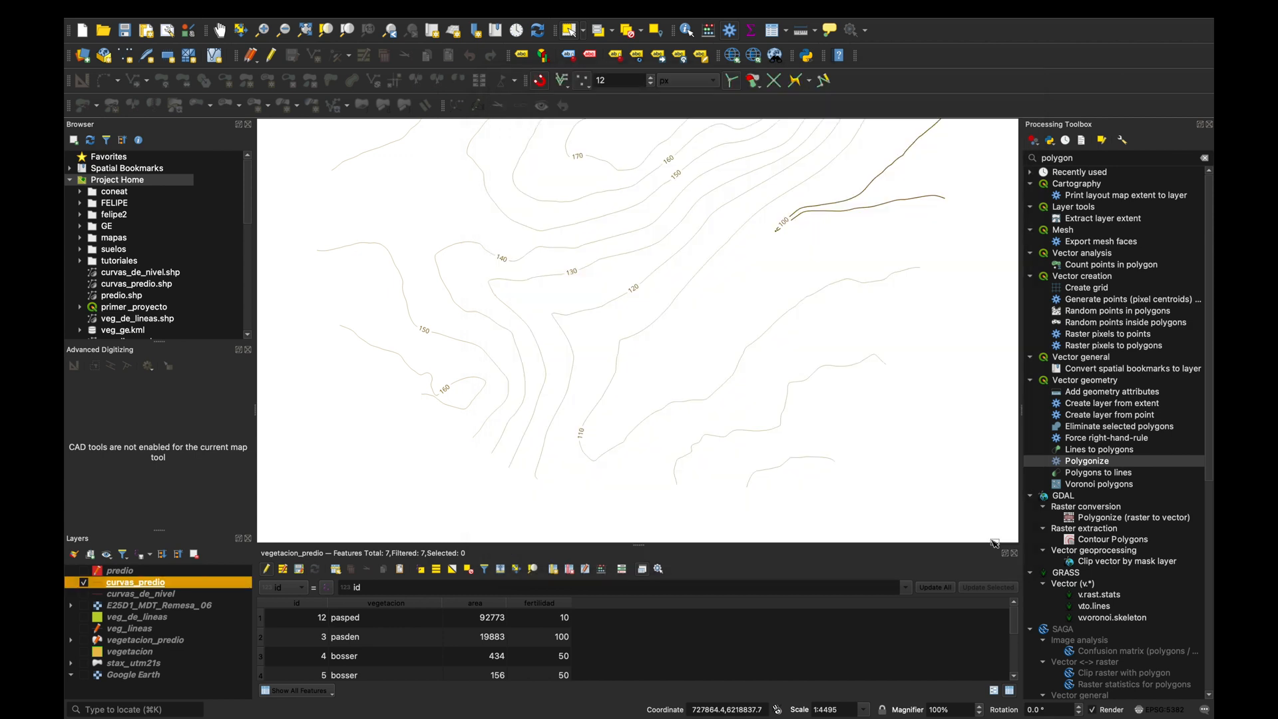
# Turn on the visibility of the predio layer over the contours.
pyautogui.scroll(-3, 783, 427)
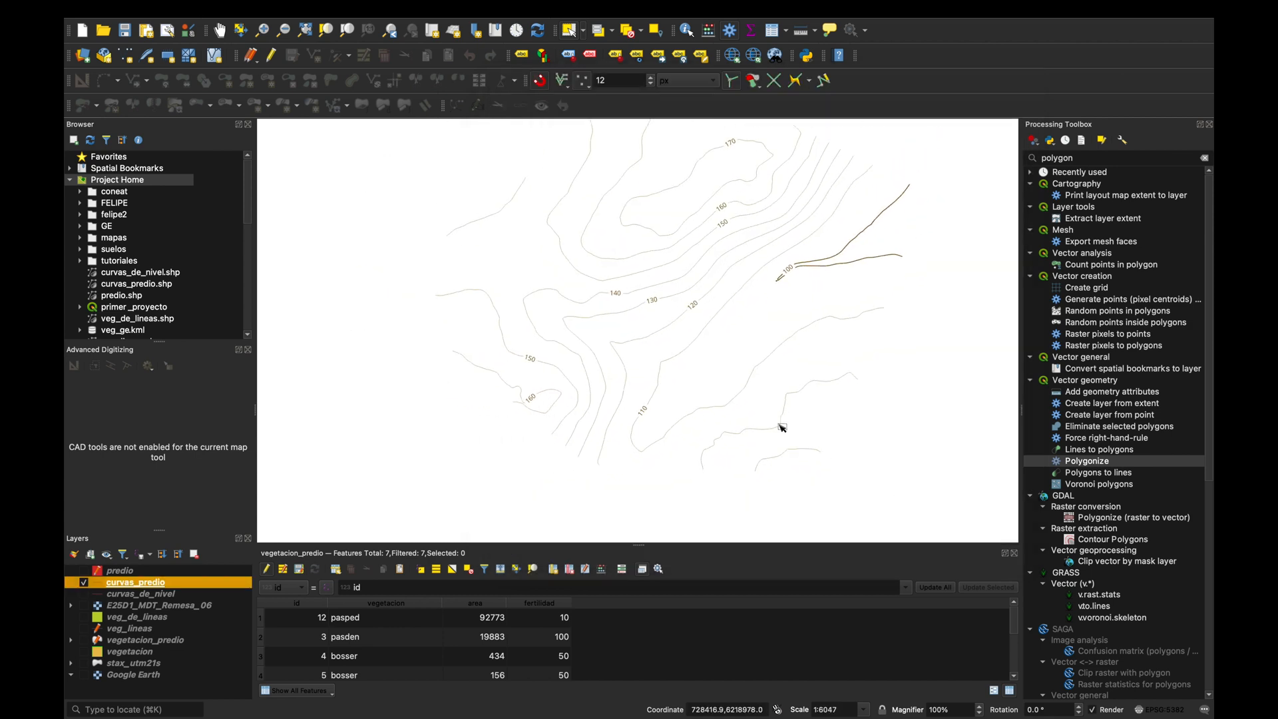
pyautogui.scroll(-1, 789, 318)
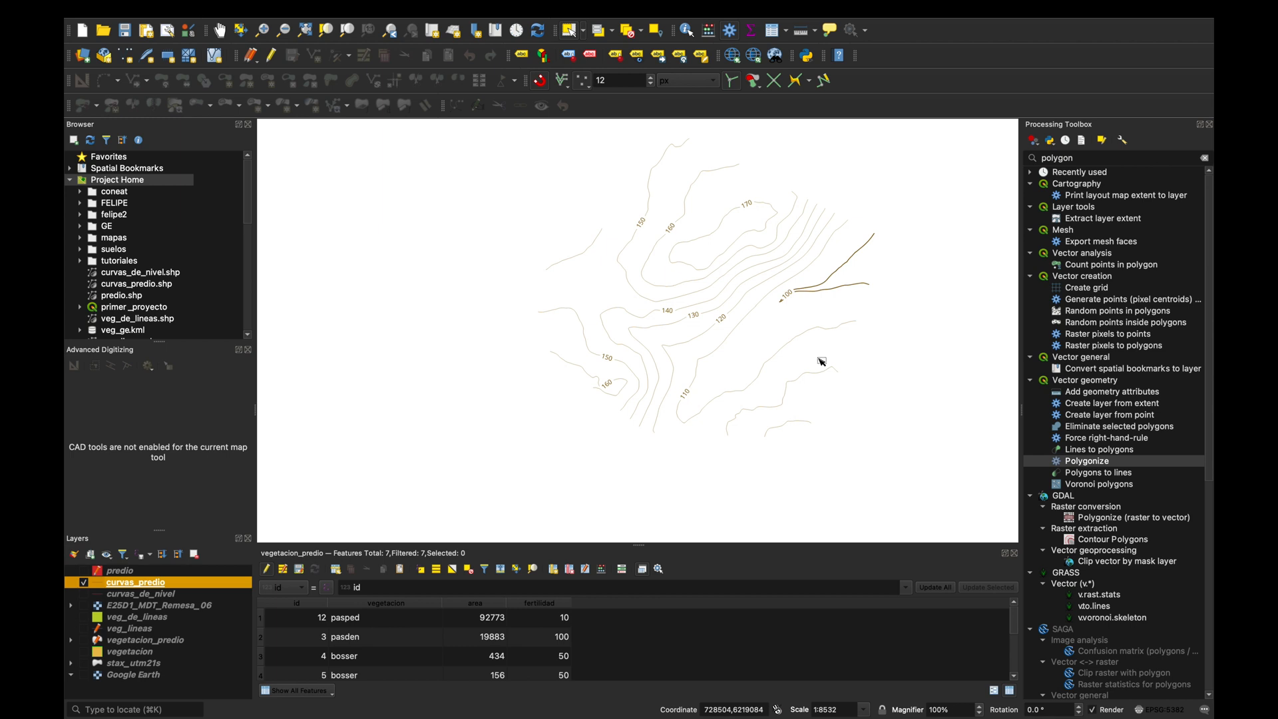
pyautogui.click(108, 572)
pyautogui.click(84, 572)
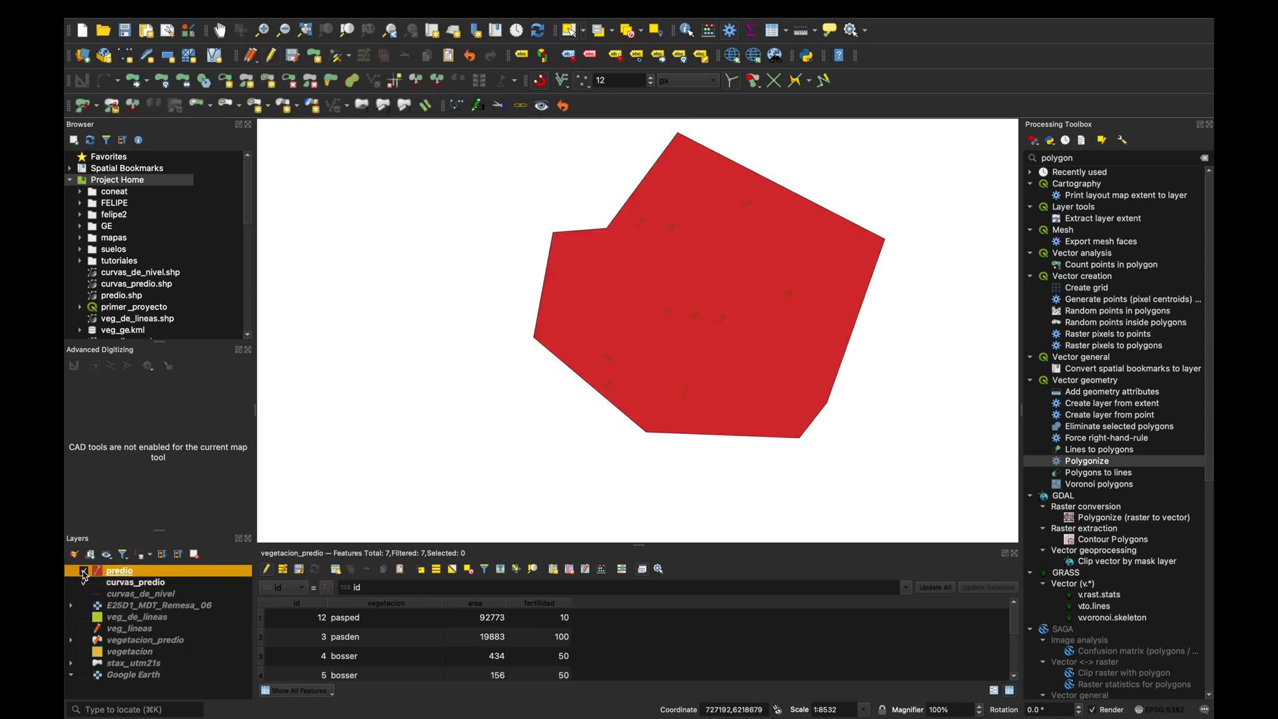
# Give the predio polygon's simple fill symbol a transparent fill colour.
pyautogui.rightClick(126, 577)
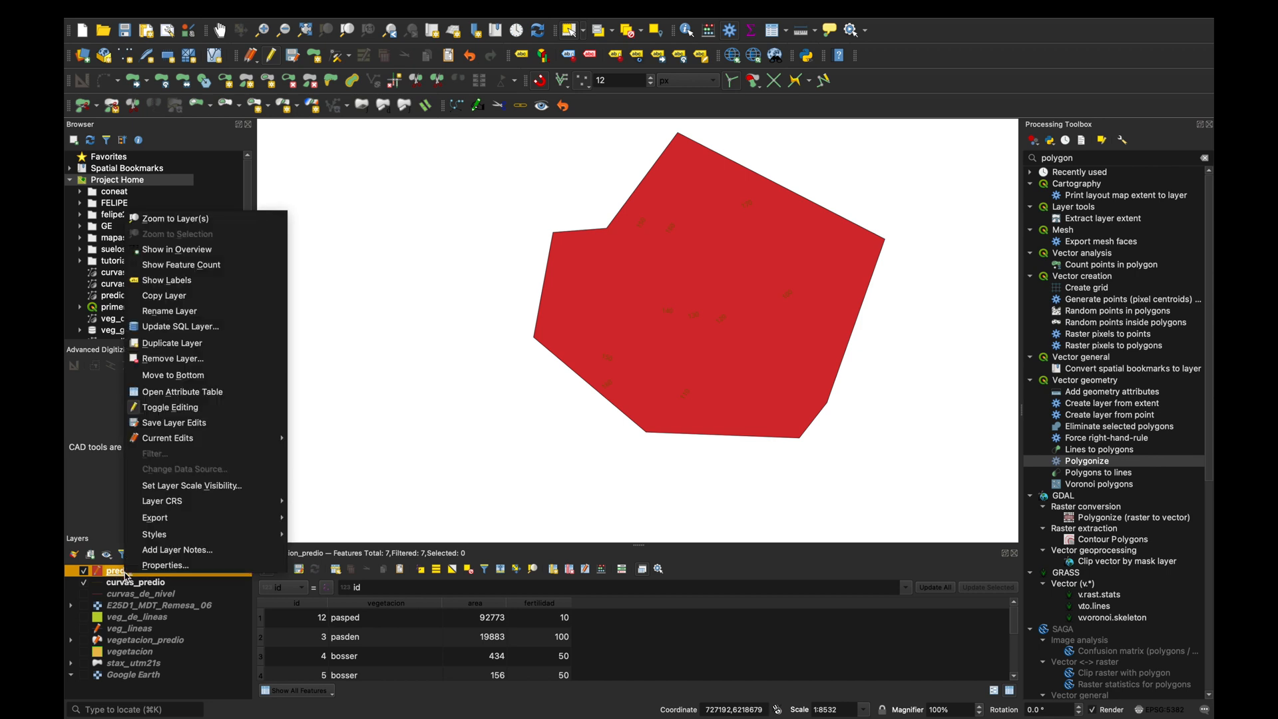
pyautogui.click(164, 566)
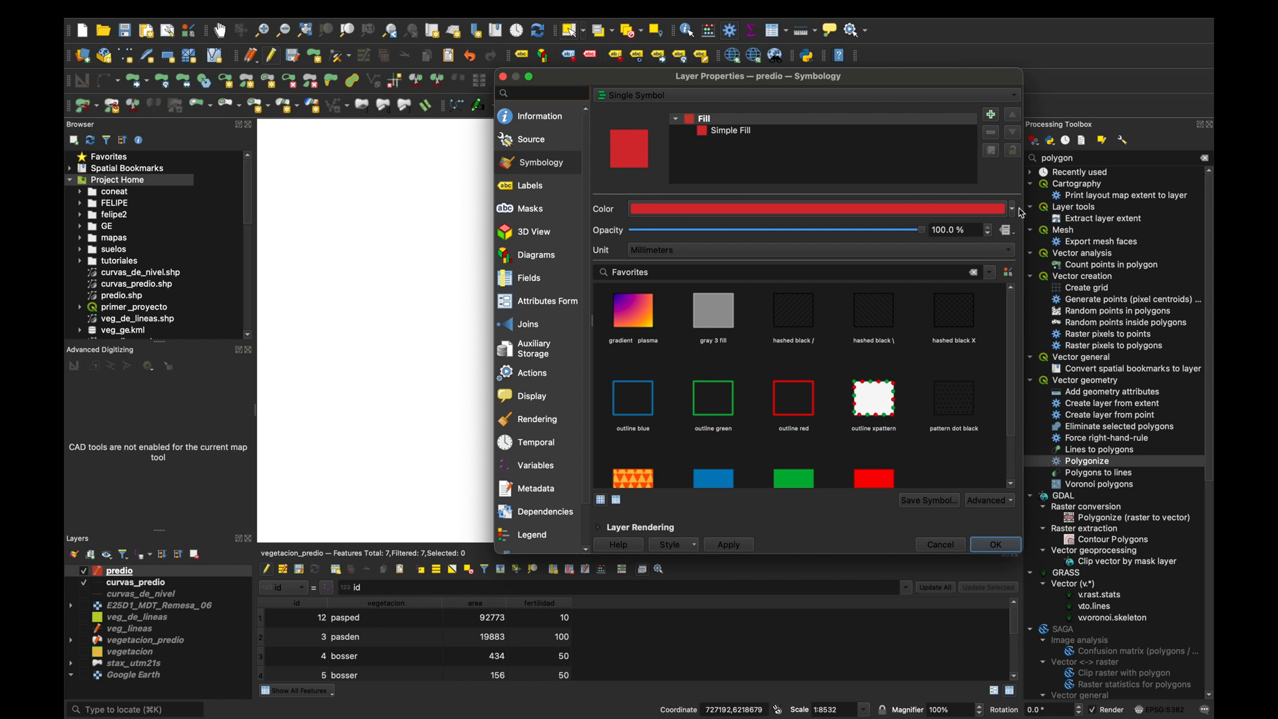
pyautogui.click(1013, 211)
pyautogui.click(1013, 212)
pyautogui.click(772, 136)
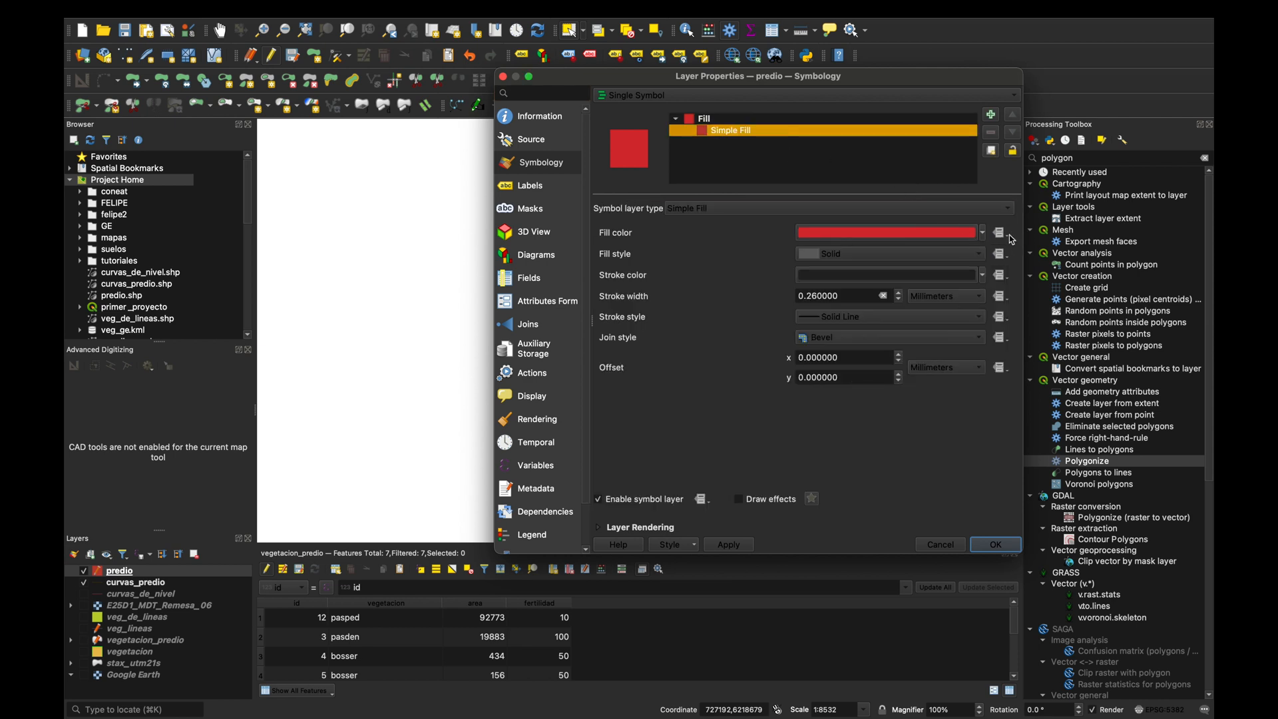
pyautogui.click(985, 233)
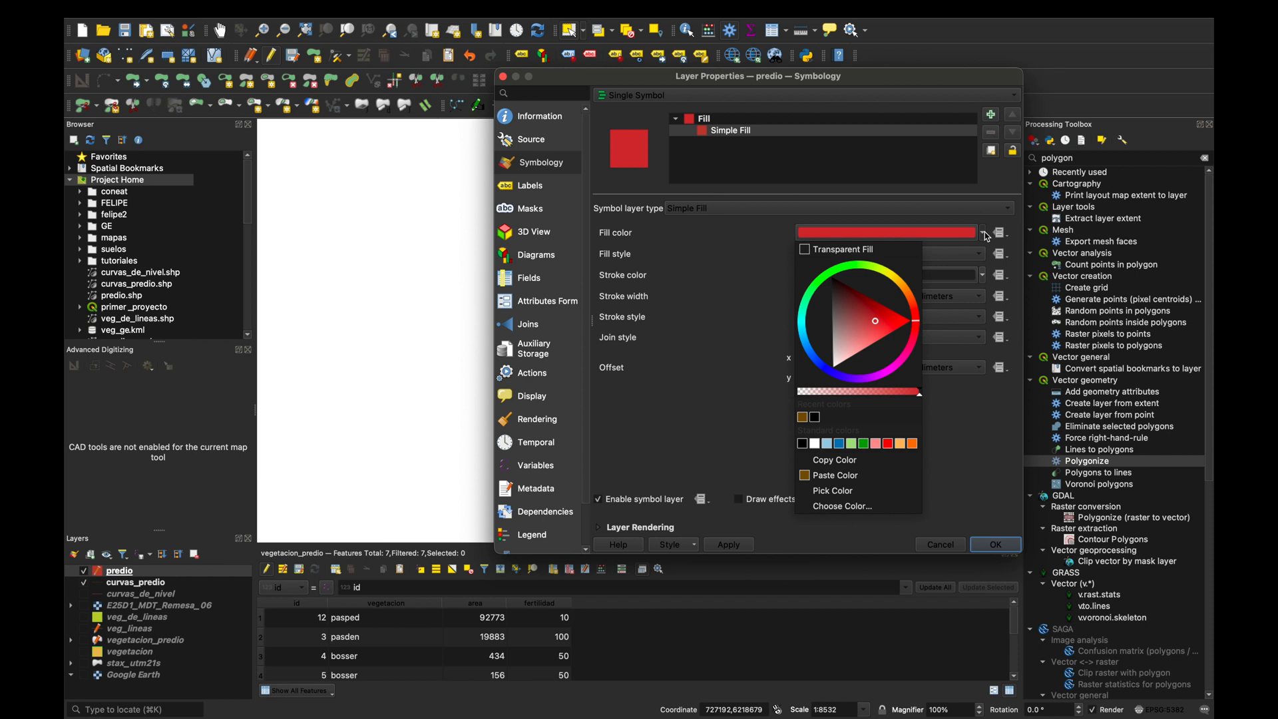
pyautogui.click(810, 257)
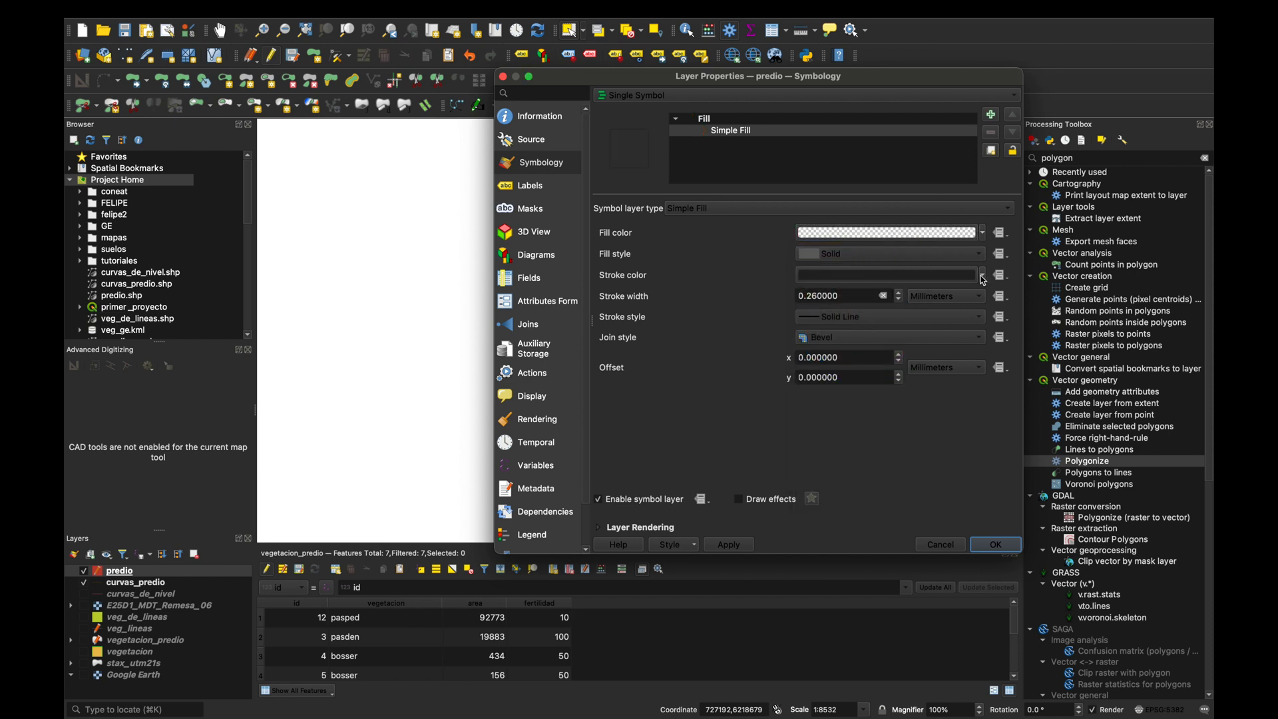
# Set the predio outline's stroke width to 0.46 mm and apply the symbology to the map.
pyautogui.click(899, 293)
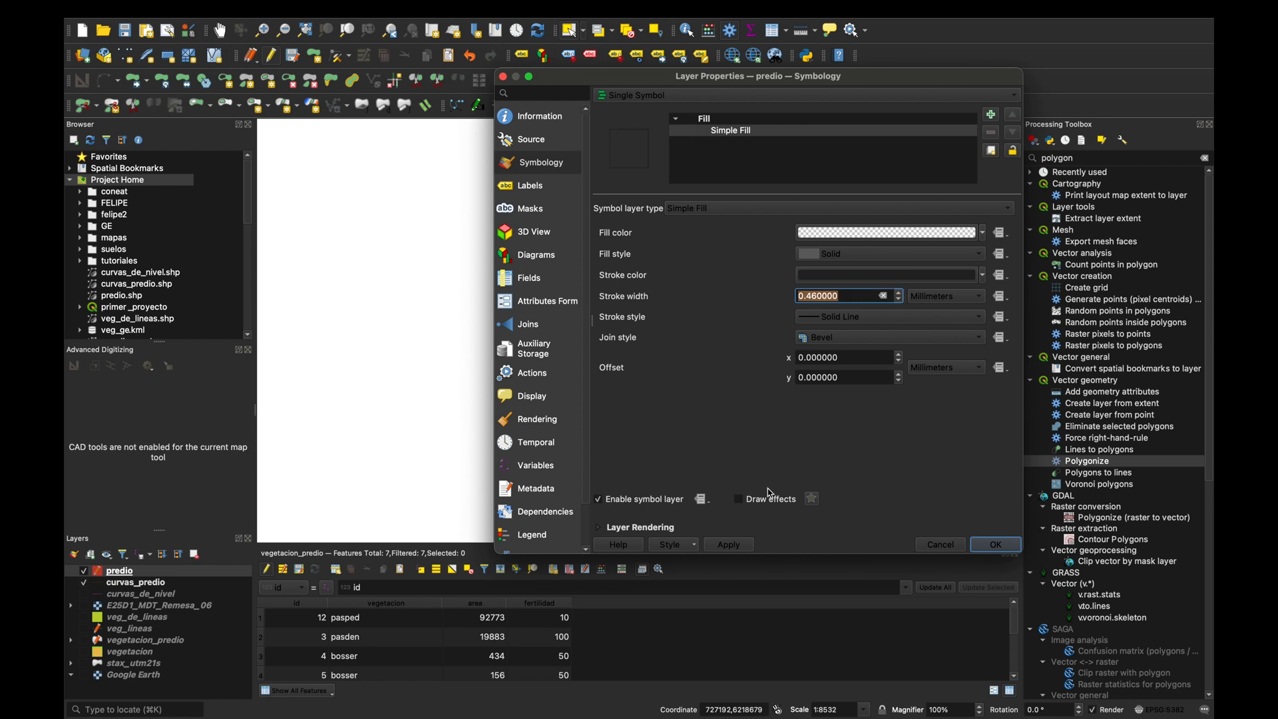
pyautogui.click(742, 546)
pyautogui.click(996, 546)
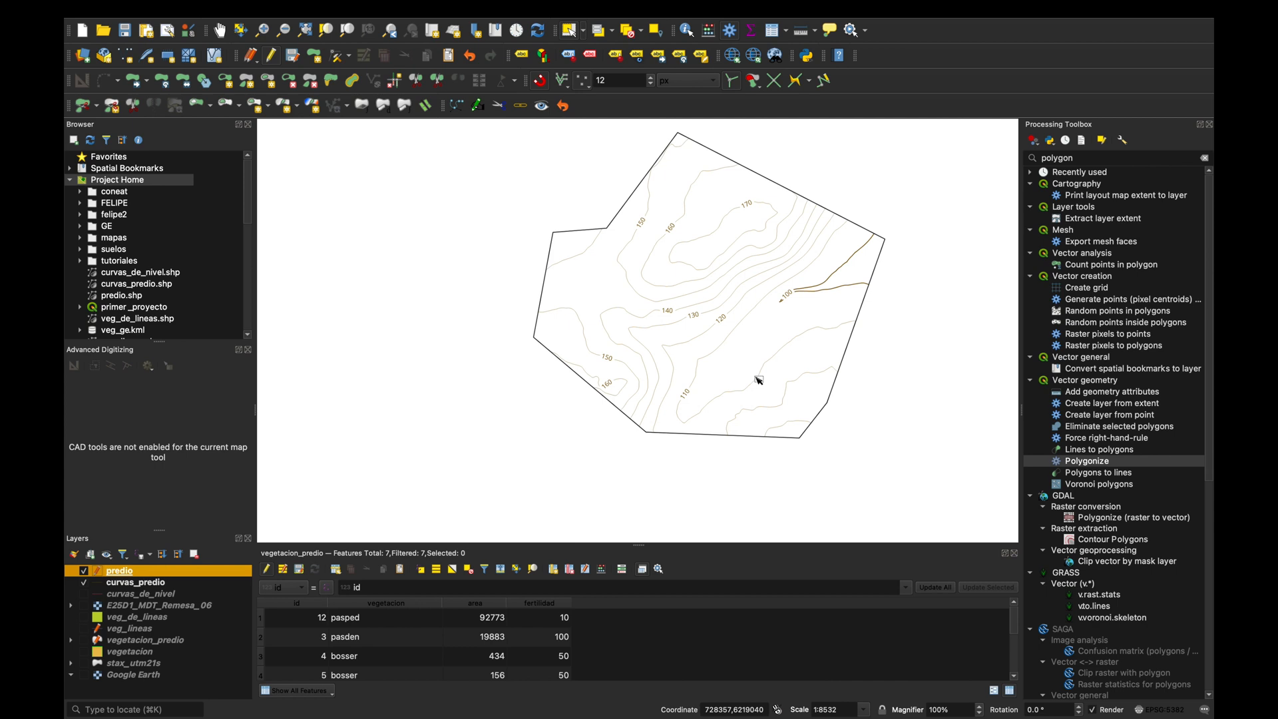
pyautogui.scroll(3, 658, 293)
pyautogui.scroll(-1, 658, 293)
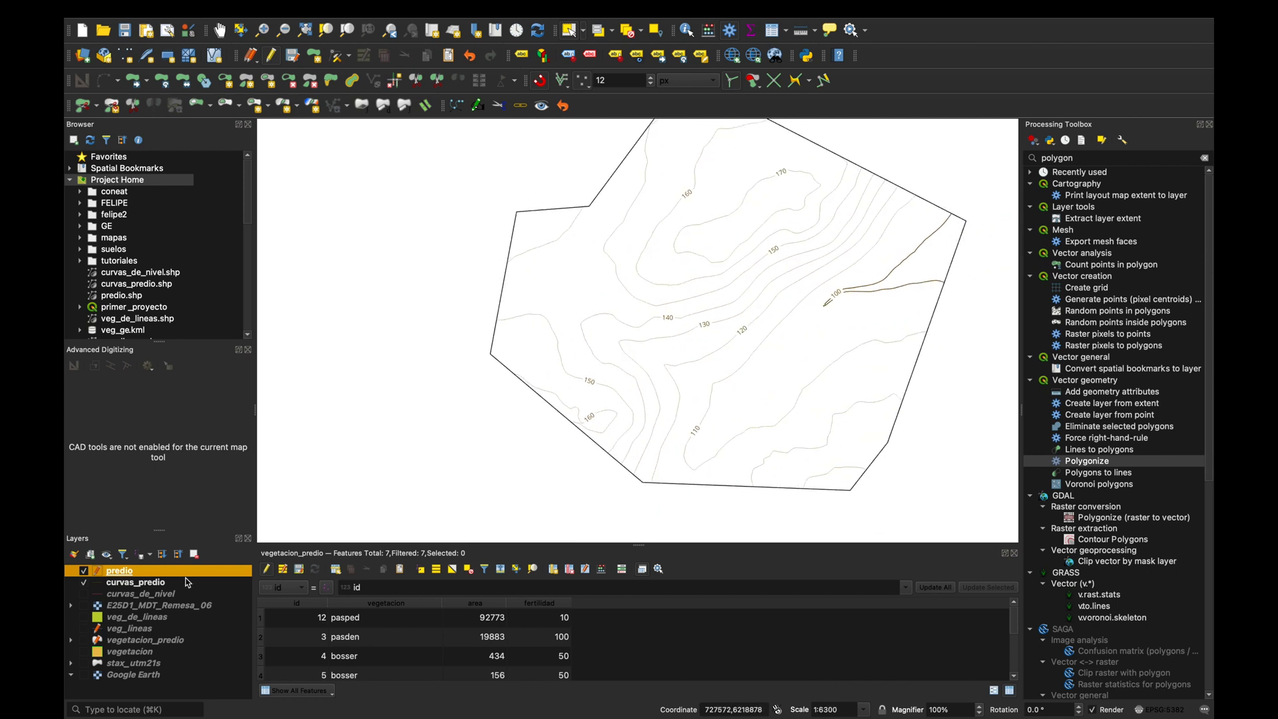
# Show the vegetacion_predio layer temporarily to examine the contours over the vegetation polygons, and hide it again.
pyautogui.click(84, 641)
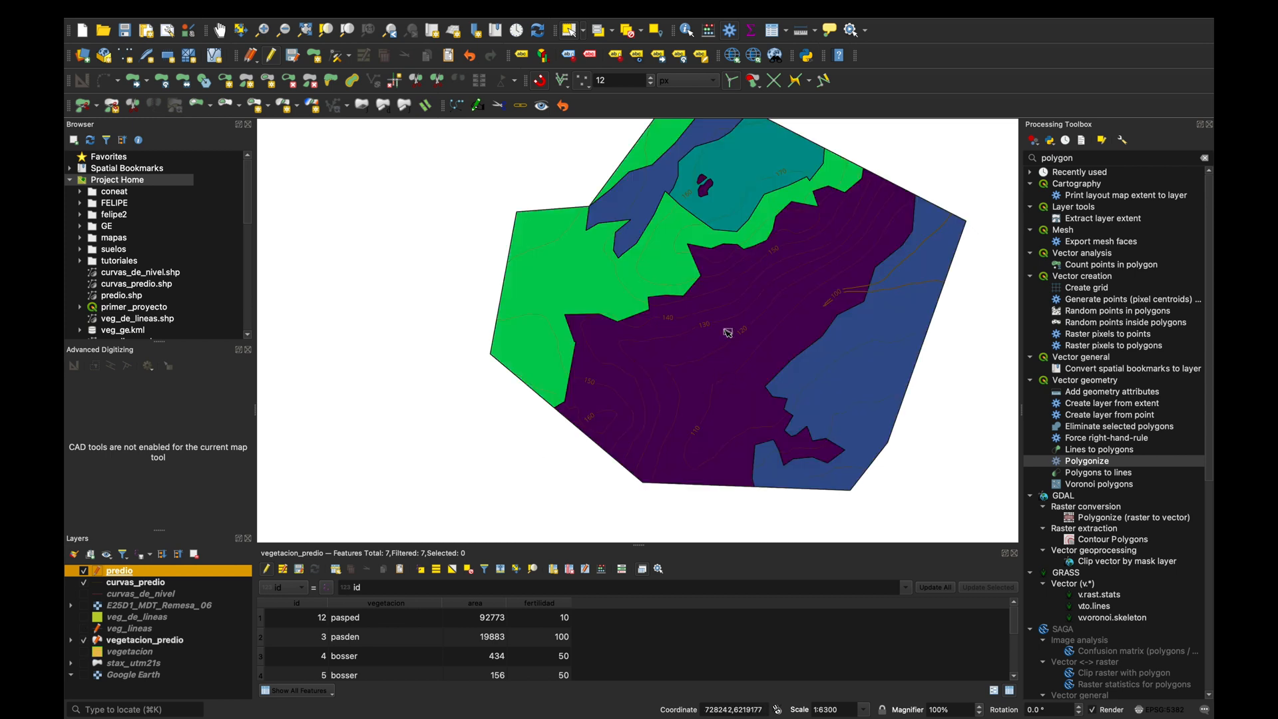
pyautogui.scroll(2, 728, 331)
pyautogui.scroll(-1, 862, 277)
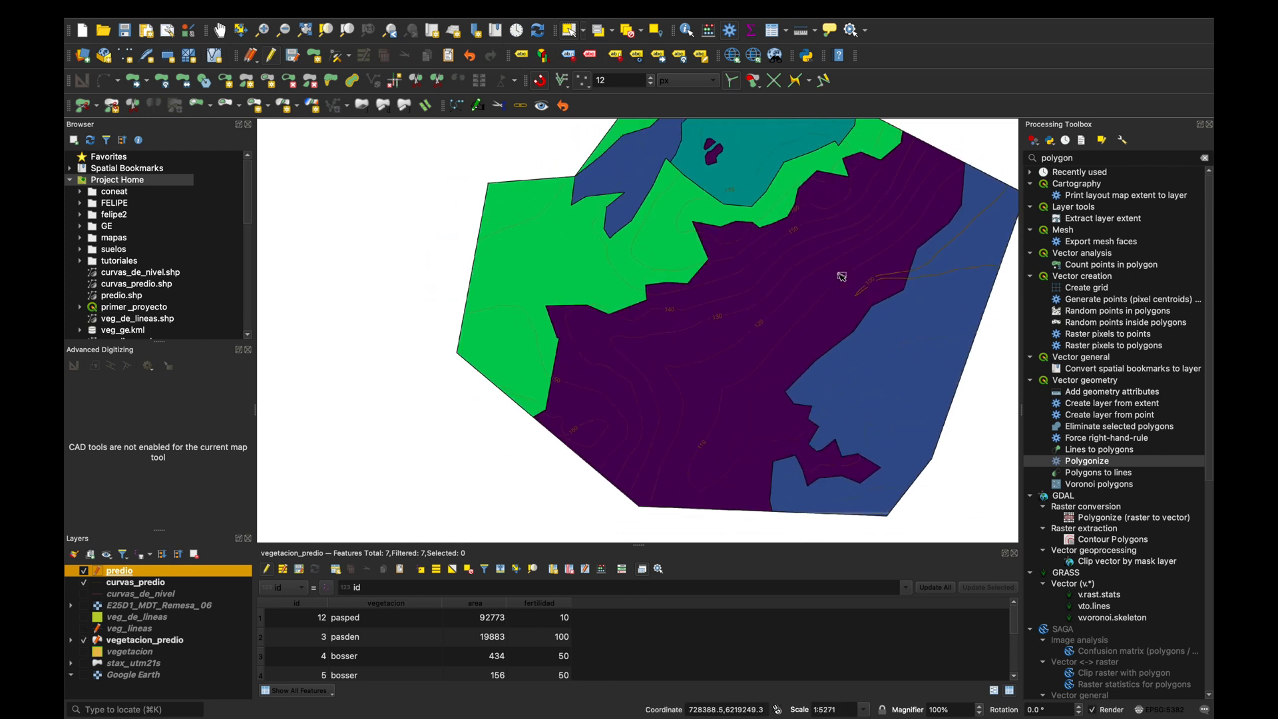
pyautogui.scroll(3, 798, 283)
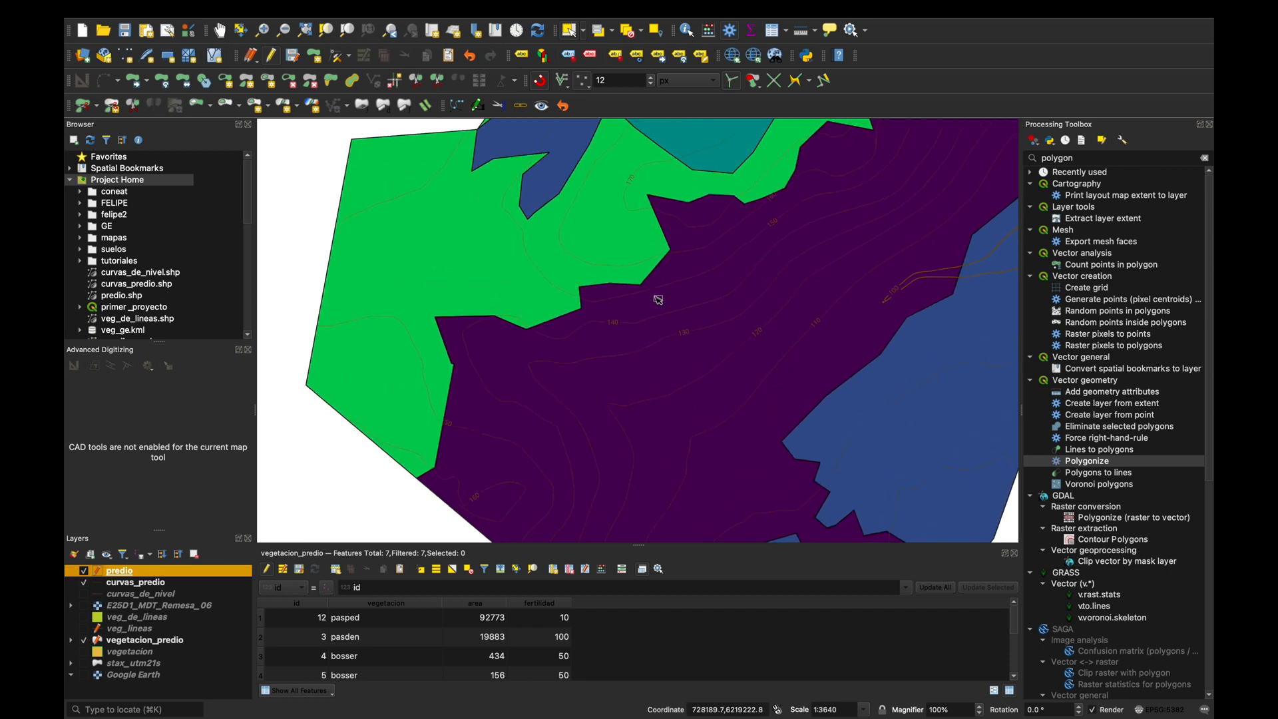
pyautogui.scroll(-3, 677, 299)
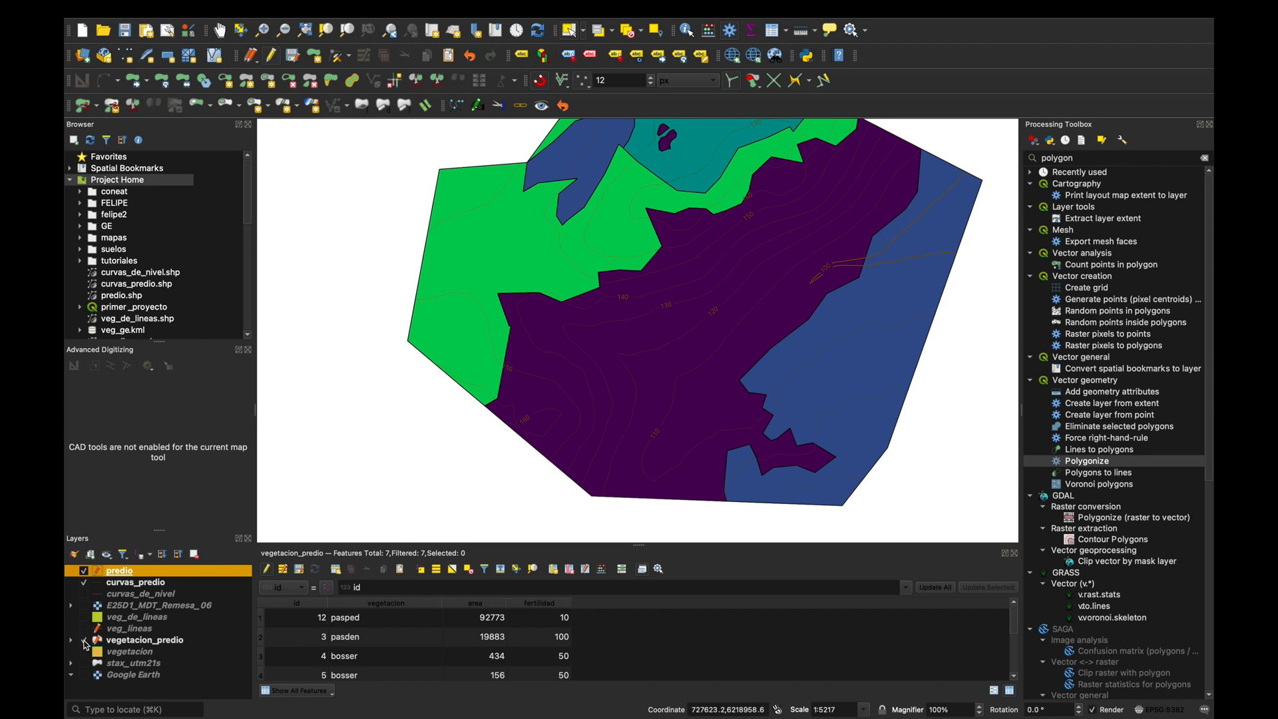
pyautogui.click(85, 641)
pyautogui.scroll(-1, 639, 422)
pyautogui.scroll(-1, 639, 421)
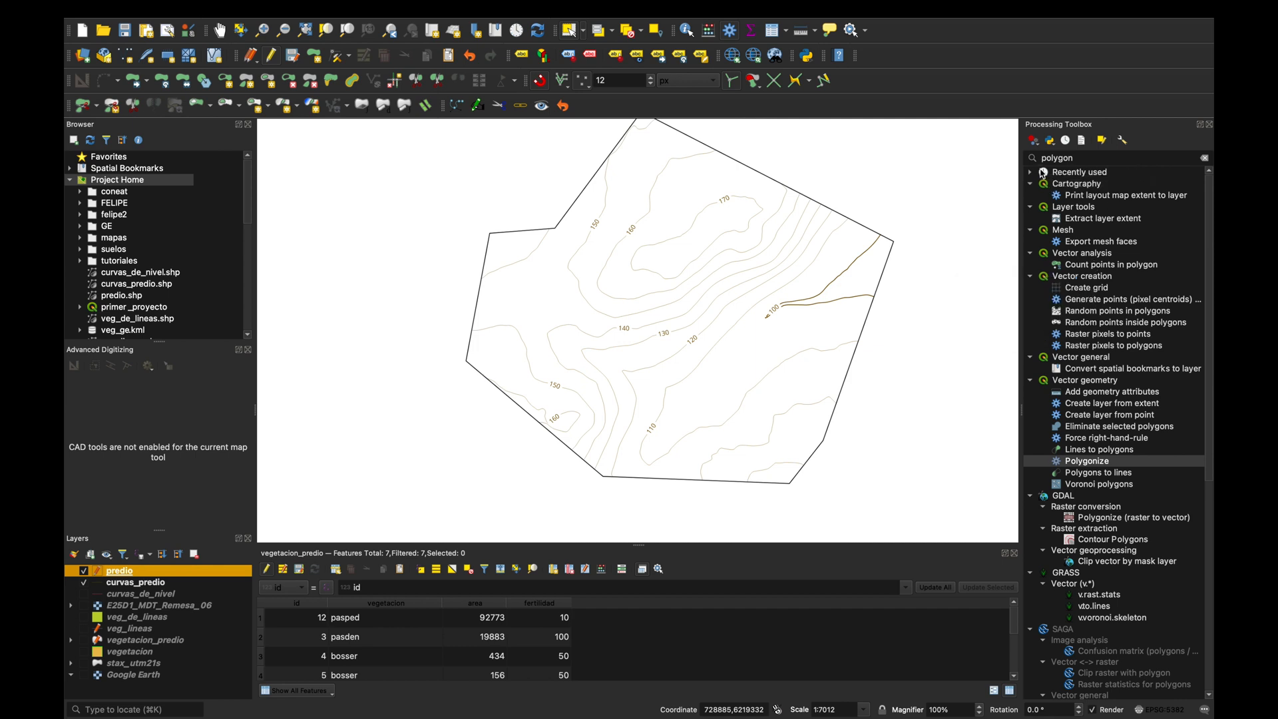
# Find the raster terrain analysis Hillshade algorithm and set E25D1_MDT_Remesa_06 as its elevation layer.
pyautogui.click(734, 34)
pyautogui.click(735, 34)
pyautogui.doubleClick(1099, 159)
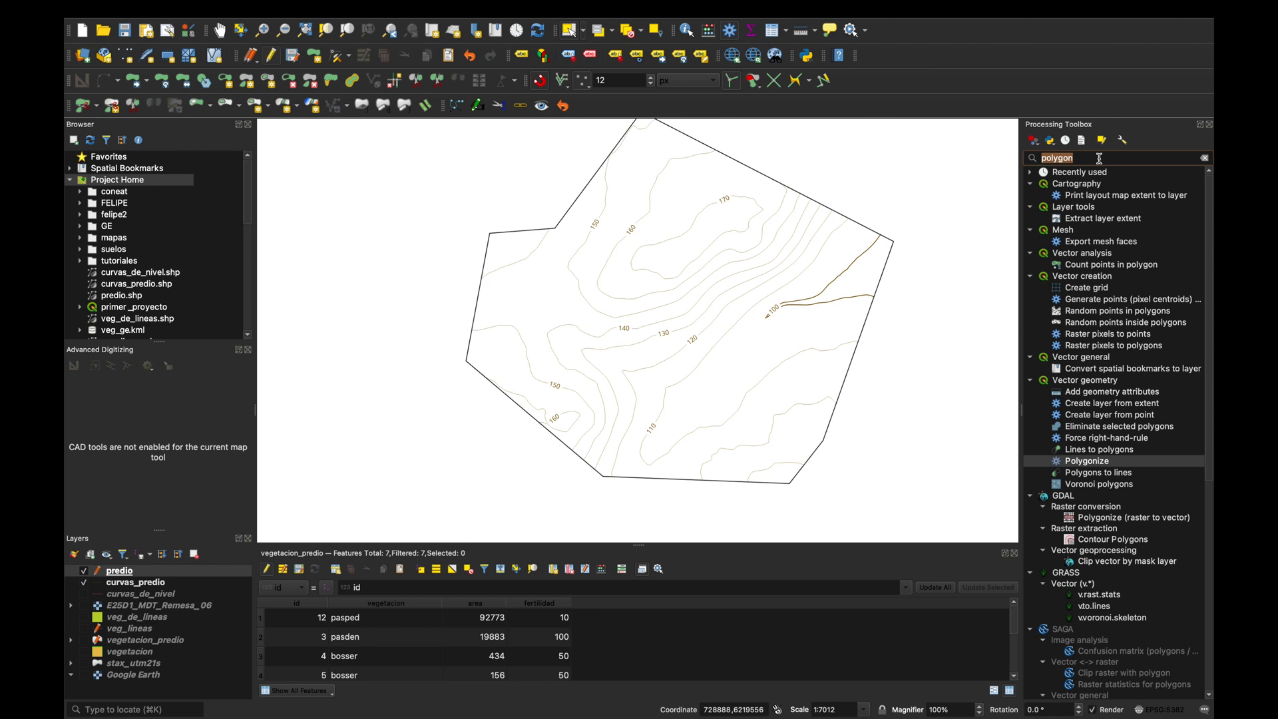
pyautogui.write('hill')
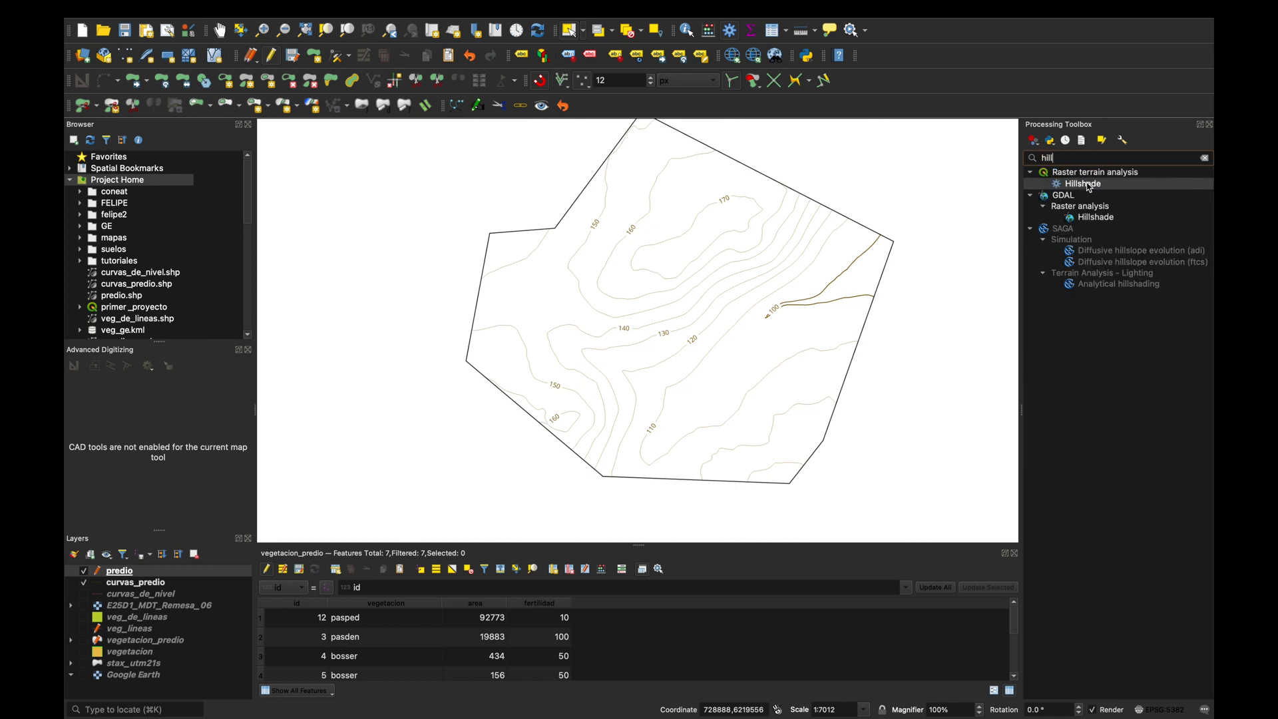
pyautogui.doubleClick(1095, 185)
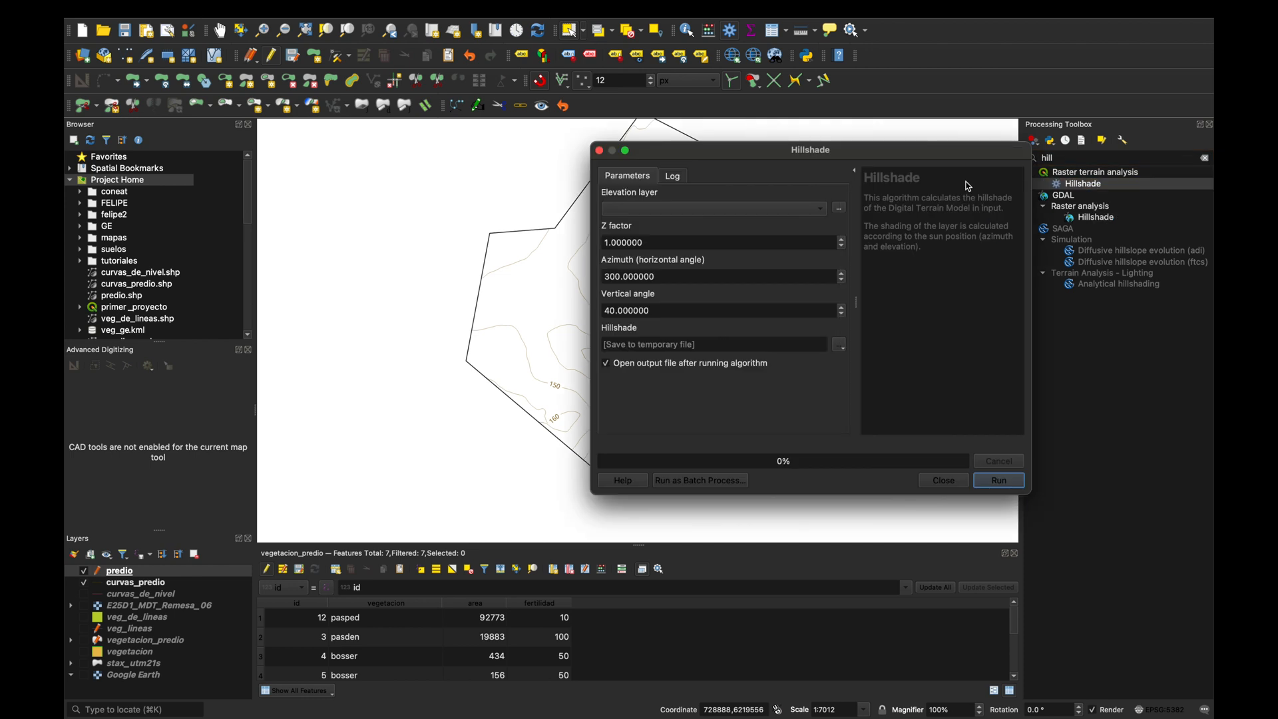
pyautogui.click(657, 215)
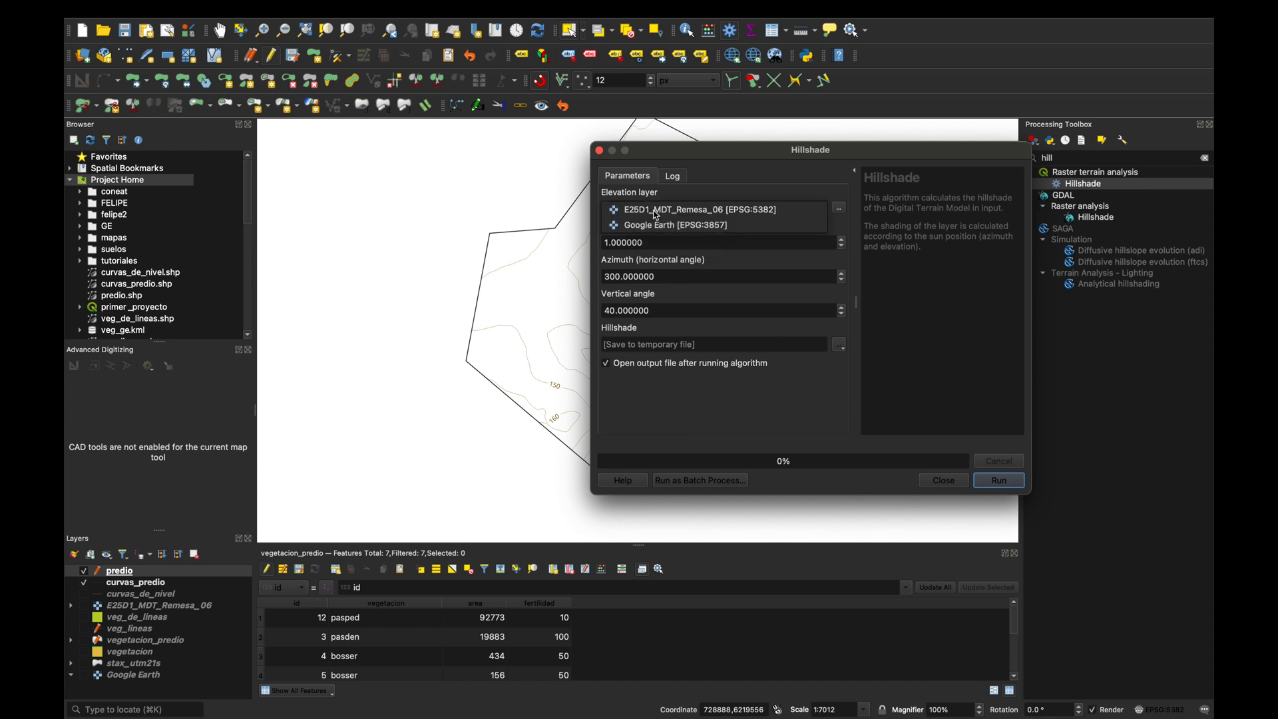
pyautogui.click(698, 211)
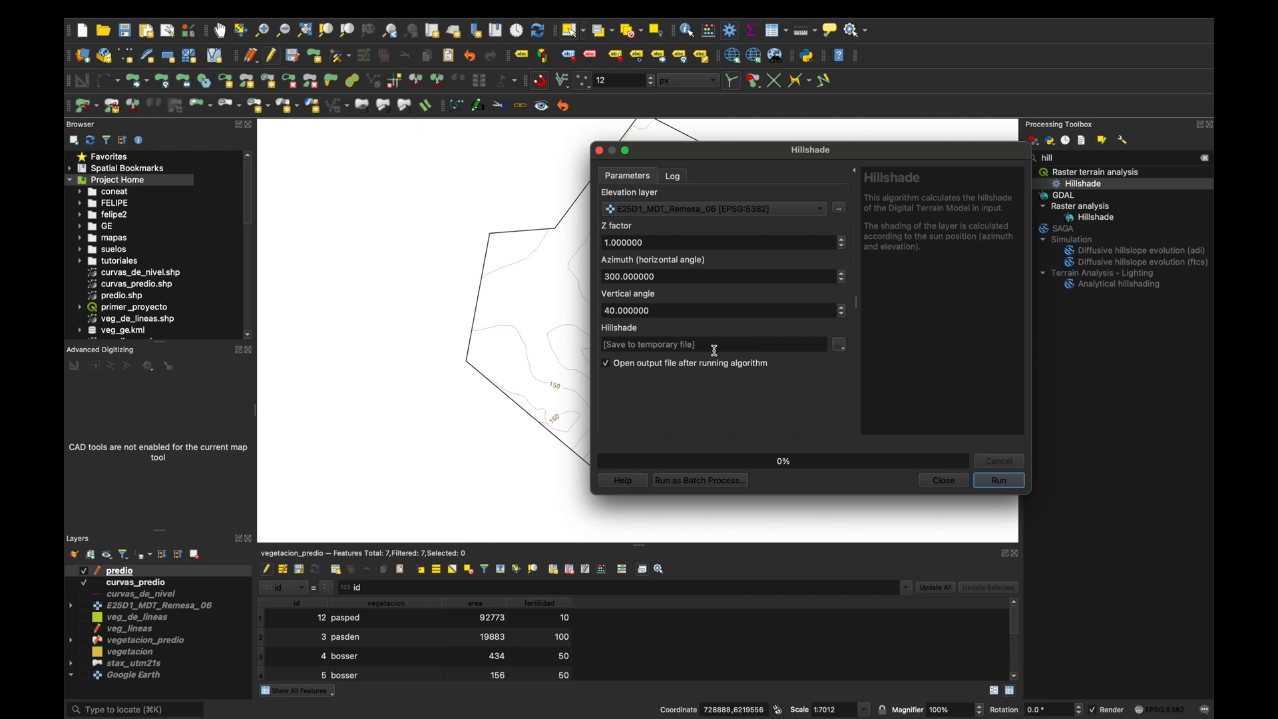
# Set the hillshade output to a file named hillshade in the AFO2 folder and run the algorithm.
pyautogui.click(839, 346)
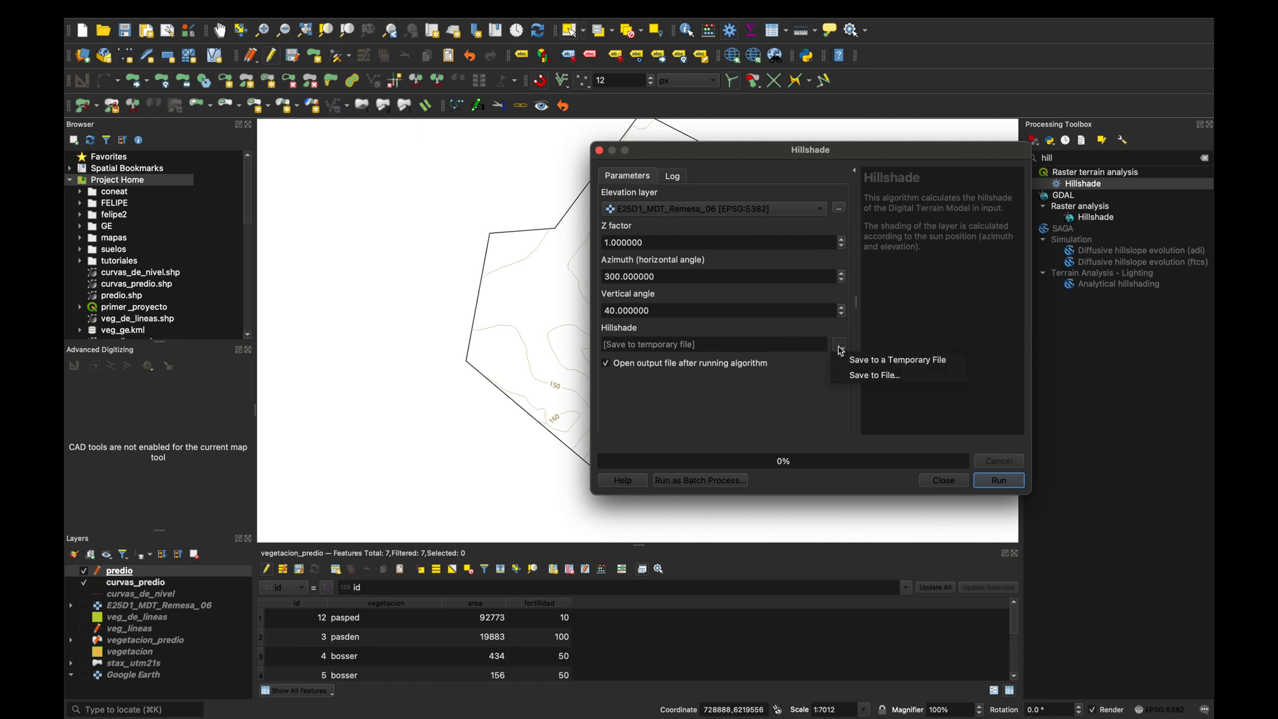
pyautogui.click(887, 379)
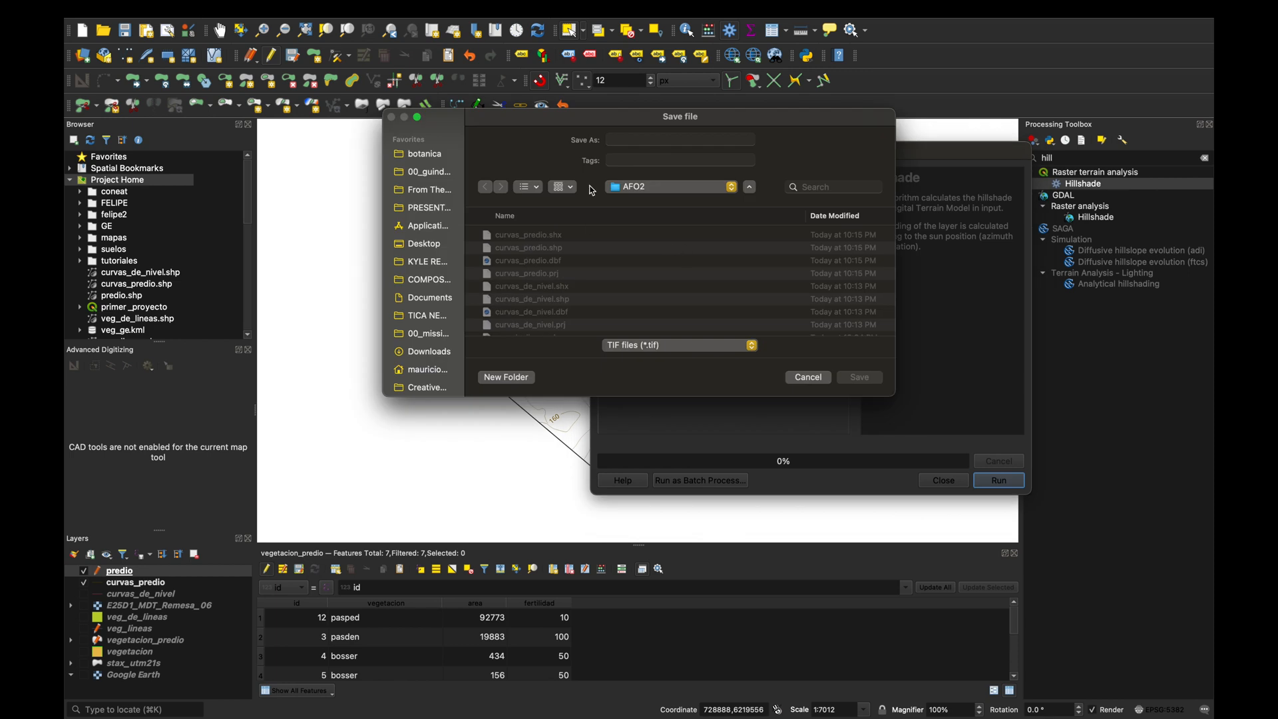
pyautogui.click(643, 138)
pyautogui.write('hillshade')
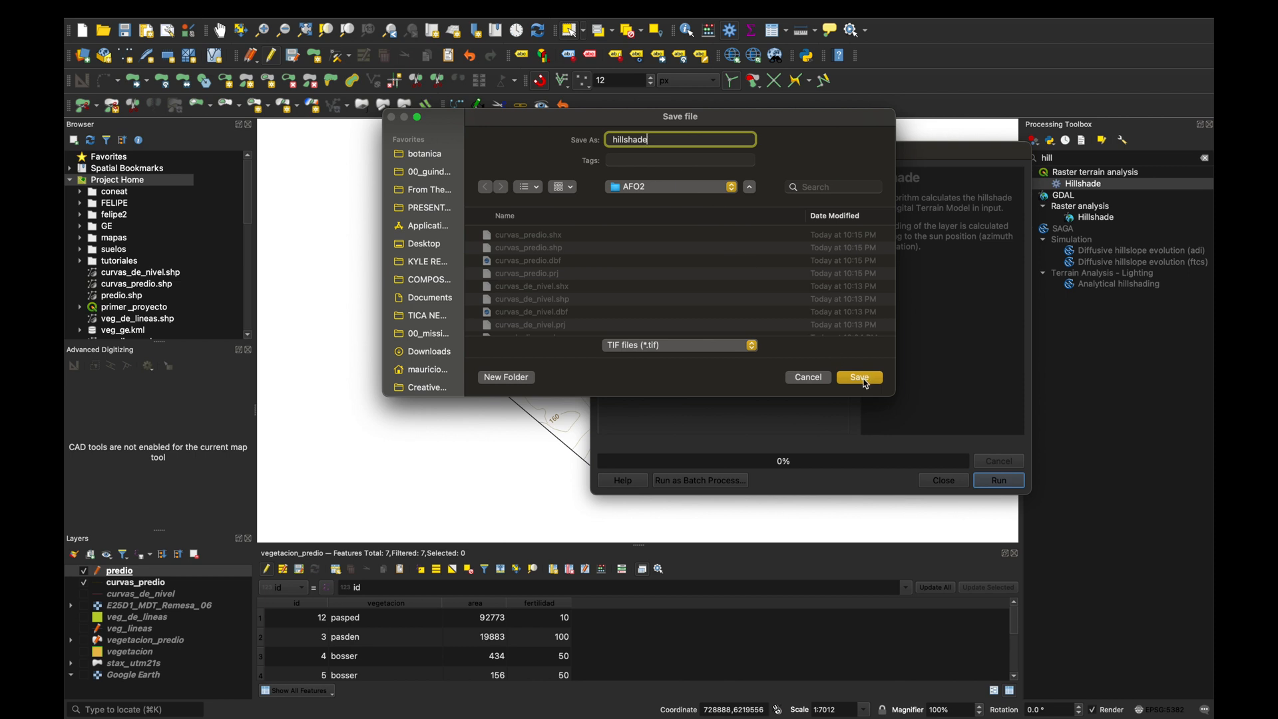
pyautogui.click(864, 383)
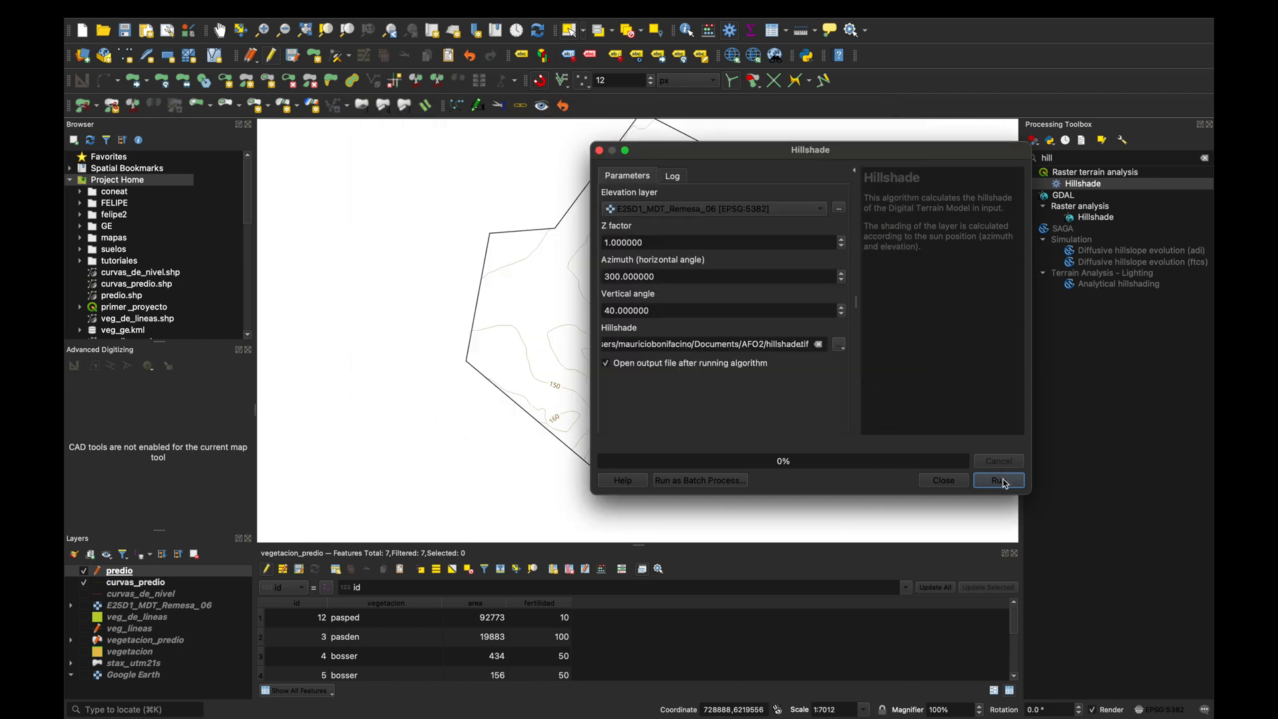
pyautogui.click(1003, 481)
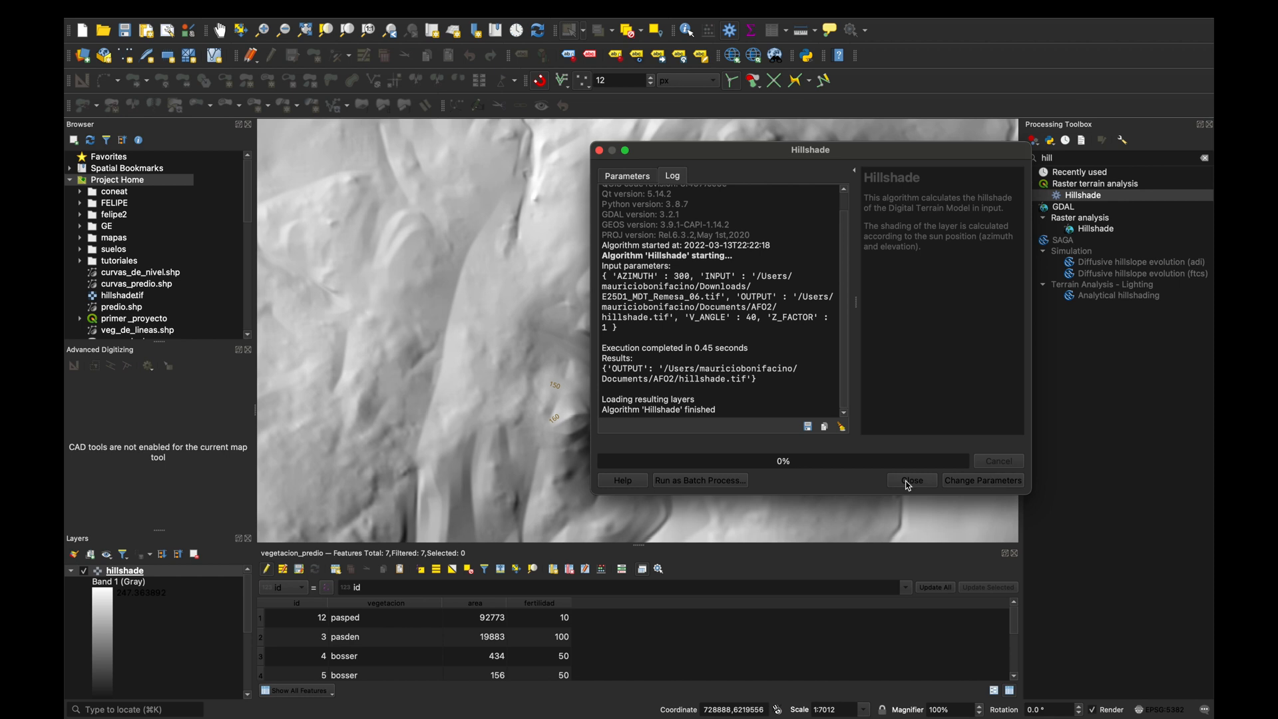
pyautogui.click(912, 481)
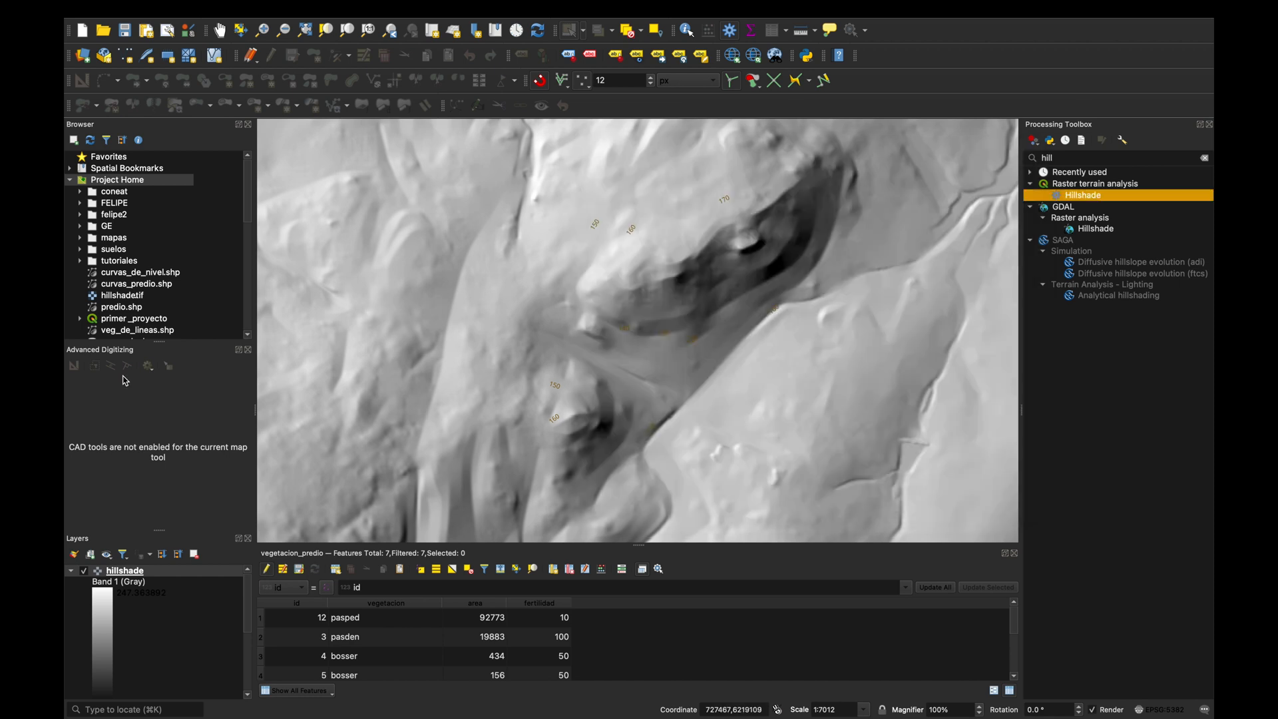
# Collapse the hillshade layer's legend and move the curvas_predio contours above the hillshade.
pyautogui.click(69, 572)
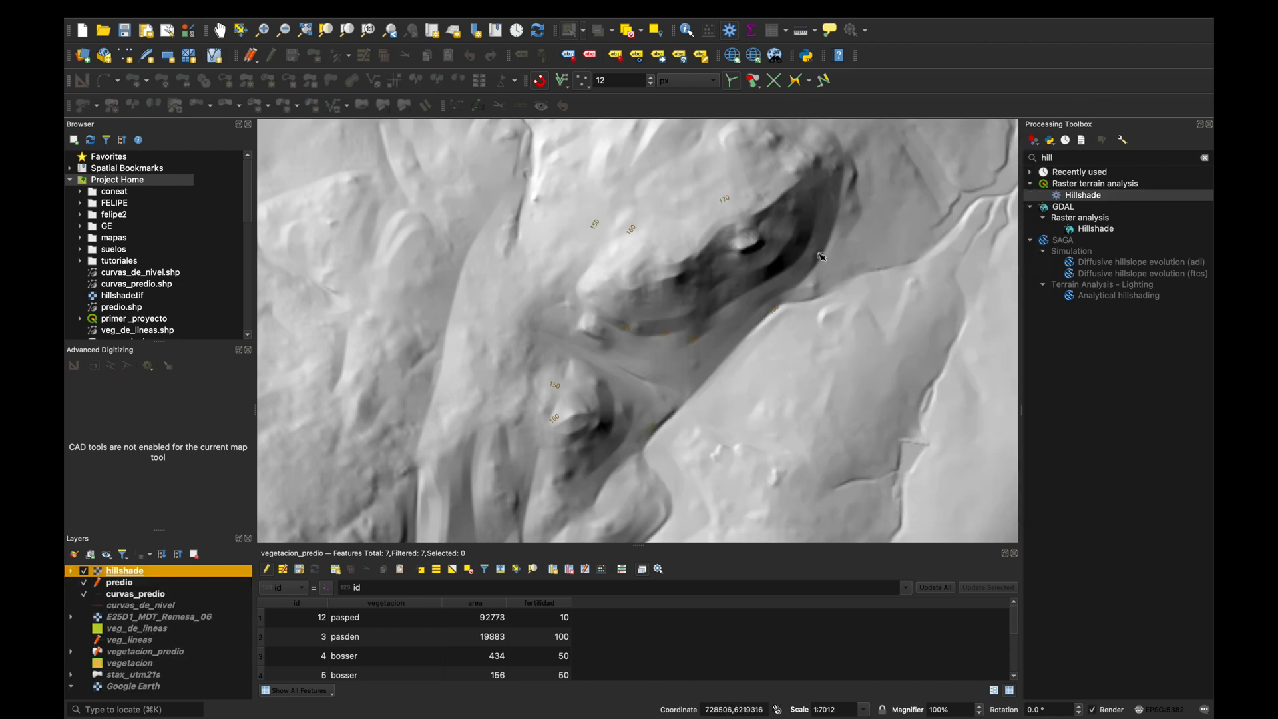
pyautogui.scroll(-2, 725, 306)
pyautogui.scroll(-2, 725, 306)
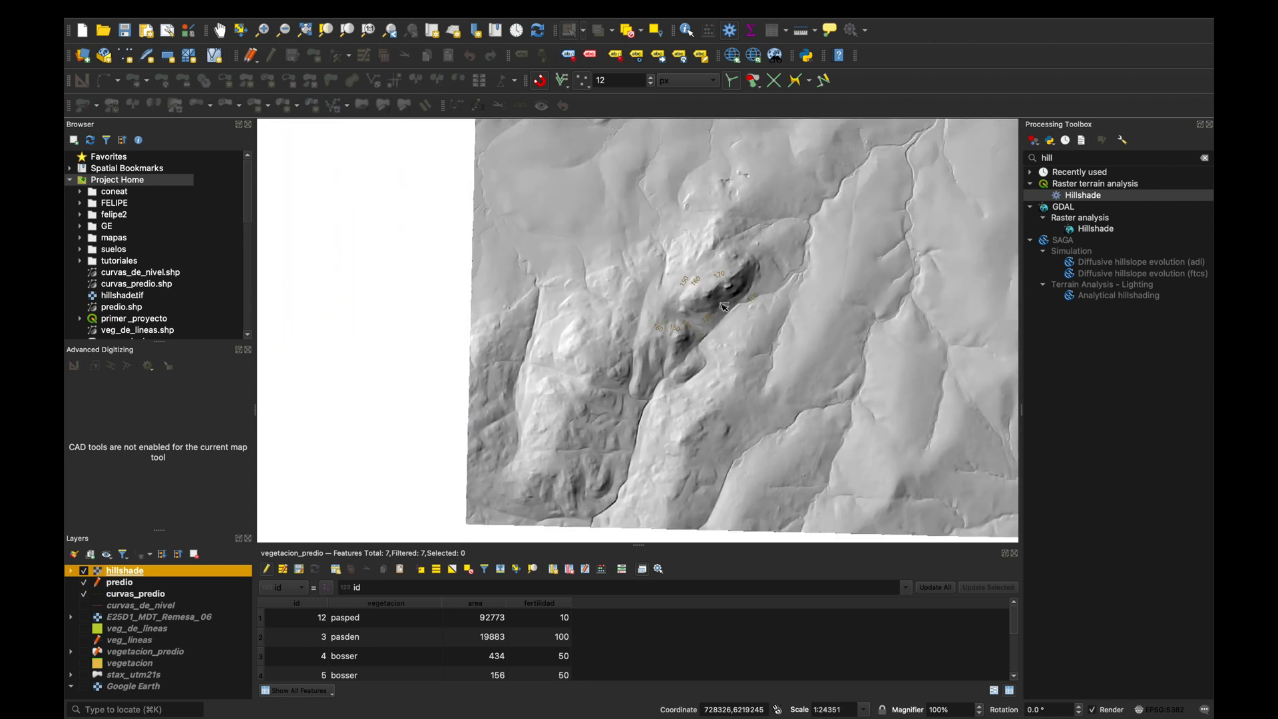
pyautogui.scroll(1, 724, 306)
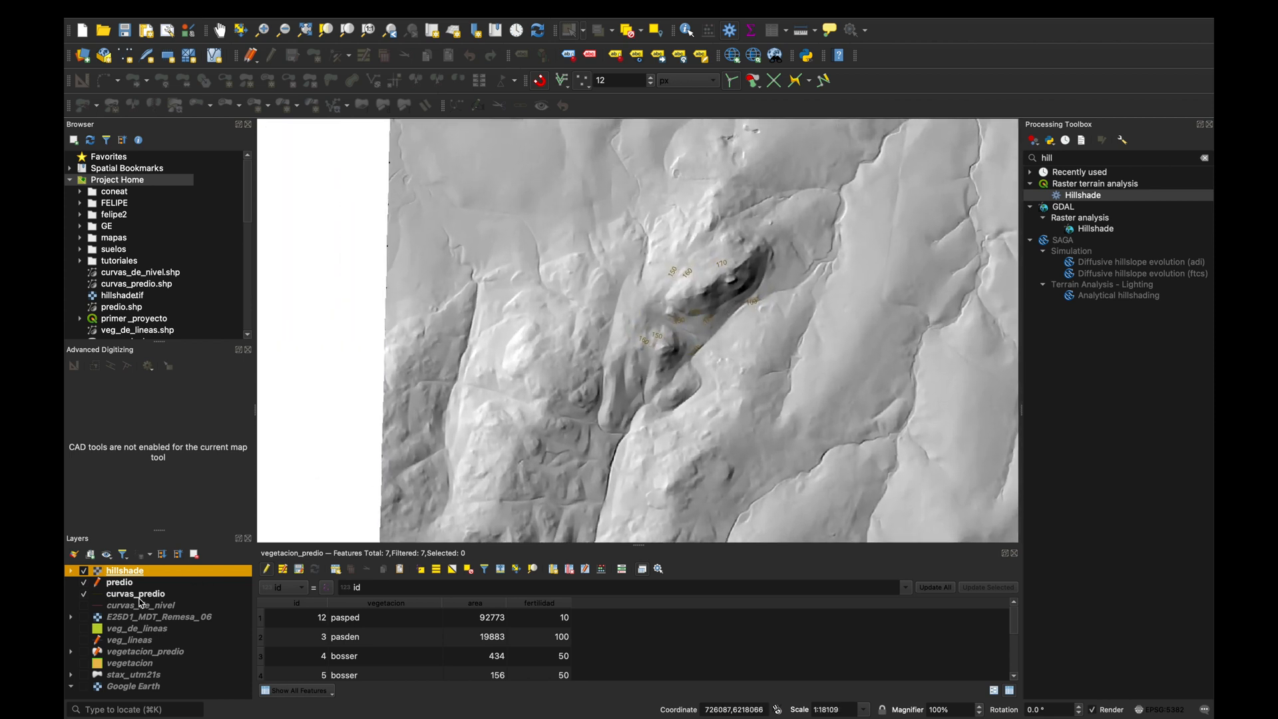
pyautogui.click(141, 595)
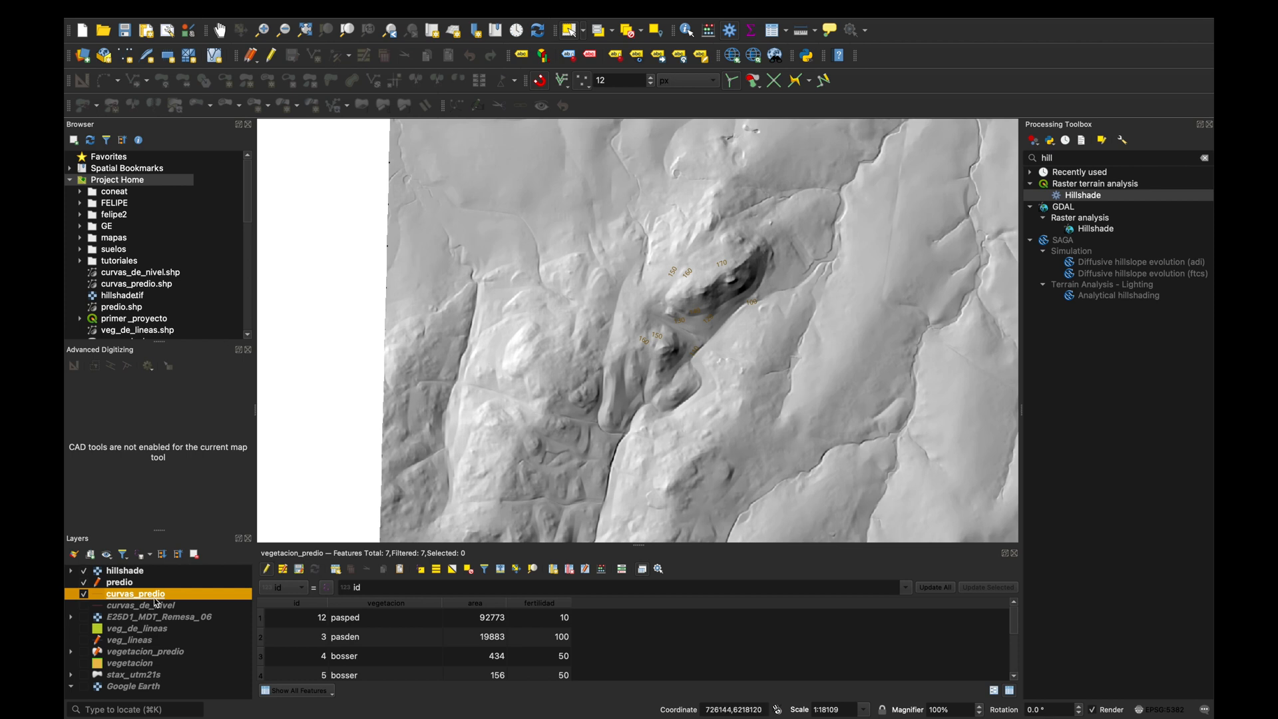
pyautogui.moveTo(155, 596); pyautogui.dragTo(150, 567)
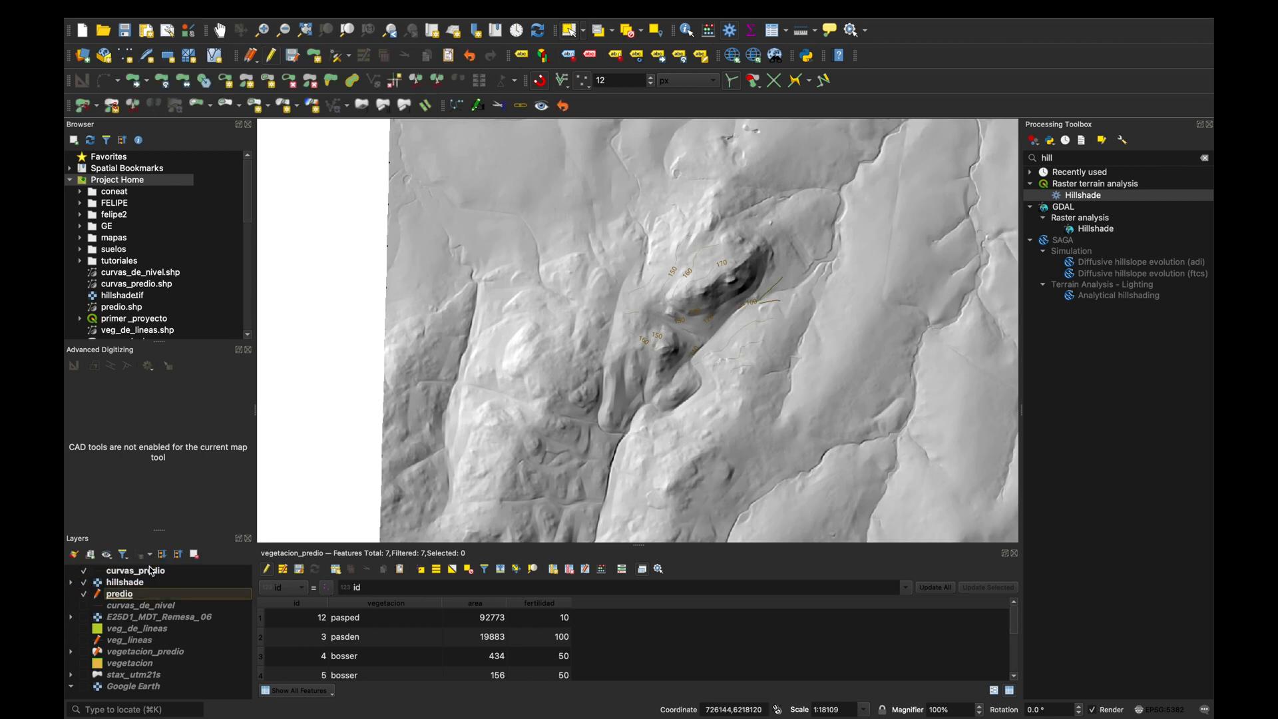
pyautogui.scroll(2, 764, 333)
pyautogui.scroll(1, 770, 319)
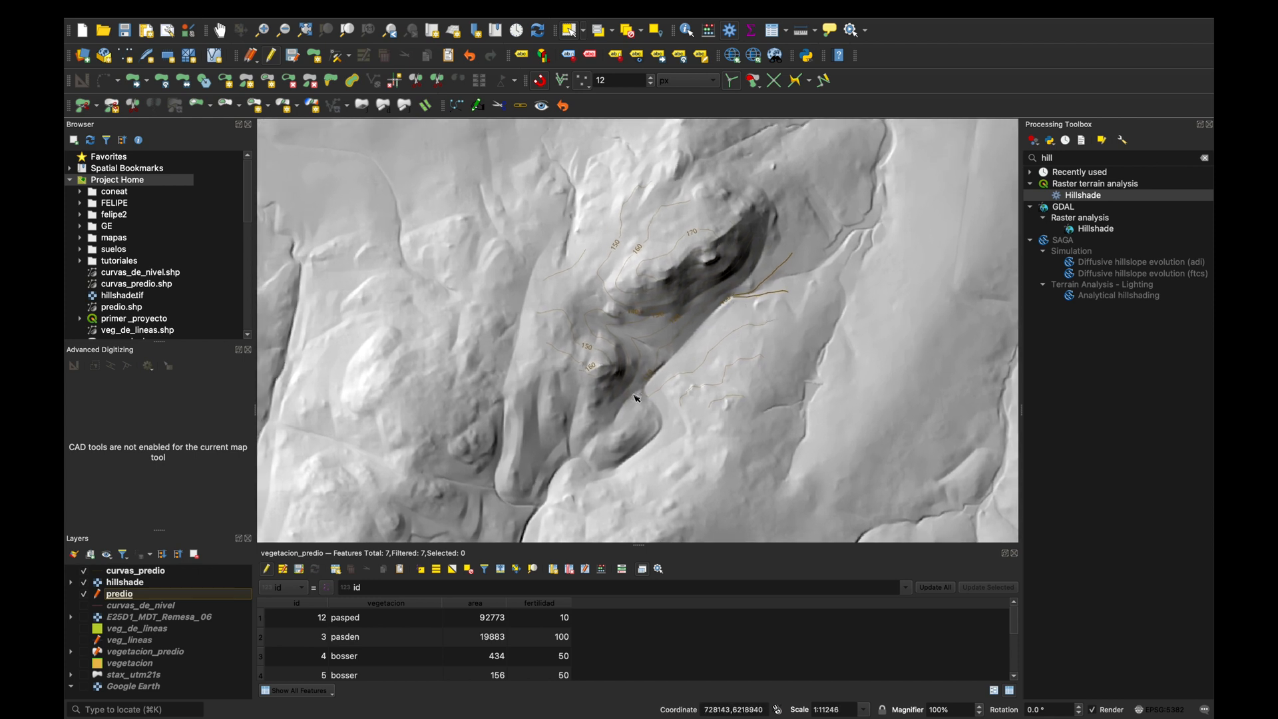
pyautogui.scroll(-1, 666, 394)
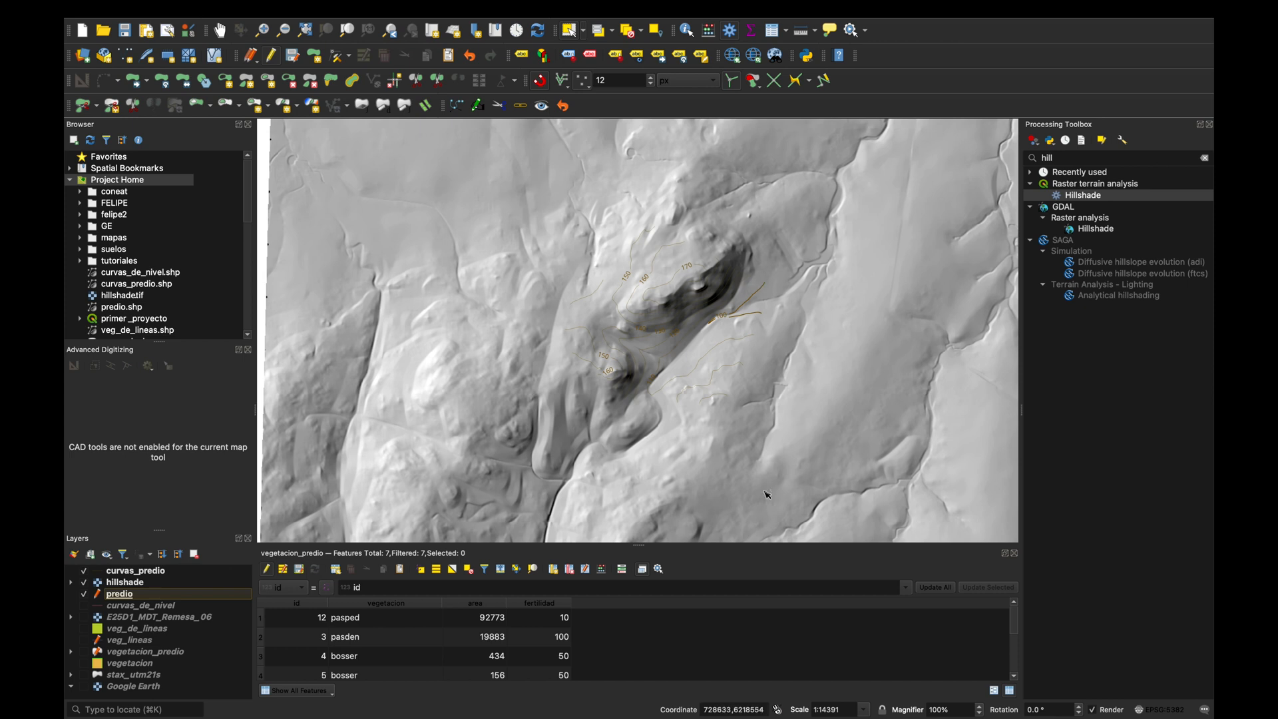
# Set up Clip Raster by Mask Layer on hillshade with predio as mask, an output alpha band enabled and extent matching disabled.
pyautogui.moveTo(649, 5)
pyautogui.click(440, 9)
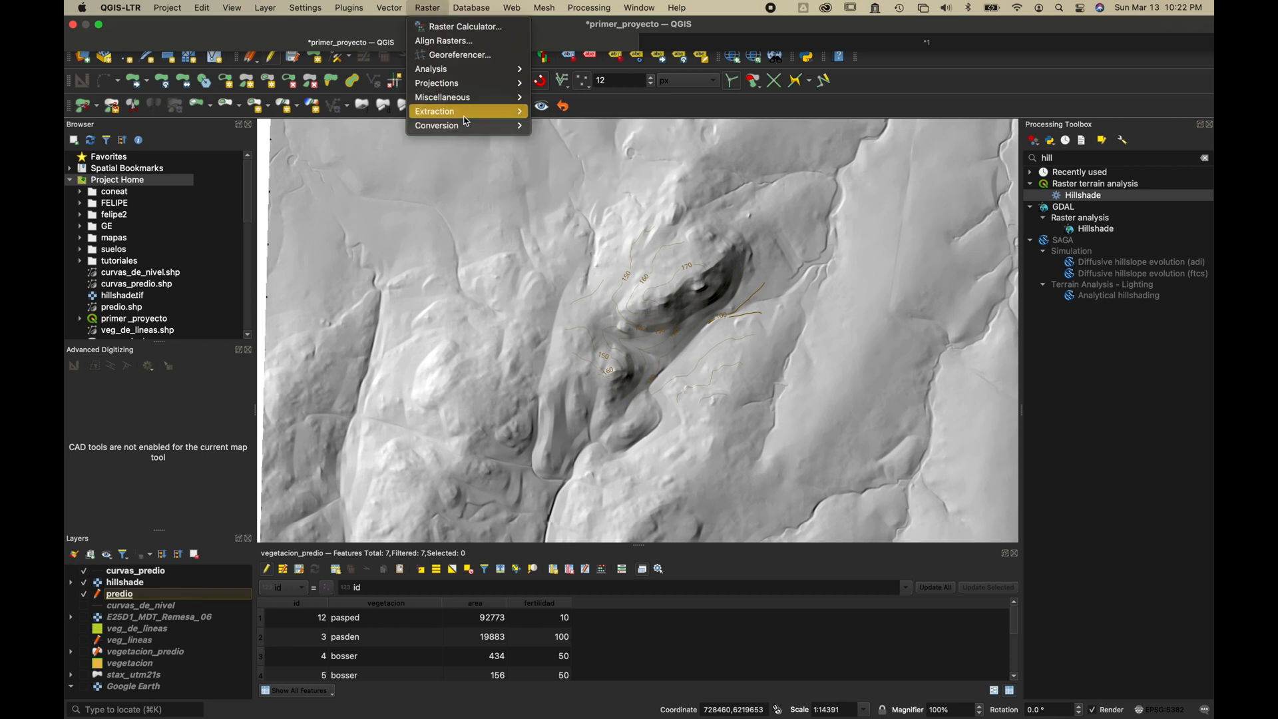
pyautogui.moveTo(465, 117)
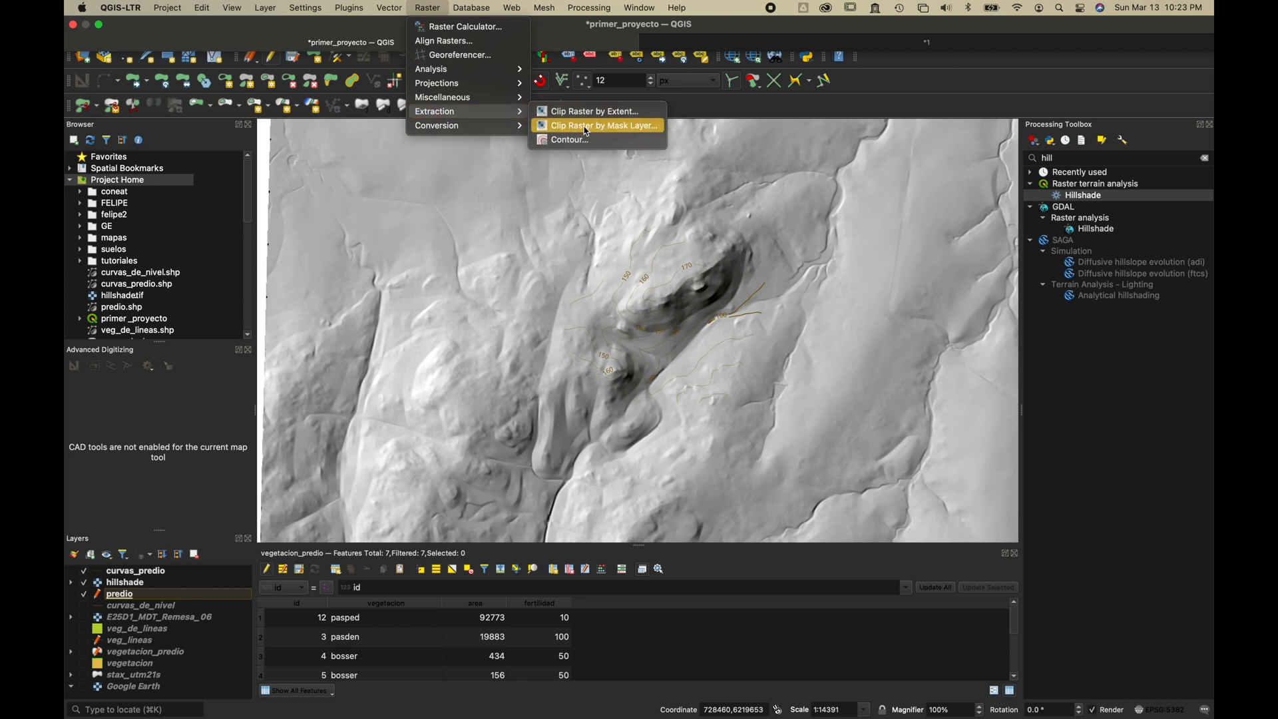
pyautogui.click(624, 126)
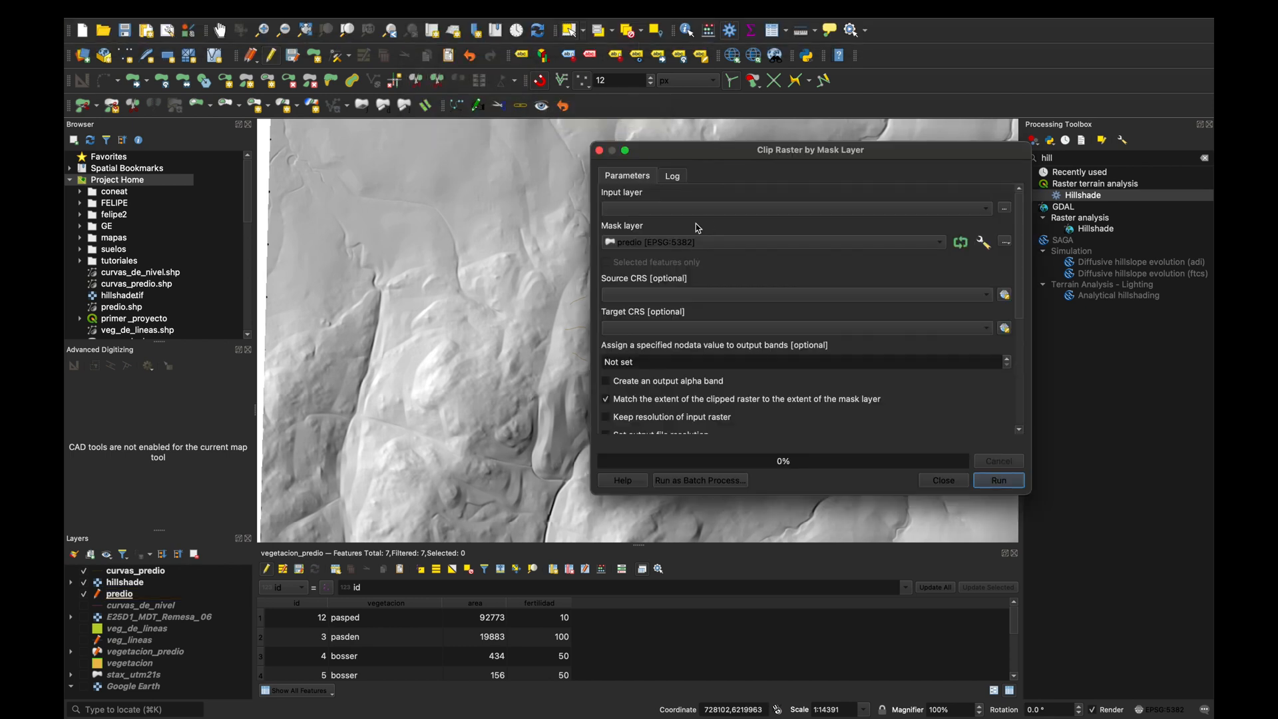
pyautogui.click(766, 209)
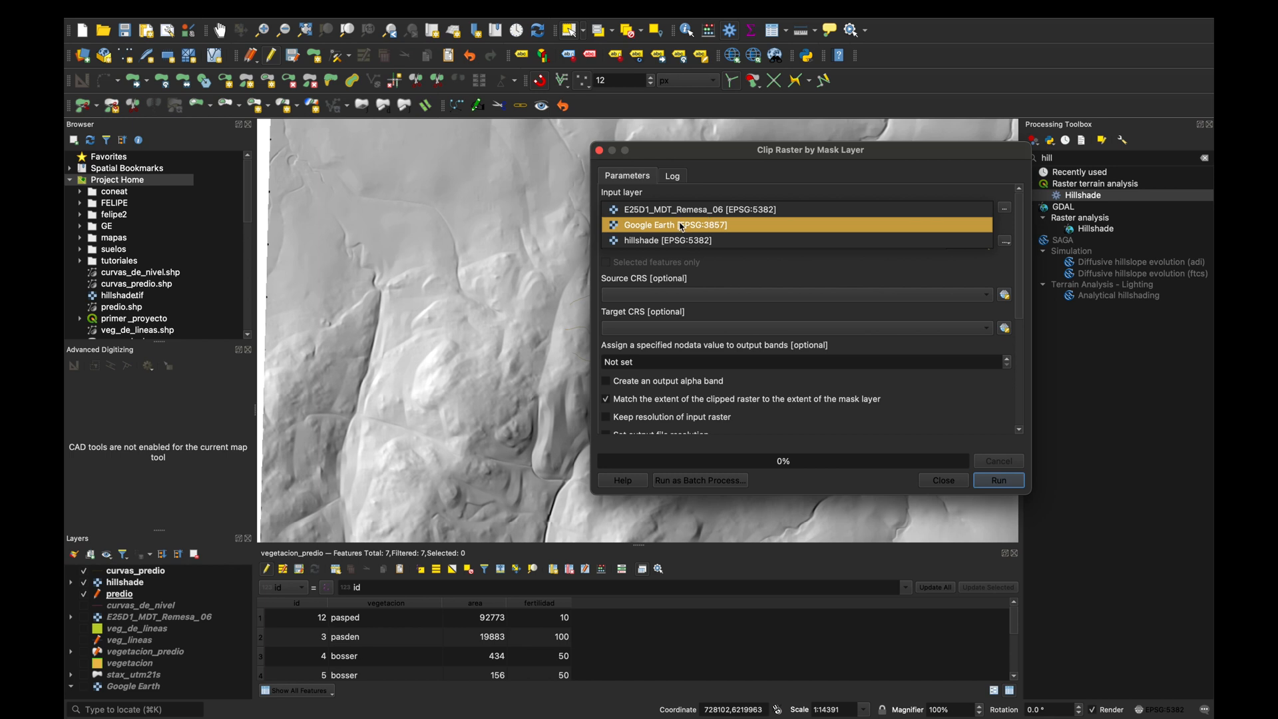
pyautogui.click(651, 243)
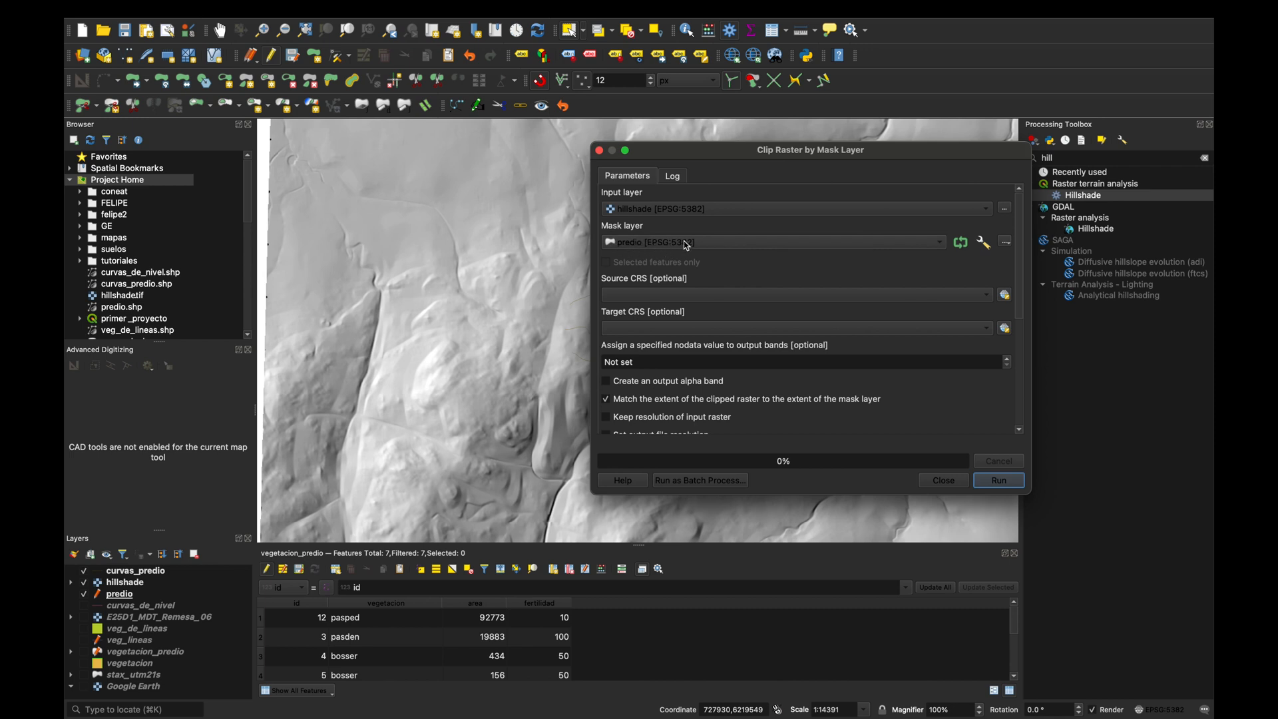
pyautogui.scroll(-3, 689, 358)
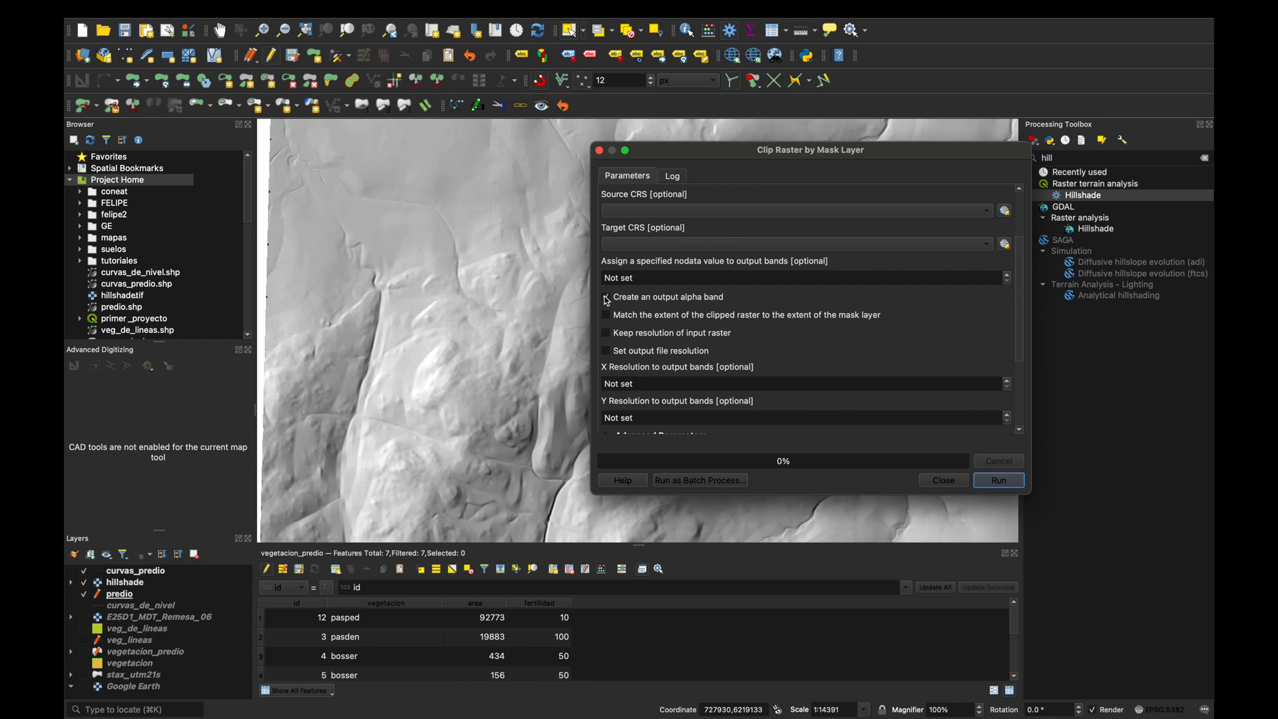
pyautogui.scroll(-5, 659, 331)
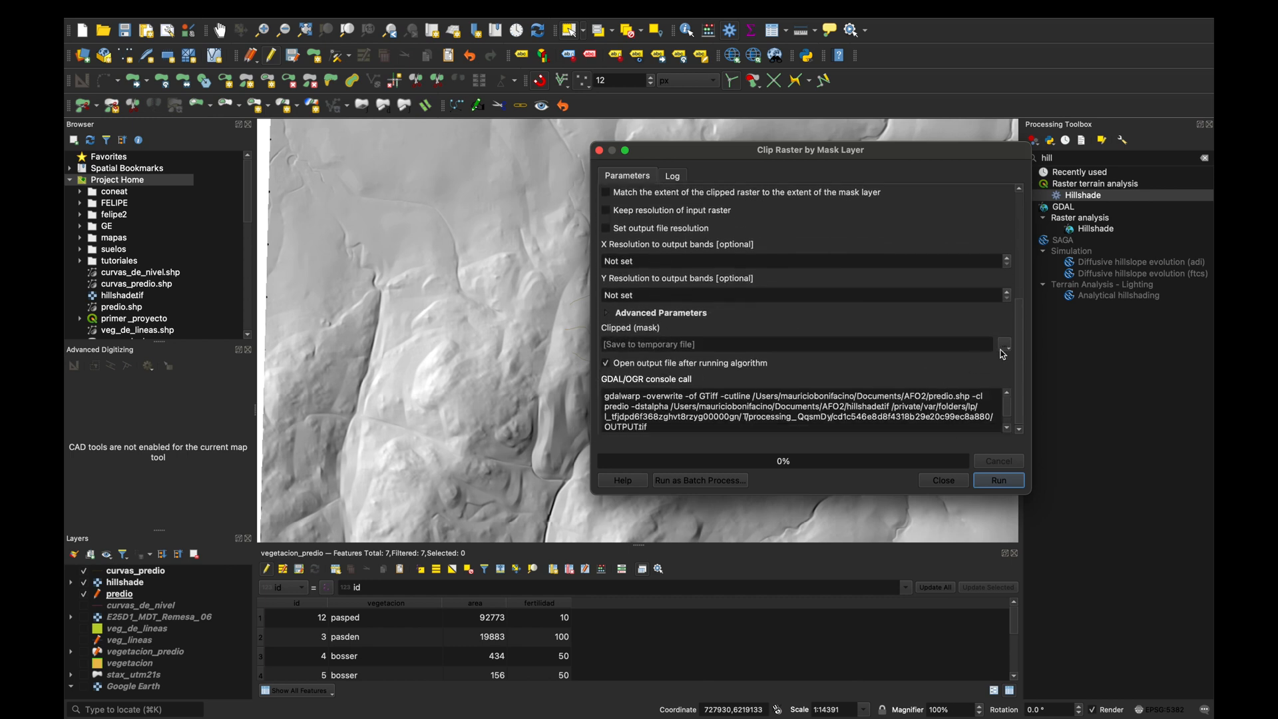
# Save the clipped raster as hillshade_predio.tif in the AFO2 folder and run the clip.
pyautogui.click(1008, 347)
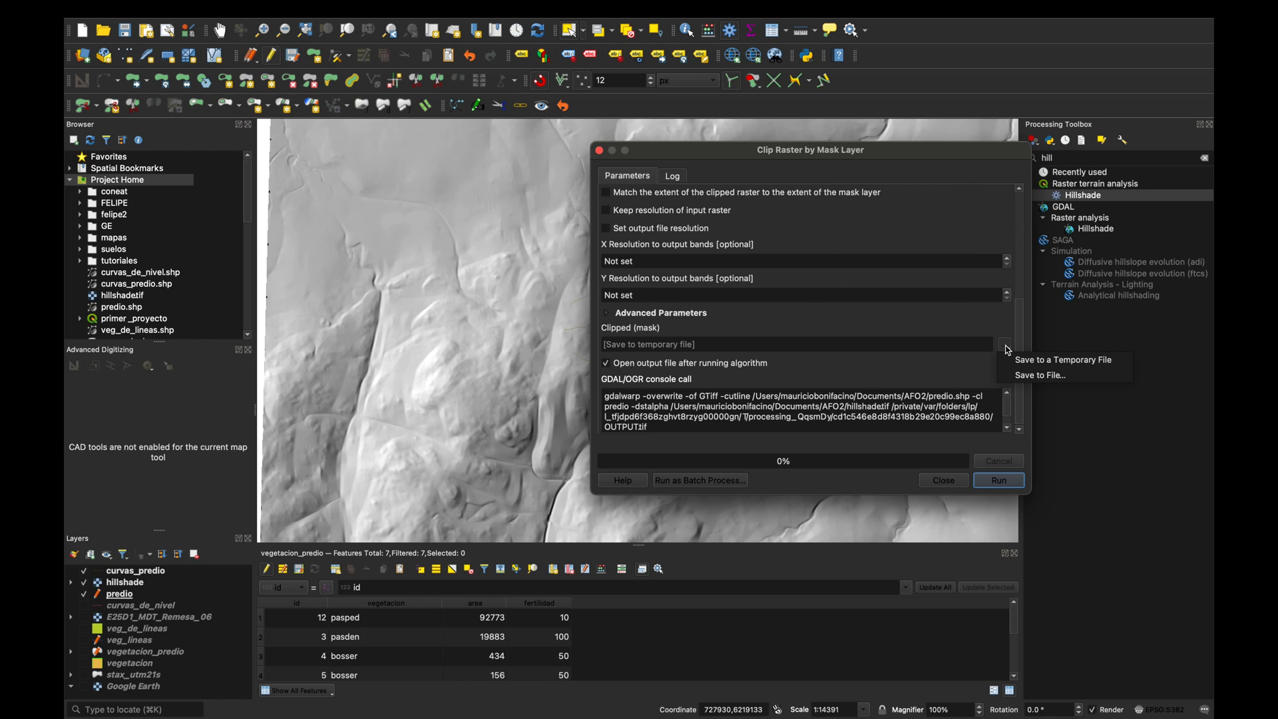
pyautogui.click(1047, 376)
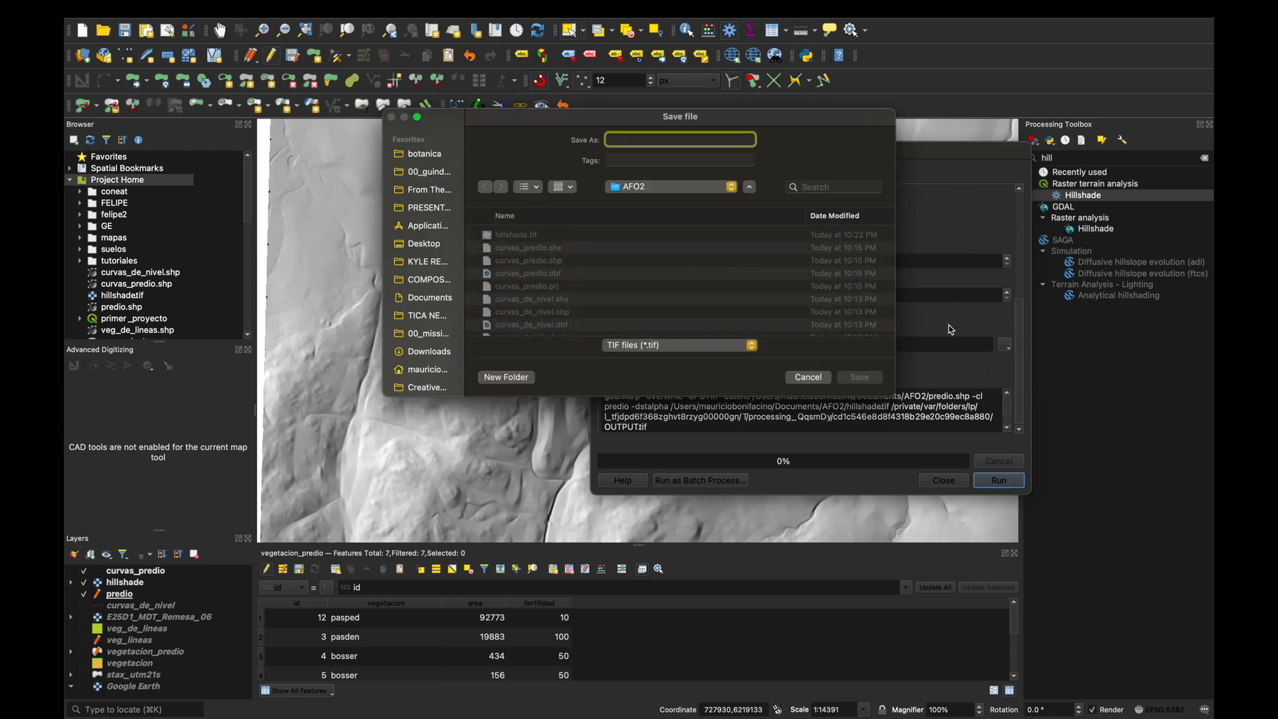
pyautogui.write('hill_shade_')
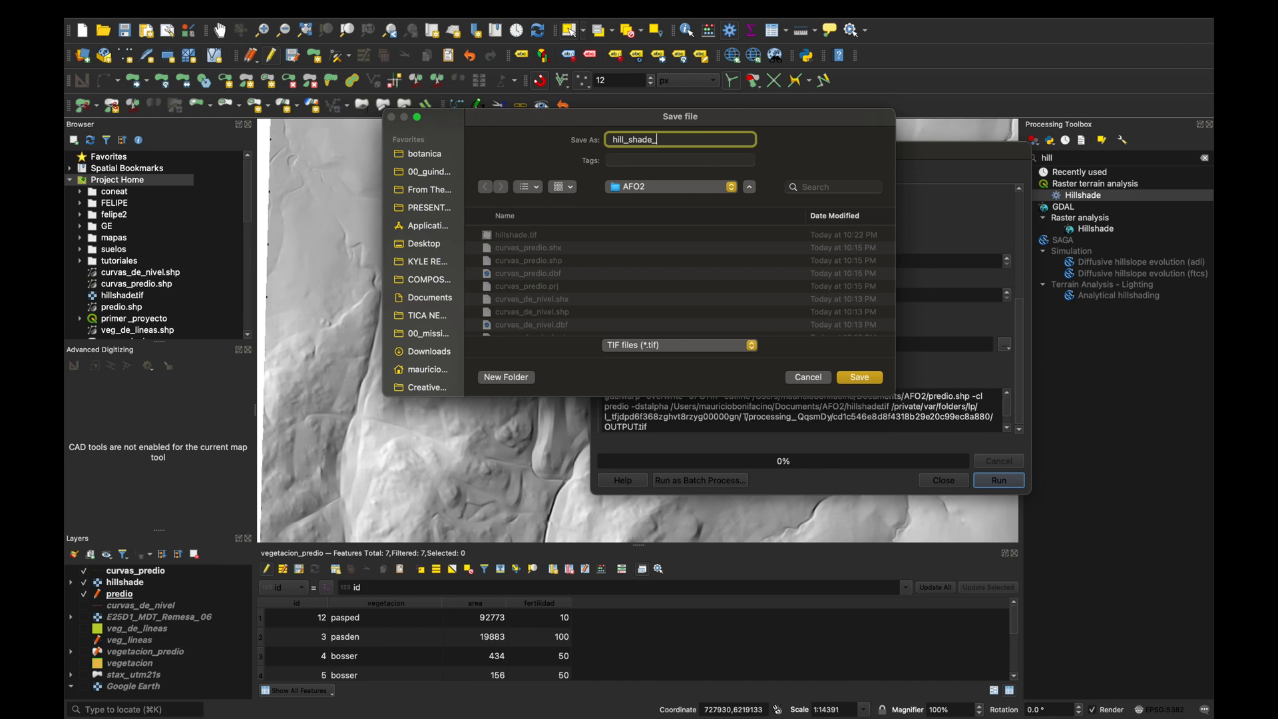
pyautogui.write('predio')
pyautogui.click(860, 377)
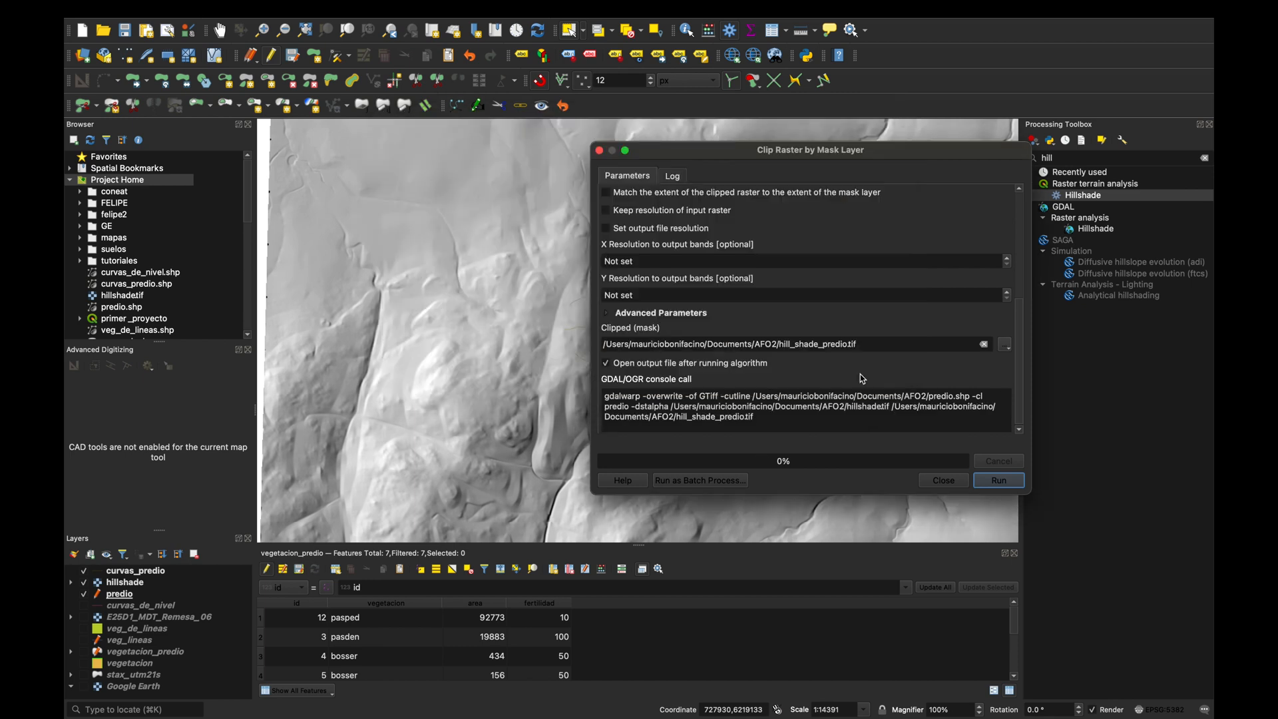
pyautogui.click(1009, 483)
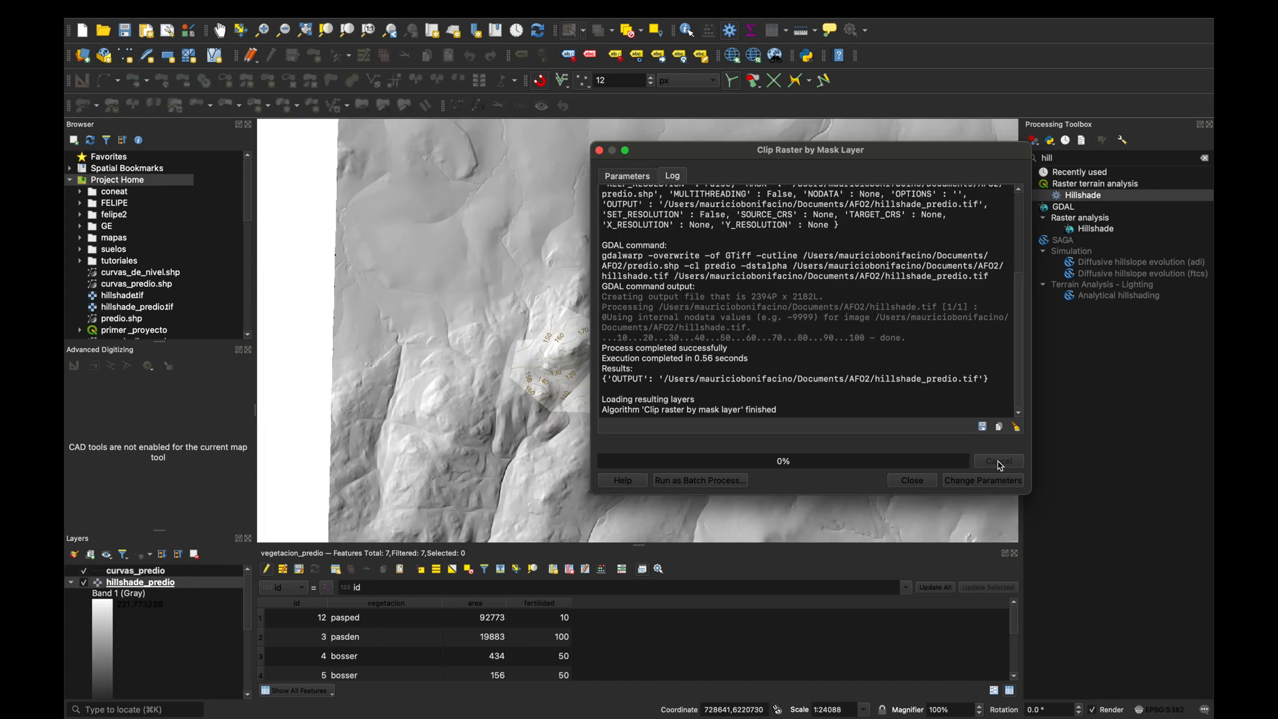
pyautogui.click(913, 482)
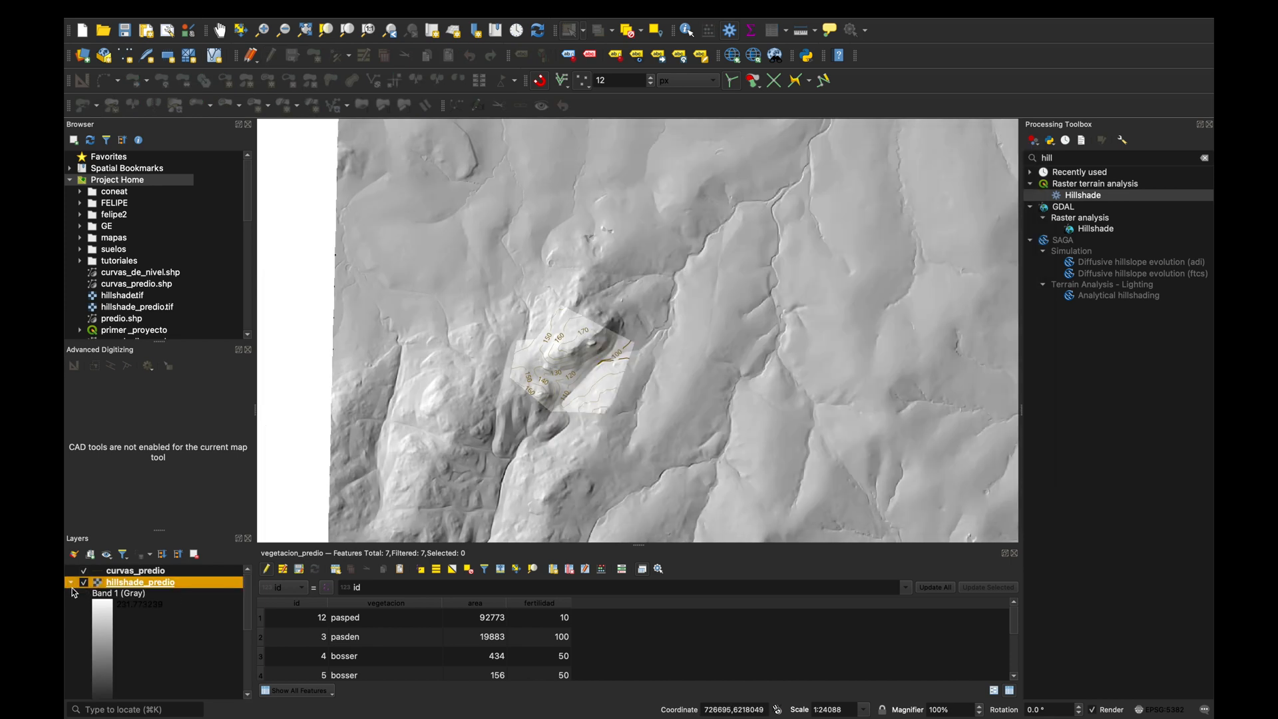
# Collapse the hillshade_predio legend and hide the unclipped hillshade layer.
pyautogui.click(71, 583)
pyautogui.click(83, 594)
pyautogui.click(84, 605)
pyautogui.scroll(2, 562, 382)
pyautogui.scroll(1, 563, 382)
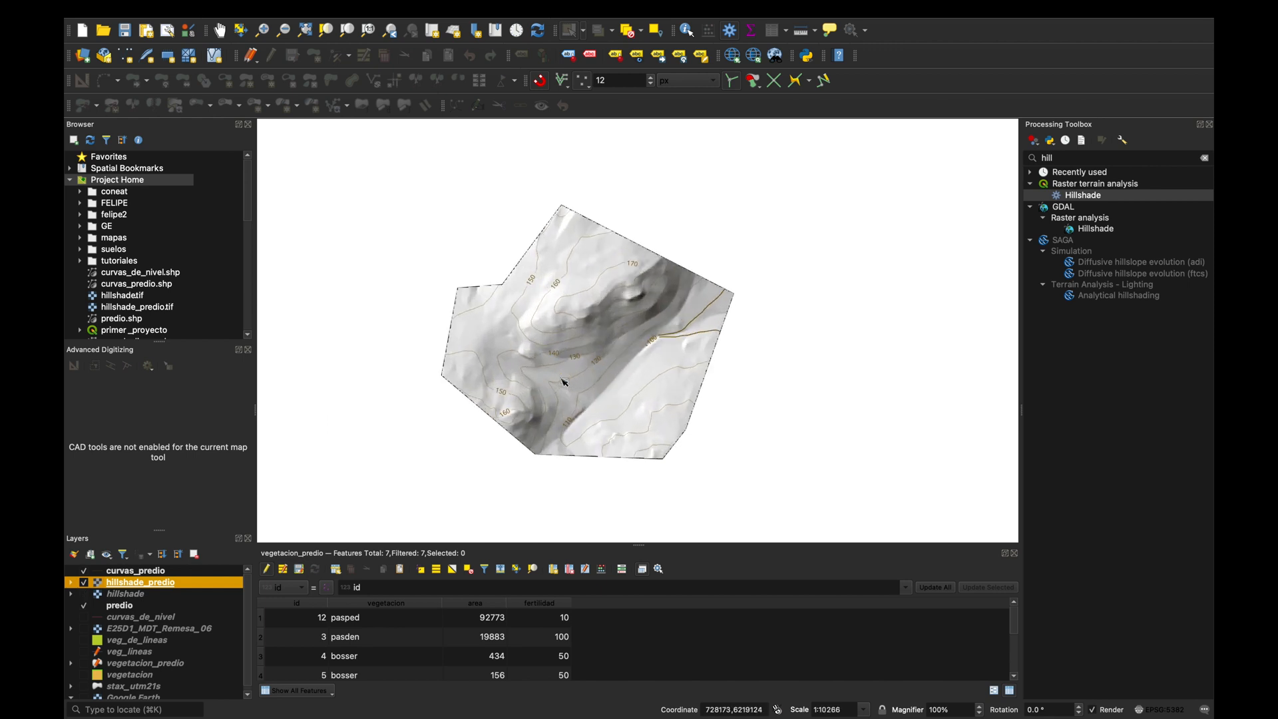
# Move the predio outline layer to the top of the layer order.
pyautogui.click(119, 606)
pyautogui.moveTo(123, 608)
pyautogui.mouseDown()
pyautogui.moveTo(123, 561)
pyautogui.moveTo(132, 601)
pyautogui.mouseUp()
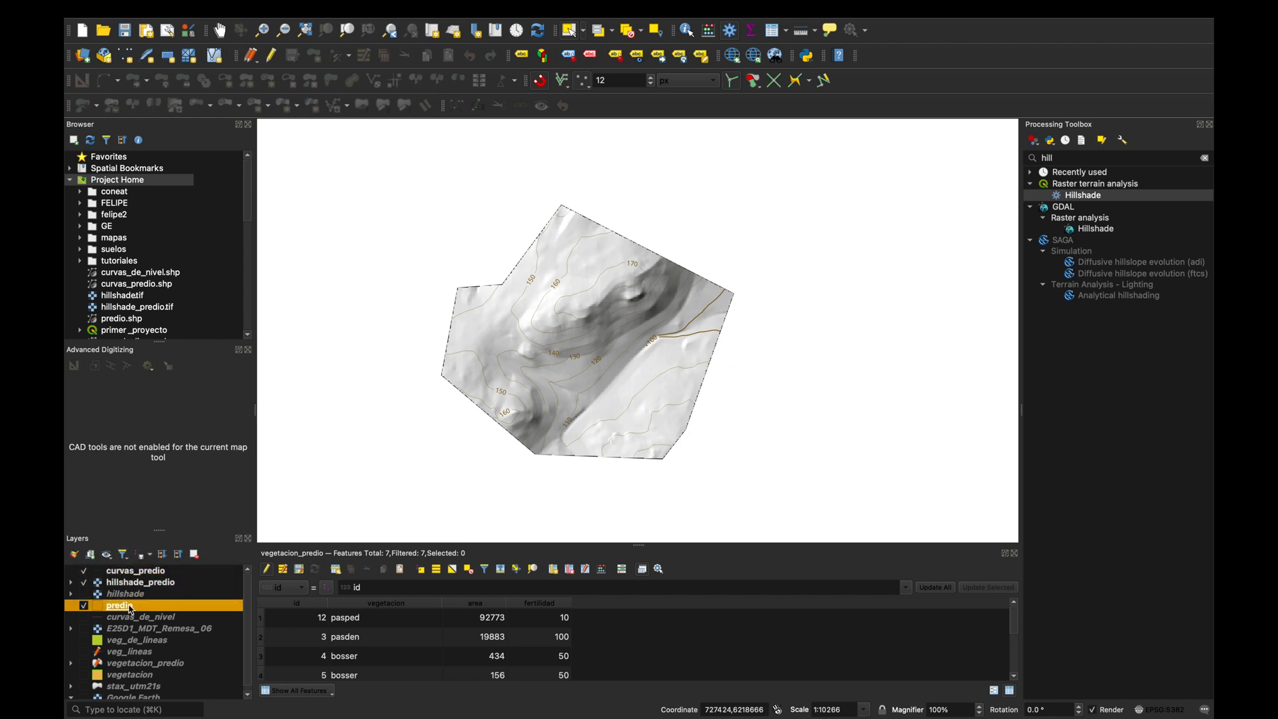
pyautogui.rightClick(115, 609)
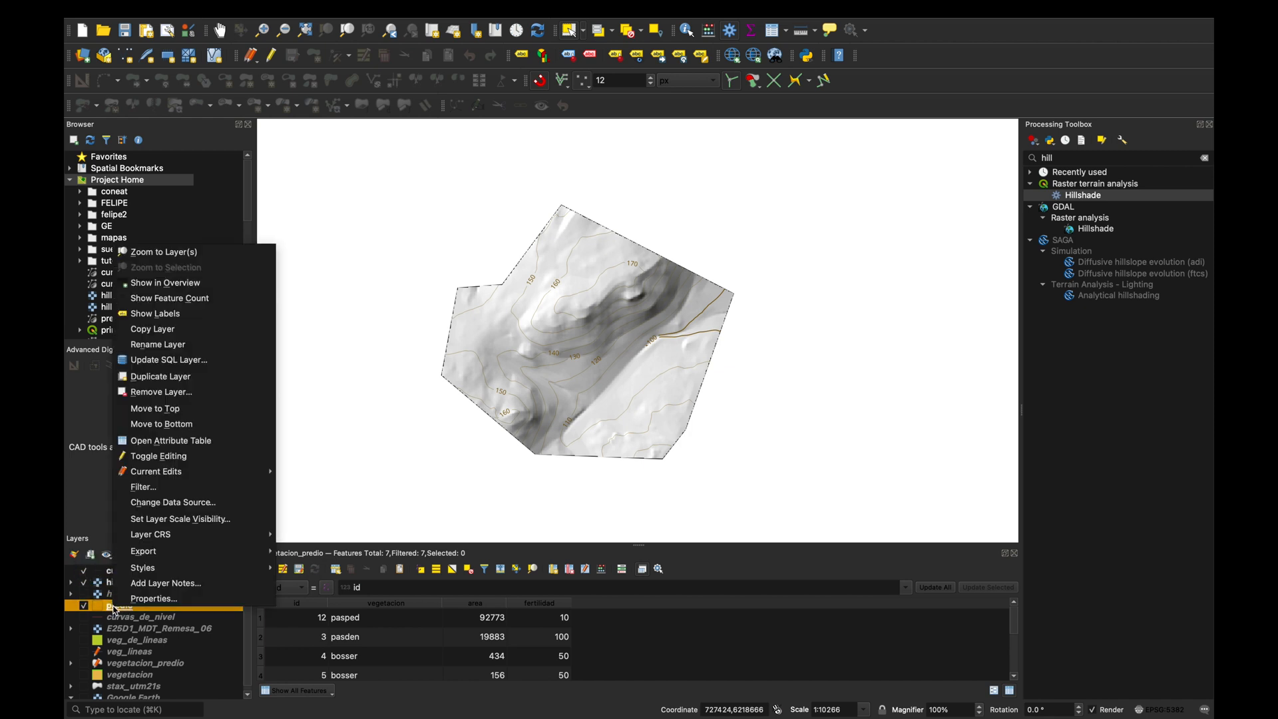
pyautogui.click(173, 408)
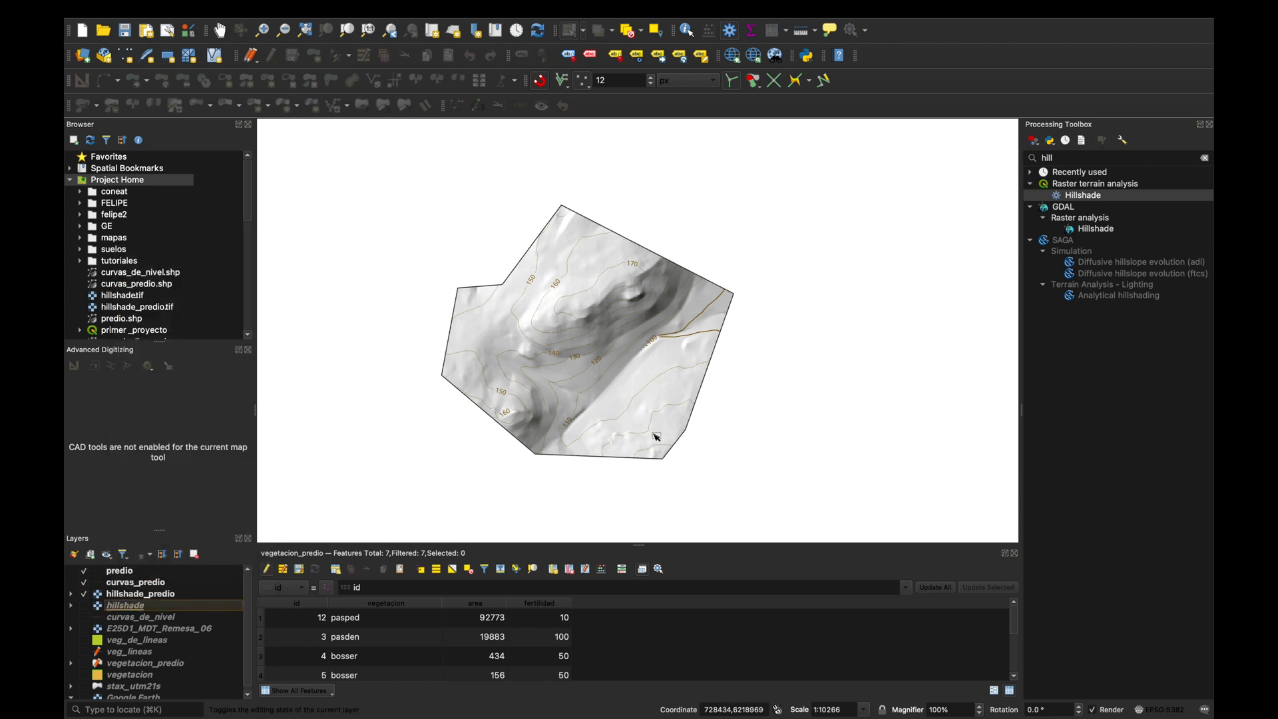
# Place the vegetacion_predio and vegetacion layers between curvas_predio and hillshade_predio, with vegetacion_predio made visible.
pyautogui.scroll(3, 656, 433)
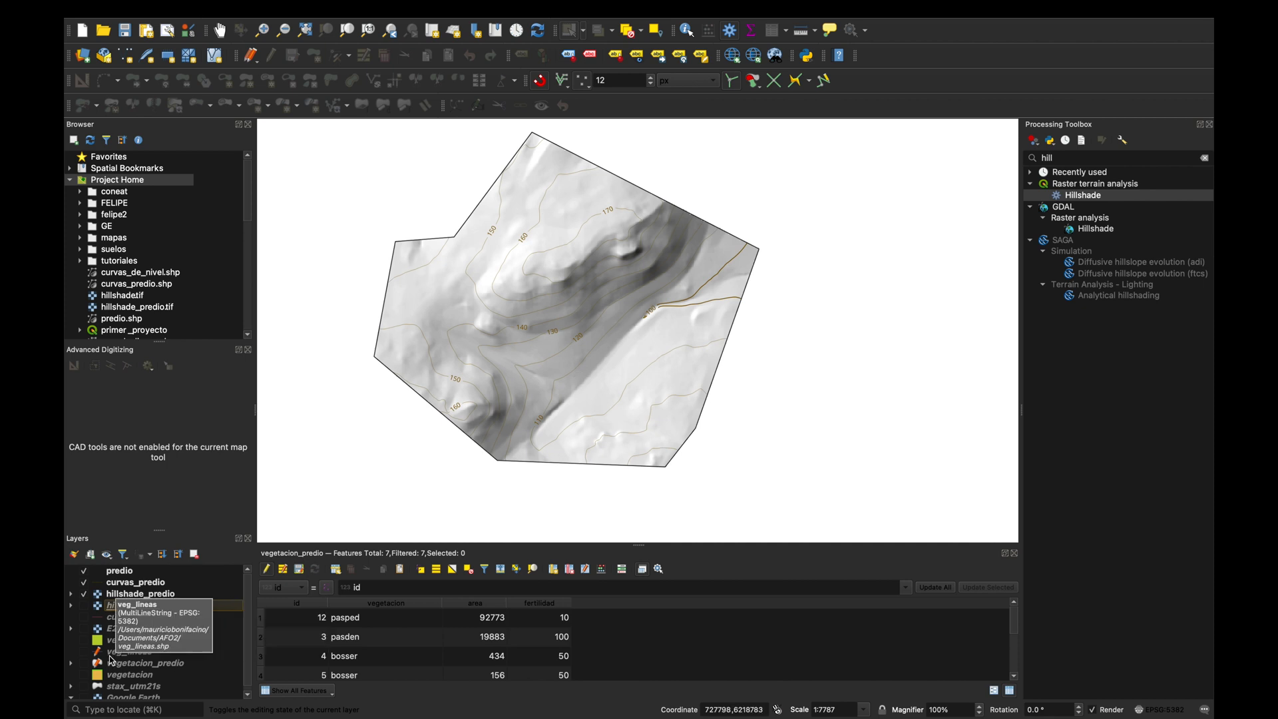
pyautogui.click(145, 676)
pyautogui.moveTo(144, 676); pyautogui.dragTo(138, 585)
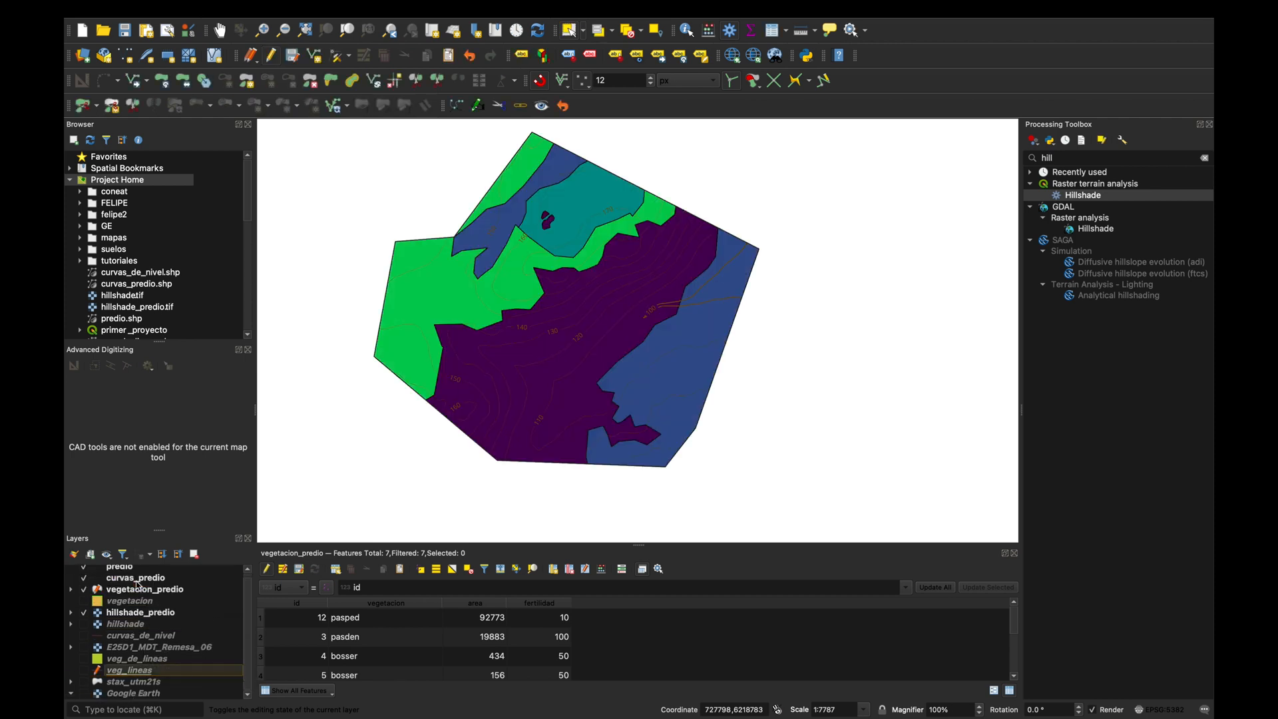
# Apply the Greens color ramp to the categorized symbology of the vegetacion_predio layer.
pyautogui.rightClick(148, 593)
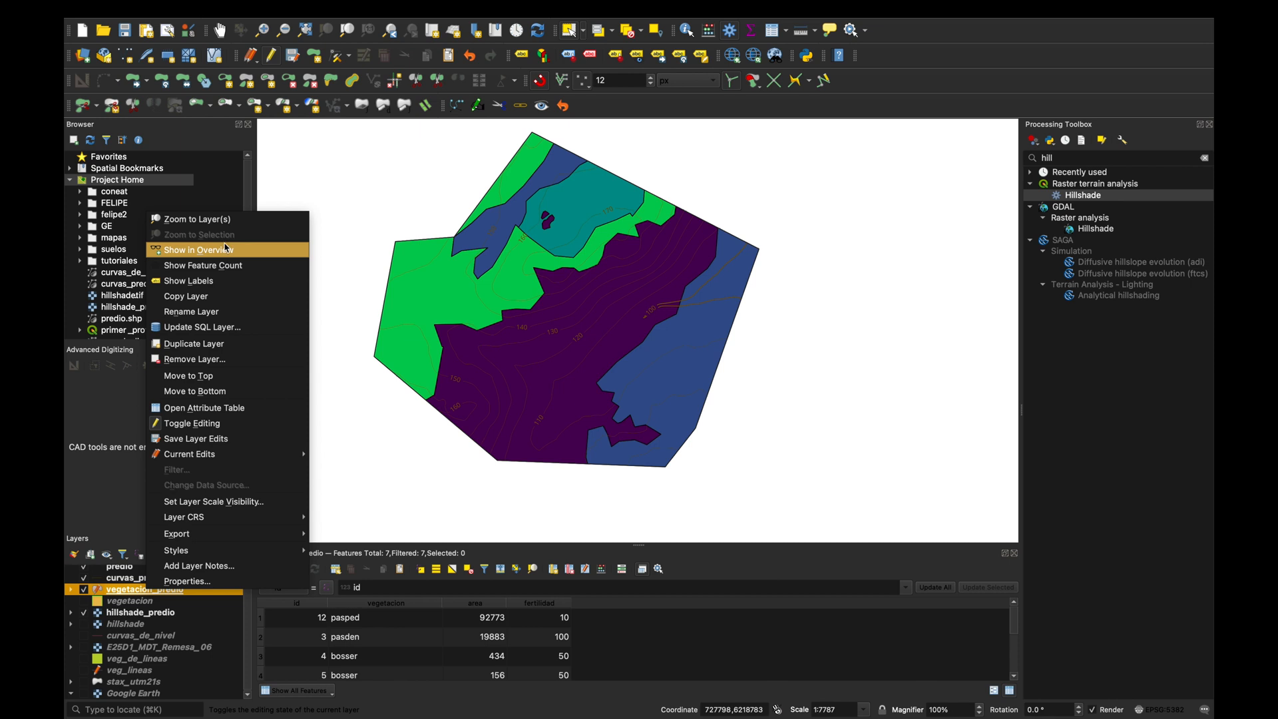
pyautogui.click(222, 581)
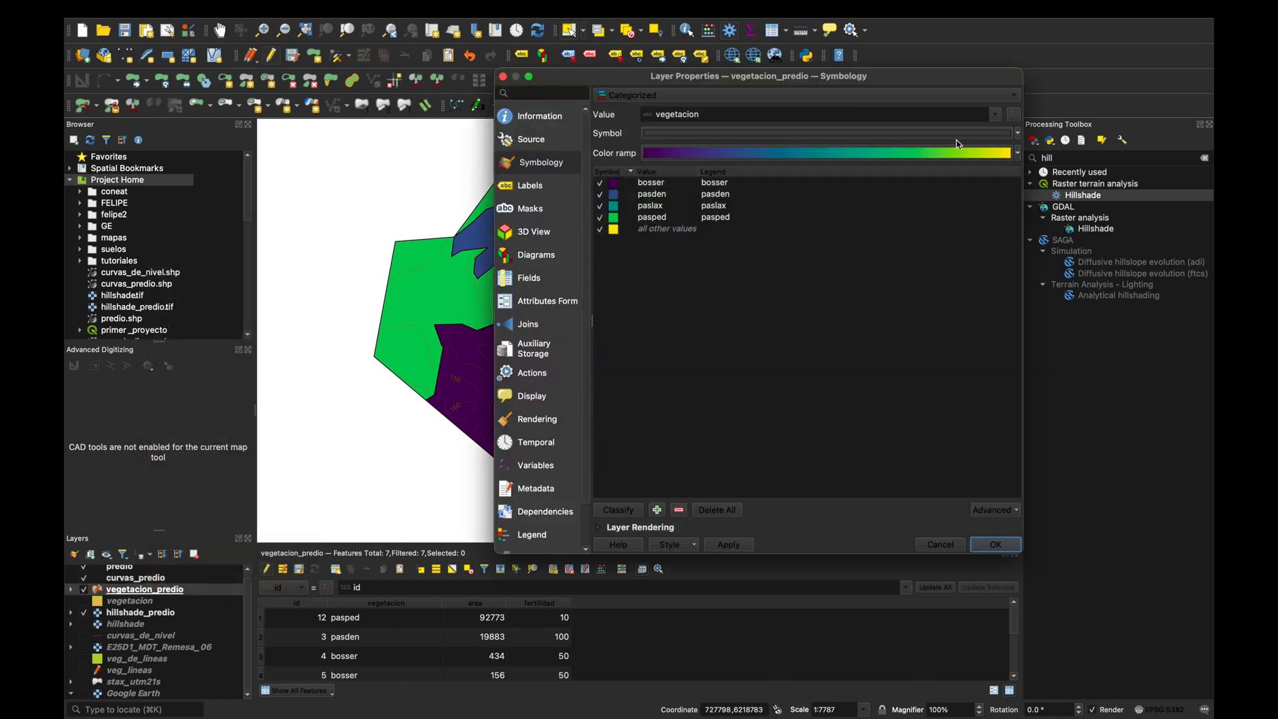
pyautogui.click(1017, 156)
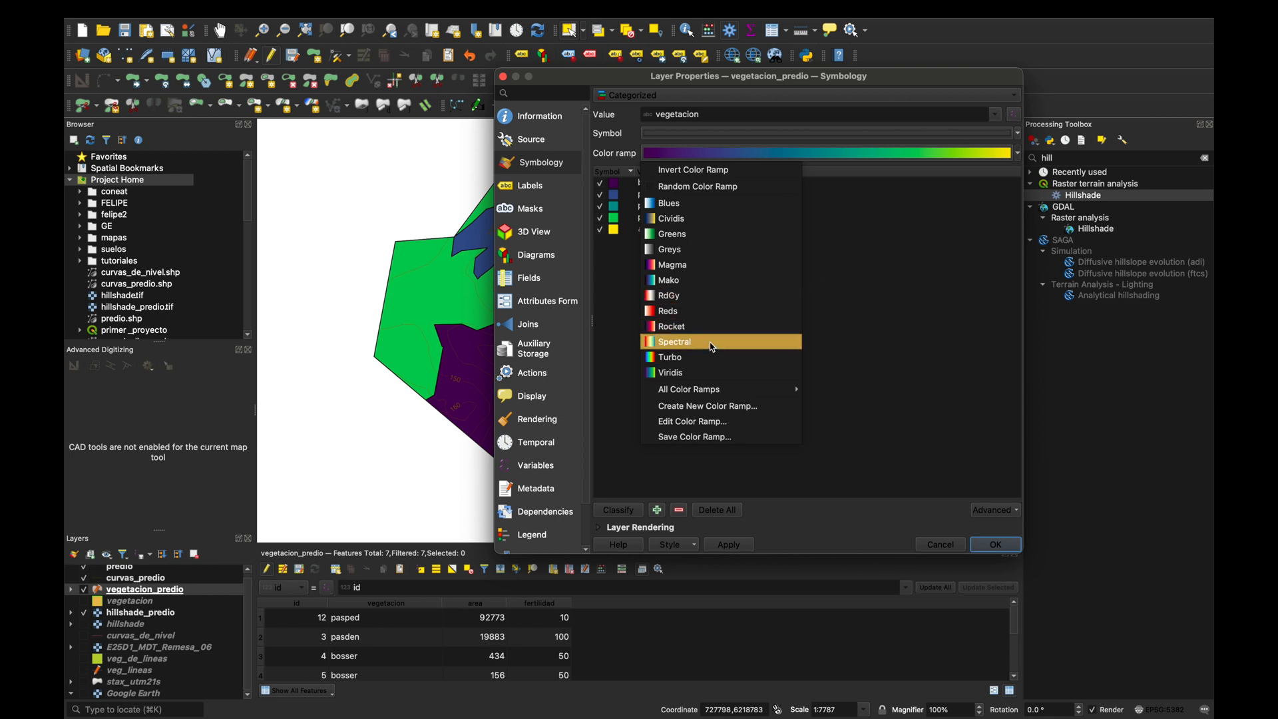
pyautogui.click(693, 237)
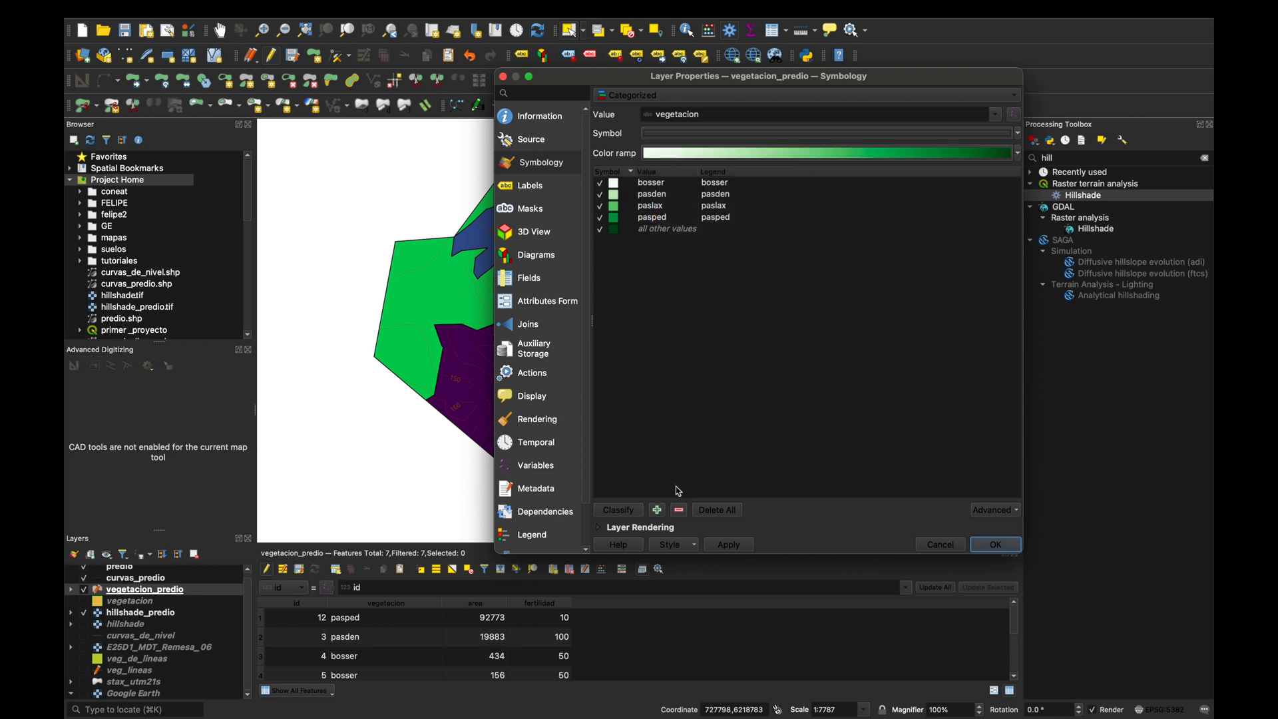
pyautogui.click(730, 545)
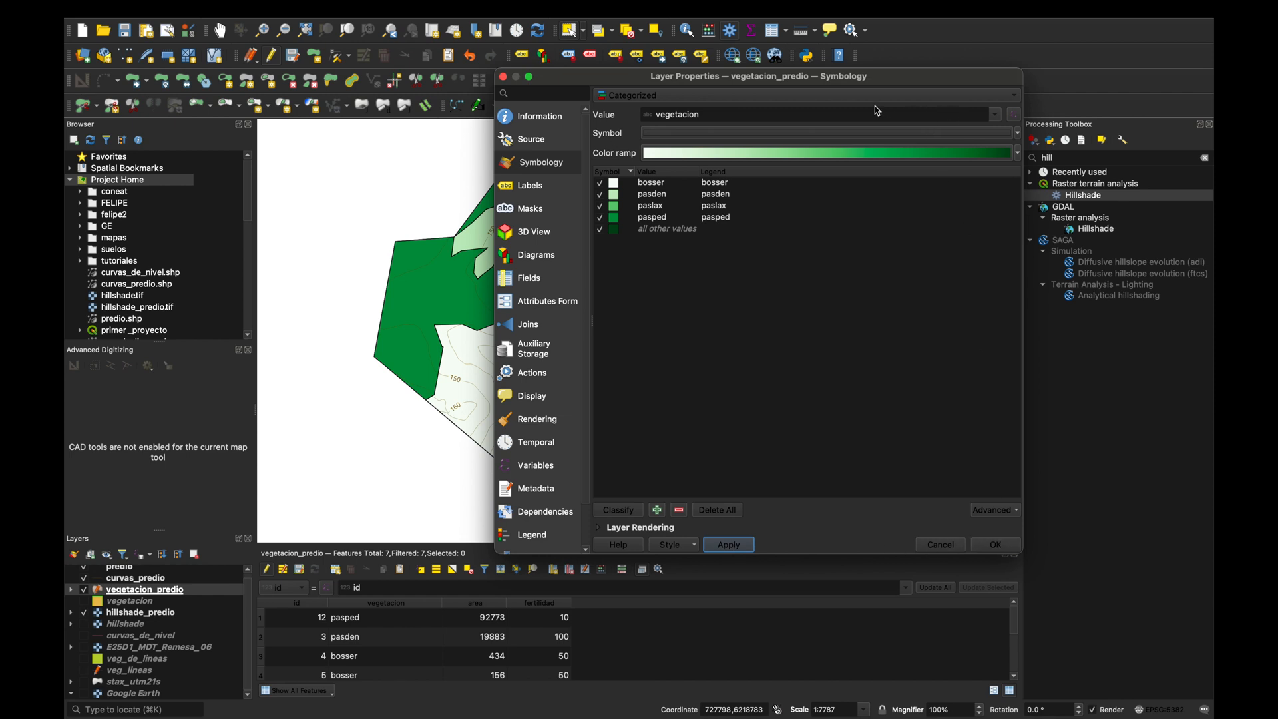
# Reduce the opacity of the vegetacion_predio category symbols to about half and accept the layer properties.
pyautogui.click(1018, 132)
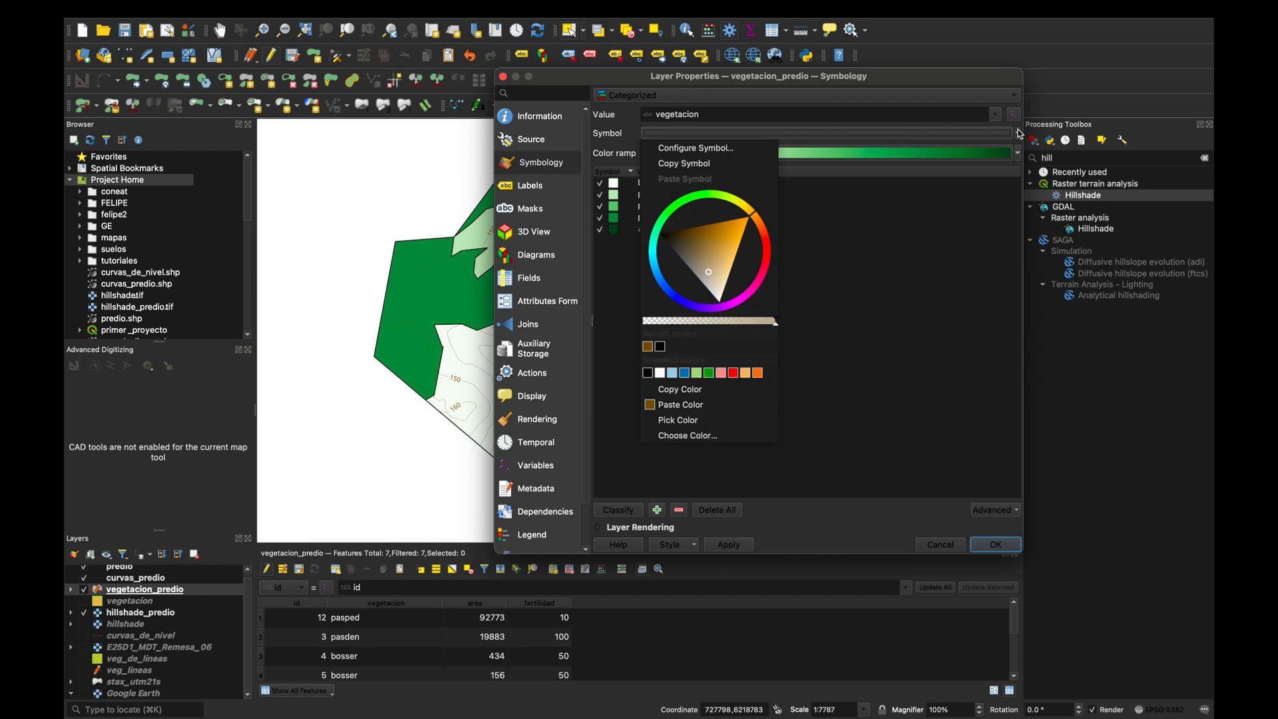
pyautogui.moveTo(776, 321); pyautogui.dragTo(713, 325)
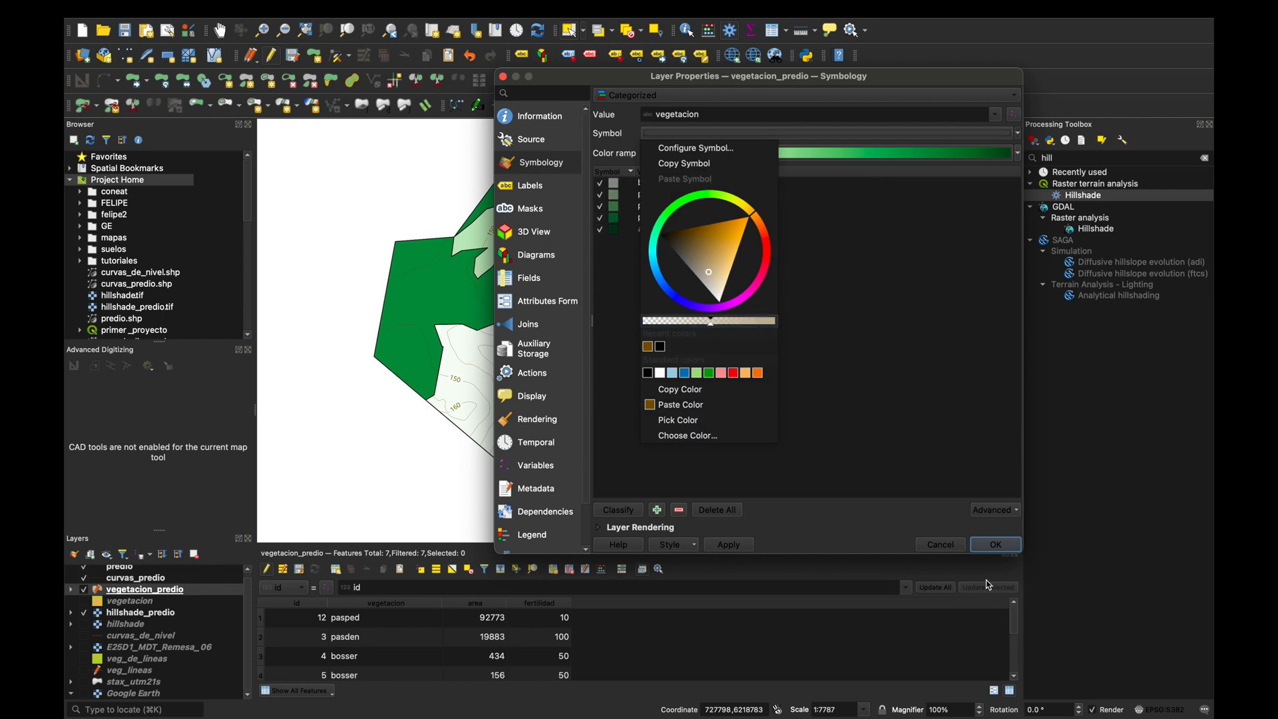
pyautogui.click(991, 553)
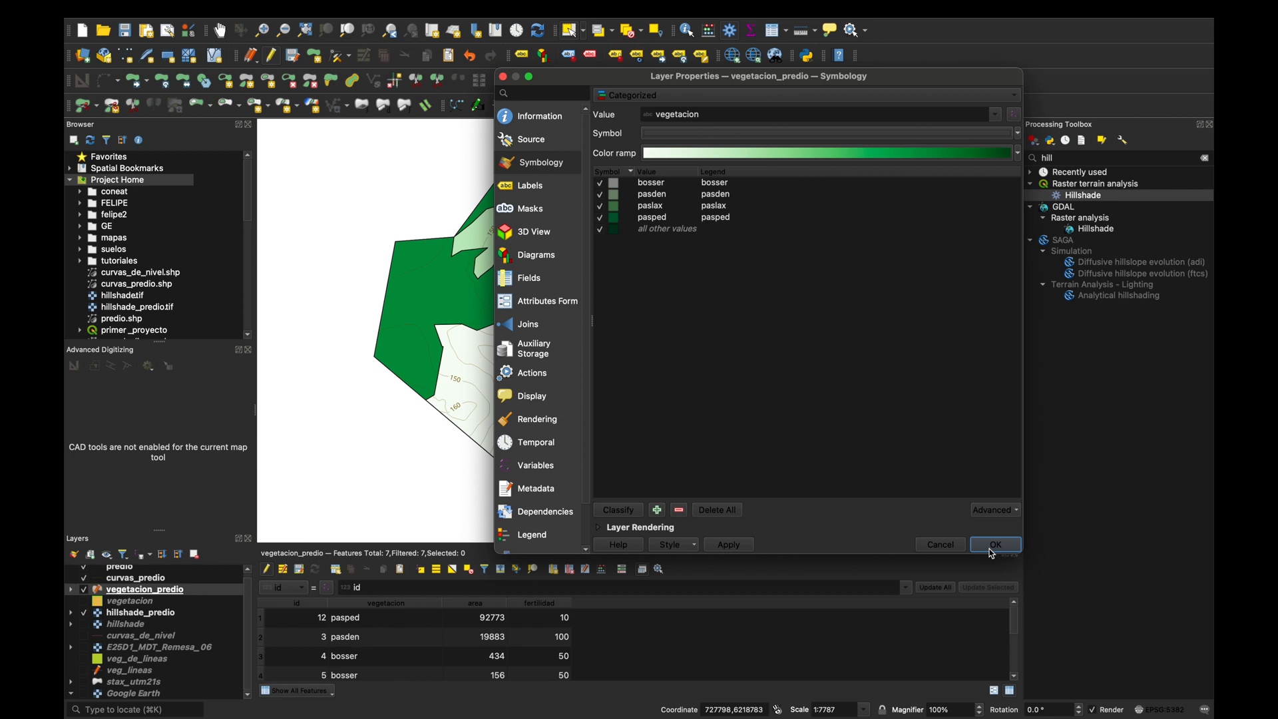
pyautogui.click(732, 545)
pyautogui.click(995, 546)
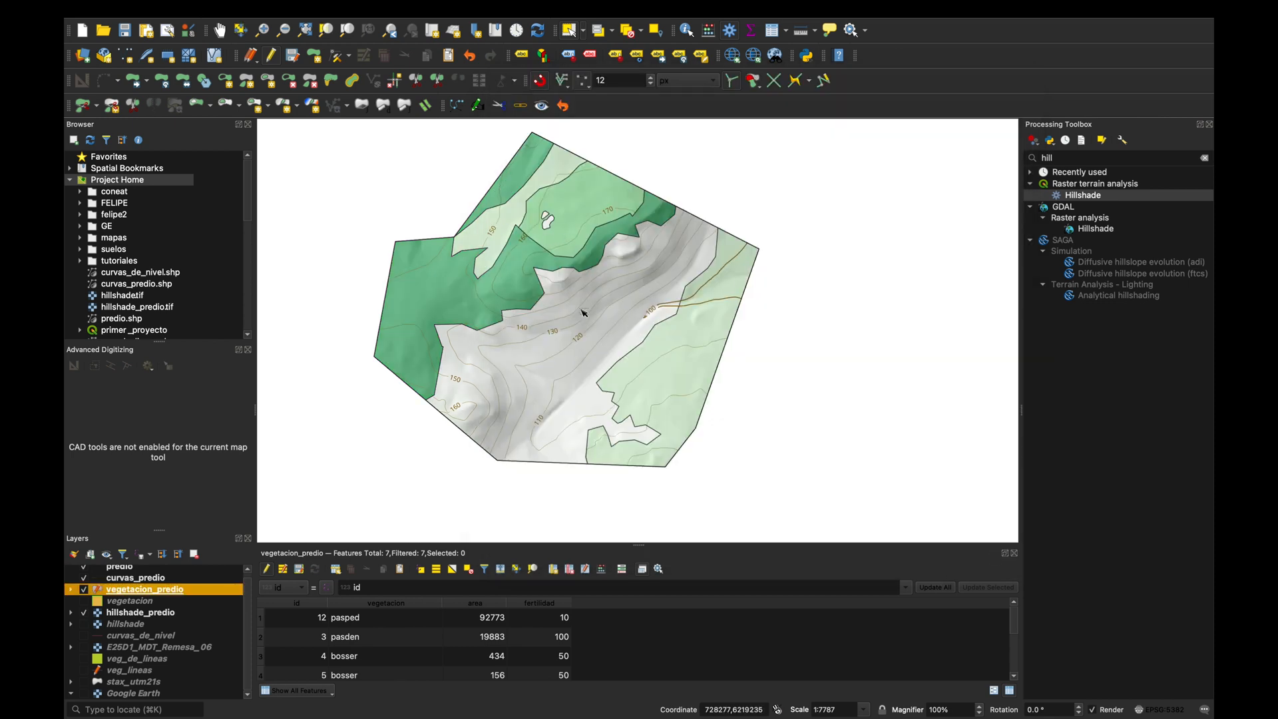
# Open the existing print layout 1 and examine how the vegetation, hillshade and contours look on the map and legend.
pyautogui.scroll(3, 556, 300)
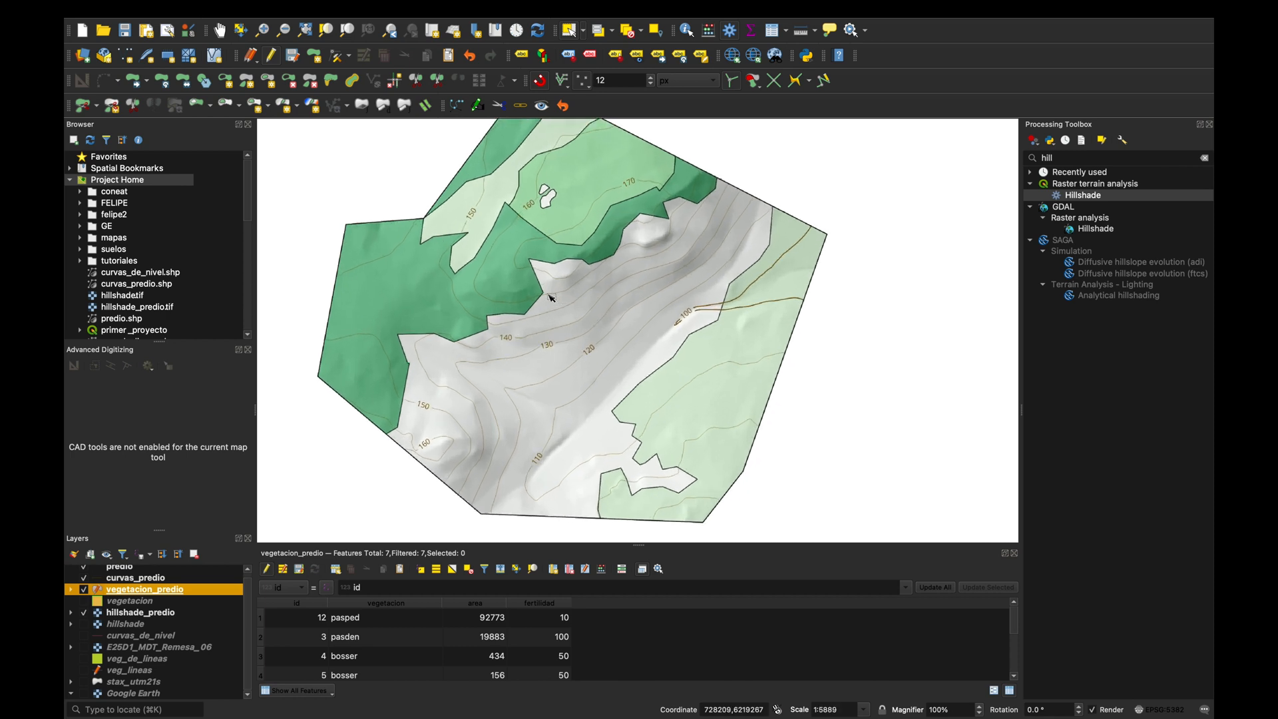
pyautogui.scroll(-1, 592, 273)
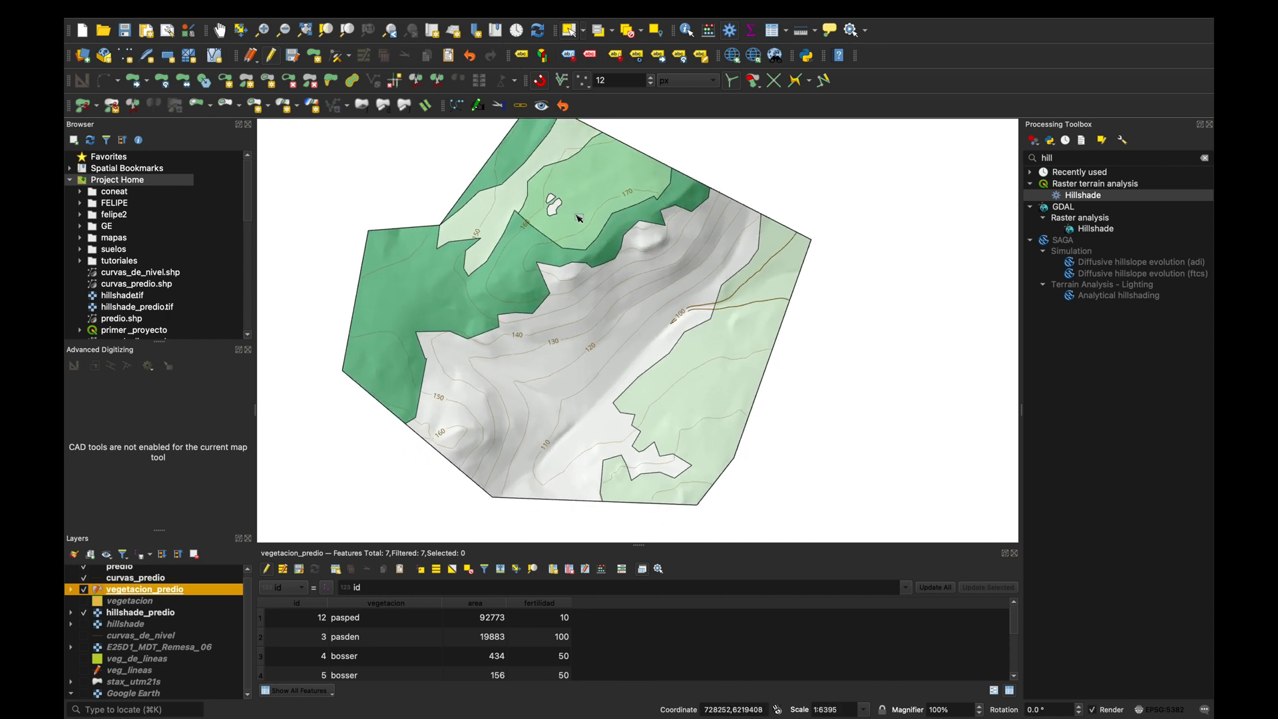
pyautogui.scroll(-1, 603, 262)
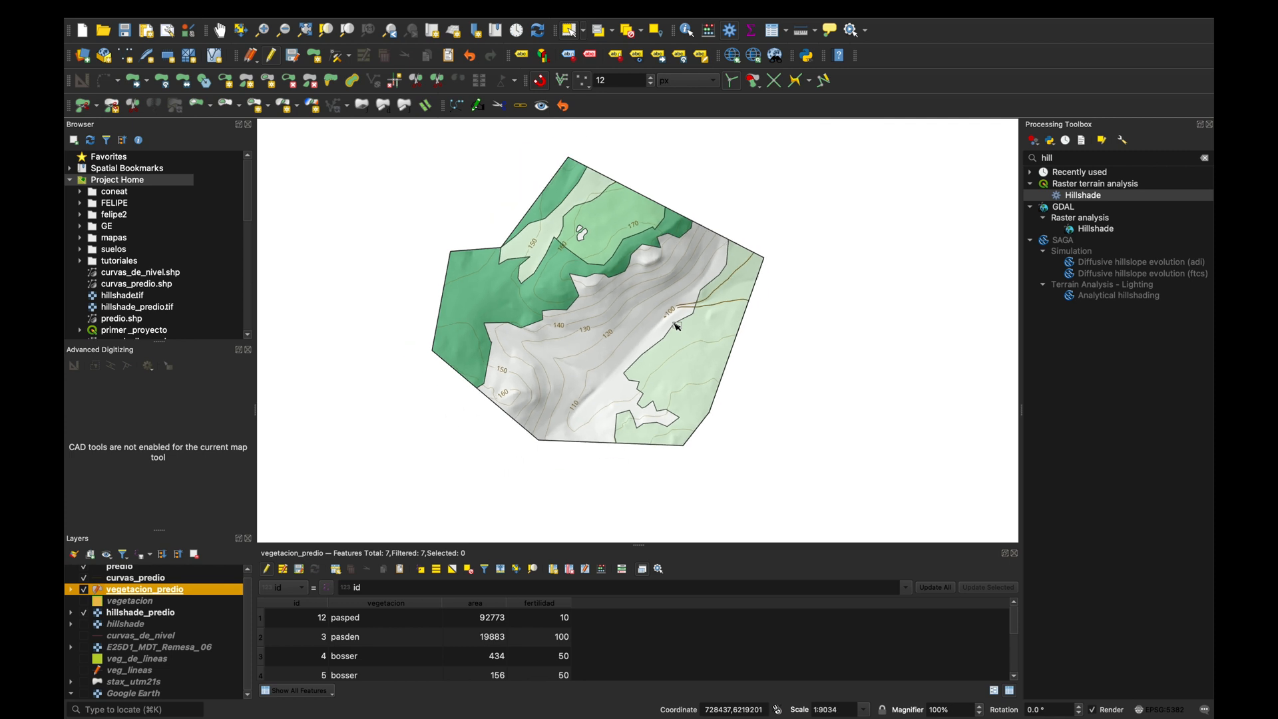
pyautogui.scroll(-1, 676, 323)
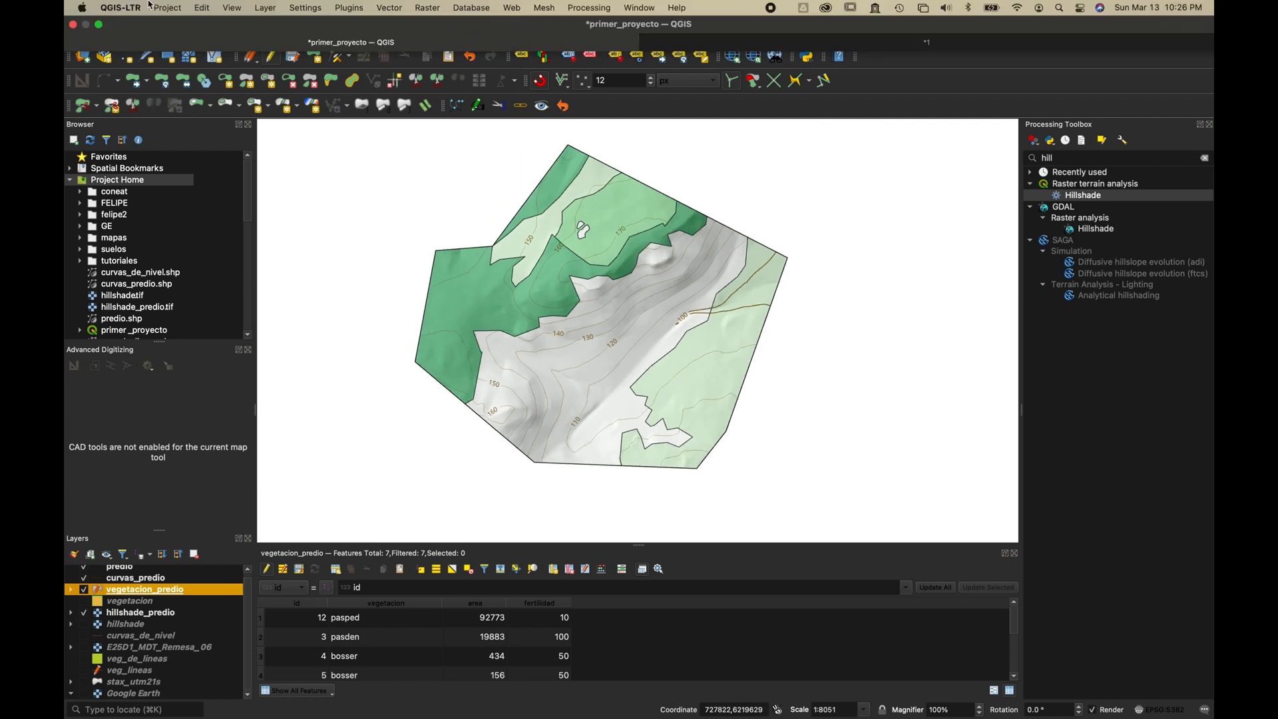
pyautogui.click(167, 7)
pyautogui.moveTo(206, 287)
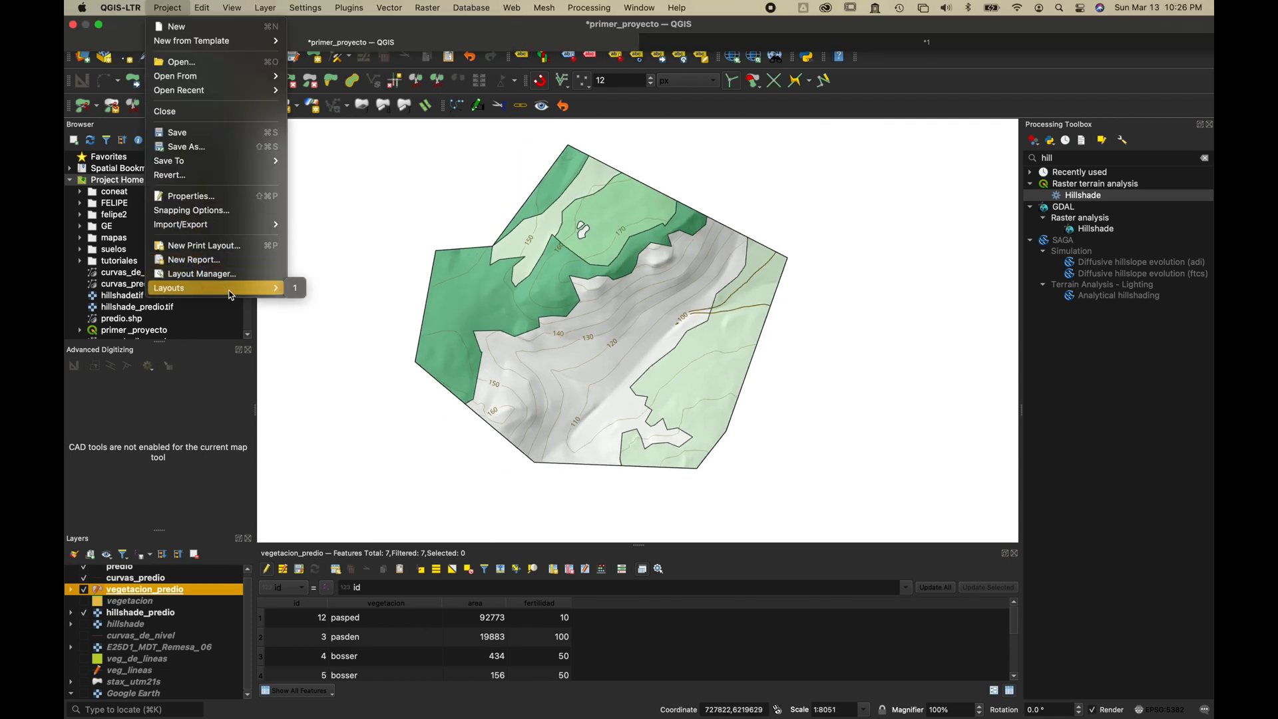
pyautogui.click(296, 289)
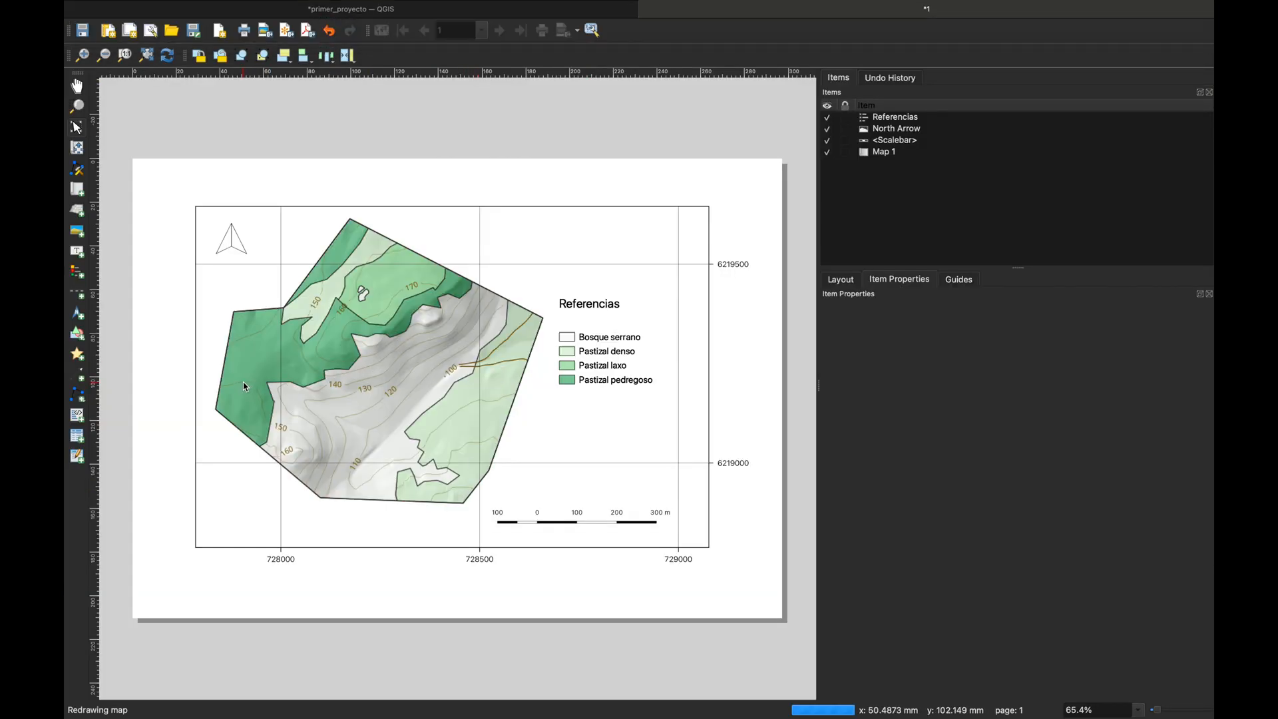
pyautogui.scroll(3, 247, 390)
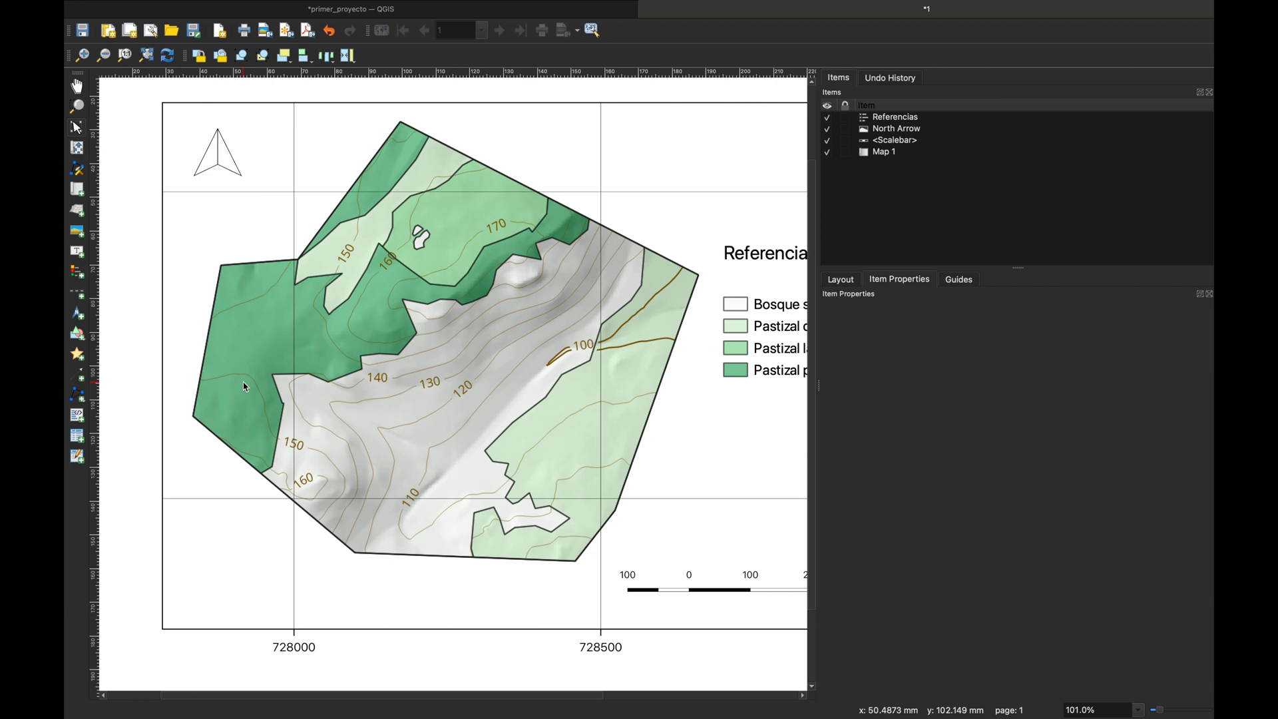
pyautogui.scroll(-2, 246, 387)
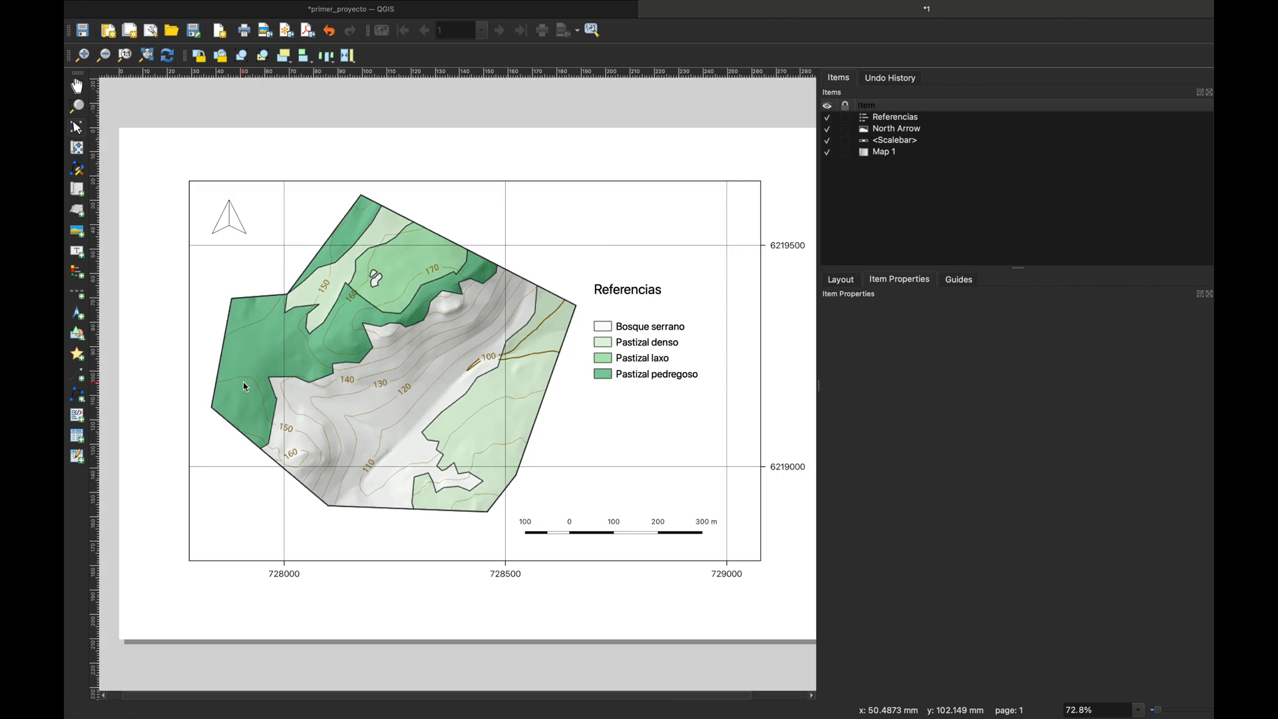